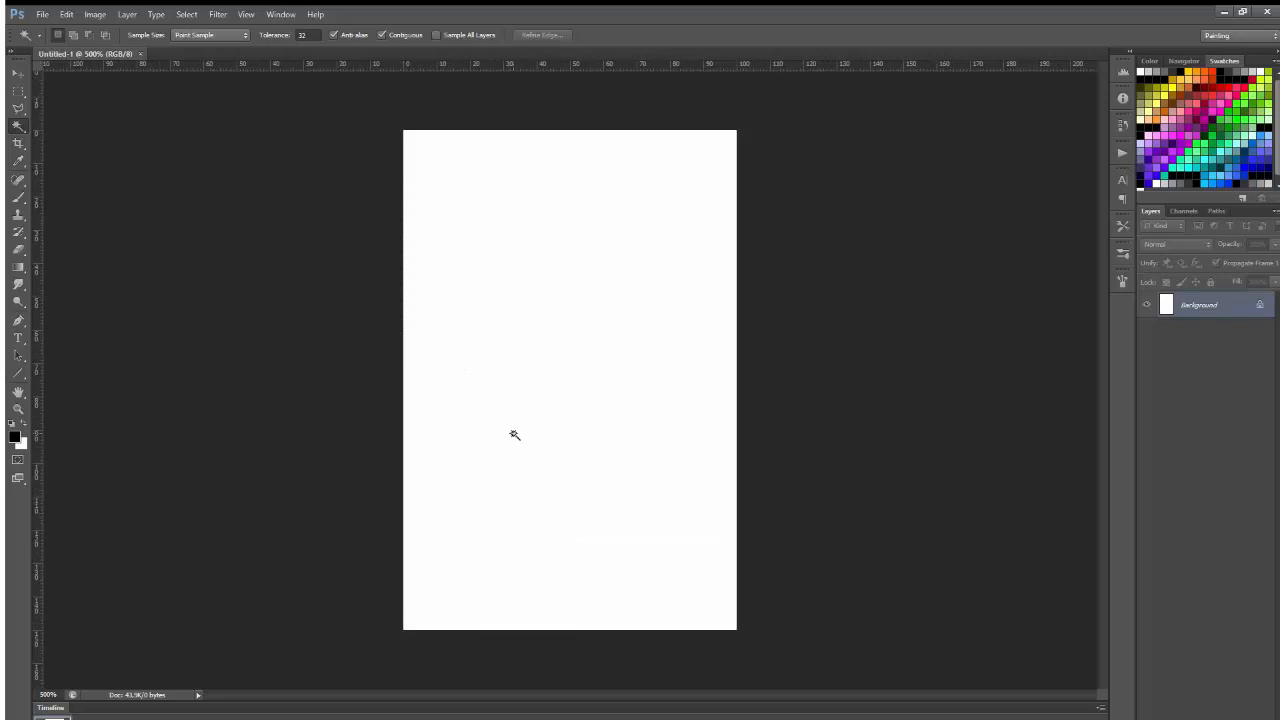
Fill the background with indigo blue and adjust it to a darker tone with Hue/Saturation.
{"action": "key", "text": "alt+BackSpace"}
{"action": "key", "text": "ctrl+u"}
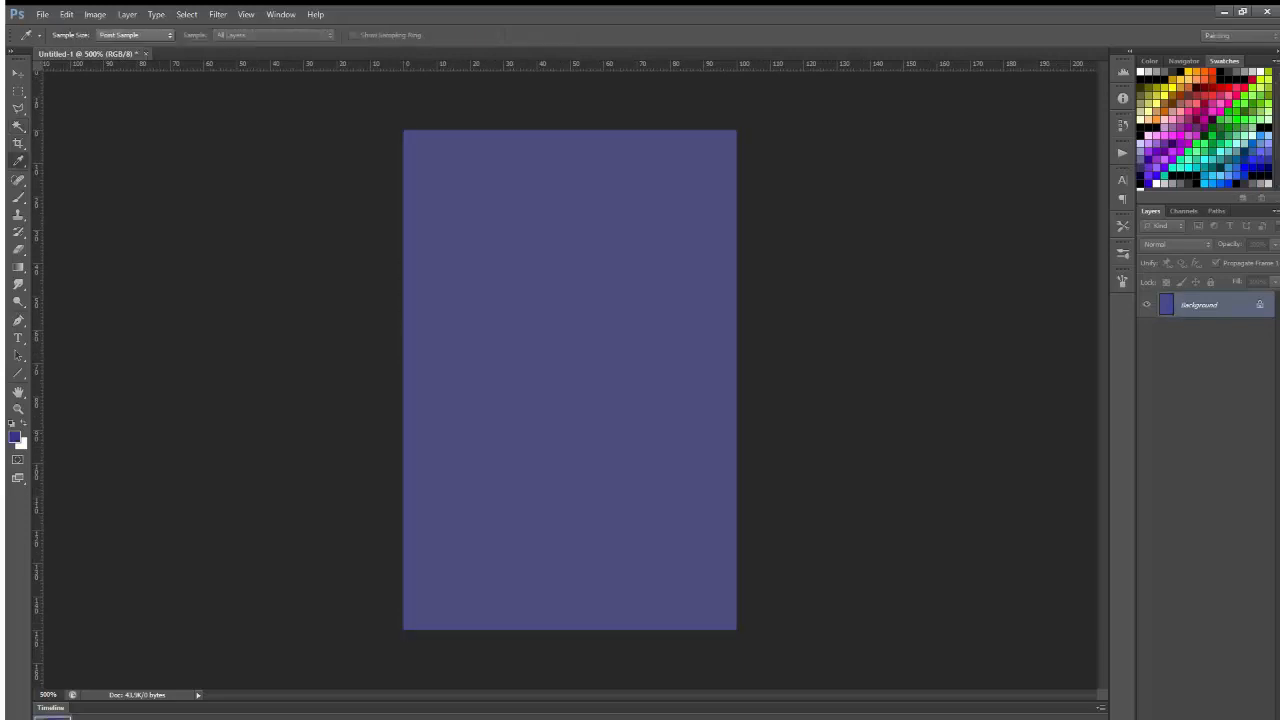
{"action": "key", "text": "Return"}
{"action": "key", "text": "w"}
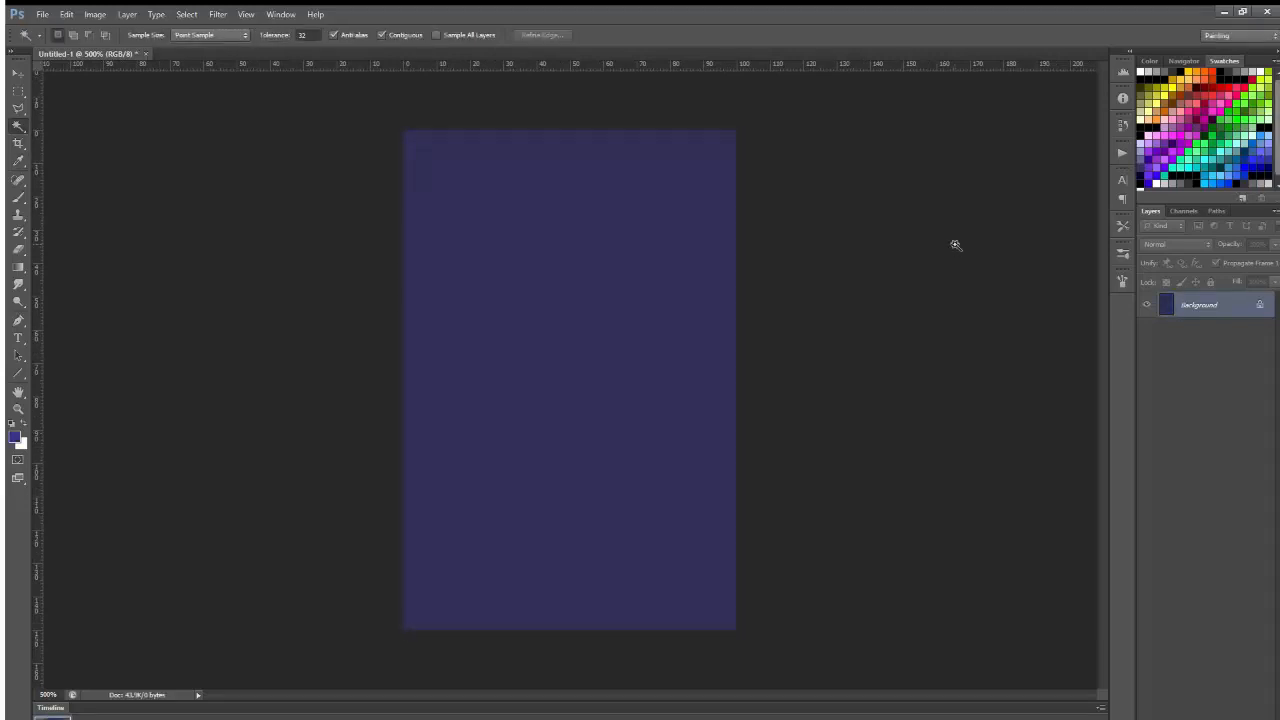
{"action": "key", "text": "ctrl+u"}
{"action": "key", "text": "Return"}
Create a new layer and outline a tiered Christmas tree on it in white with the Pencil tool.
{"action": "key", "text": "ctrl+shift+alt+n"}
{"action": "key", "text": "b"}
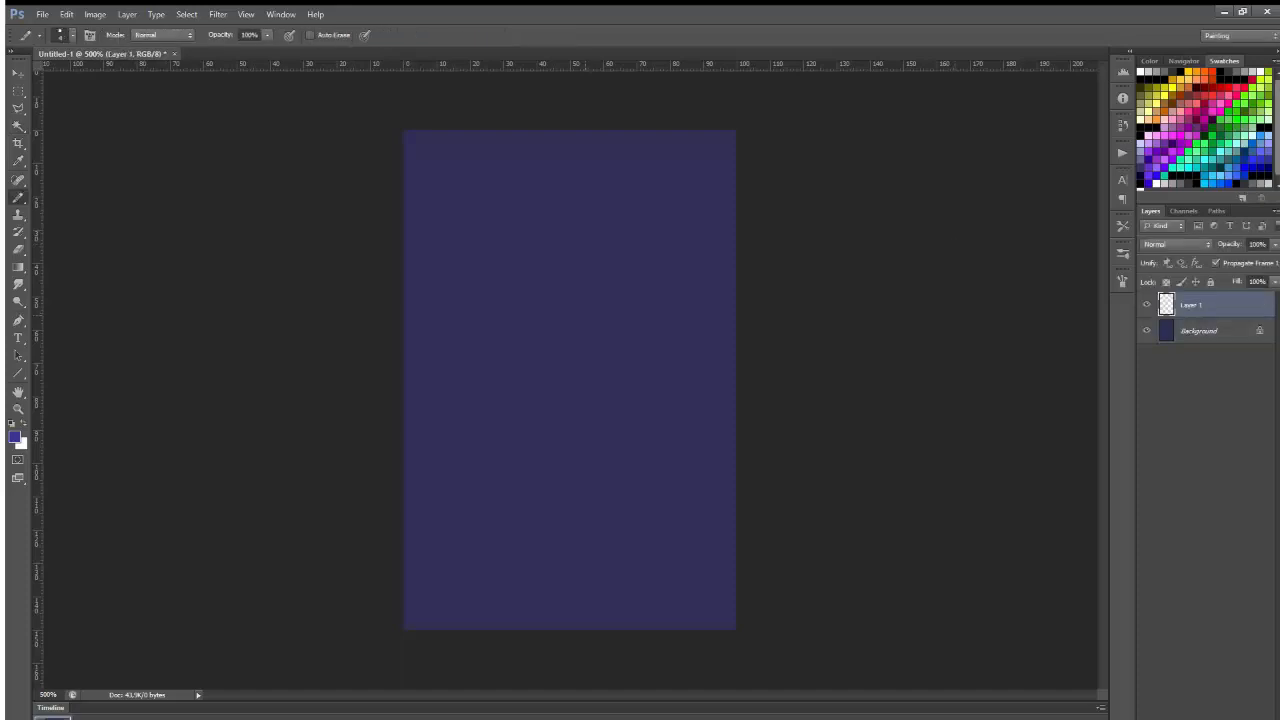
{"action": "key", "text": "x"}
{"action": "mouse_move", "coordinate": [564, 259]}
{"action": "left_mouse_down"}
{"action": "mouse_move", "coordinate": [600, 420]}
{"action": "mouse_move", "coordinate": [540, 290]}
{"action": "mouse_move", "coordinate": [545, 430]}
{"action": "left_mouse_up"}
{"action": "key", "text": "ctrl+z"}
{"action": "mouse_move", "coordinate": [566, 202]}
{"action": "left_mouse_down"}
{"action": "mouse_move", "coordinate": [508, 279]}
{"action": "mouse_move", "coordinate": [525, 330]}
{"action": "mouse_move", "coordinate": [516, 313]}
{"action": "mouse_move", "coordinate": [462, 370]}
{"action": "mouse_move", "coordinate": [489, 409]}
{"action": "mouse_move", "coordinate": [432, 458]}
{"action": "mouse_move", "coordinate": [486, 506]}
{"action": "mouse_move", "coordinate": [469, 515]}
{"action": "mouse_move", "coordinate": [472, 497]}
{"action": "mouse_move", "coordinate": [451, 537]}
{"action": "mouse_move", "coordinate": [559, 570]}
{"action": "mouse_move", "coordinate": [628, 569]}
{"action": "left_mouse_up"}
{"action": "mouse_move", "coordinate": [570, 180]}
{"action": "left_mouse_down"}
{"action": "mouse_move", "coordinate": [606, 263]}
{"action": "mouse_move", "coordinate": [639, 273]}
{"action": "left_mouse_up"}
{"action": "left_click_drag", "start_coordinate": [516, 255], "coordinate": [573, 208]}
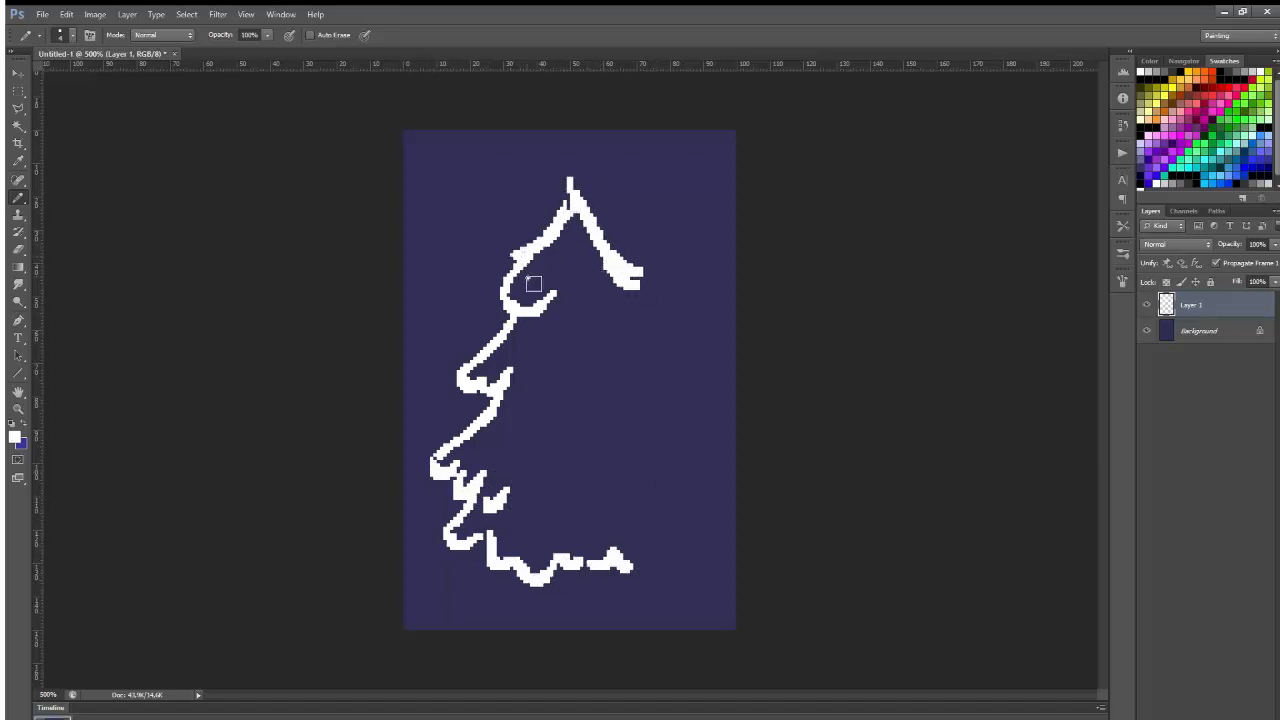
{"action": "left_click_drag", "start_coordinate": [596, 286], "coordinate": [677, 375]}
{"action": "mouse_move", "coordinate": [594, 362]}
{"action": "left_mouse_down"}
{"action": "mouse_move", "coordinate": [640, 404]}
{"action": "mouse_move", "coordinate": [598, 470]}
{"action": "mouse_move", "coordinate": [656, 528]}
{"action": "mouse_move", "coordinate": [600, 560]}
{"action": "left_mouse_up"}
Close the gap at the outline's lower left and fill the tree silhouette with white using the Paint Bucket.
{"action": "key", "text": "g"}
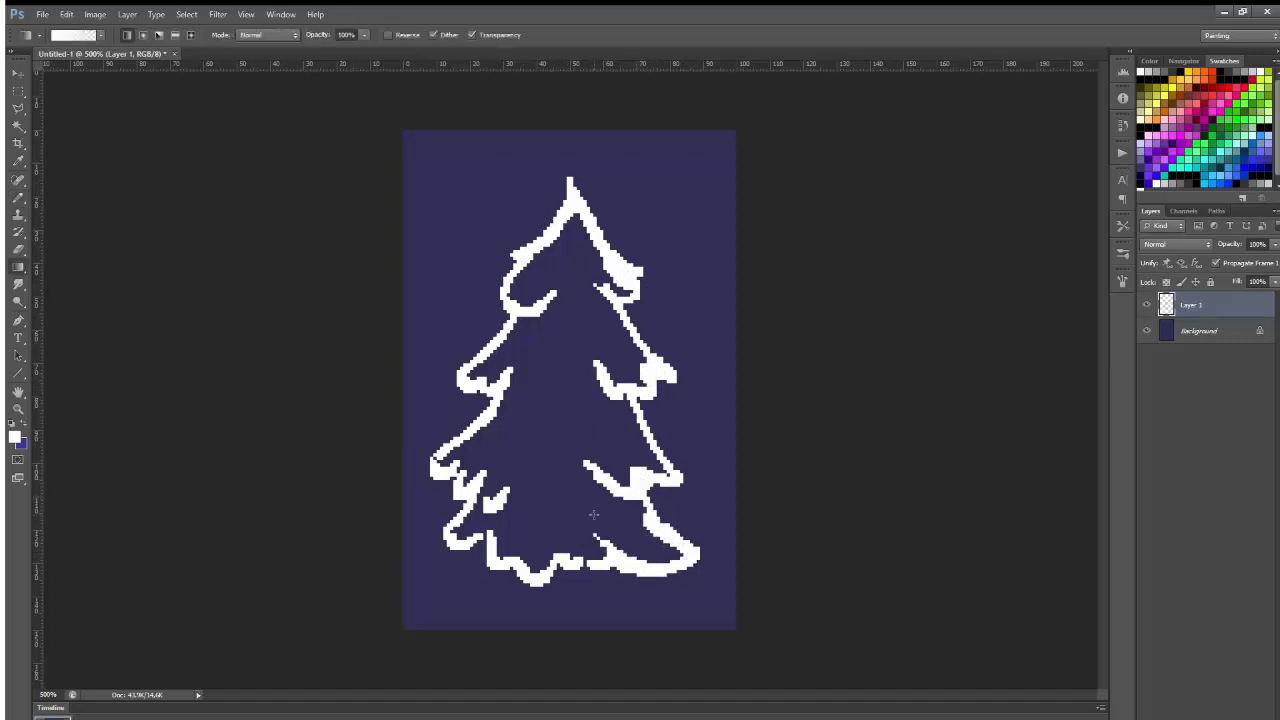
{"action": "key", "text": "shift+g"}
{"action": "left_click", "coordinate": [565, 475]}
{"action": "key", "text": "ctrl+z"}
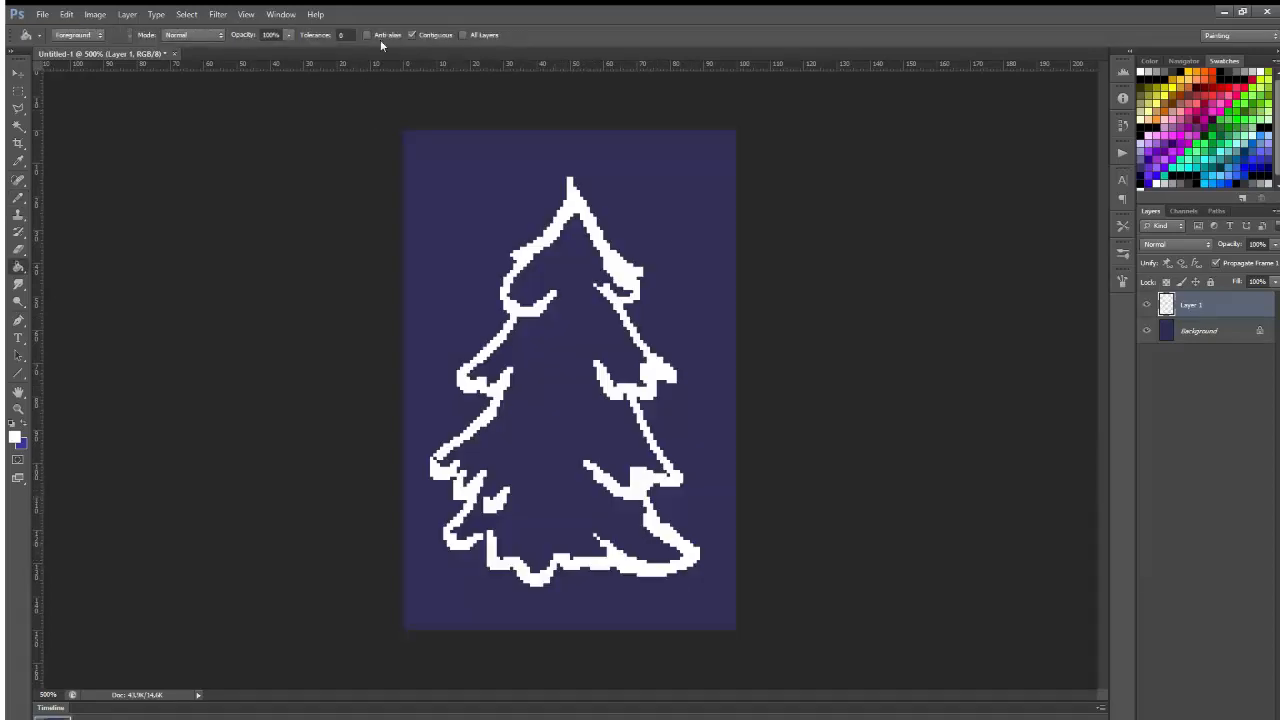
{"action": "key", "text": "b"}
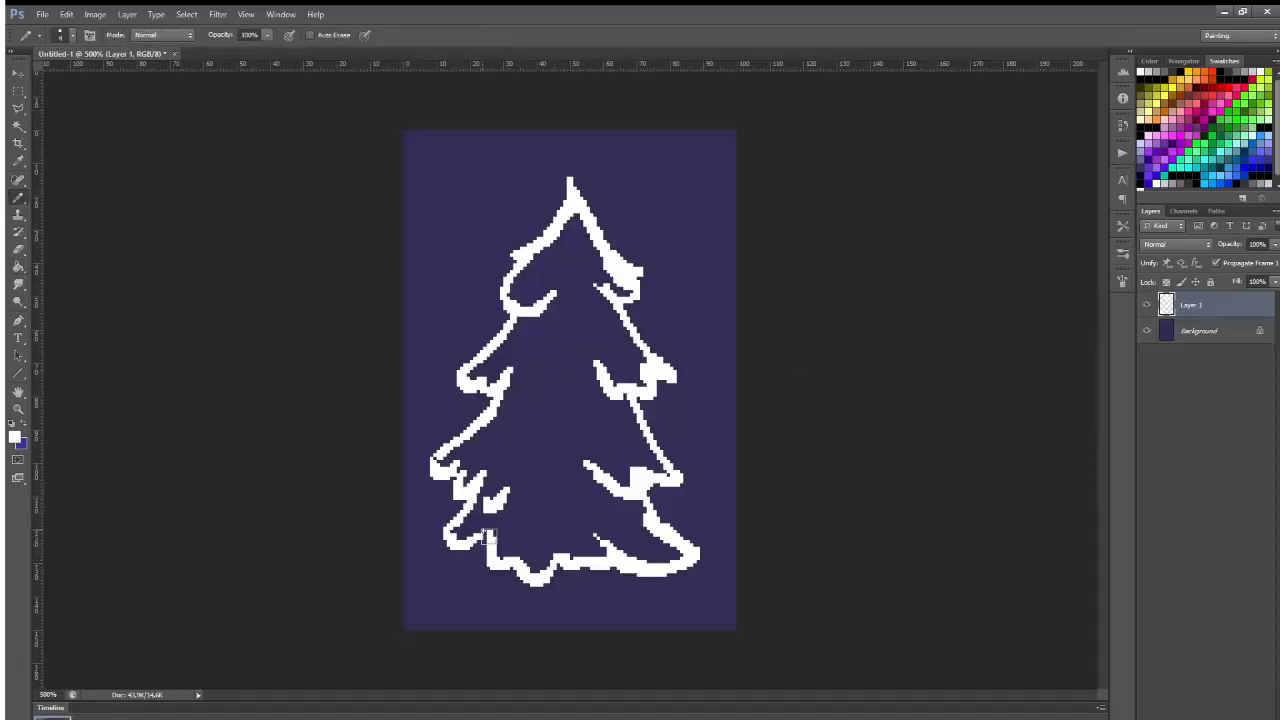
{"action": "left_click", "coordinate": [487, 538]}
{"action": "key", "text": "g"}
{"action": "left_click", "coordinate": [594, 505]}
Set the eraser to Pencil mode and refine the tree's top tier into a pointed tip with jagged branch edges.
{"action": "key", "text": "e"}
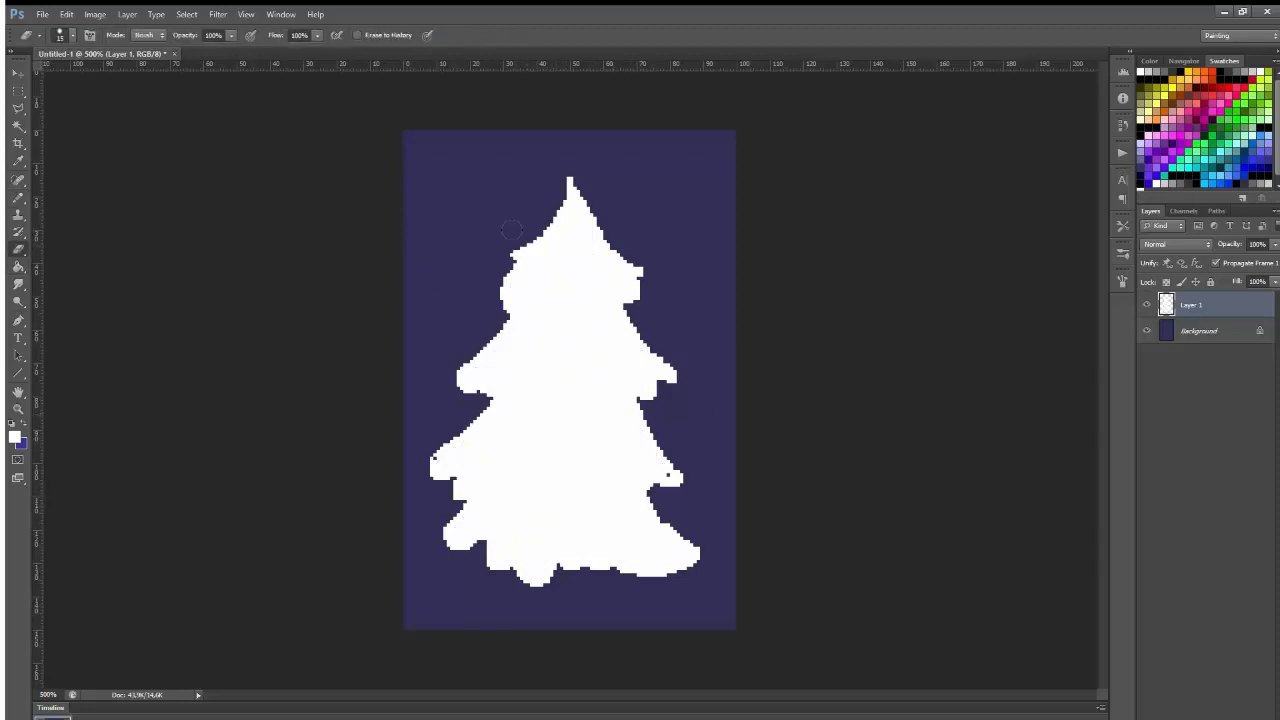
{"action": "left_click", "coordinate": [147, 35]}
{"action": "left_click", "coordinate": [150, 52]}
{"action": "left_click_drag", "start_coordinate": [518, 264], "coordinate": [577, 187]}
{"action": "key", "text": "b"}
{"action": "mouse_move", "coordinate": [502, 257]}
{"action": "left_mouse_down"}
{"action": "mouse_move", "coordinate": [546, 243]}
{"action": "mouse_move", "coordinate": [580, 175]}
{"action": "mouse_move", "coordinate": [589, 209]}
{"action": "left_mouse_up"}
{"action": "key", "text": "e"}
{"action": "mouse_move", "coordinate": [531, 291]}
{"action": "left_mouse_down"}
{"action": "mouse_move", "coordinate": [508, 285]}
{"action": "mouse_move", "coordinate": [525, 306]}
{"action": "left_mouse_up"}
{"action": "left_click_drag", "start_coordinate": [631, 300], "coordinate": [636, 284]}
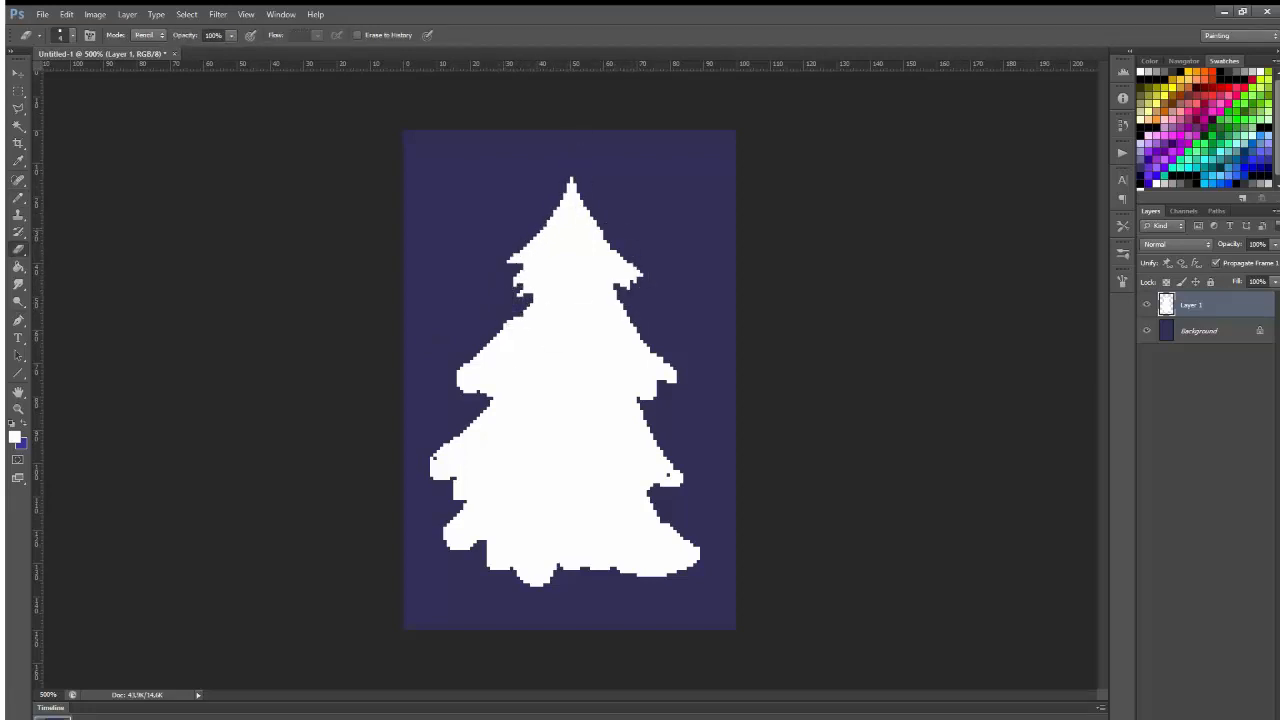
{"action": "mouse_move", "coordinate": [525, 304]}
{"action": "left_mouse_down"}
{"action": "mouse_move", "coordinate": [474, 372]}
{"action": "mouse_move", "coordinate": [521, 328]}
{"action": "left_mouse_up"}
Paint jagged white branch tips along both sides of the tree's middle and lower tiers.
{"action": "key", "text": "b"}
{"action": "mouse_move", "coordinate": [647, 340]}
{"action": "left_mouse_down"}
{"action": "mouse_move", "coordinate": [634, 323]}
{"action": "mouse_move", "coordinate": [679, 358]}
{"action": "left_mouse_up"}
{"action": "left_click_drag", "start_coordinate": [489, 397], "coordinate": [539, 374]}
{"action": "mouse_move", "coordinate": [439, 463]}
{"action": "left_mouse_down"}
{"action": "mouse_move", "coordinate": [505, 399]}
{"action": "mouse_move", "coordinate": [431, 447]}
{"action": "mouse_move", "coordinate": [432, 480]}
{"action": "mouse_move", "coordinate": [452, 505]}
{"action": "mouse_move", "coordinate": [440, 512]}
{"action": "left_mouse_up"}
{"action": "key", "text": "e"}
{"action": "key", "text": "b"}
{"action": "mouse_move", "coordinate": [648, 412]}
{"action": "left_mouse_down"}
{"action": "mouse_move", "coordinate": [713, 480]}
{"action": "mouse_move", "coordinate": [700, 467]}
{"action": "mouse_move", "coordinate": [670, 479]}
{"action": "mouse_move", "coordinate": [684, 498]}
{"action": "mouse_move", "coordinate": [687, 469]}
{"action": "mouse_move", "coordinate": [711, 505]}
{"action": "mouse_move", "coordinate": [705, 490]}
{"action": "mouse_move", "coordinate": [641, 496]}
{"action": "mouse_move", "coordinate": [702, 552]}
{"action": "left_mouse_up"}
{"action": "mouse_move", "coordinate": [436, 538]}
{"action": "left_mouse_down"}
{"action": "mouse_move", "coordinate": [491, 537]}
{"action": "mouse_move", "coordinate": [510, 570]}
{"action": "left_mouse_up"}
Trim the third tier's left branch tips with the eraser and extend the bottom-left branch in white.
{"action": "key", "text": "e"}
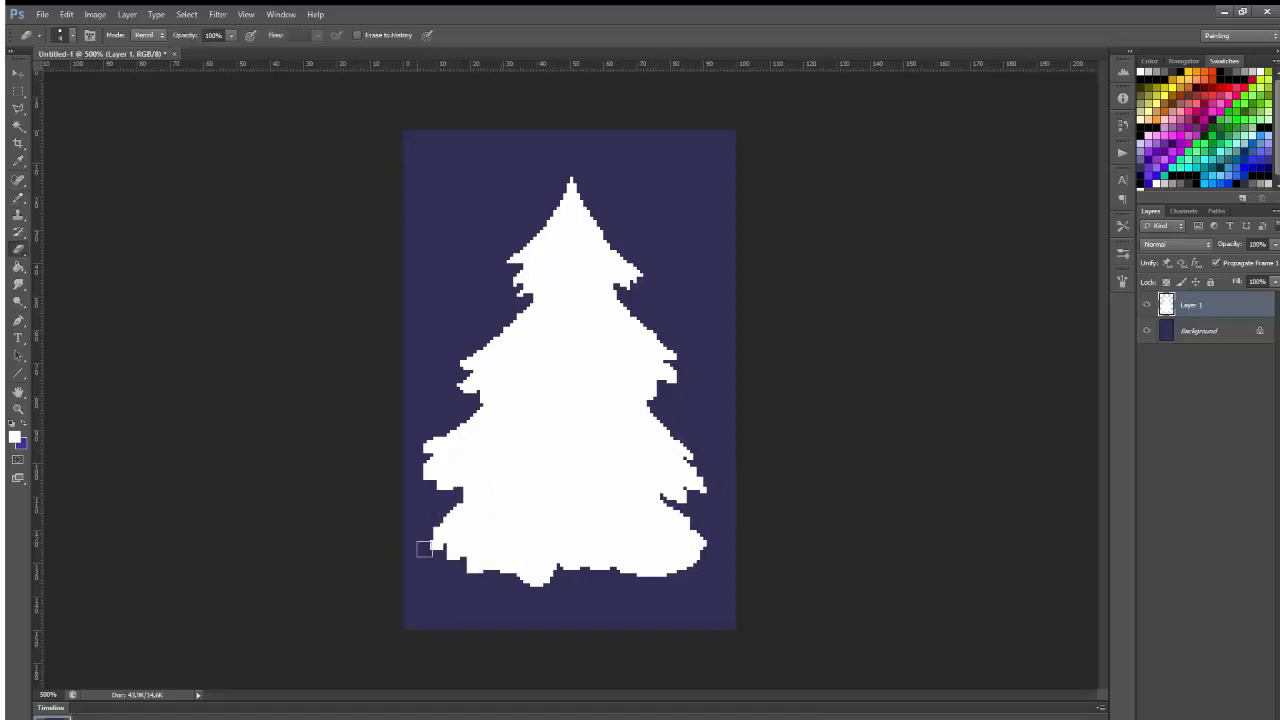
{"action": "mouse_move", "coordinate": [470, 425]}
{"action": "left_mouse_down"}
{"action": "mouse_move", "coordinate": [414, 474]}
{"action": "mouse_move", "coordinate": [430, 460]}
{"action": "mouse_move", "coordinate": [431, 474]}
{"action": "left_mouse_up"}
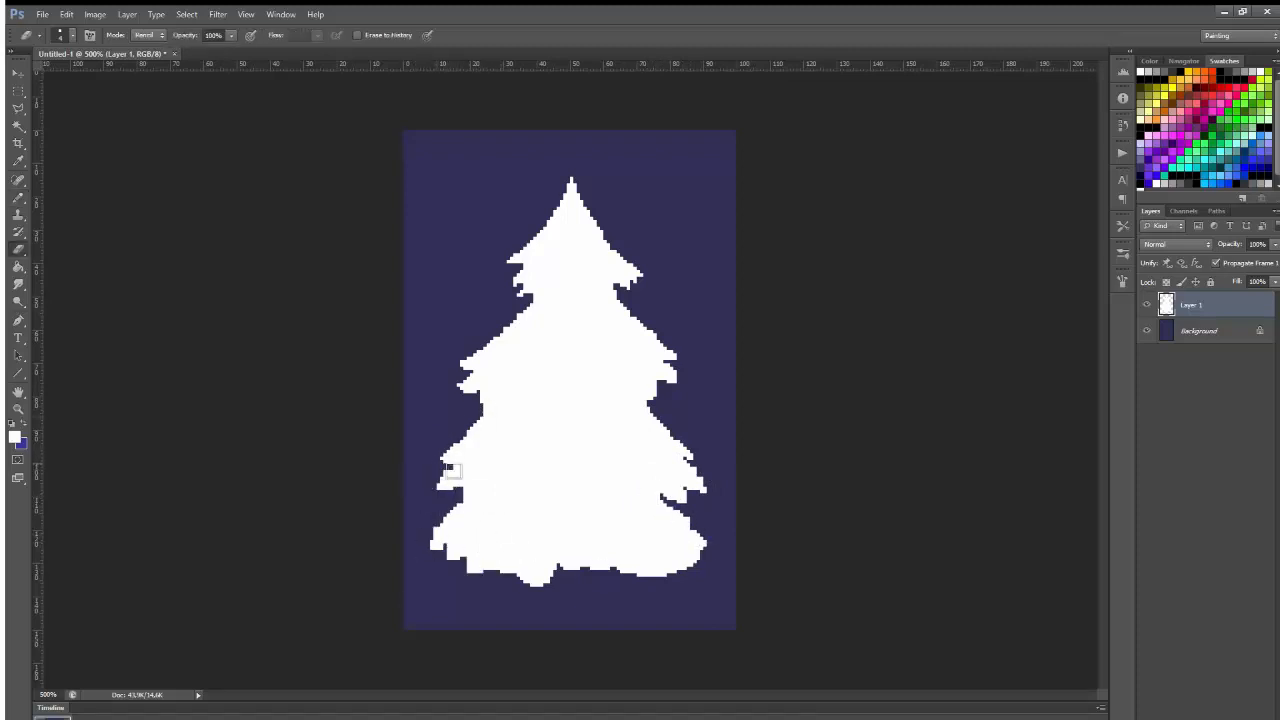
{"action": "key", "text": "b"}
{"action": "mouse_move", "coordinate": [465, 516]}
{"action": "left_mouse_down"}
{"action": "mouse_move", "coordinate": [428, 528]}
{"action": "mouse_move", "coordinate": [446, 521]}
{"action": "left_mouse_up"}
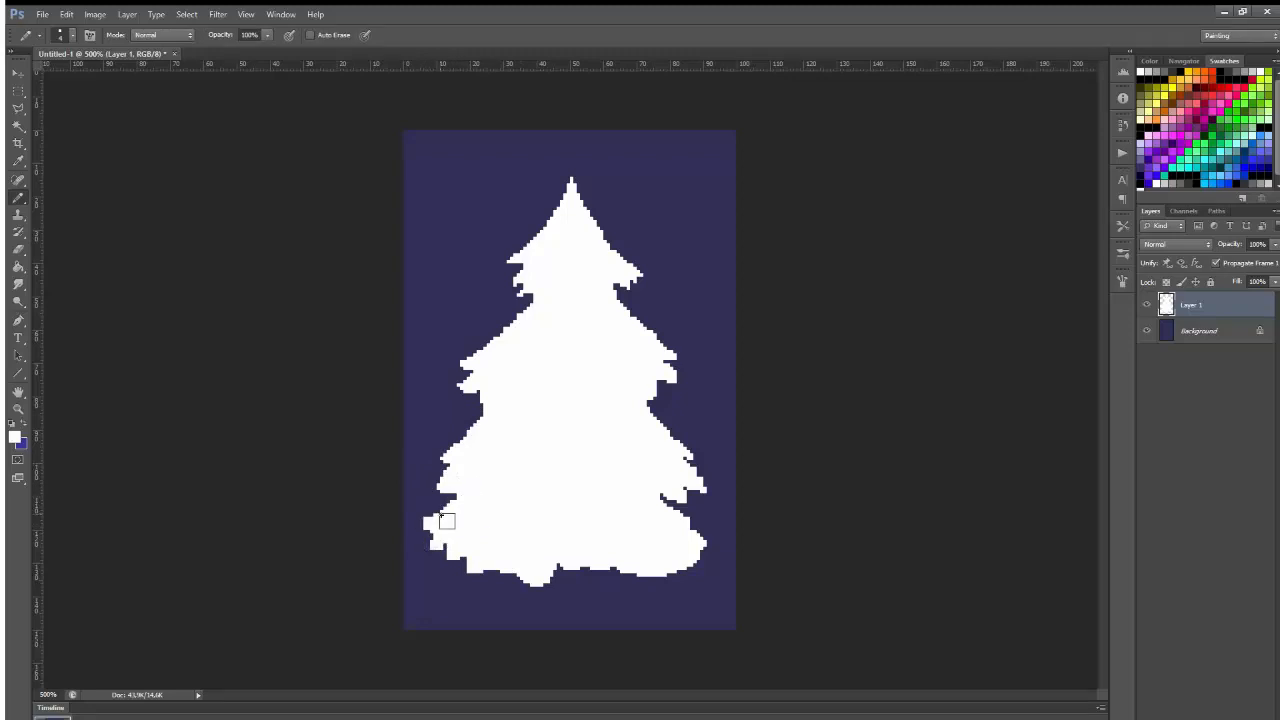
Move the tree slightly up the canvas, then lock its transparent pixels and recolor it dark green.
{"action": "key", "text": "v"}
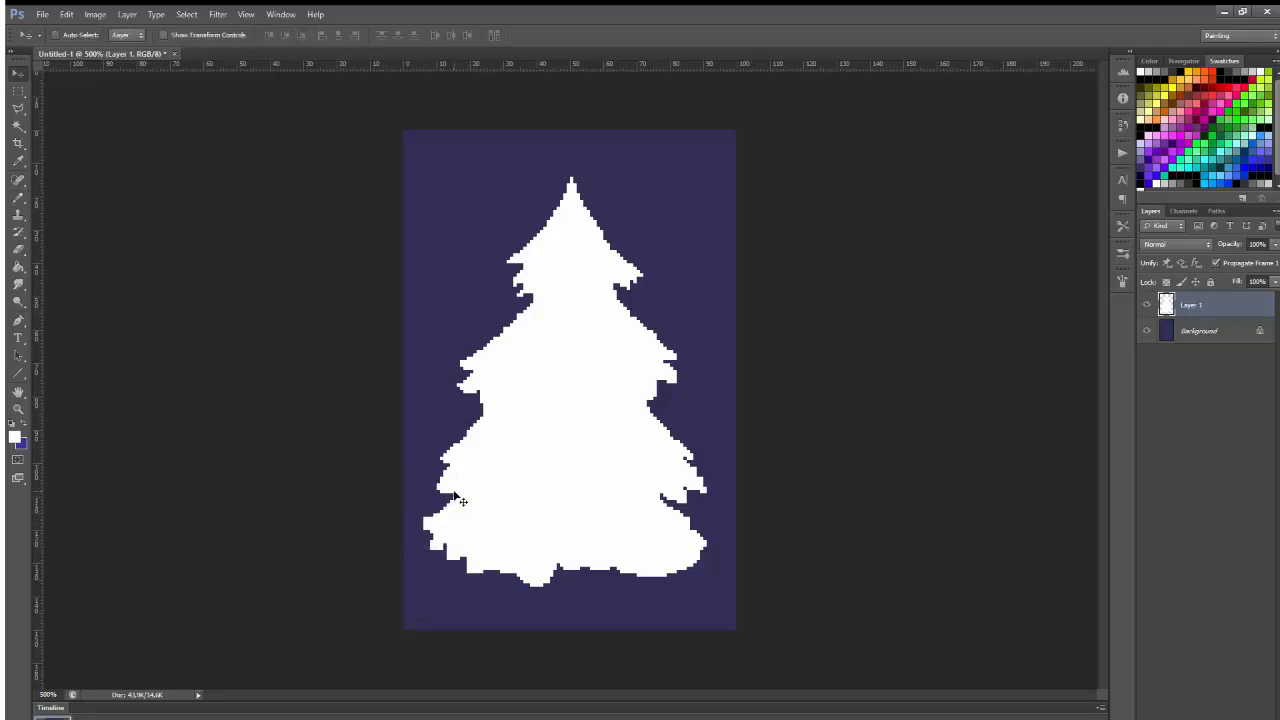
{"action": "left_click_drag", "start_coordinate": [665, 508], "coordinate": [665, 488]}
{"action": "left_click", "coordinate": [1225, 121]}
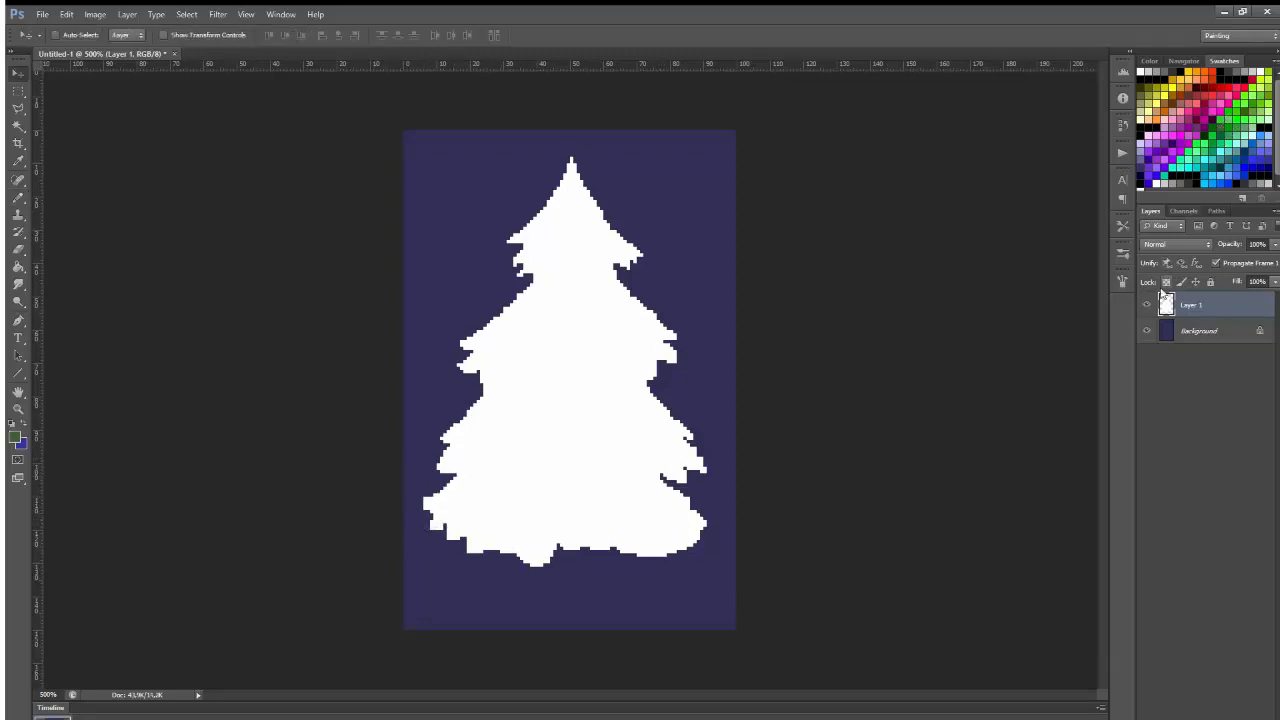
{"action": "left_click", "coordinate": [1166, 281]}
{"action": "key", "text": "alt+BackSpace"}
{"action": "key", "text": "i"}
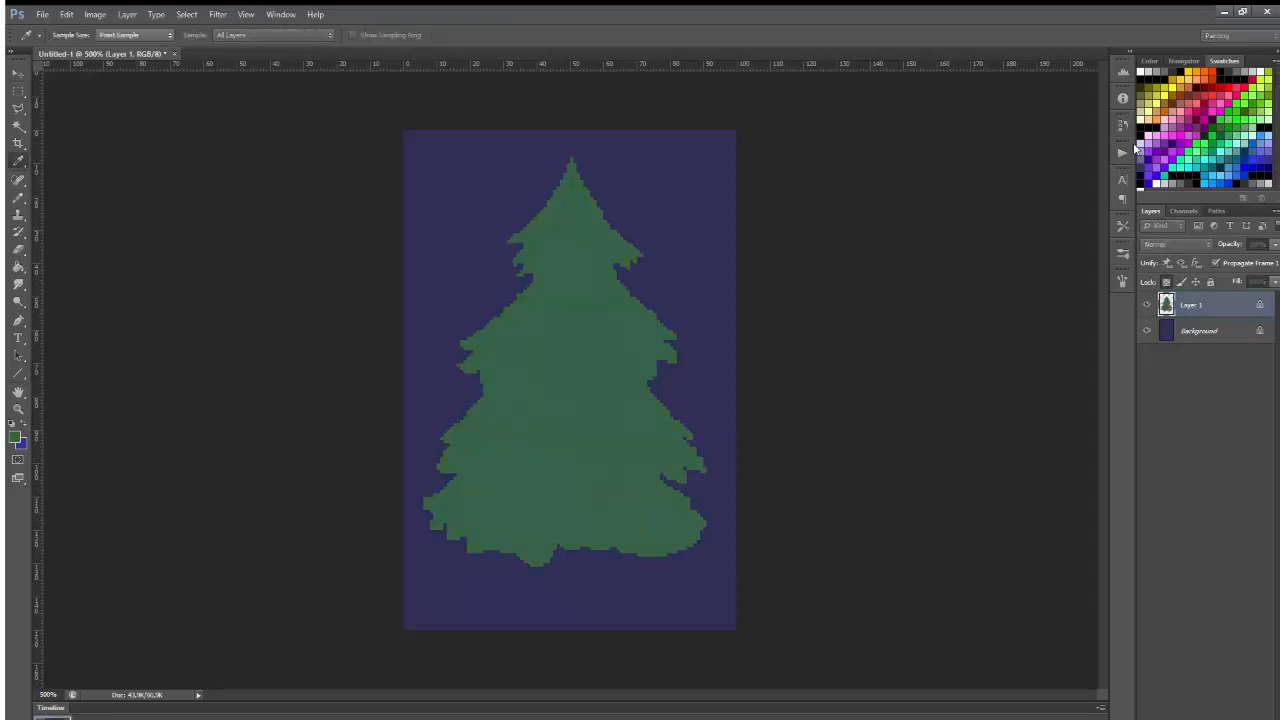
{"action": "key", "text": "v"}
{"action": "key", "text": "b"}
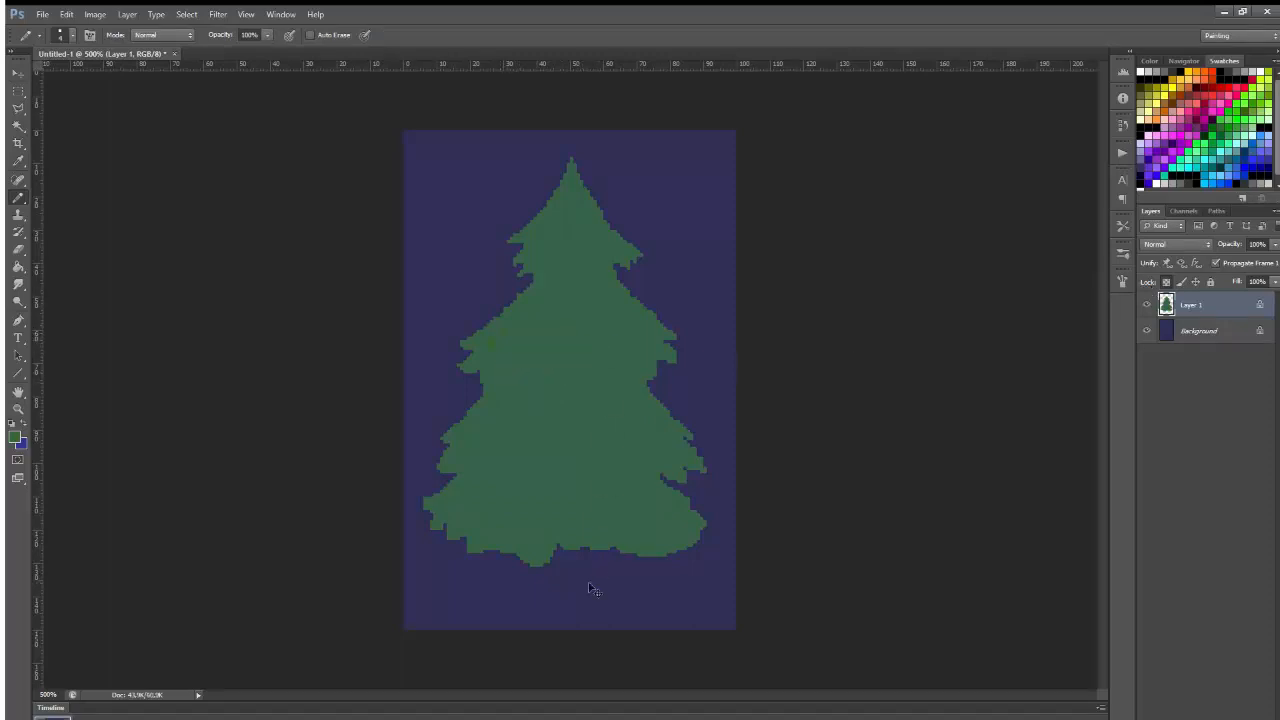
Choose a lighter green and paint highlight strokes on both sides of the tree's top tier.
{"action": "key", "text": "i"}
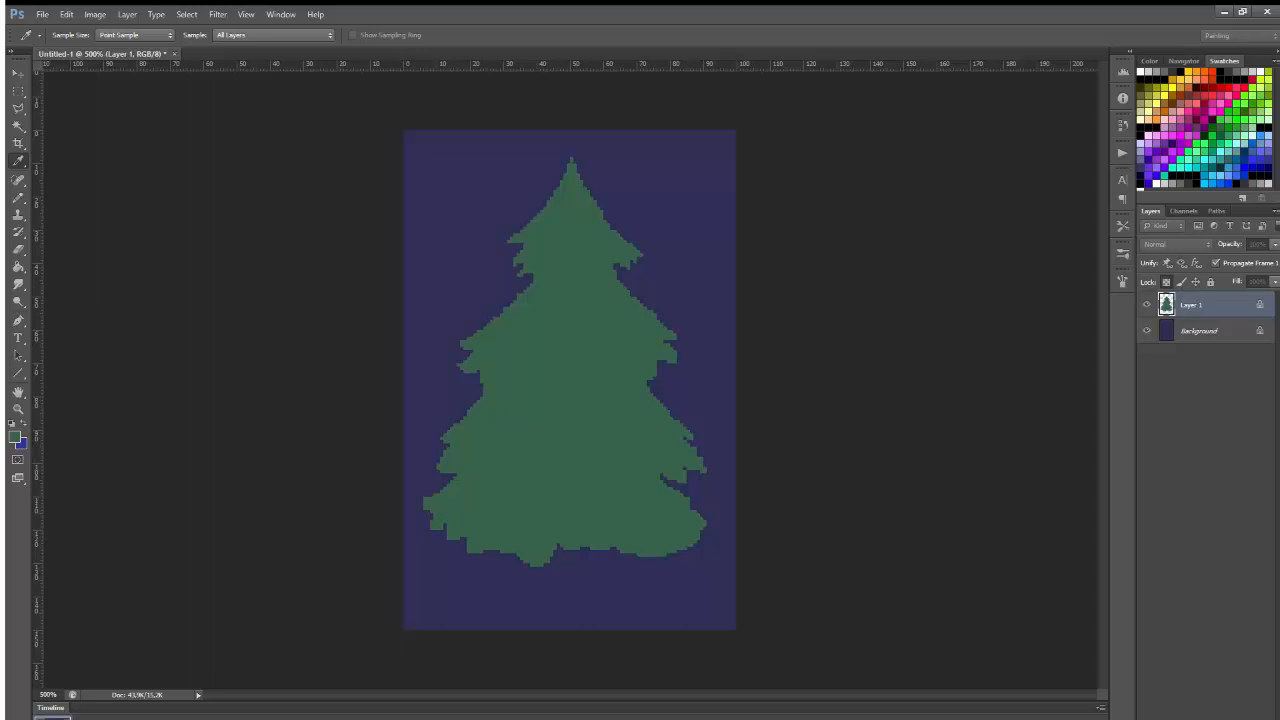
{"action": "key", "text": "b"}
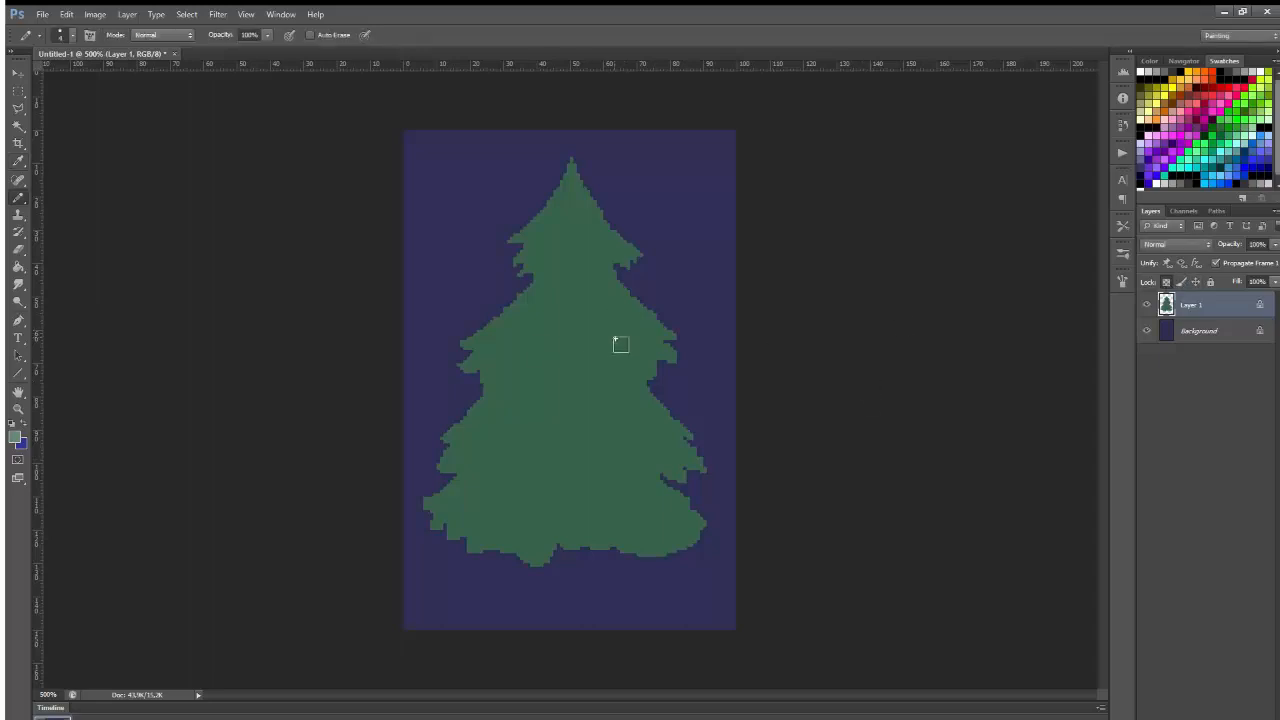
{"action": "mouse_move", "coordinate": [534, 243]}
{"action": "left_mouse_down"}
{"action": "mouse_move", "coordinate": [577, 174]}
{"action": "mouse_move", "coordinate": [568, 181]}
{"action": "left_mouse_up"}
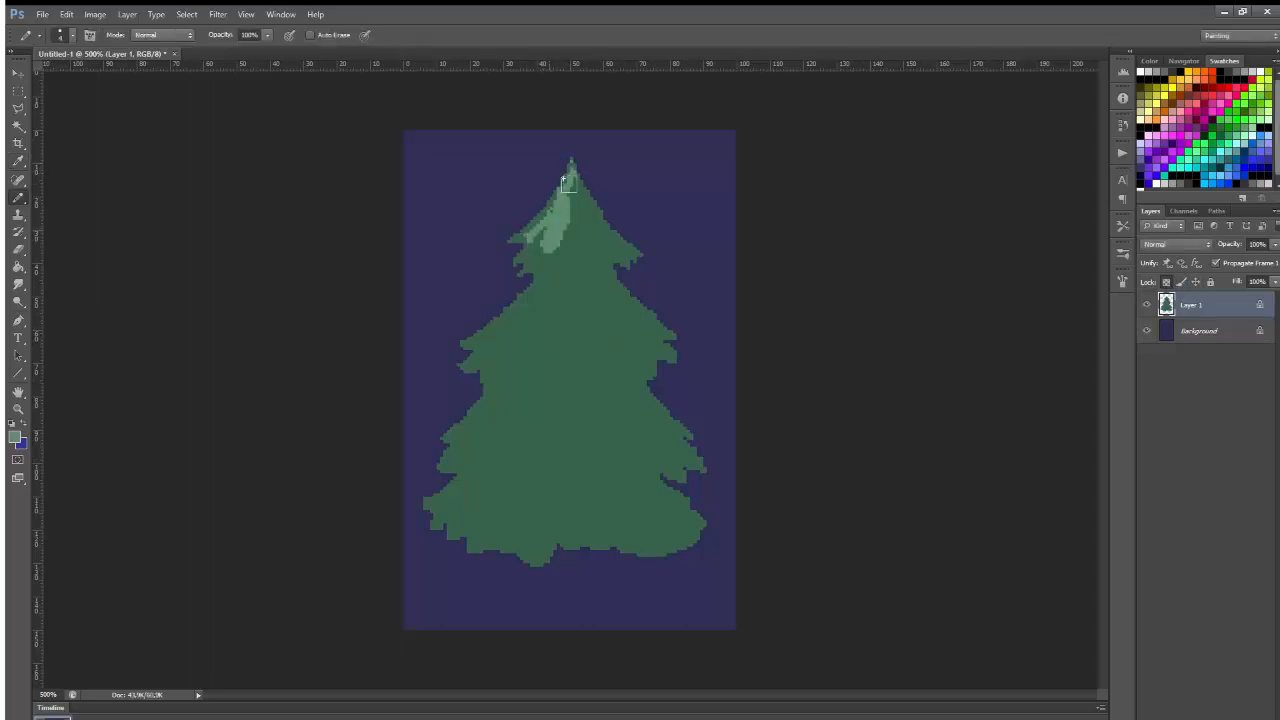
{"action": "mouse_move", "coordinate": [579, 233]}
{"action": "left_mouse_down"}
{"action": "mouse_move", "coordinate": [609, 215]}
{"action": "mouse_move", "coordinate": [636, 262]}
{"action": "left_mouse_up"}
Paint light green needle-like highlights on the left, center and right branches of the second tier.
{"action": "left_click_drag", "start_coordinate": [478, 368], "coordinate": [492, 345]}
{"action": "left_click_drag", "start_coordinate": [492, 368], "coordinate": [520, 335]}
{"action": "mouse_move", "coordinate": [522, 352]}
{"action": "left_mouse_down"}
{"action": "mouse_move", "coordinate": [538, 330]}
{"action": "mouse_move", "coordinate": [571, 337]}
{"action": "mouse_move", "coordinate": [612, 390]}
{"action": "left_mouse_up"}
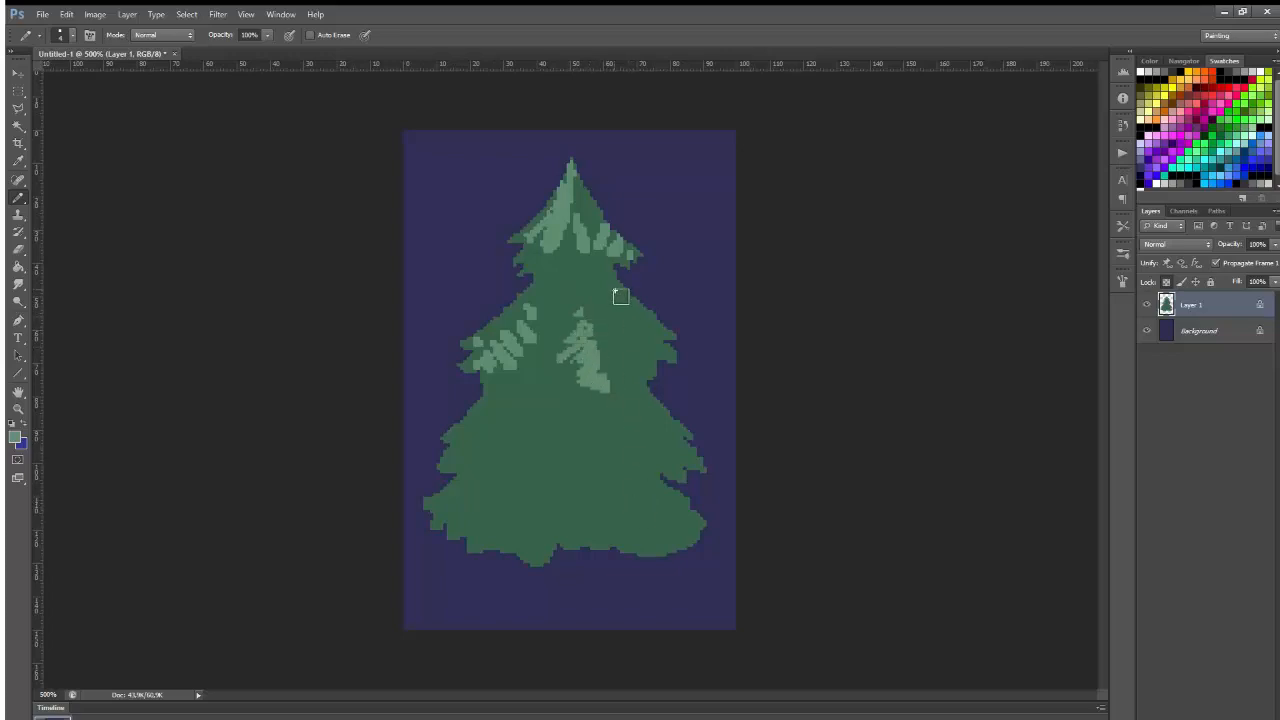
{"action": "mouse_move", "coordinate": [615, 292]}
{"action": "left_mouse_down"}
{"action": "mouse_move", "coordinate": [663, 342]}
{"action": "mouse_move", "coordinate": [594, 314]}
{"action": "left_mouse_up"}
{"action": "left_click_drag", "start_coordinate": [560, 274], "coordinate": [586, 302]}
{"action": "mouse_move", "coordinate": [564, 314]}
{"action": "left_mouse_down"}
{"action": "mouse_move", "coordinate": [549, 333]}
{"action": "mouse_move", "coordinate": [580, 318]}
{"action": "mouse_move", "coordinate": [612, 390]}
{"action": "left_mouse_up"}
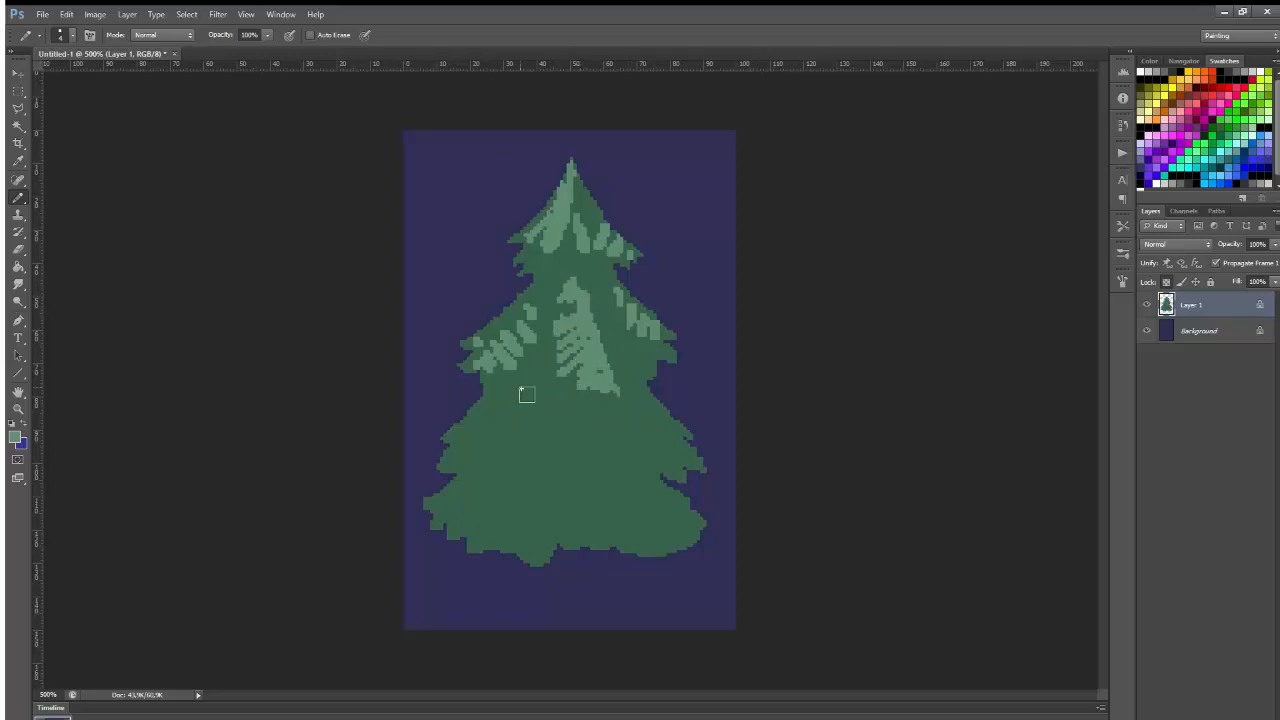
Paint light green diagonal highlight strokes on the branches of the third and bottom tiers.
{"action": "mouse_move", "coordinate": [527, 394]}
{"action": "left_mouse_down"}
{"action": "mouse_move", "coordinate": [469, 463]}
{"action": "mouse_move", "coordinate": [525, 458]}
{"action": "mouse_move", "coordinate": [545, 411]}
{"action": "mouse_move", "coordinate": [554, 433]}
{"action": "left_mouse_up"}
{"action": "left_click_drag", "start_coordinate": [533, 432], "coordinate": [540, 446]}
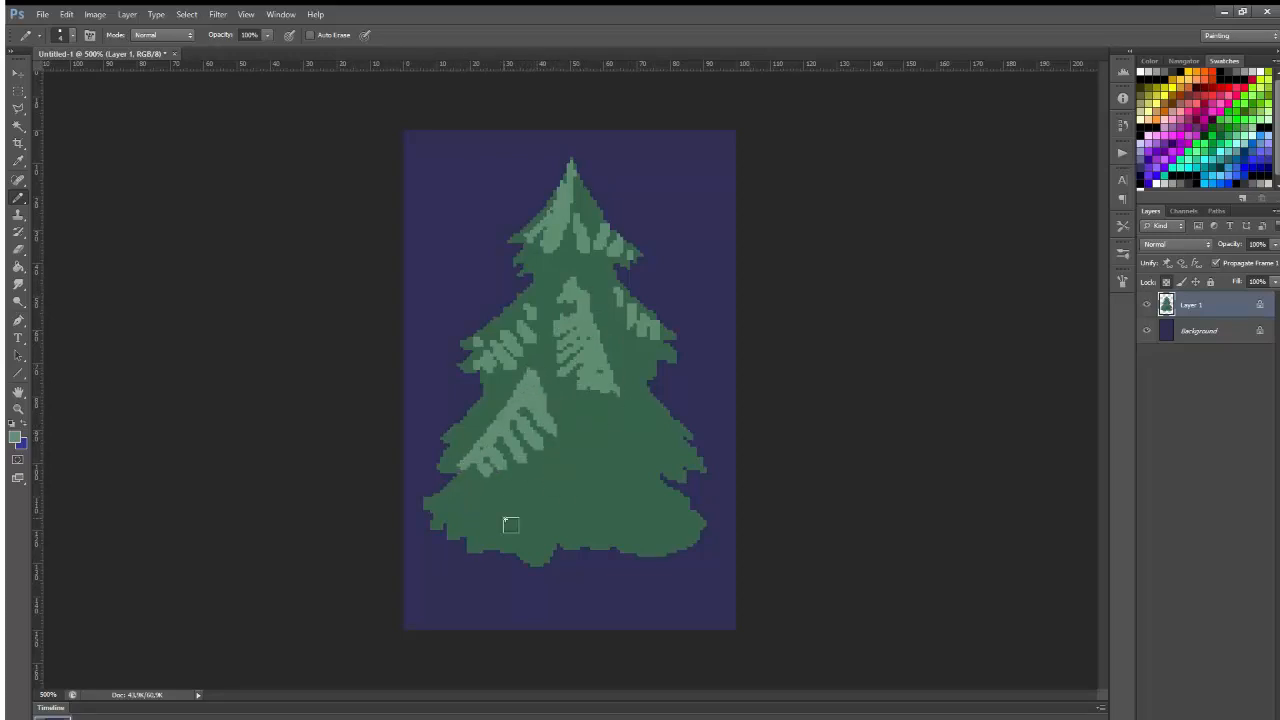
{"action": "mouse_move", "coordinate": [602, 413]}
{"action": "left_mouse_down"}
{"action": "mouse_move", "coordinate": [641, 430]}
{"action": "mouse_move", "coordinate": [642, 453]}
{"action": "mouse_move", "coordinate": [676, 466]}
{"action": "left_mouse_up"}
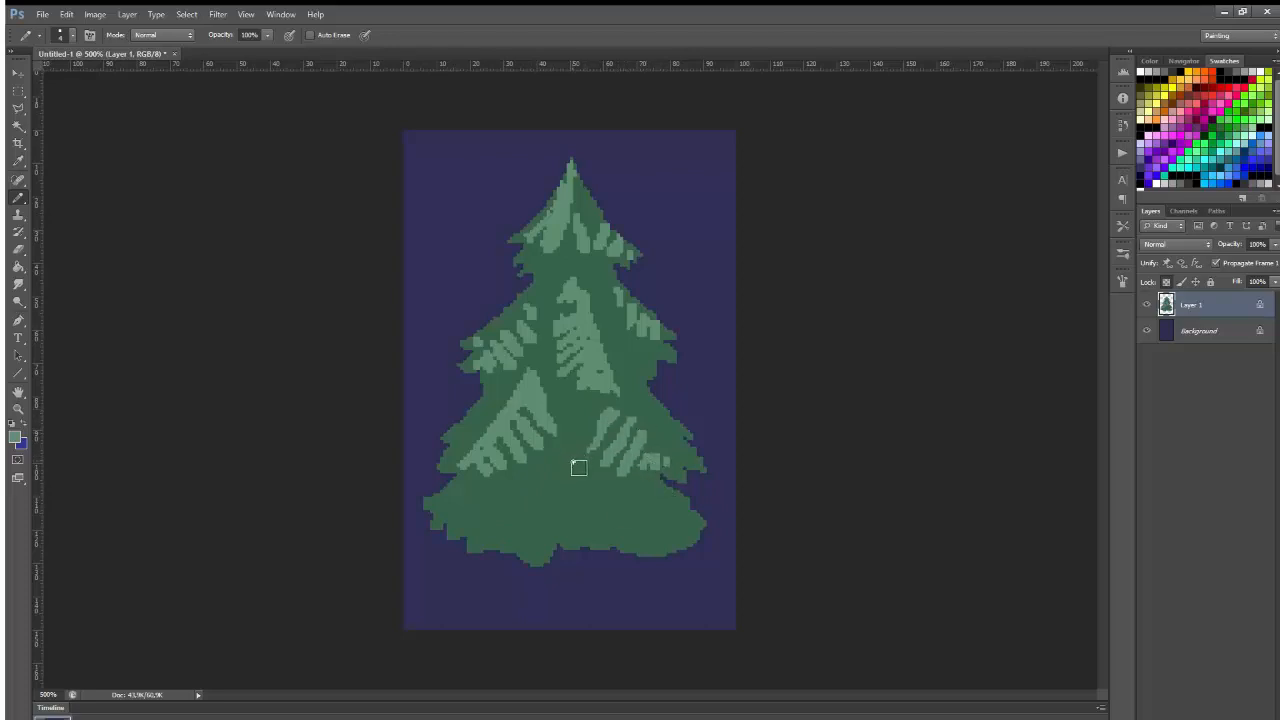
{"action": "mouse_move", "coordinate": [578, 467]}
{"action": "left_mouse_down"}
{"action": "mouse_move", "coordinate": [609, 529]}
{"action": "mouse_move", "coordinate": [622, 495]}
{"action": "left_mouse_up"}
{"action": "left_click_drag", "start_coordinate": [482, 530], "coordinate": [520, 500]}
{"action": "left_click_drag", "start_coordinate": [532, 474], "coordinate": [516, 506]}
Select the highlight color with the Magic Wand at tolerance 0 and make it a more saturated green with Hue/Saturation.
{"action": "key", "text": "w"}
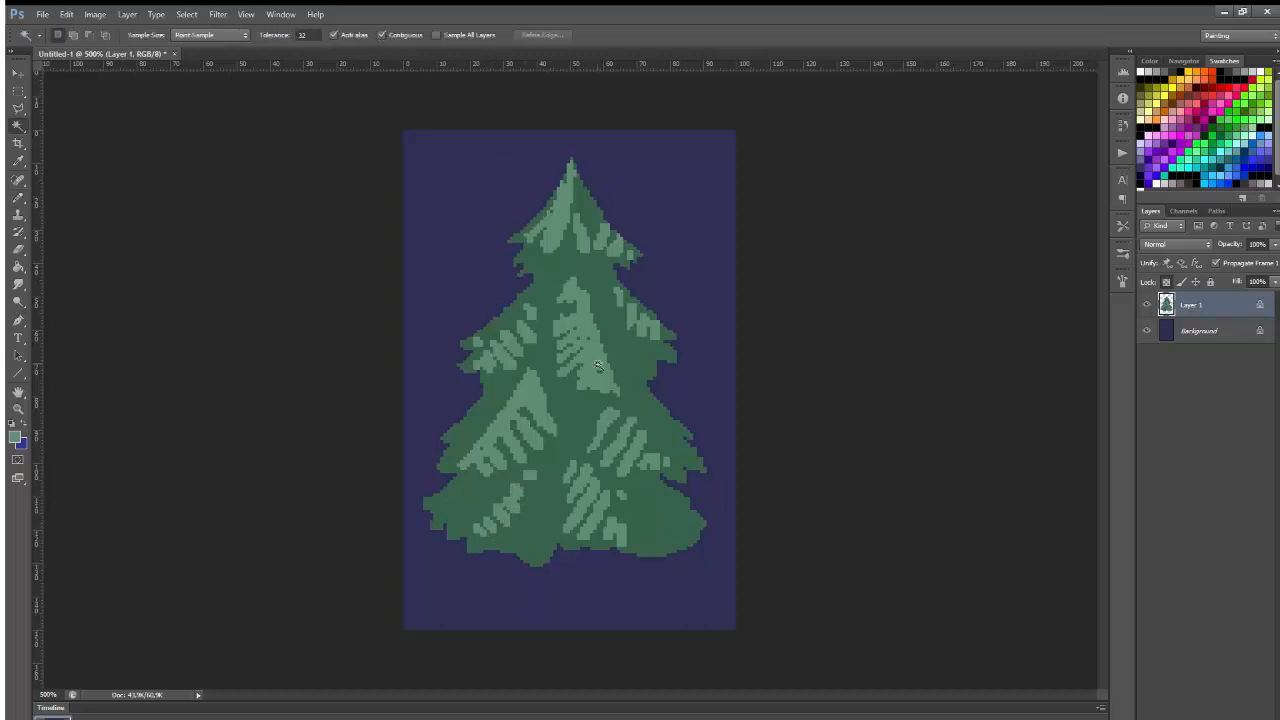
{"action": "left_click", "coordinate": [316, 36]}
{"action": "type", "text": "0"}
{"action": "left_click", "coordinate": [543, 411]}
{"action": "key", "text": "ctrl+u"}
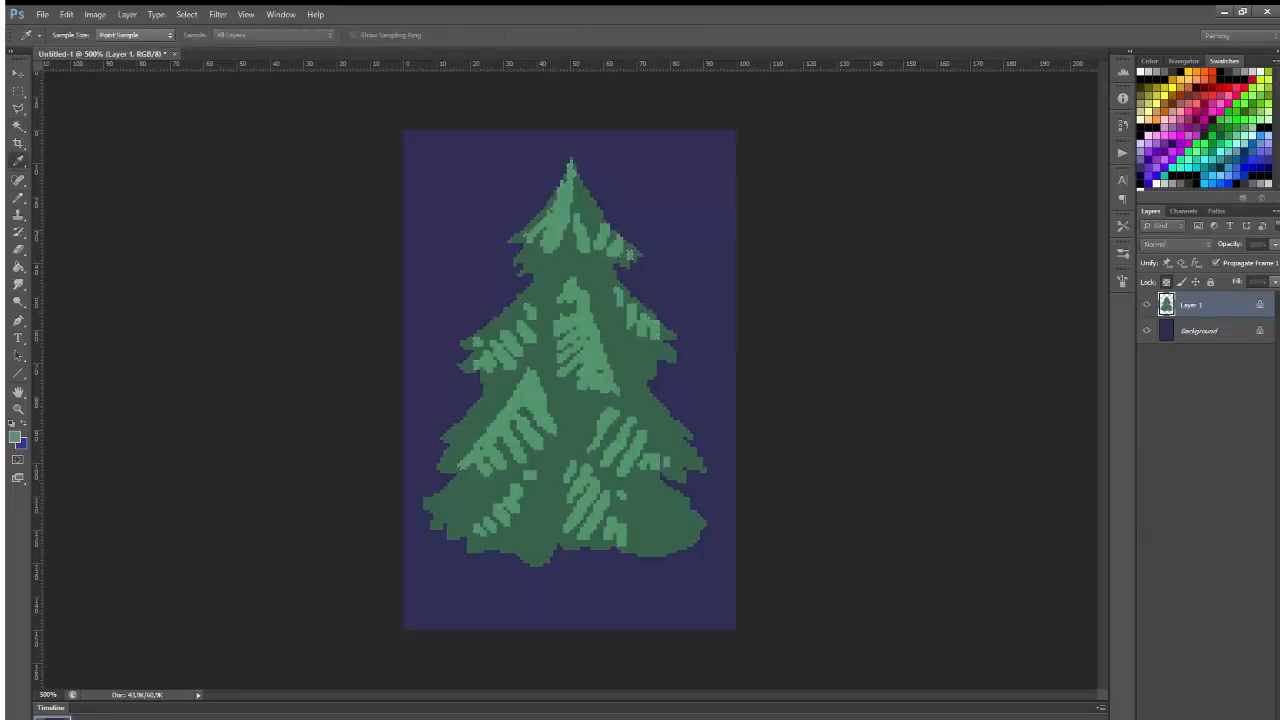
{"action": "left_click", "coordinate": [1011, 238]}
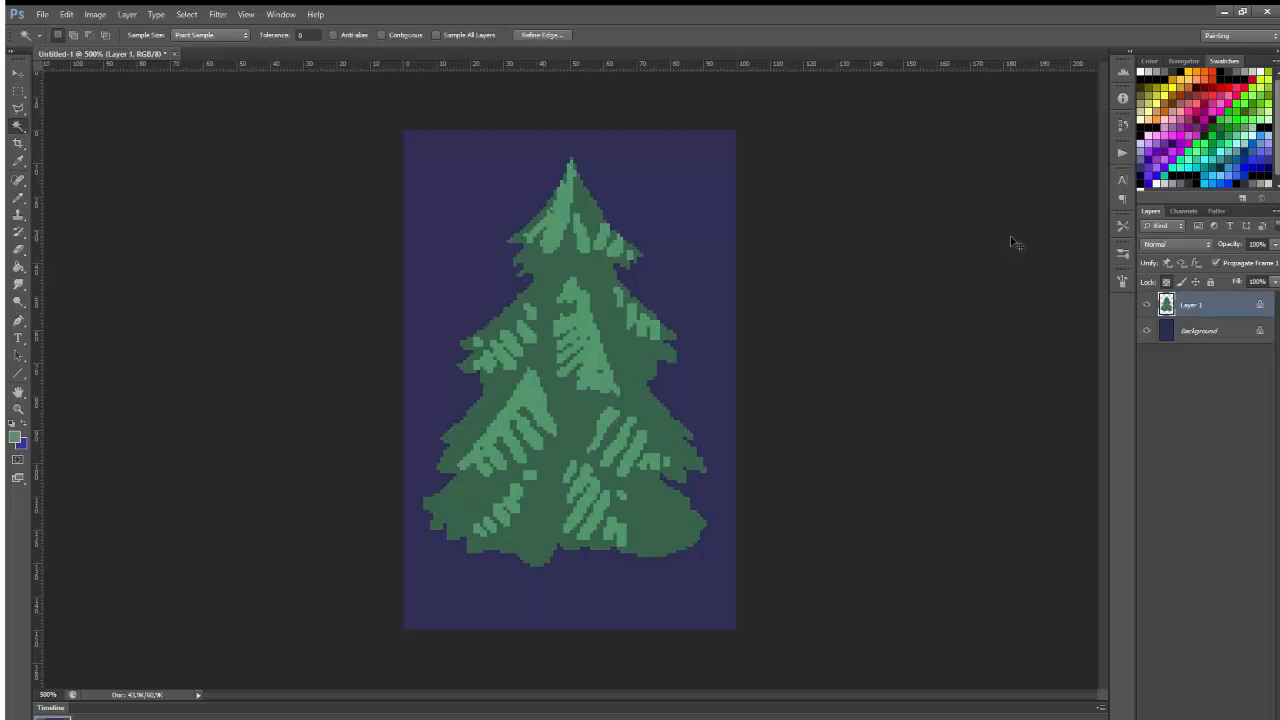
Choose a bright yellow-green and dab brighter accents onto the branch highlights of the lower three tiers.
{"action": "key", "text": "b"}
{"action": "key", "text": "i"}
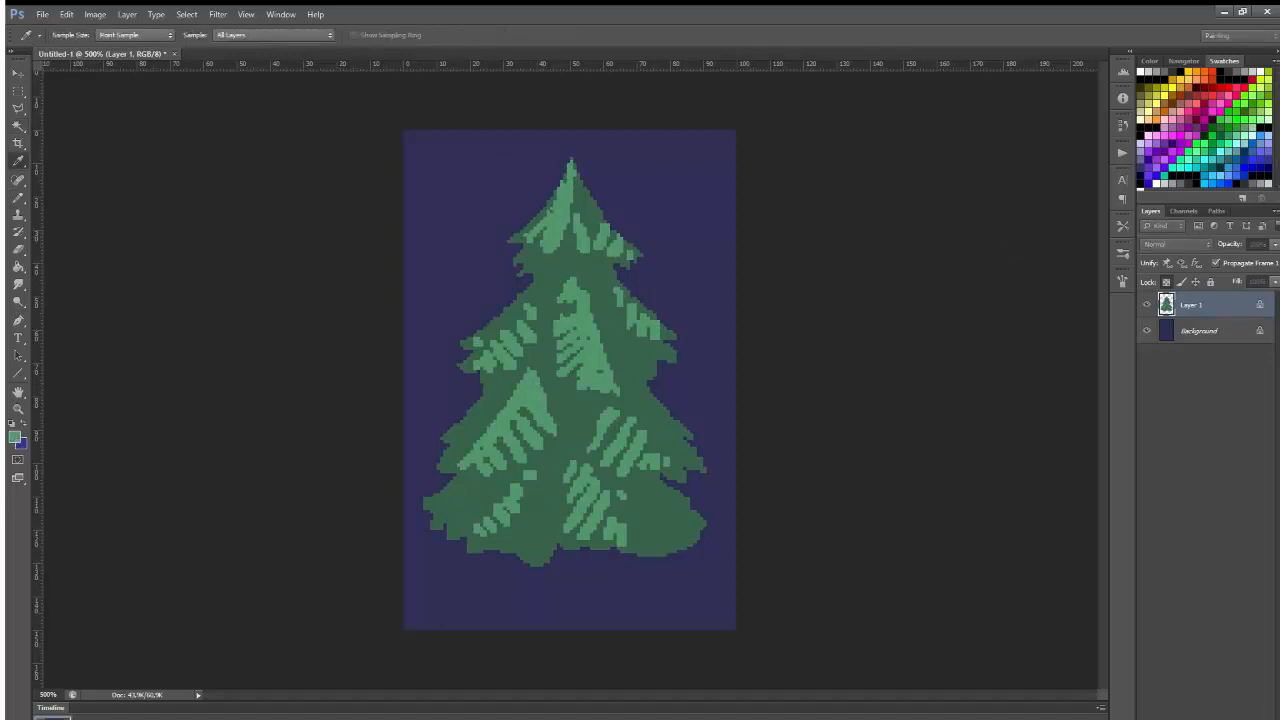
{"action": "key", "text": "b"}
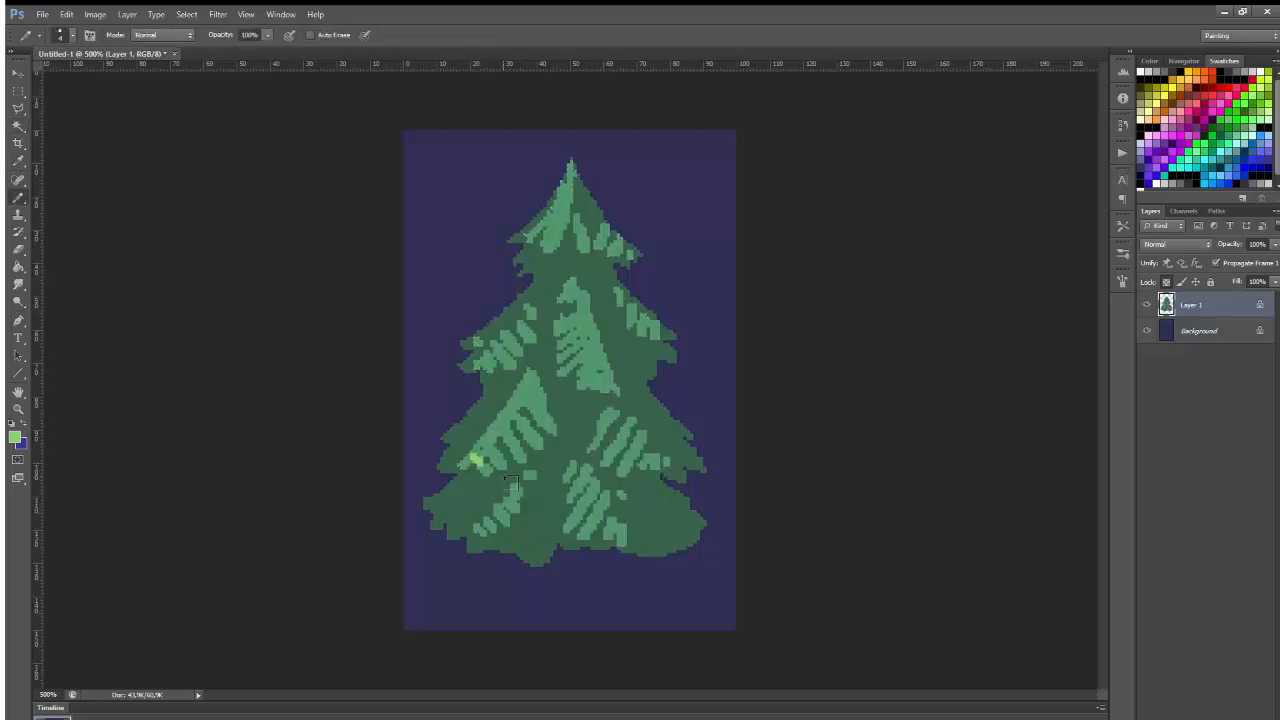
{"action": "mouse_move", "coordinate": [475, 462]}
{"action": "left_mouse_down"}
{"action": "mouse_move", "coordinate": [522, 392]}
{"action": "mouse_move", "coordinate": [522, 425]}
{"action": "left_mouse_up"}
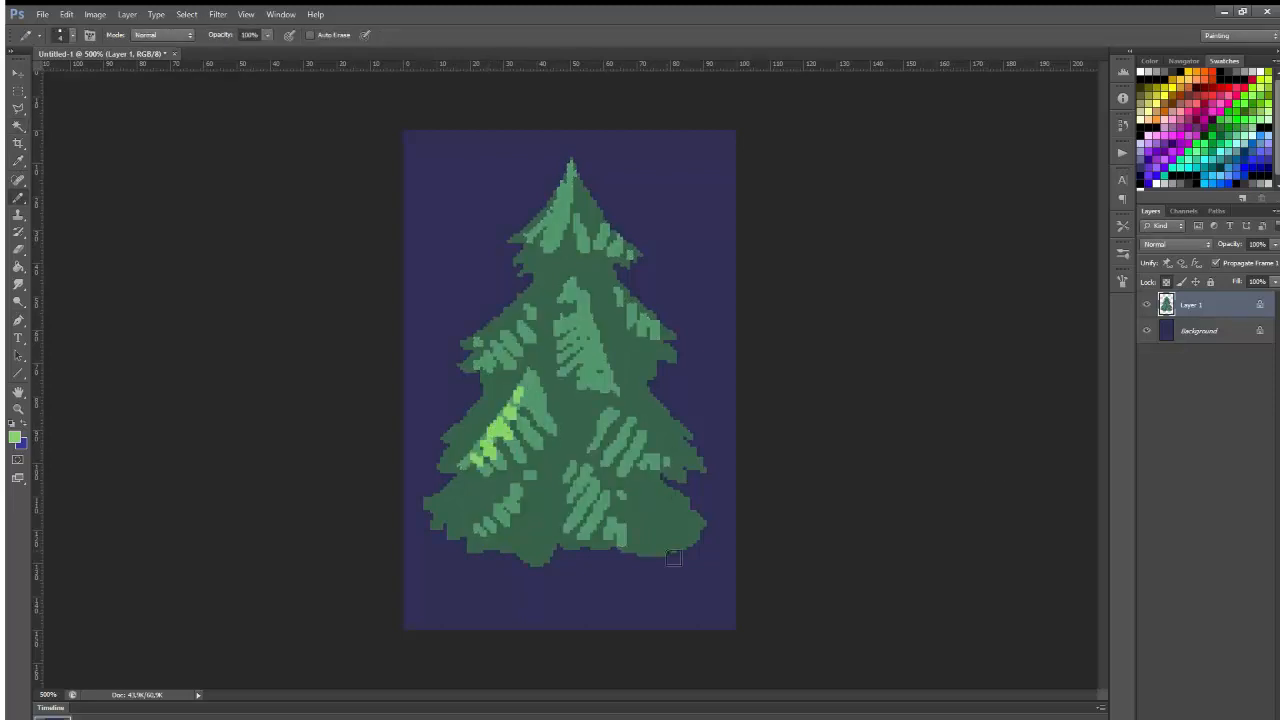
{"action": "mouse_move", "coordinate": [628, 433]}
{"action": "left_mouse_down"}
{"action": "mouse_move", "coordinate": [656, 460]}
{"action": "mouse_move", "coordinate": [588, 475]}
{"action": "mouse_move", "coordinate": [620, 545]}
{"action": "left_mouse_up"}
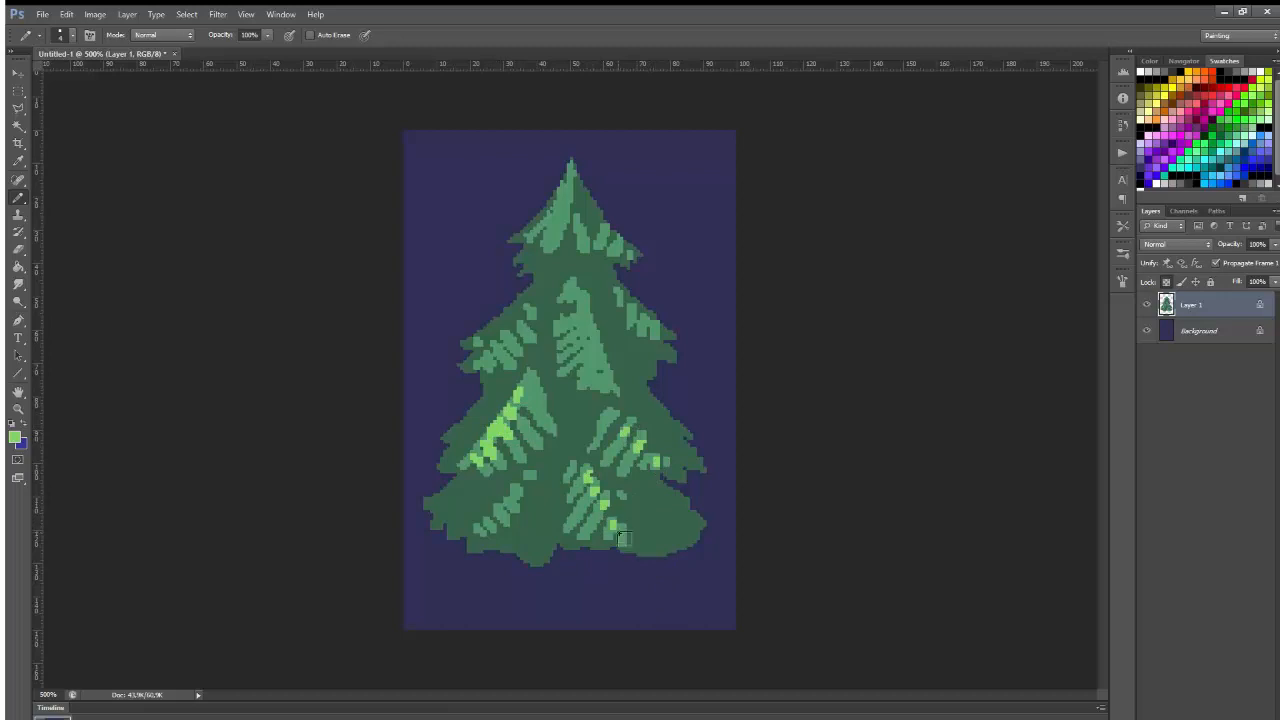
{"action": "left_click_drag", "start_coordinate": [522, 490], "coordinate": [510, 505]}
{"action": "left_click_drag", "start_coordinate": [578, 314], "coordinate": [600, 360]}
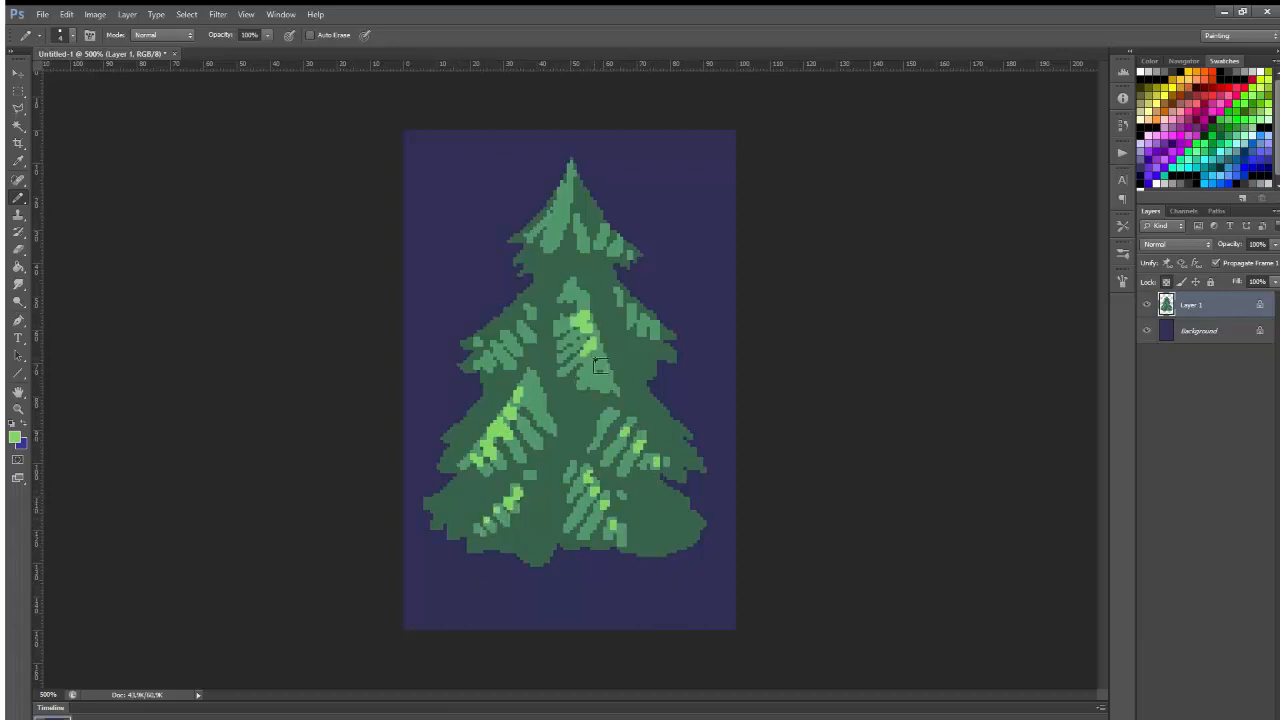
{"action": "left_click_drag", "start_coordinate": [524, 328], "coordinate": [484, 360]}
{"action": "left_click", "coordinate": [528, 313]}
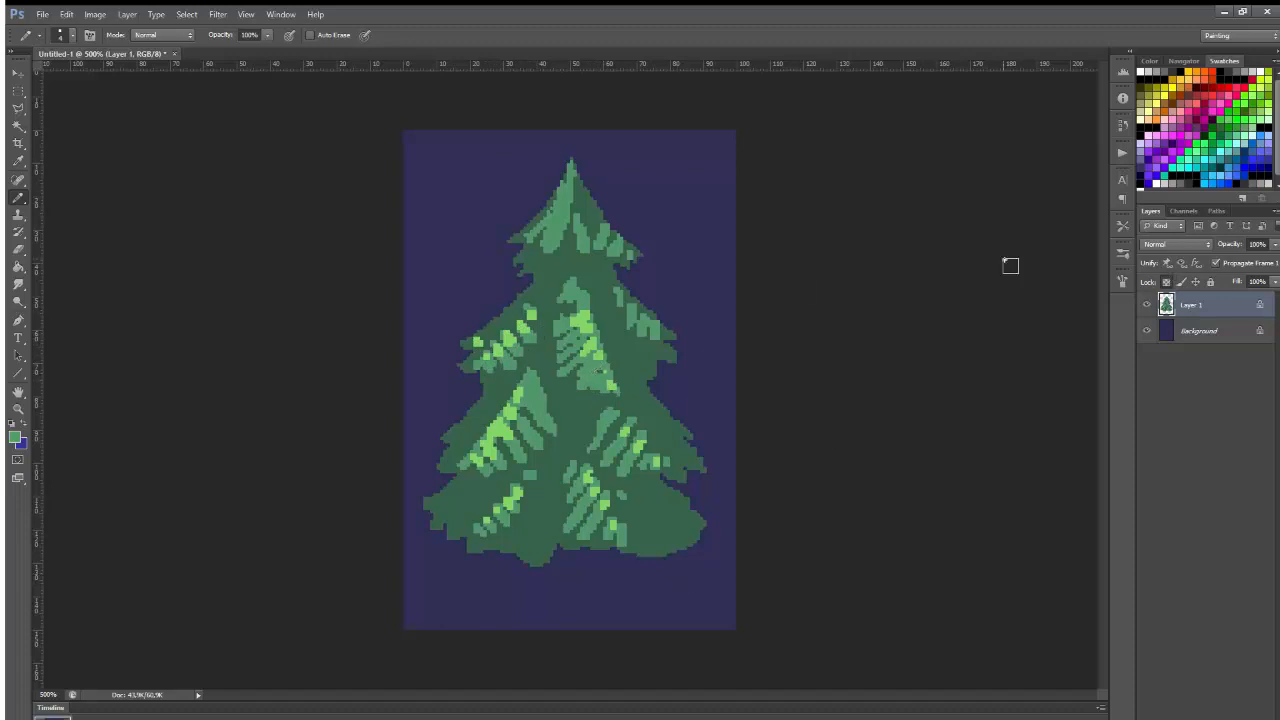
Set the pencil's blending mode to Lighten and undo a test stroke beside the central branch.
{"action": "left_click", "coordinate": [181, 169]}
{"action": "mouse_move", "coordinate": [629, 347]}
{"action": "left_mouse_down"}
{"action": "mouse_move", "coordinate": [622, 369]}
{"action": "mouse_move", "coordinate": [626, 352]}
{"action": "left_mouse_up"}
{"action": "key", "text": "ctrl+z"}
Try stamping large medium-green spots on three branches with a 17 px pencil, and undo them.
{"action": "key", "text": "]"}
{"action": "key", "text": "]"}
{"action": "key", "text": "]"}
{"action": "key", "text": "]"}
{"action": "key", "text": "]"}
{"action": "key", "text": "]"}
{"action": "key", "text": "]"}
{"action": "key", "text": "]"}
{"action": "key", "text": "]"}
{"action": "key", "text": "]"}
{"action": "key", "text": "]"}
{"action": "key", "text": "]"}
{"action": "key", "text": "]"}
{"action": "key", "text": "]"}
{"action": "key", "text": "]"}
{"action": "key", "text": "]"}
{"action": "left_click", "coordinate": [614, 351]}
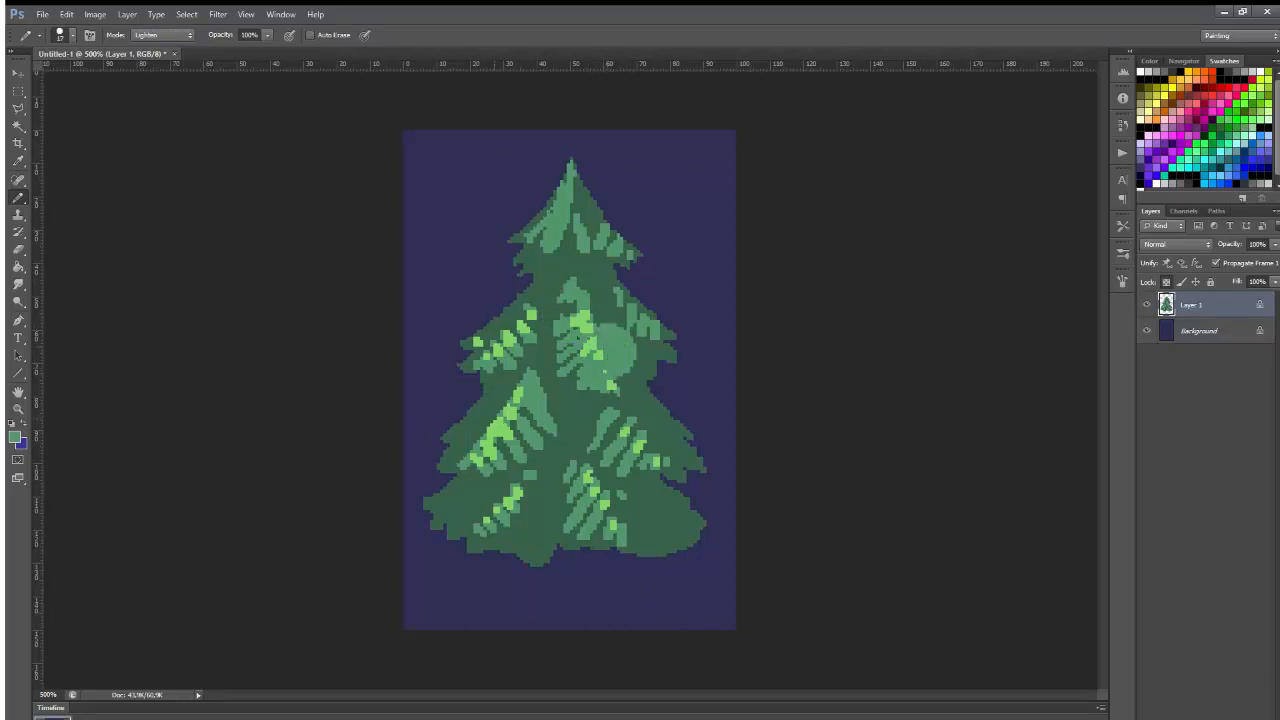
{"action": "left_click", "coordinate": [488, 417]}
{"action": "left_click", "coordinate": [514, 513]}
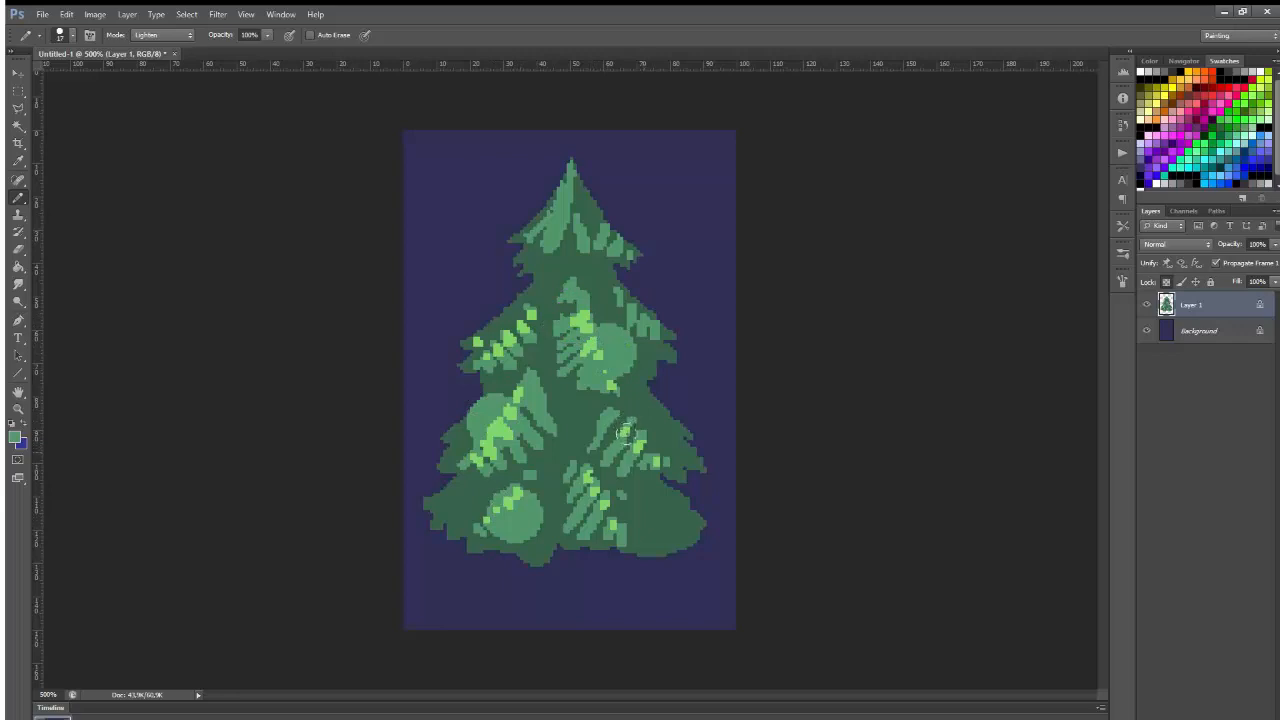
{"action": "key", "text": "ctrl+alt+z"}
{"action": "key", "text": "ctrl+alt+z"}
{"action": "key", "text": "ctrl+alt+z"}
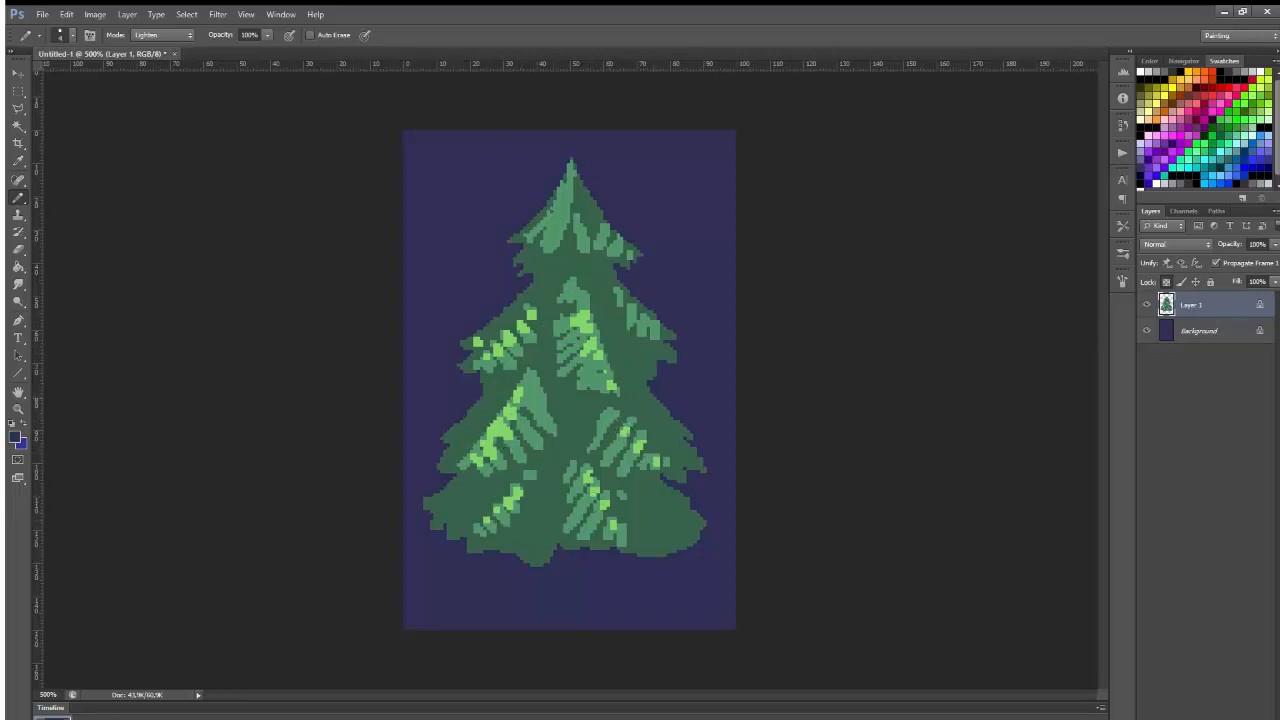
Restore the pencil's blending mode to Normal, choose a very dark green, and dab shadows under the top tier and on the right second-tier branches.
{"action": "left_click", "coordinate": [169, 54]}
{"action": "left_click", "coordinate": [535, 285], "text": "alt"}
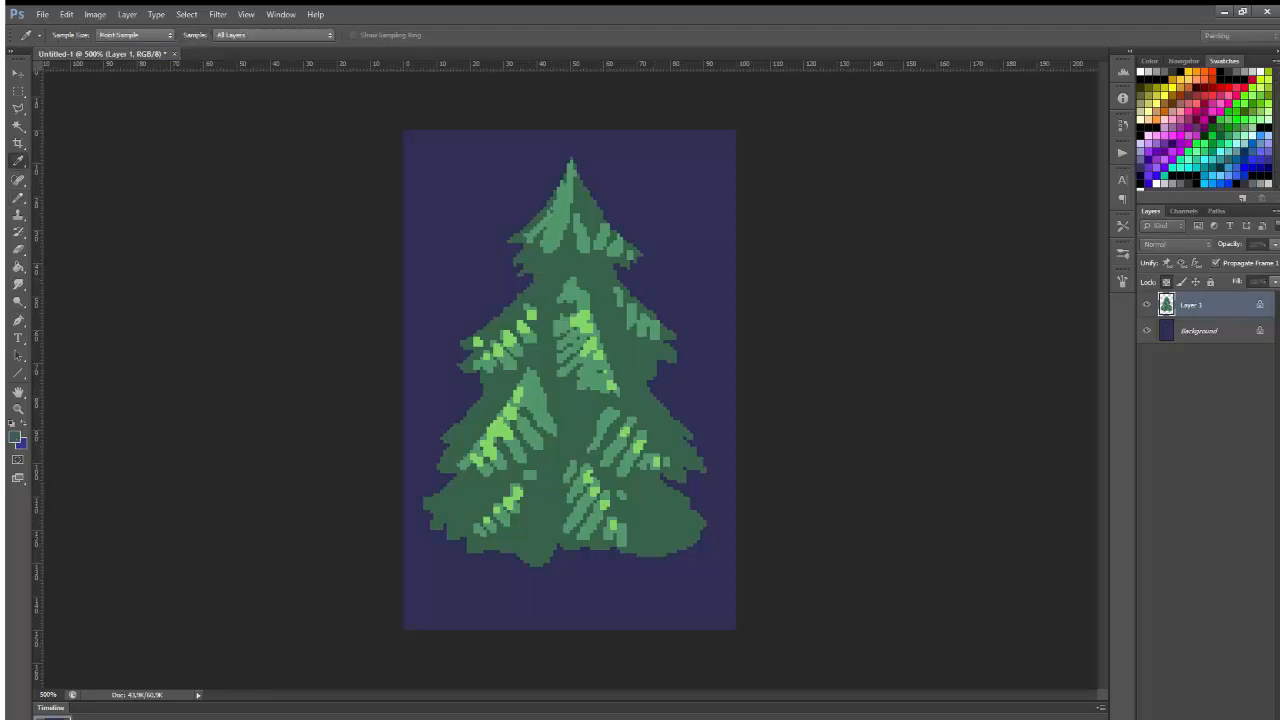
{"action": "key", "text": "Return"}
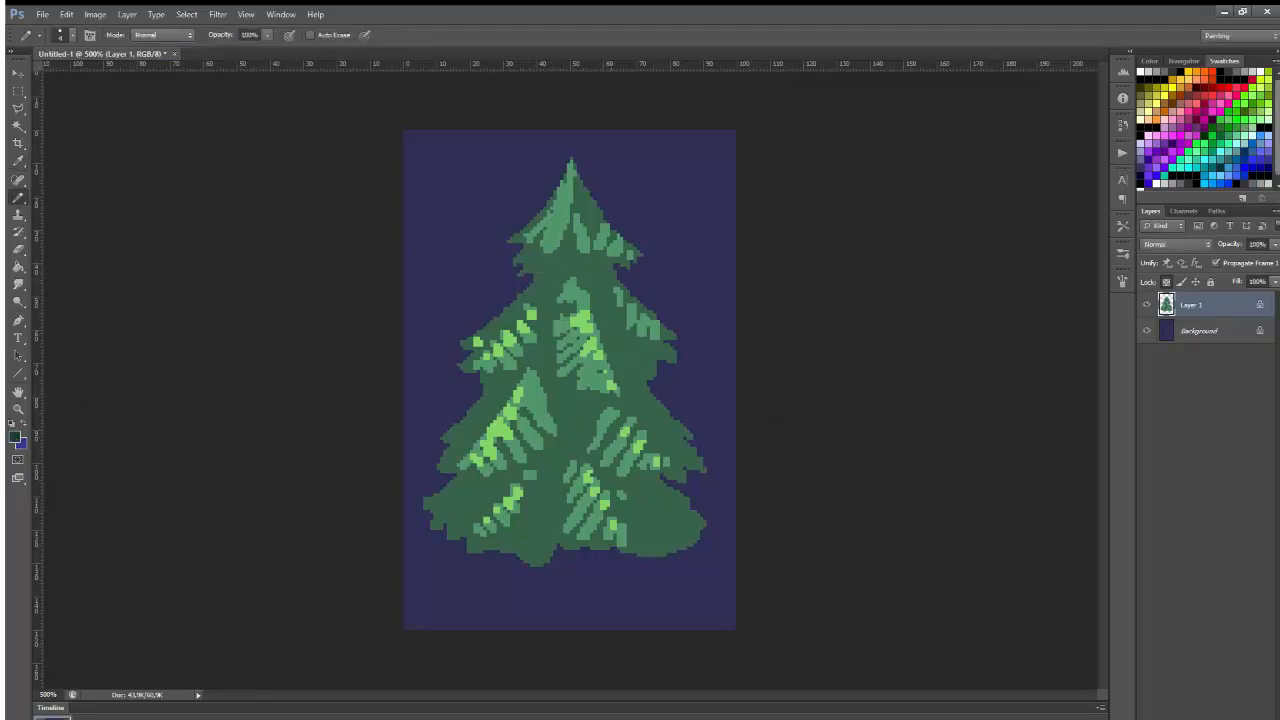
{"action": "left_click", "coordinate": [591, 264]}
{"action": "left_click_drag", "start_coordinate": [602, 264], "coordinate": [607, 270]}
{"action": "mouse_move", "coordinate": [607, 337]}
{"action": "left_mouse_down"}
{"action": "mouse_move", "coordinate": [666, 352]}
{"action": "mouse_move", "coordinate": [631, 370]}
{"action": "left_mouse_up"}
{"action": "left_click", "coordinate": [648, 350]}
{"action": "left_click", "coordinate": [662, 347]}
{"action": "left_click_drag", "start_coordinate": [639, 366], "coordinate": [643, 387]}
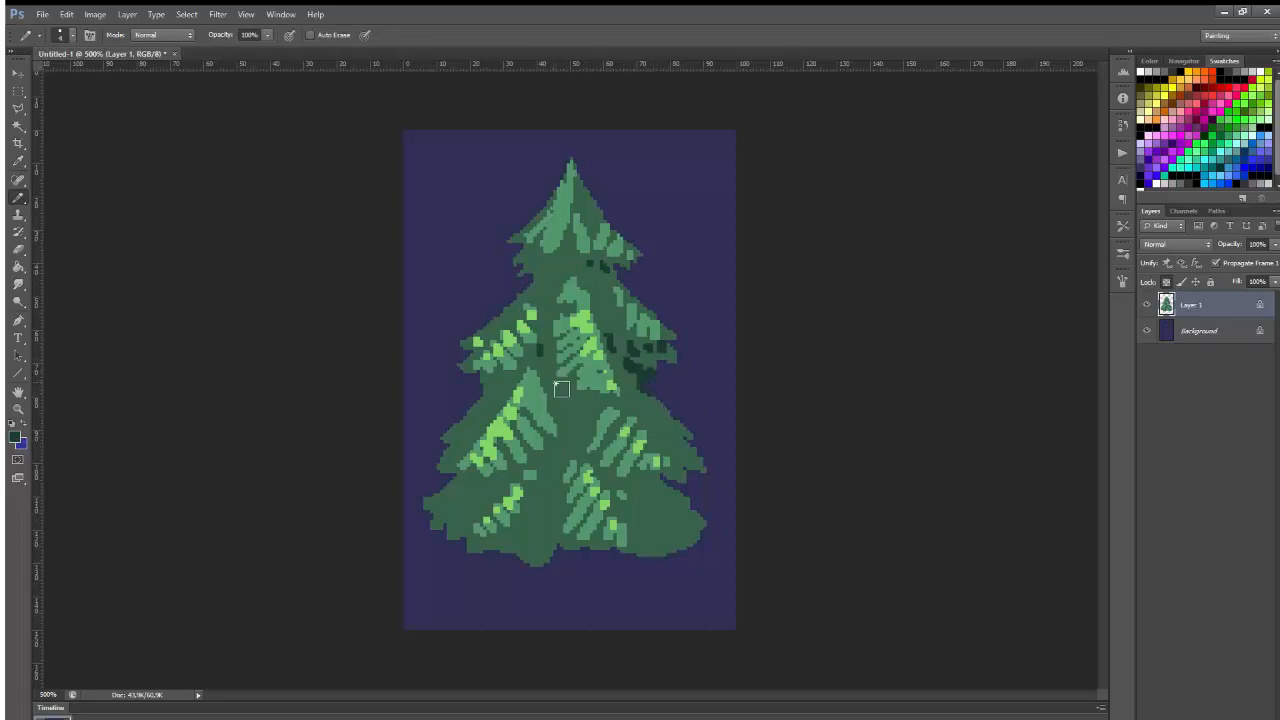
Paint dark green shadows down the tree's center gap and across the gaps and edges of the lower-left branches.
{"action": "left_click_drag", "start_coordinate": [561, 389], "coordinate": [579, 412]}
{"action": "left_click_drag", "start_coordinate": [462, 483], "coordinate": [470, 482]}
{"action": "left_click_drag", "start_coordinate": [490, 483], "coordinate": [492, 488]}
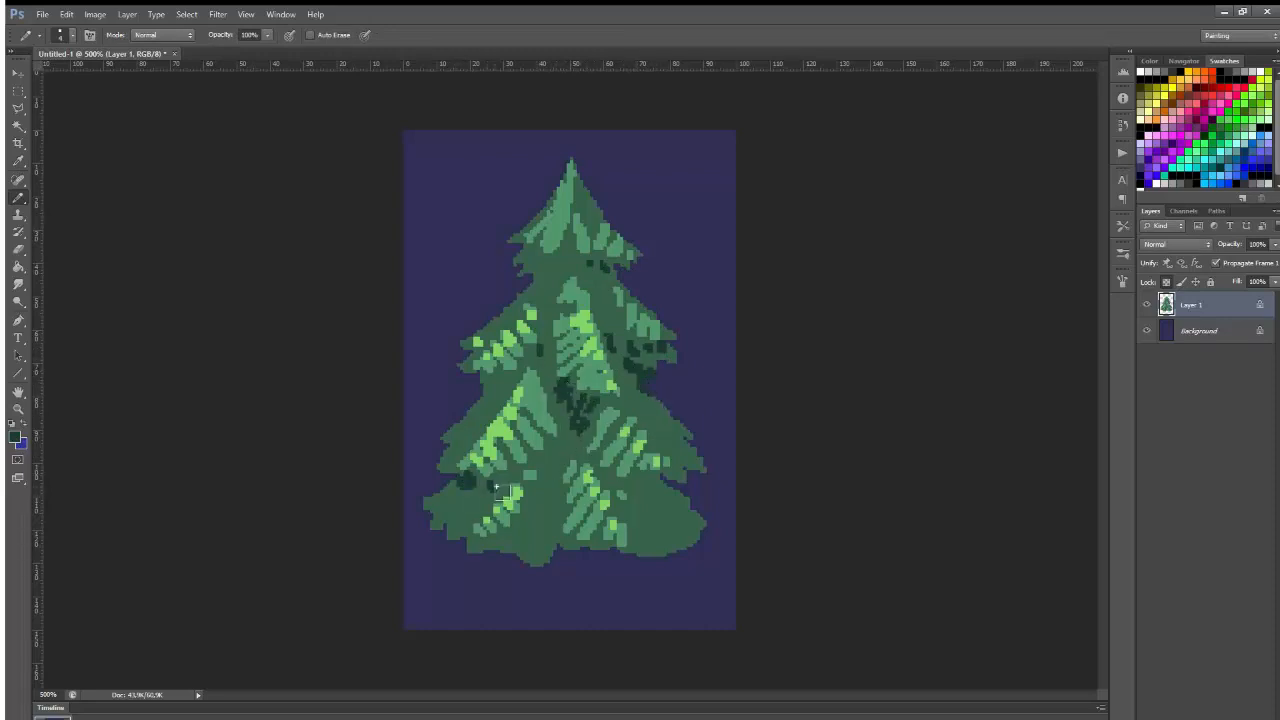
{"action": "left_click", "coordinate": [504, 481]}
{"action": "left_click", "coordinate": [517, 474]}
{"action": "left_click", "coordinate": [540, 459]}
{"action": "left_click_drag", "start_coordinate": [557, 453], "coordinate": [567, 446]}
{"action": "left_click_drag", "start_coordinate": [563, 467], "coordinate": [550, 496]}
{"action": "mouse_move", "coordinate": [431, 506]}
{"action": "left_mouse_down"}
{"action": "mouse_move", "coordinate": [467, 476]}
{"action": "mouse_move", "coordinate": [436, 520]}
{"action": "mouse_move", "coordinate": [460, 540]}
{"action": "mouse_move", "coordinate": [490, 498]}
{"action": "left_mouse_up"}
Shade the left edges of the third and second tiers with dark green, undoing one stray stroke.
{"action": "left_click_drag", "start_coordinate": [450, 440], "coordinate": [472, 425]}
{"action": "left_click", "coordinate": [483, 419]}
{"action": "left_click_drag", "start_coordinate": [488, 381], "coordinate": [520, 380]}
{"action": "left_click", "coordinate": [535, 358]}
{"action": "mouse_move", "coordinate": [522, 263]}
{"action": "left_mouse_down"}
{"action": "mouse_move", "coordinate": [525, 277]}
{"action": "mouse_move", "coordinate": [573, 252]}
{"action": "mouse_move", "coordinate": [467, 343]}
{"action": "left_mouse_up"}
{"action": "key", "text": "ctrl+z"}
{"action": "left_click_drag", "start_coordinate": [526, 292], "coordinate": [488, 324]}
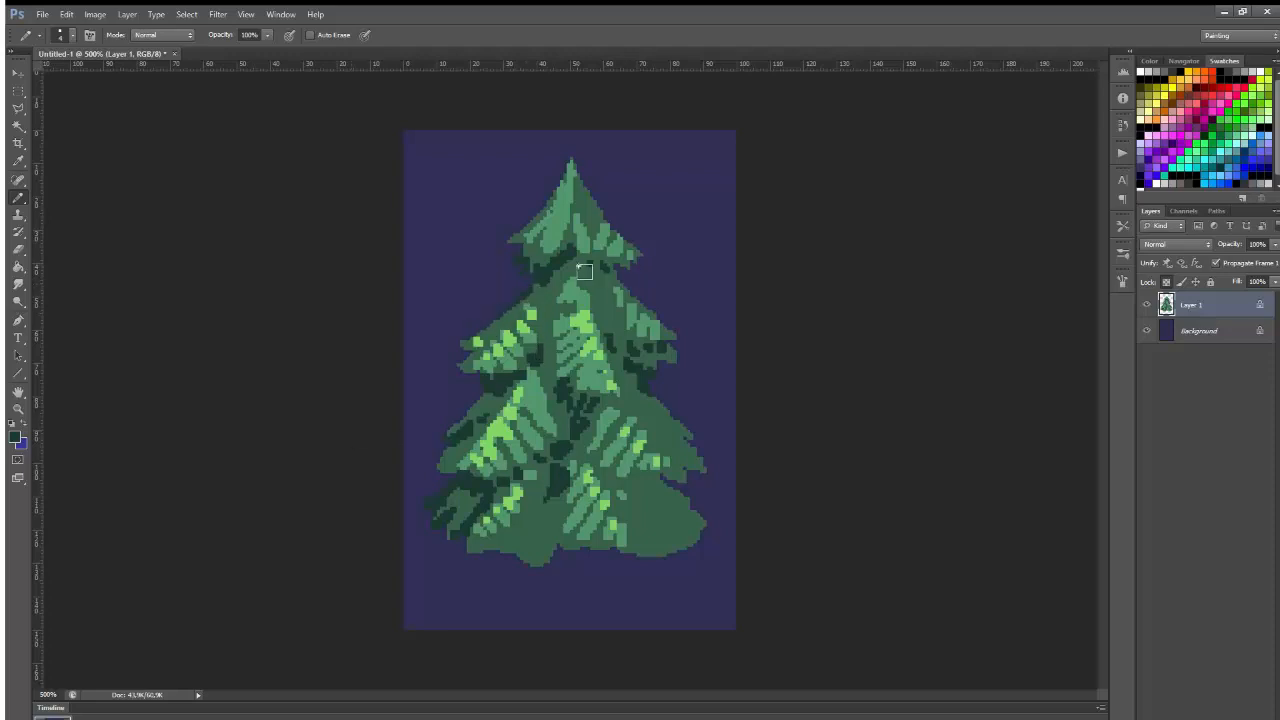
Paint dark green shadows around the central branch, along the right side of the lower tiers, and at the bottom center.
{"action": "left_click_drag", "start_coordinate": [585, 271], "coordinate": [620, 335]}
{"action": "left_click_drag", "start_coordinate": [550, 288], "coordinate": [558, 385]}
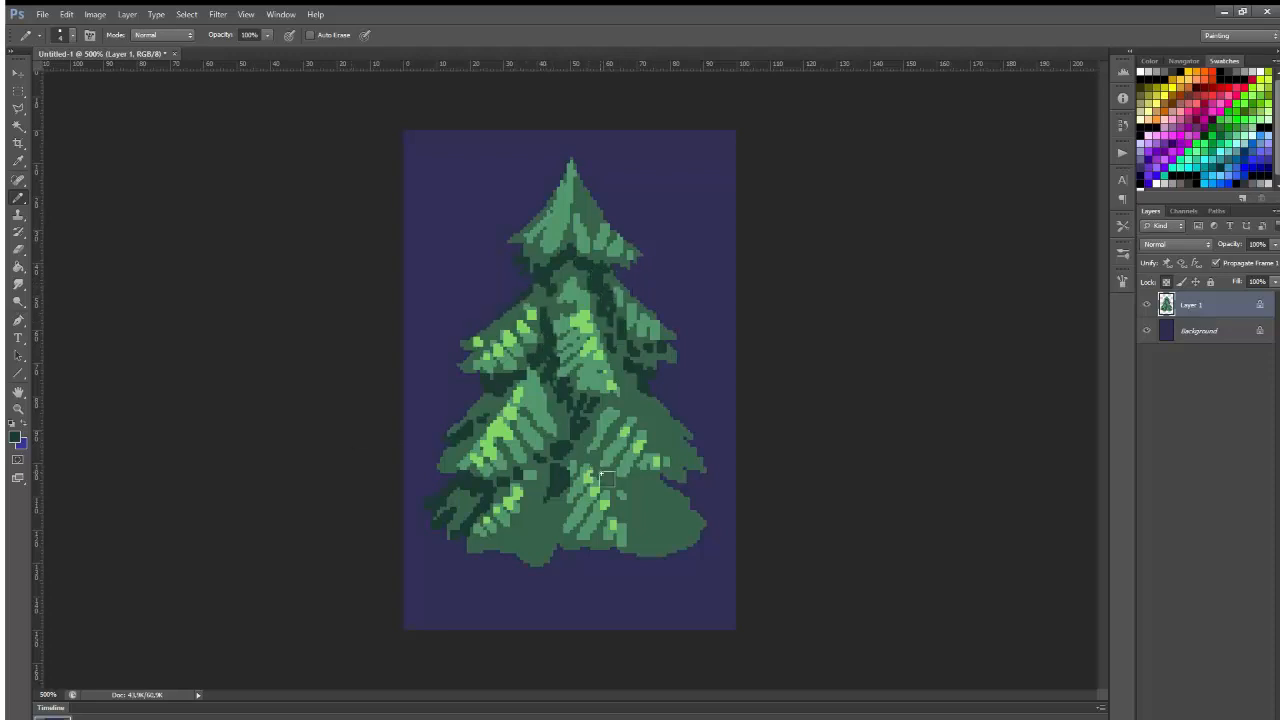
{"action": "mouse_move", "coordinate": [641, 395]}
{"action": "left_mouse_down"}
{"action": "mouse_move", "coordinate": [677, 420]}
{"action": "mouse_move", "coordinate": [698, 459]}
{"action": "left_mouse_up"}
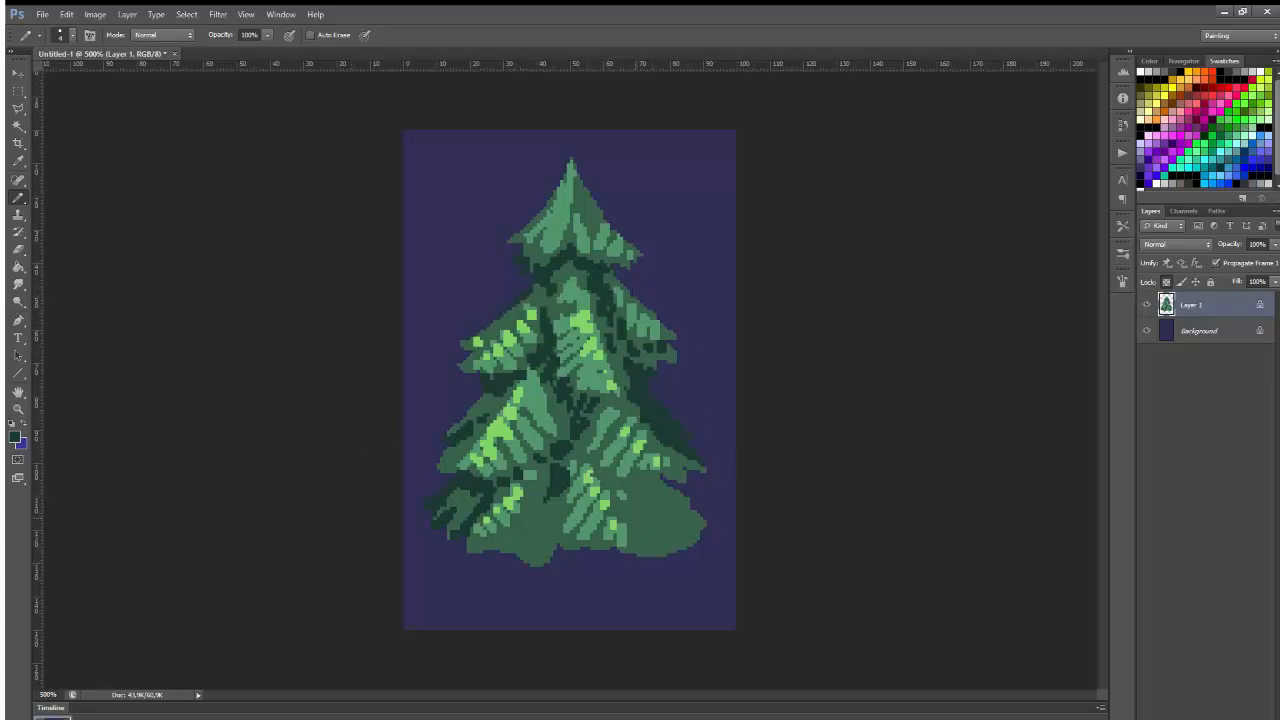
{"action": "mouse_move", "coordinate": [604, 478]}
{"action": "left_mouse_down"}
{"action": "mouse_move", "coordinate": [662, 490]}
{"action": "mouse_move", "coordinate": [670, 548]}
{"action": "left_mouse_up"}
{"action": "left_click_drag", "start_coordinate": [692, 526], "coordinate": [678, 547]}
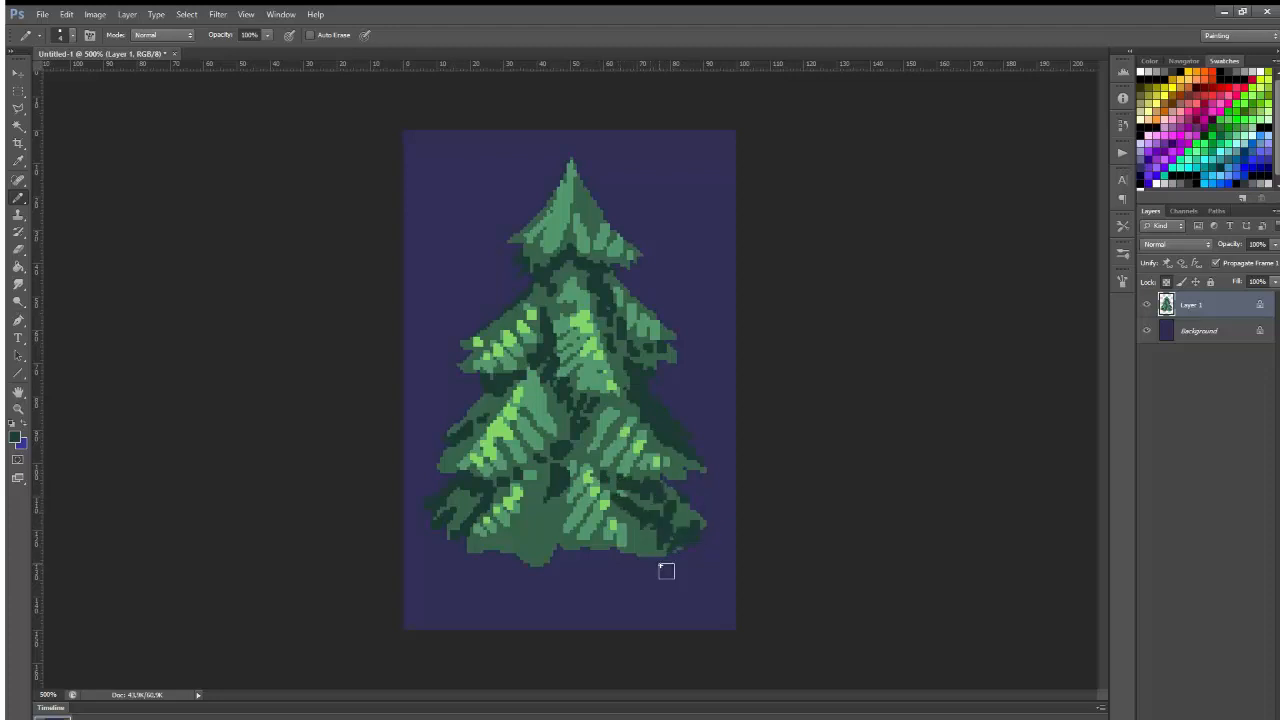
{"action": "left_click_drag", "start_coordinate": [516, 540], "coordinate": [546, 512]}
{"action": "mouse_move", "coordinate": [546, 512]}
{"action": "left_mouse_down"}
{"action": "mouse_move", "coordinate": [560, 484]}
{"action": "mouse_move", "coordinate": [565, 533]}
{"action": "left_mouse_up"}
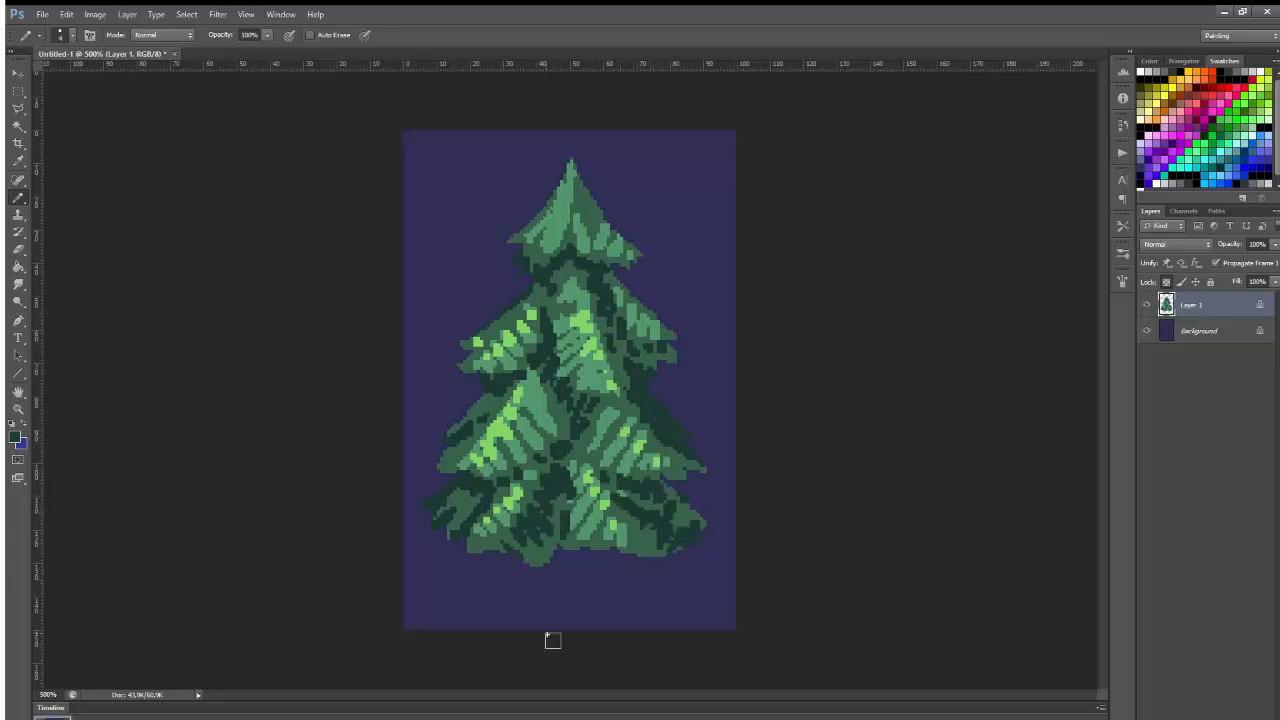
Add a bright green highlight to the top tier, and trim the left second-tier branch with a 2 px dark green pencil.
{"action": "left_click_drag", "start_coordinate": [556, 242], "coordinate": [583, 186]}
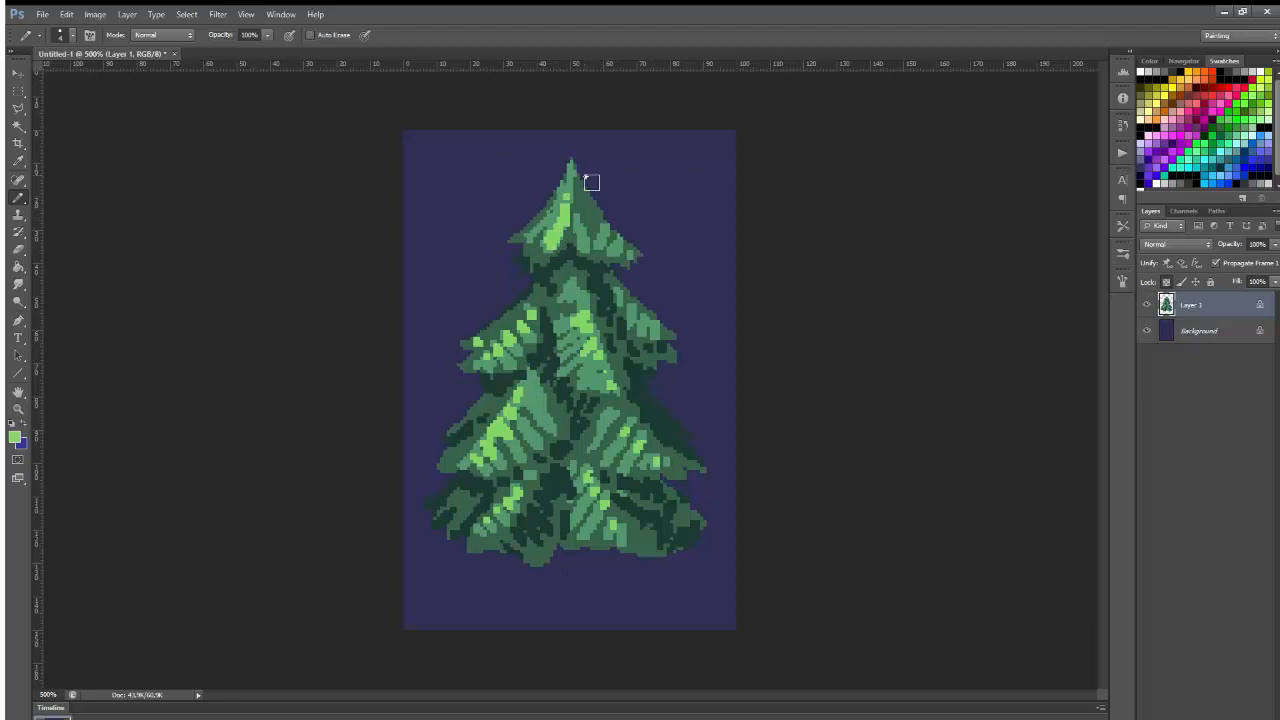
{"action": "left_click", "coordinate": [649, 397], "text": "alt"}
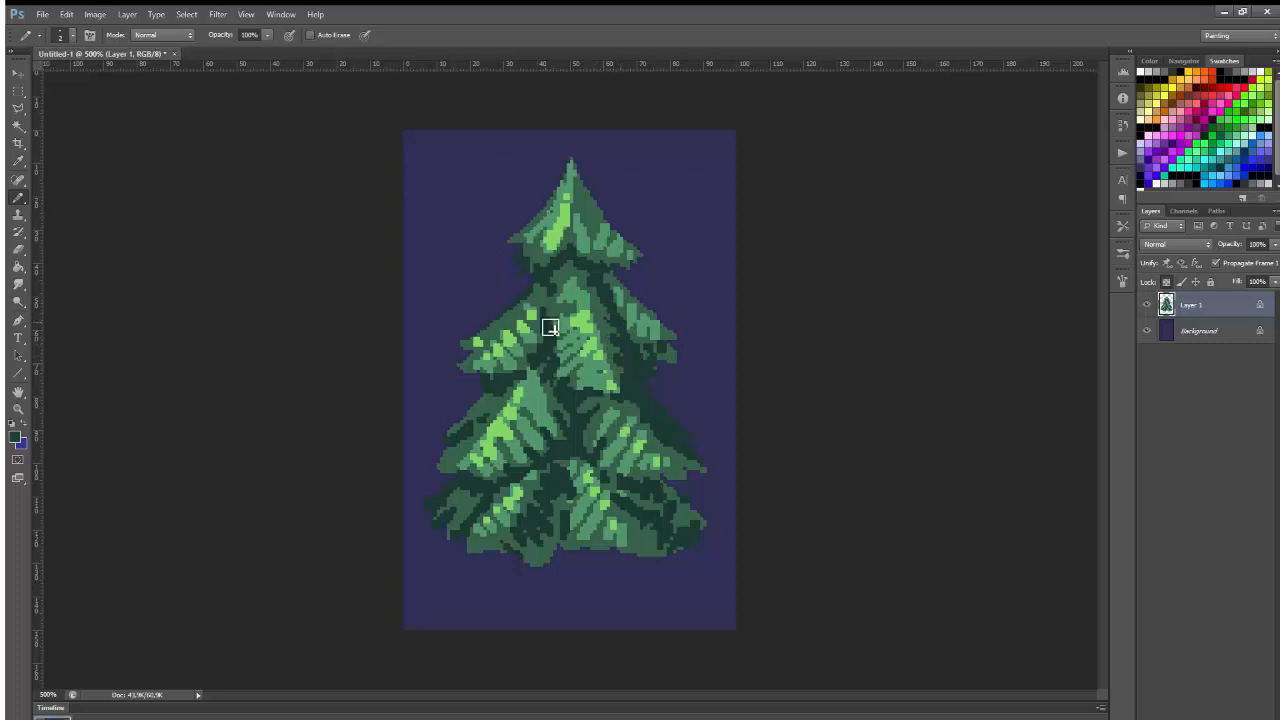
{"action": "mouse_move", "coordinate": [477, 342]}
{"action": "left_mouse_down"}
{"action": "mouse_move", "coordinate": [522, 319]}
{"action": "mouse_move", "coordinate": [464, 377]}
{"action": "left_mouse_up"}
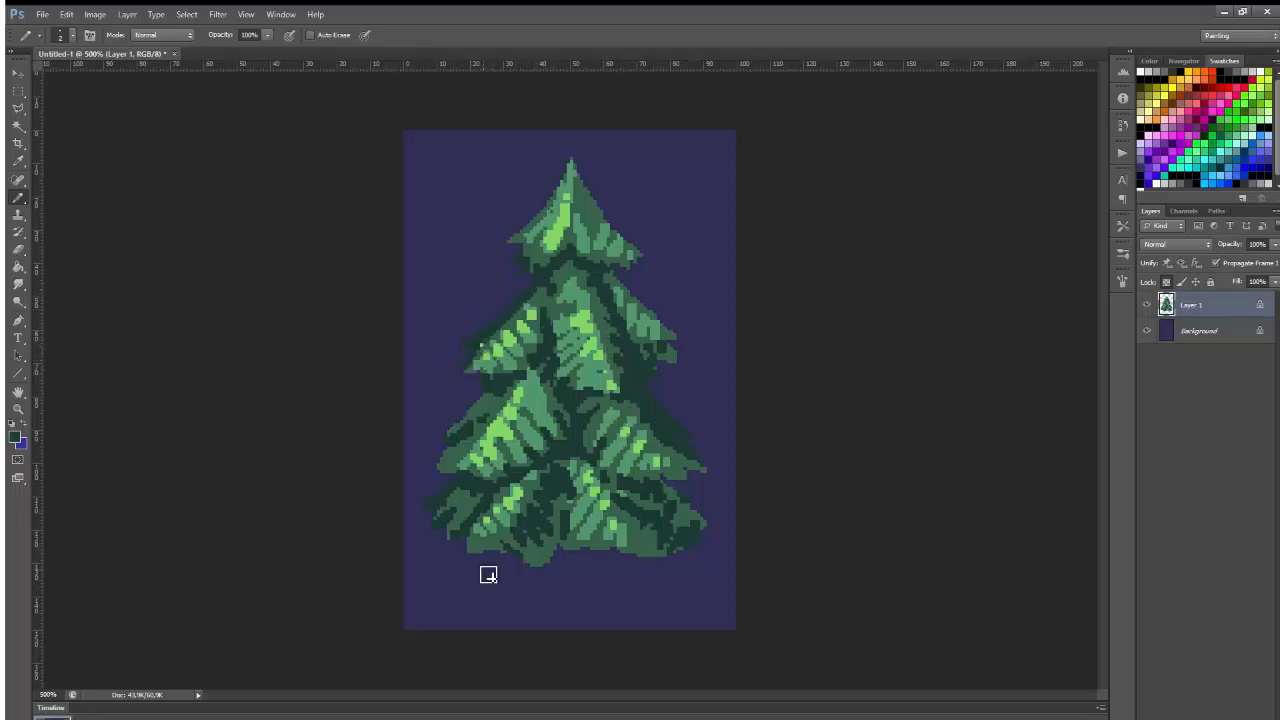
Darken the Background layer to a near-black navy and make the tree's greens on Layer 1 more saturated.
{"action": "key", "text": "alt+bracketleft"}
{"action": "key", "text": "i"}
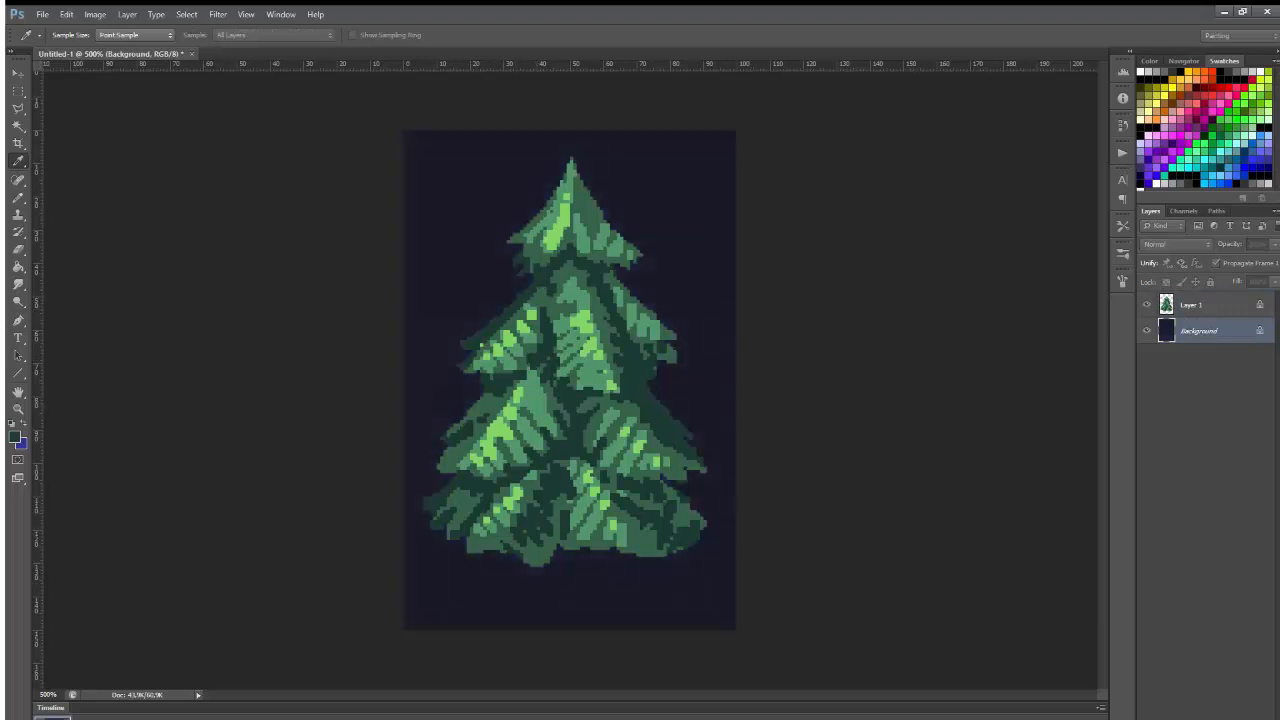
{"action": "key", "text": "w"}
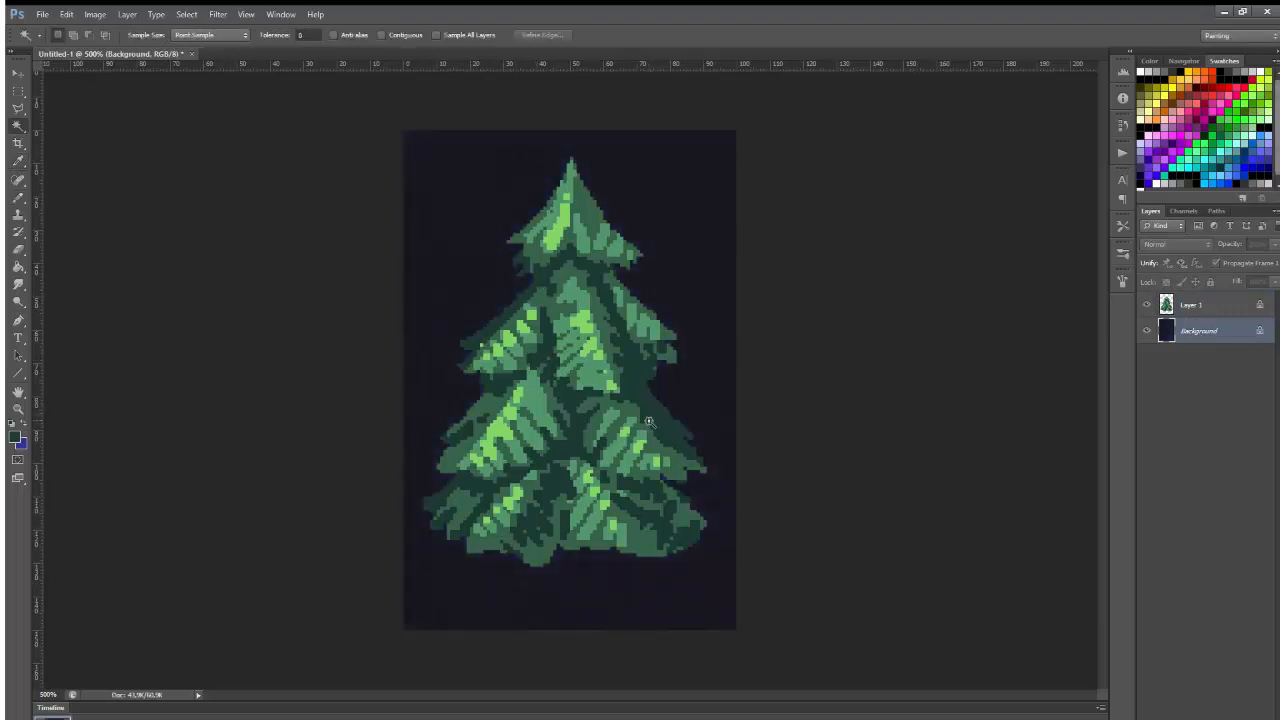
{"action": "left_click", "coordinate": [1200, 302]}
{"action": "key", "text": "i"}
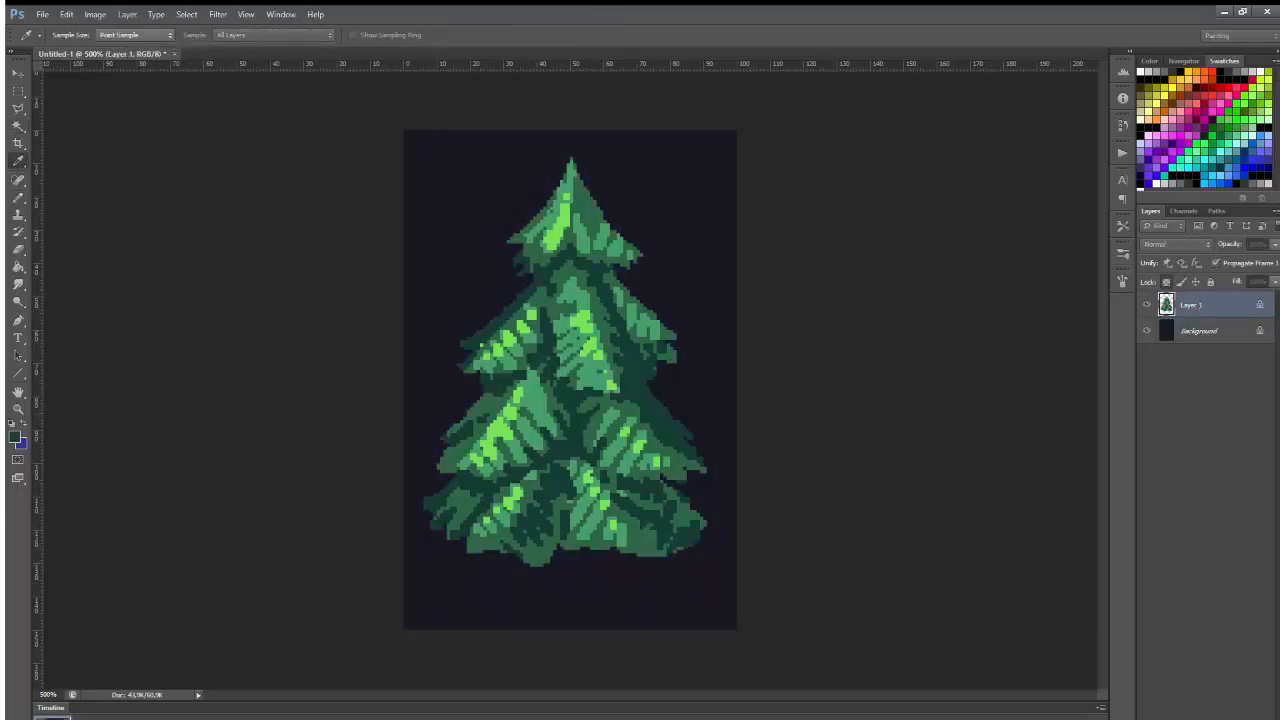
{"action": "left_click", "coordinate": [963, 329]}
Refine the top tier's branches and fill out the central branch's tip with greens sampled from the tree, using the 2 px pencil.
{"action": "key", "text": "b"}
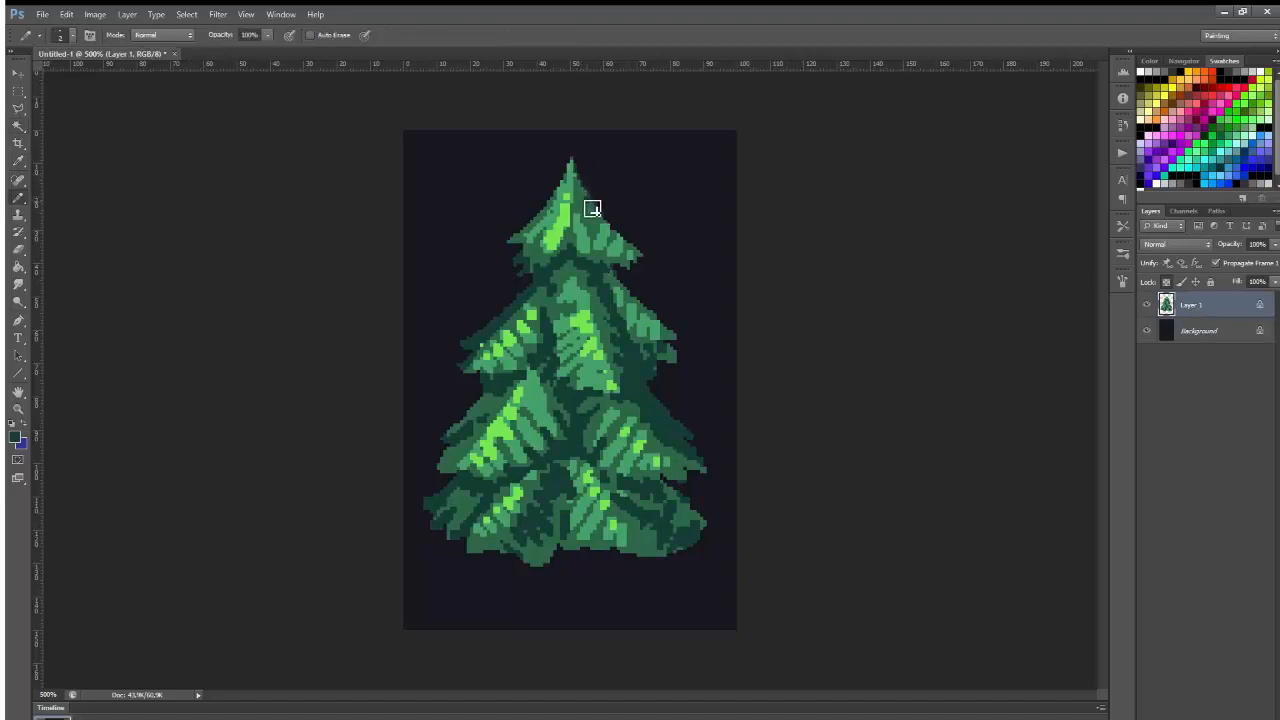
{"action": "left_click", "coordinate": [601, 218], "text": "alt"}
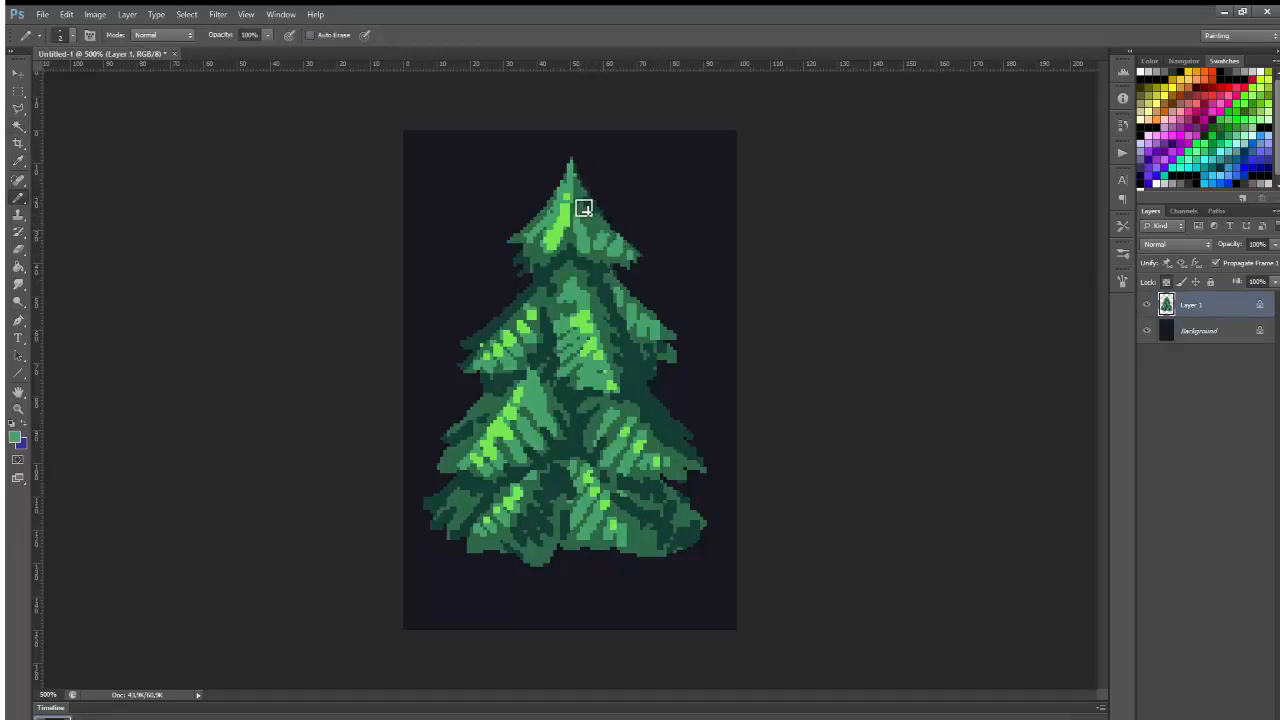
{"action": "left_click", "coordinate": [600, 262], "text": "alt"}
{"action": "left_click", "coordinate": [571, 286], "text": "alt"}
{"action": "left_click_drag", "start_coordinate": [573, 270], "coordinate": [573, 306]}
{"action": "left_click", "coordinate": [556, 268], "text": "alt"}
{"action": "mouse_move", "coordinate": [528, 257]}
{"action": "left_mouse_down"}
{"action": "mouse_move", "coordinate": [535, 274]}
{"action": "mouse_move", "coordinate": [536, 254]}
{"action": "mouse_move", "coordinate": [547, 261]}
{"action": "left_mouse_up"}
Touch up the left second-tier branch with medium green and add bright green highlights to the right second-tier branch.
{"action": "left_click", "coordinate": [531, 231], "text": "alt"}
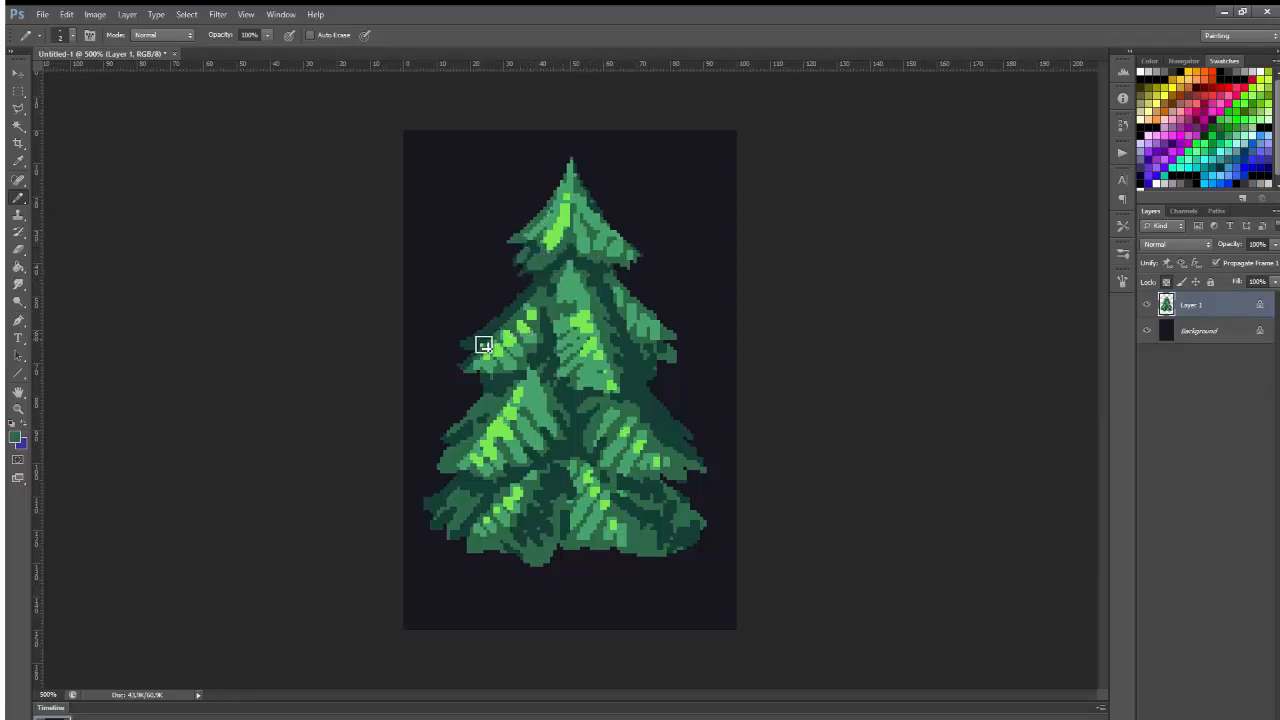
{"action": "left_click_drag", "start_coordinate": [510, 318], "coordinate": [520, 306]}
{"action": "left_click", "coordinate": [500, 391], "text": "alt"}
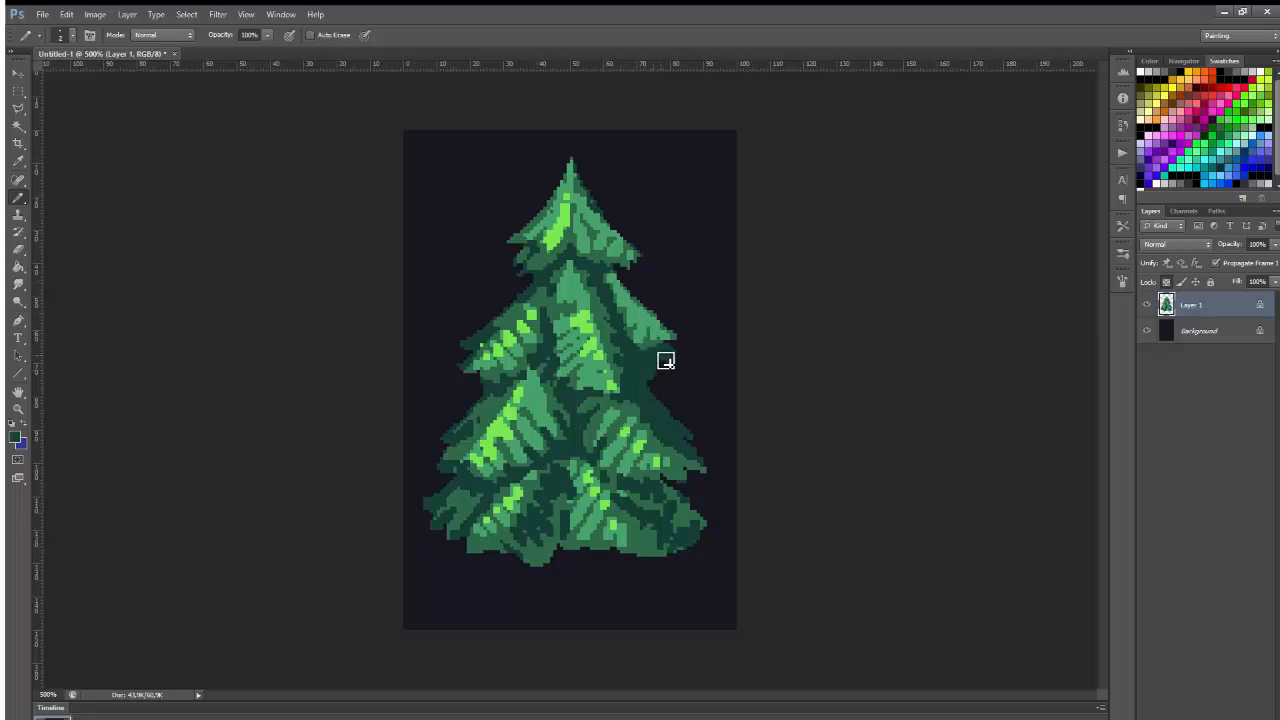
{"action": "left_click", "coordinate": [586, 323], "text": "alt"}
{"action": "left_click_drag", "start_coordinate": [634, 312], "coordinate": [645, 335]}
{"action": "left_click_drag", "start_coordinate": [652, 321], "coordinate": [656, 332]}
Reshape the bottom-right branch with sampled dark green shadows and medium-green strokes.
{"action": "left_click", "coordinate": [634, 396], "text": "alt"}
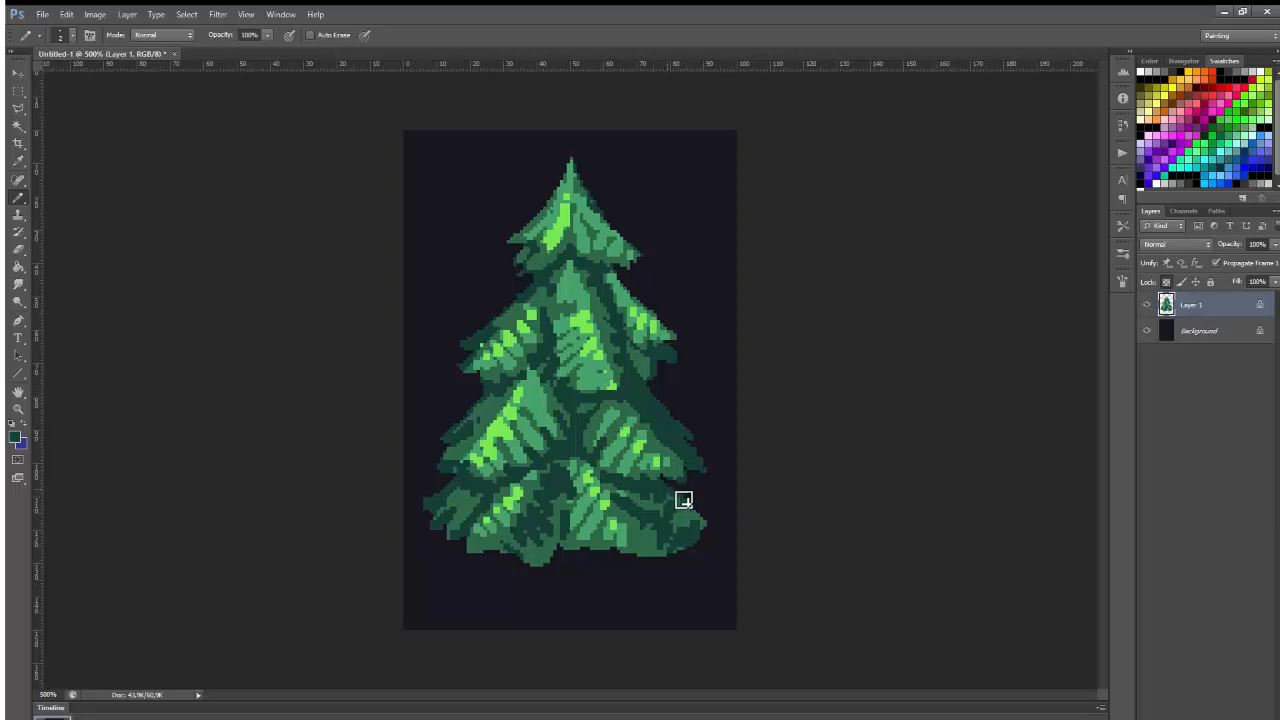
{"action": "mouse_move", "coordinate": [650, 503]}
{"action": "left_mouse_down"}
{"action": "mouse_move", "coordinate": [705, 532]}
{"action": "mouse_move", "coordinate": [646, 517]}
{"action": "mouse_move", "coordinate": [678, 551]}
{"action": "mouse_move", "coordinate": [629, 518]}
{"action": "mouse_move", "coordinate": [666, 552]}
{"action": "left_mouse_up"}
{"action": "left_click", "coordinate": [638, 536], "text": "alt"}
{"action": "left_click_drag", "start_coordinate": [643, 495], "coordinate": [692, 526]}
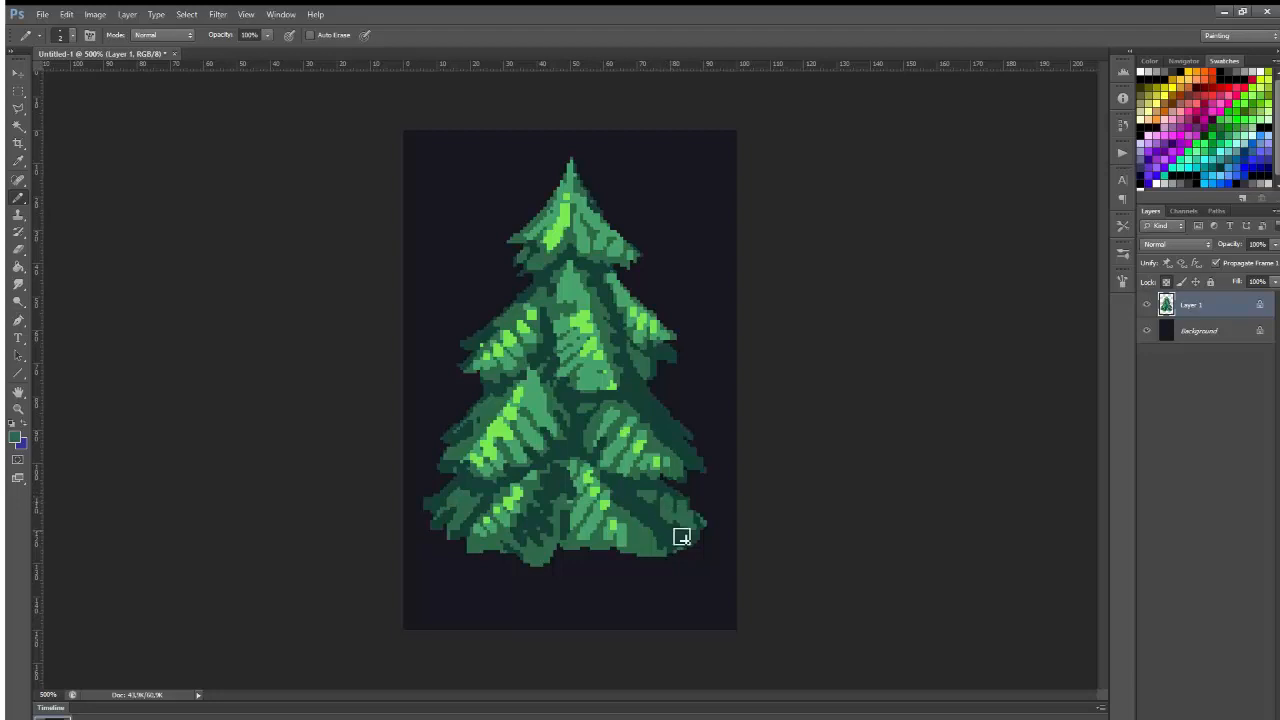
Dab bright green accents on the right half of the top tier with a 4 px pencil.
{"action": "left_click", "coordinate": [549, 324], "text": "alt"}
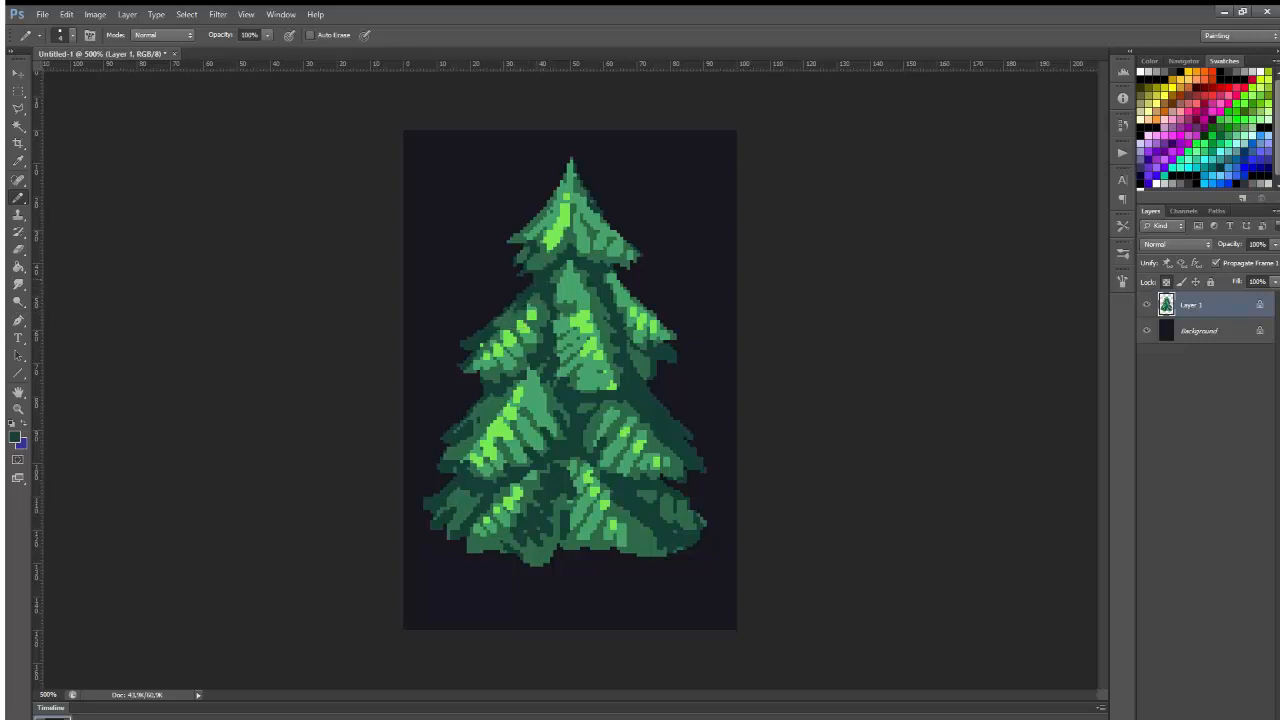
{"action": "left_click", "coordinate": [568, 215], "text": "alt"}
{"action": "left_click", "coordinate": [580, 230]}
{"action": "left_click", "coordinate": [582, 208]}
{"action": "left_click", "coordinate": [591, 217]}
{"action": "left_click", "coordinate": [600, 243]}
Sample medium green and add strokes along the shadowed right edge of the third tier.
{"action": "left_click", "coordinate": [625, 410], "text": "alt"}
{"action": "left_click", "coordinate": [641, 396]}
{"action": "left_click_drag", "start_coordinate": [650, 409], "coordinate": [665, 424]}
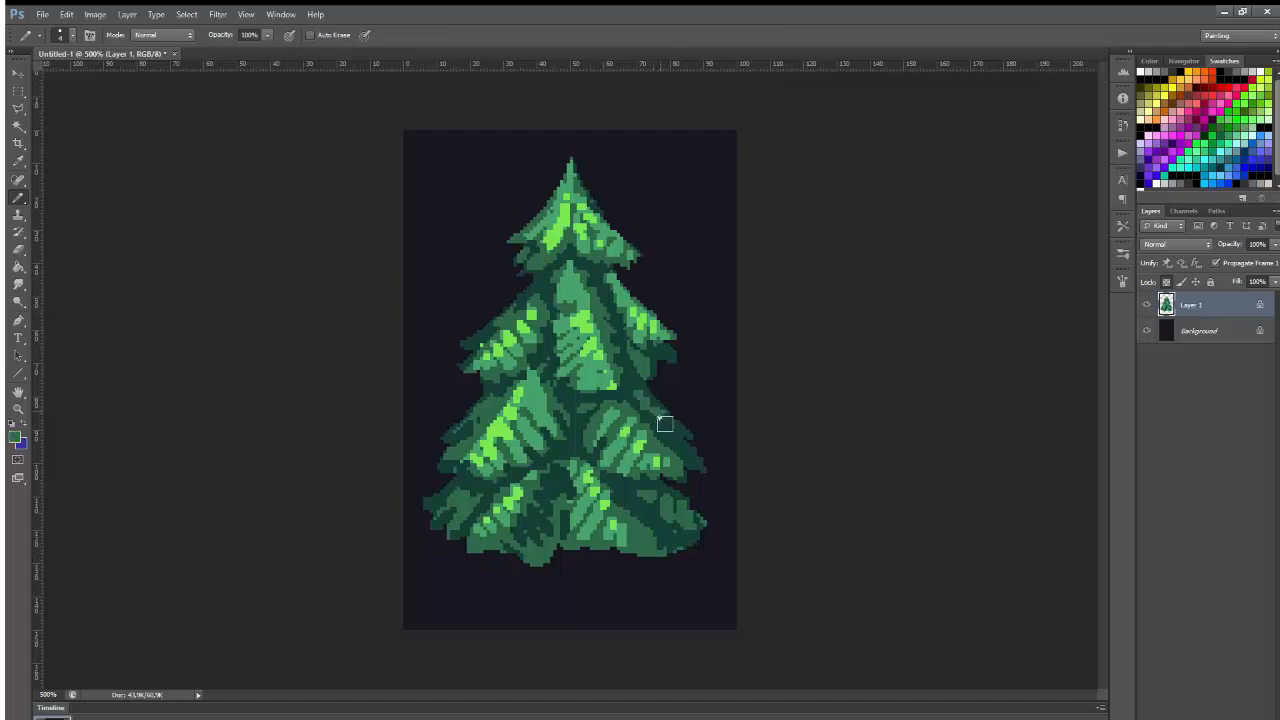
Rework the bottom tier's center with dark and medium greens, and darken the tree's lower edge.
{"action": "mouse_move", "coordinate": [571, 455]}
{"action": "left_mouse_down"}
{"action": "mouse_move", "coordinate": [535, 501]}
{"action": "mouse_move", "coordinate": [554, 516]}
{"action": "mouse_move", "coordinate": [563, 496]}
{"action": "mouse_move", "coordinate": [562, 545]}
{"action": "left_mouse_up"}
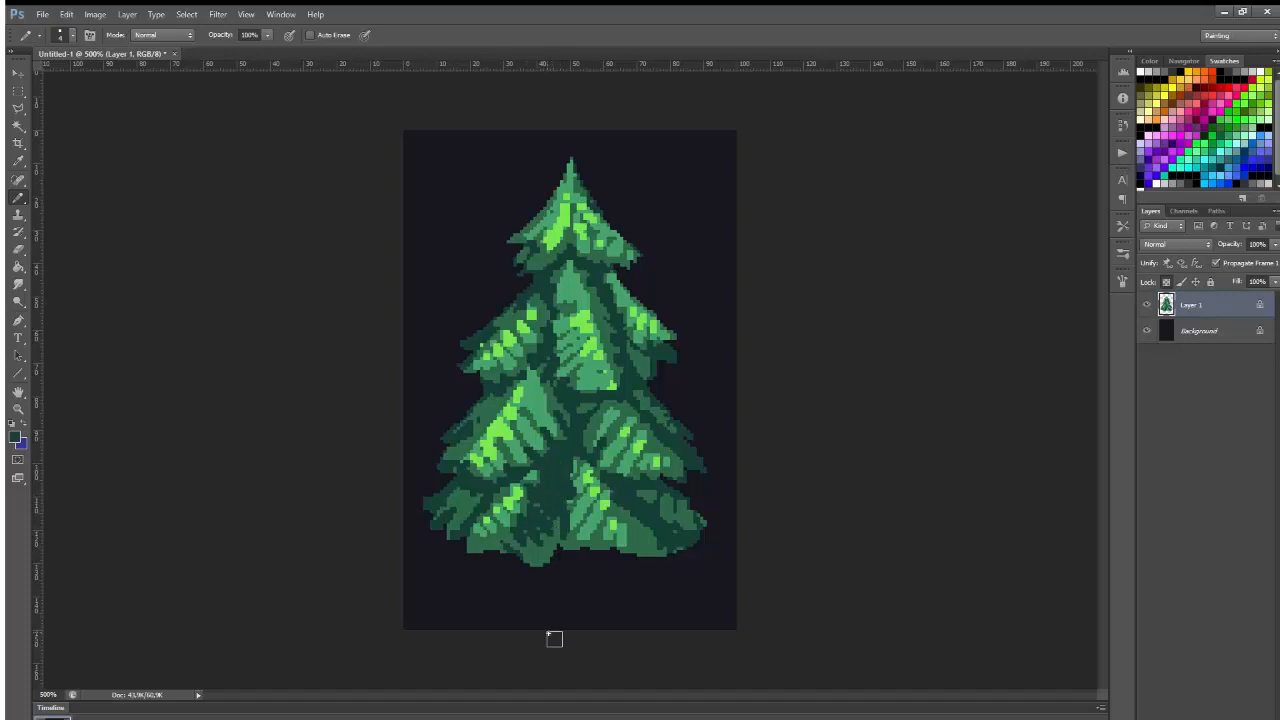
{"action": "left_click", "coordinate": [526, 549], "text": "alt"}
{"action": "mouse_move", "coordinate": [536, 496]}
{"action": "left_mouse_down"}
{"action": "mouse_move", "coordinate": [552, 526]}
{"action": "mouse_move", "coordinate": [548, 488]}
{"action": "left_mouse_up"}
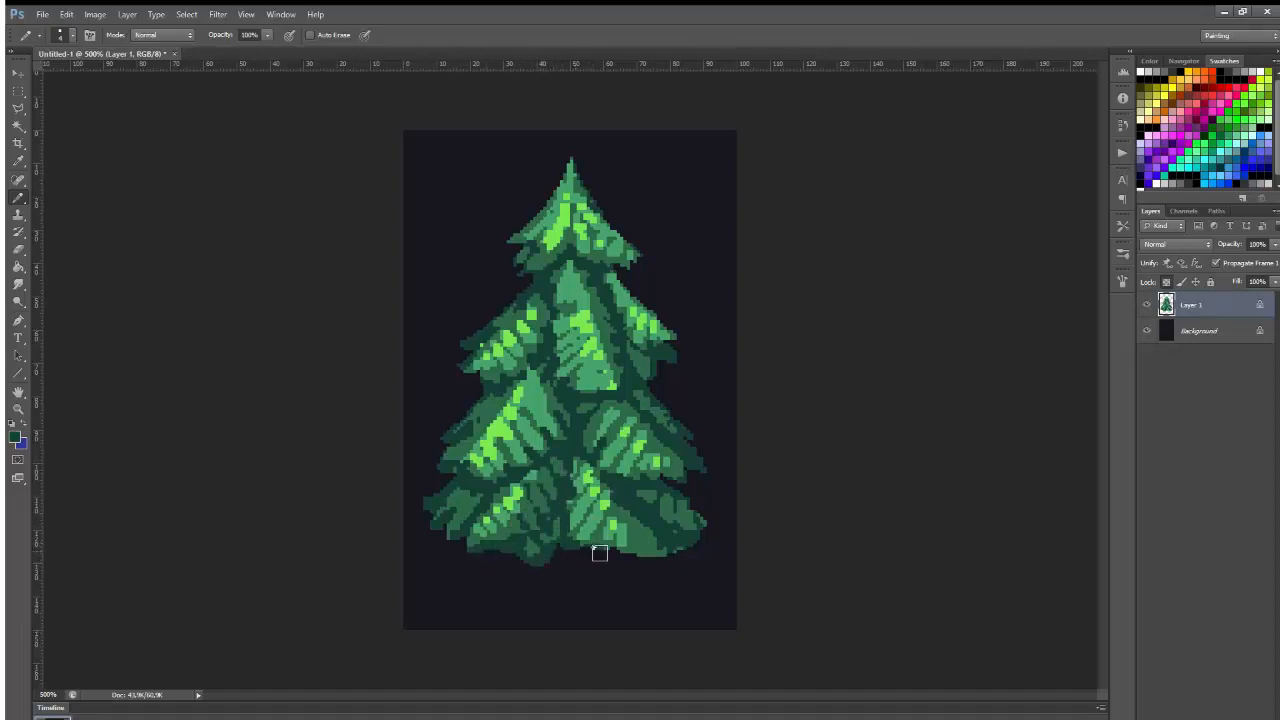
{"action": "left_click_drag", "start_coordinate": [599, 553], "coordinate": [692, 550]}
{"action": "left_click_drag", "start_coordinate": [477, 557], "coordinate": [472, 567]}
Create a new layer above the tree and stamp ten medium-green circles across the tiers with a 13 px pencil.
{"action": "key", "text": "ctrl+shift+alt+n"}
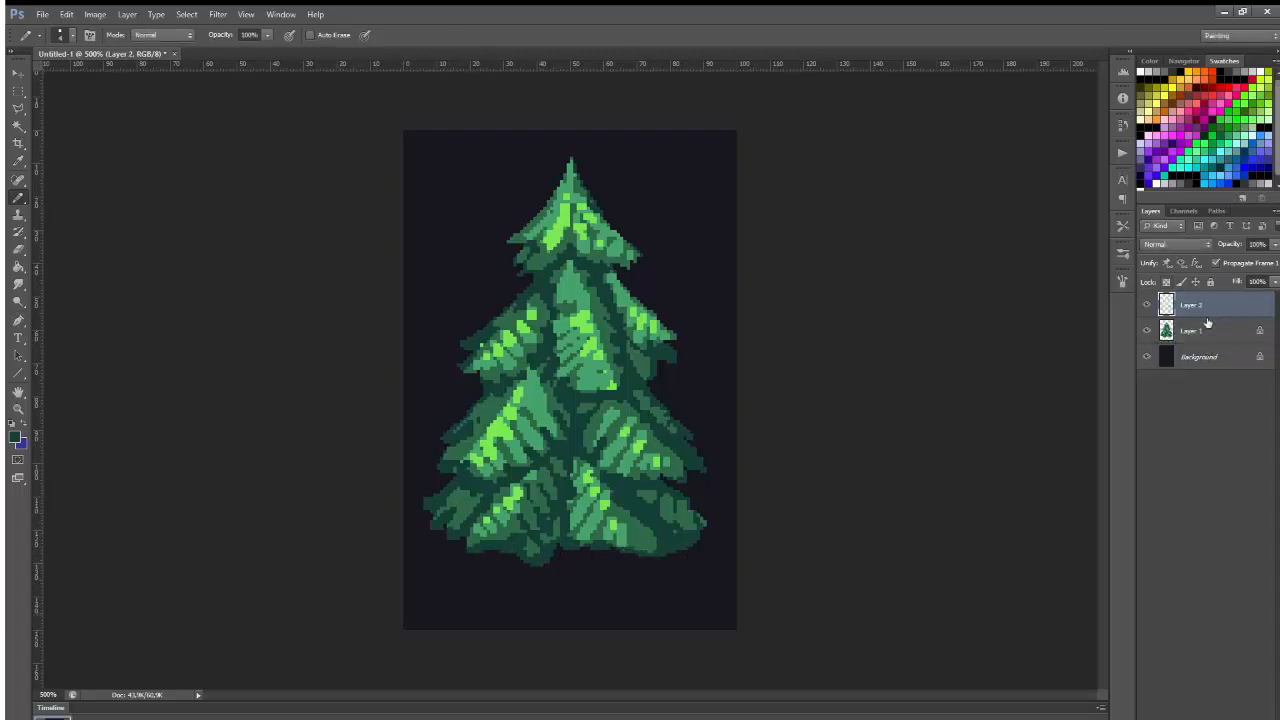
{"action": "left_click", "coordinate": [596, 302], "text": "alt"}
{"action": "key", "text": "bracketright"}
{"action": "key", "text": "bracketright"}
{"action": "key", "text": "bracketright"}
{"action": "key", "text": "bracketright"}
{"action": "key", "text": "bracketright"}
{"action": "key", "text": "bracketright"}
{"action": "key", "text": "bracketright"}
{"action": "key", "text": "bracketright"}
{"action": "key", "text": "bracketright"}
{"action": "key", "text": "bracketright"}
{"action": "key", "text": "bracketright"}
{"action": "key", "text": "bracketright"}
{"action": "left_click_drag", "start_coordinate": [533, 292], "coordinate": [556, 316]}
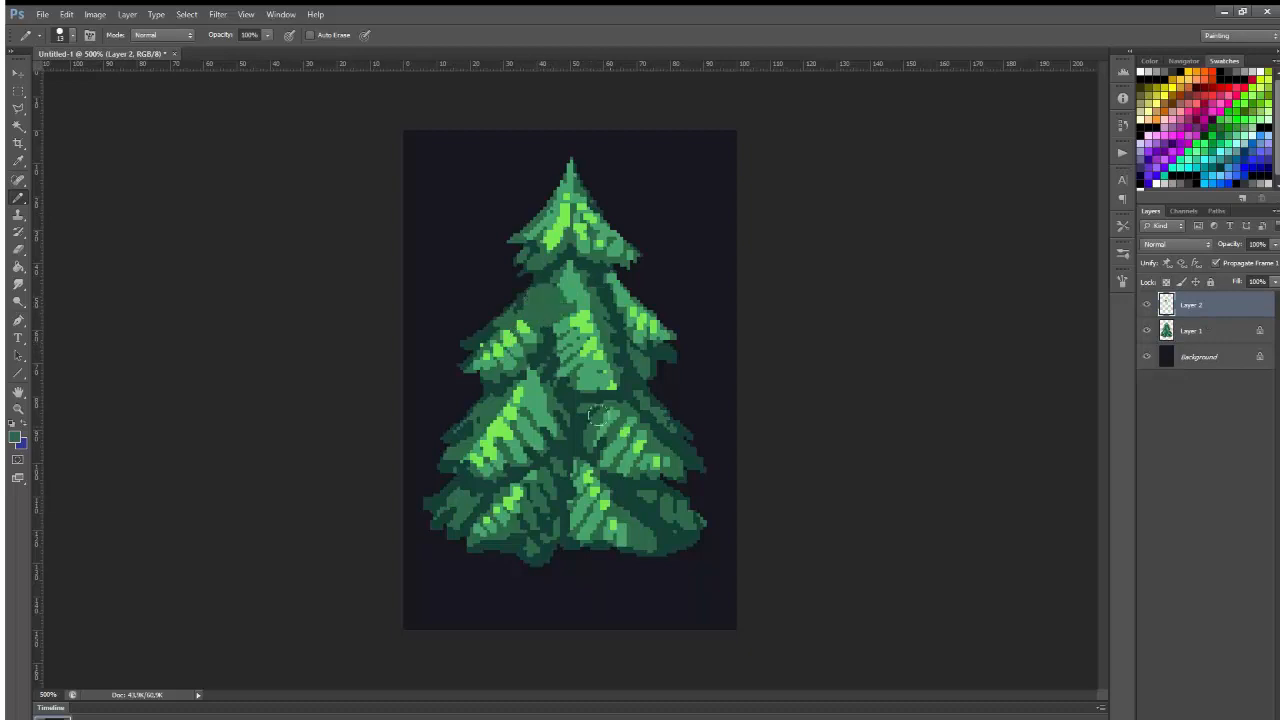
{"action": "left_click", "coordinate": [627, 368]}
{"action": "left_click", "coordinate": [540, 456]}
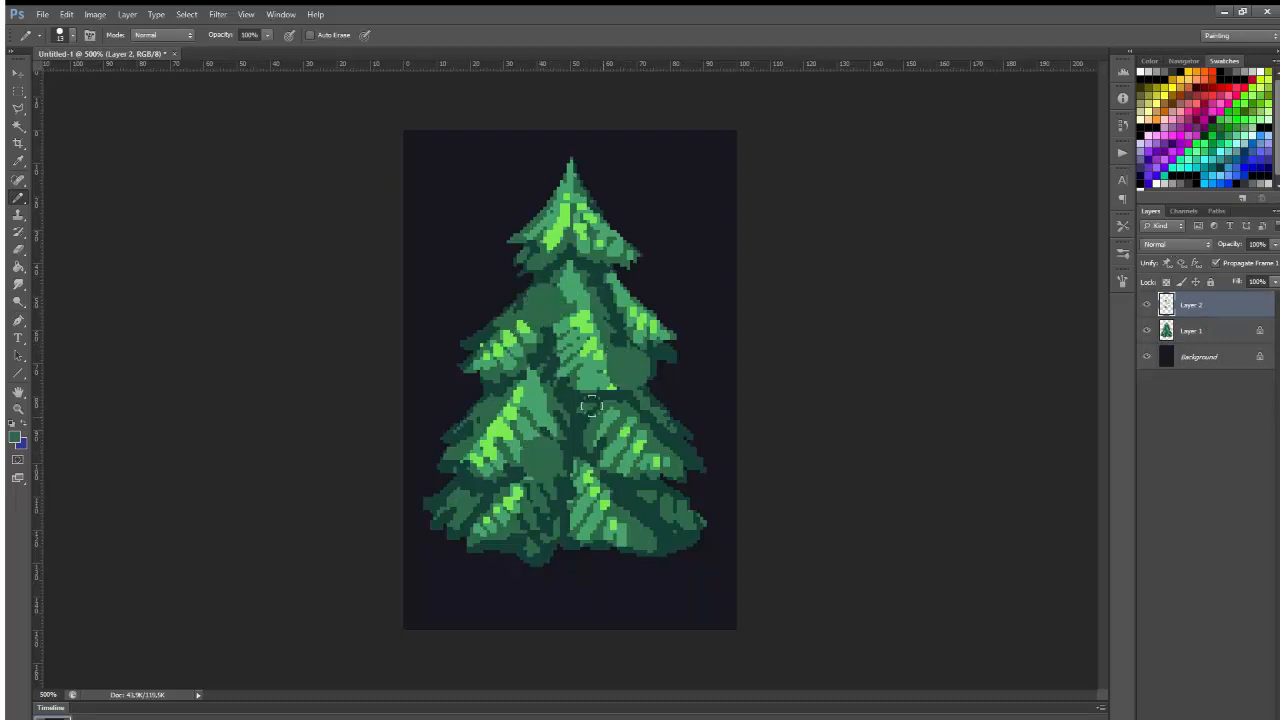
{"action": "left_click", "coordinate": [590, 409]}
{"action": "left_click", "coordinate": [483, 398]}
{"action": "left_click", "coordinate": [475, 497]}
{"action": "left_click", "coordinate": [661, 495]}
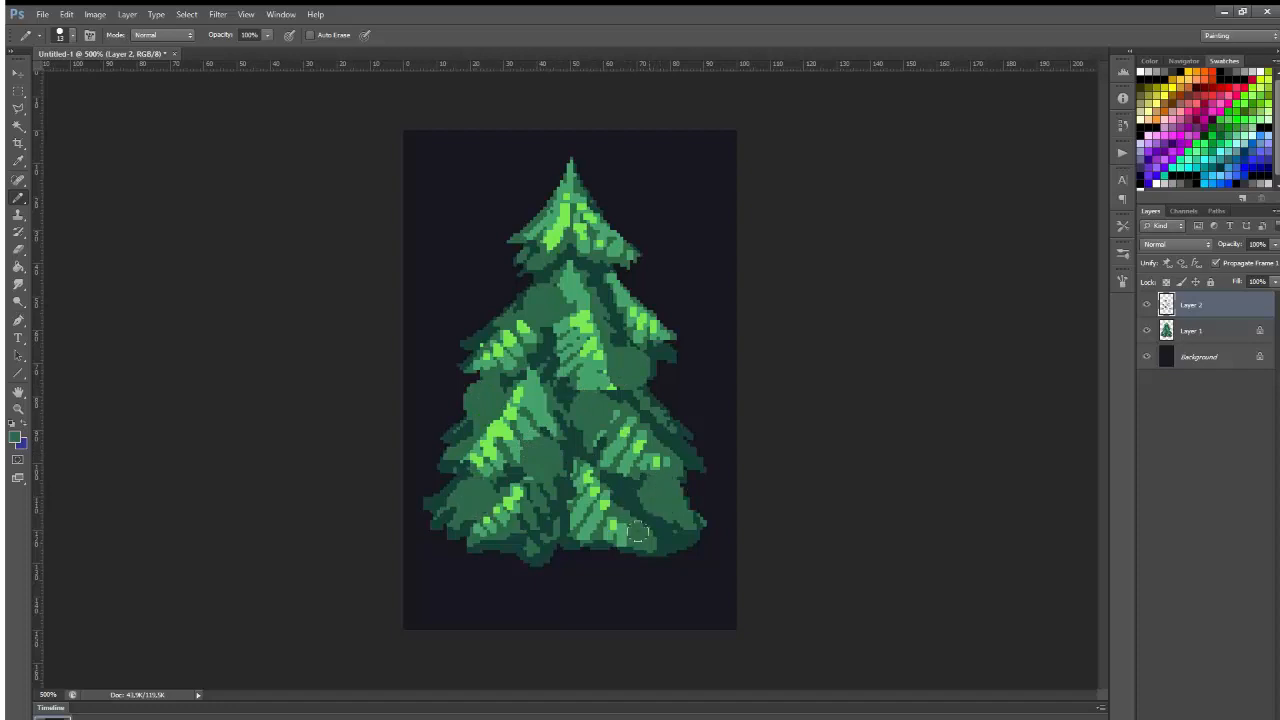
{"action": "left_click", "coordinate": [600, 251]}
{"action": "left_click", "coordinate": [535, 227]}
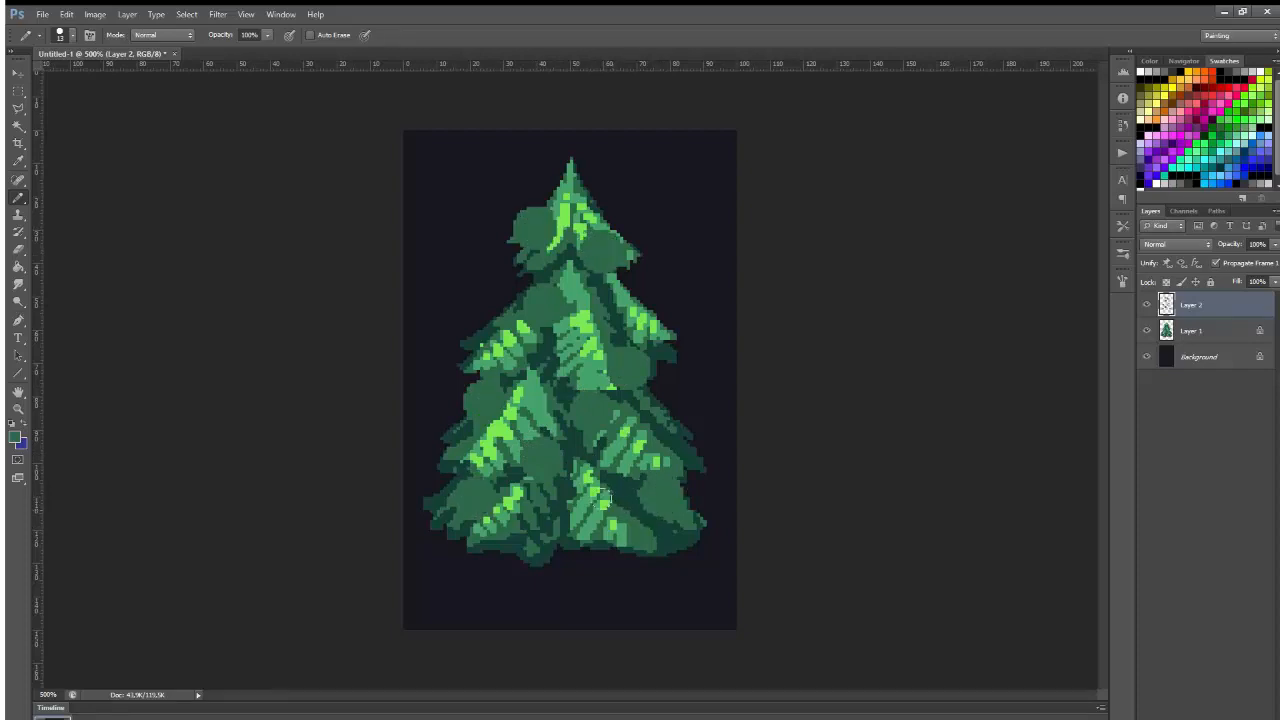
{"action": "left_click", "coordinate": [617, 507]}
Sample the lighter green and stamp a 10 px circle inside each of the ten medium-green circles.
{"action": "left_click", "coordinate": [595, 367], "text": "alt"}
{"action": "key", "text": "bracketleft"}
{"action": "key", "text": "bracketleft"}
{"action": "key", "text": "bracketleft"}
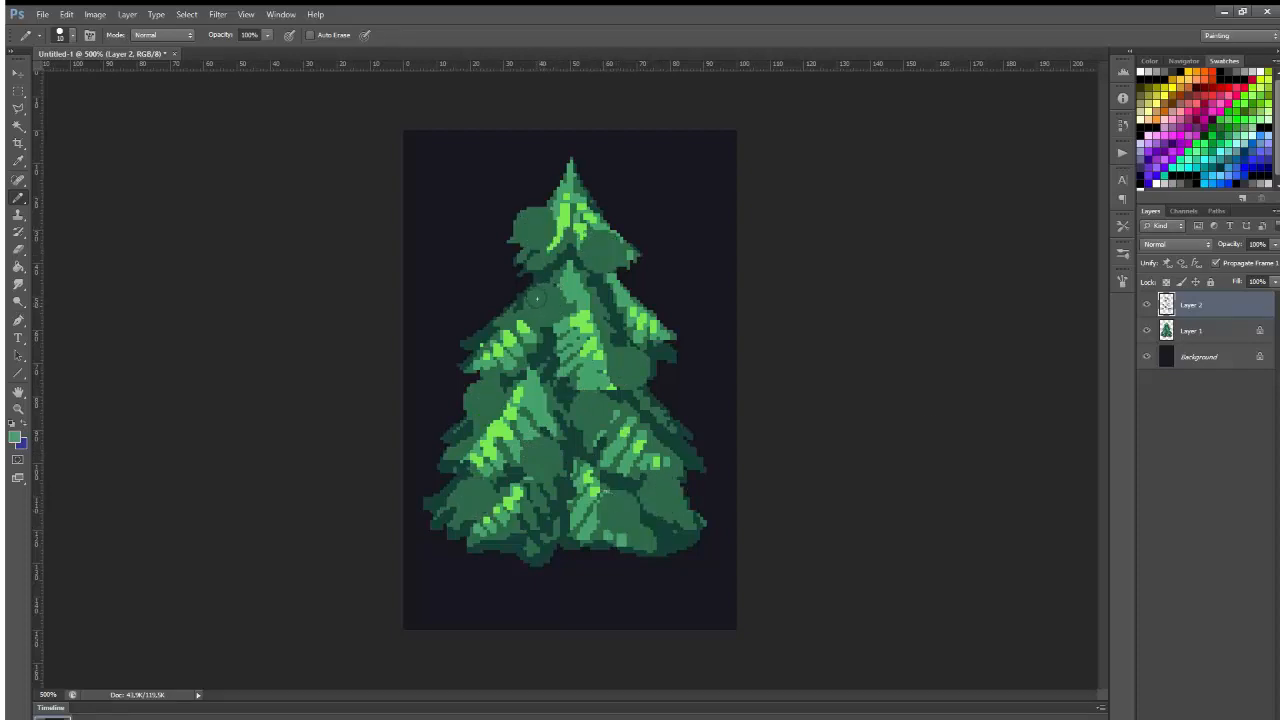
{"action": "left_click", "coordinate": [543, 305]}
{"action": "left_click", "coordinate": [532, 226]}
{"action": "left_click", "coordinate": [603, 253]}
{"action": "left_click", "coordinate": [627, 367]}
{"action": "left_click", "coordinate": [486, 400]}
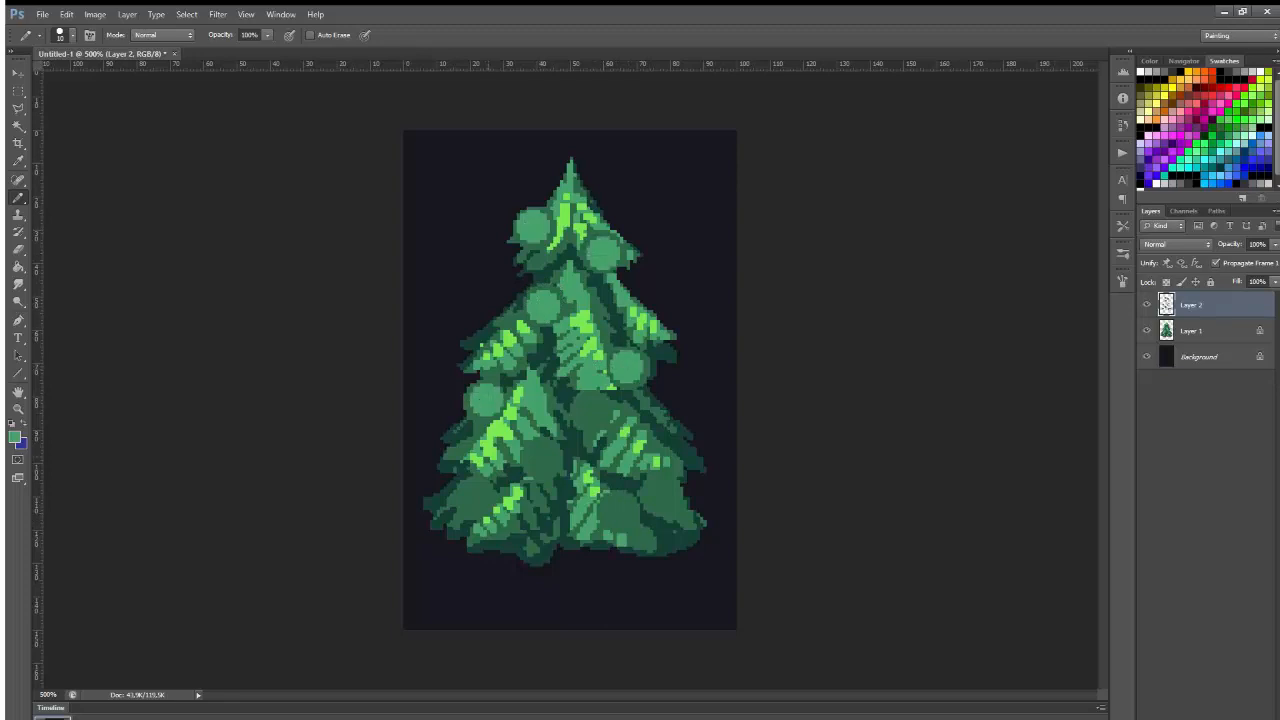
{"action": "left_click", "coordinate": [478, 499]}
{"action": "left_click", "coordinate": [543, 457]}
{"action": "left_click", "coordinate": [590, 410]}
{"action": "left_click", "coordinate": [617, 510]}
{"action": "left_click", "coordinate": [660, 497]}
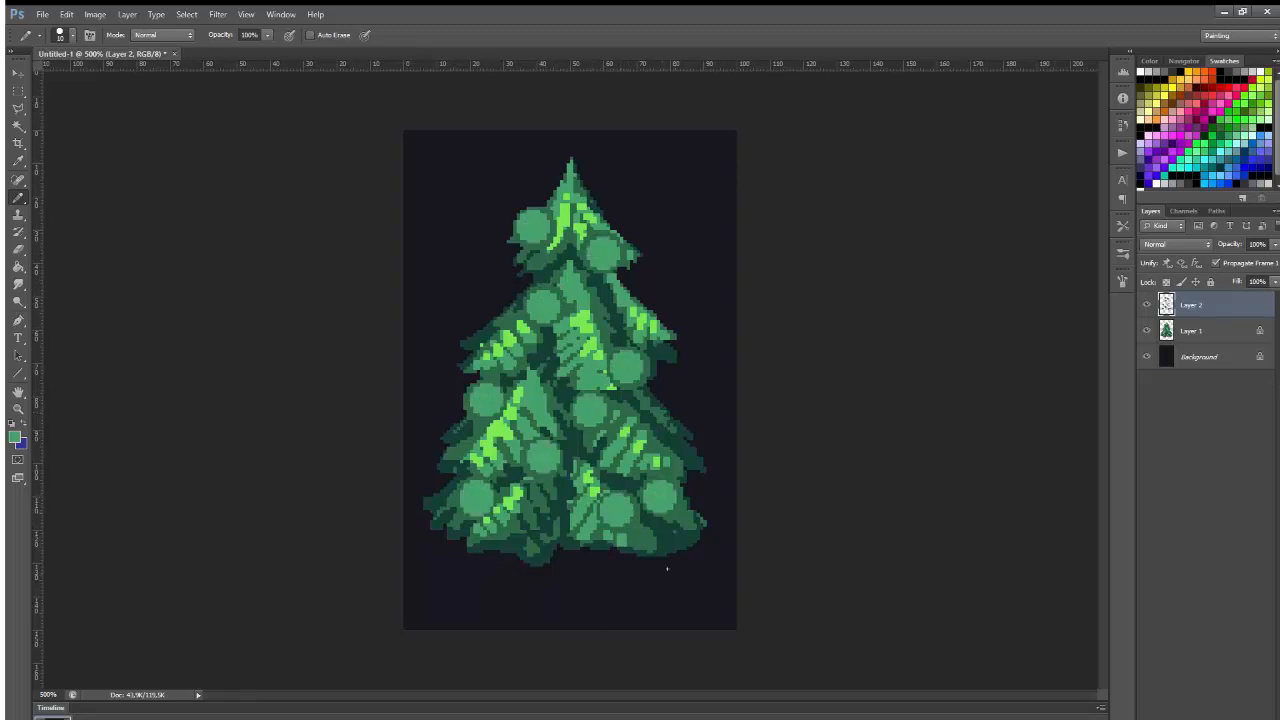
Sample the brightest green and stamp a 6 px glowing core in the center of each of the ten circles.
{"action": "left_click", "coordinate": [577, 318], "text": "alt"}
{"action": "left_click", "coordinate": [543, 306]}
{"action": "left_click", "coordinate": [488, 397]}
{"action": "left_click", "coordinate": [481, 496]}
{"action": "left_click", "coordinate": [543, 459]}
{"action": "left_click", "coordinate": [589, 409]}
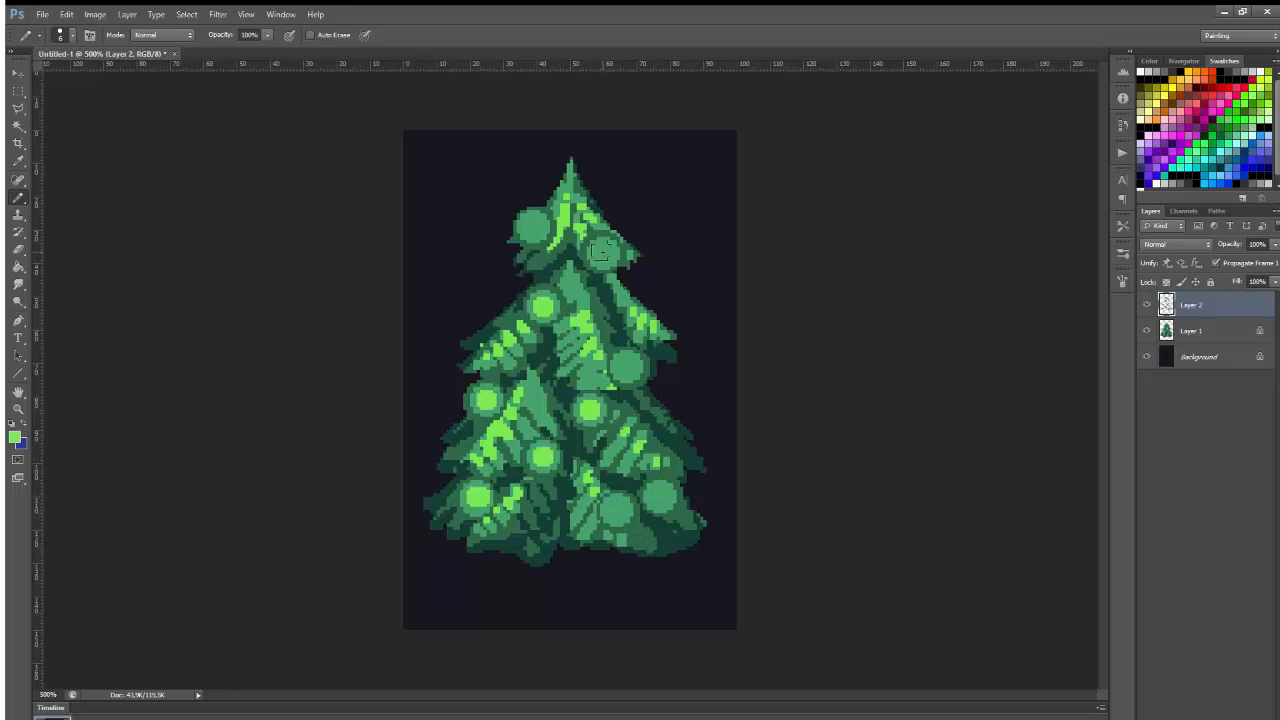
{"action": "left_click", "coordinate": [602, 252]}
{"action": "left_click", "coordinate": [533, 227]}
{"action": "left_click", "coordinate": [627, 367]}
{"action": "left_click", "coordinate": [659, 496]}
{"action": "left_click", "coordinate": [617, 507]}
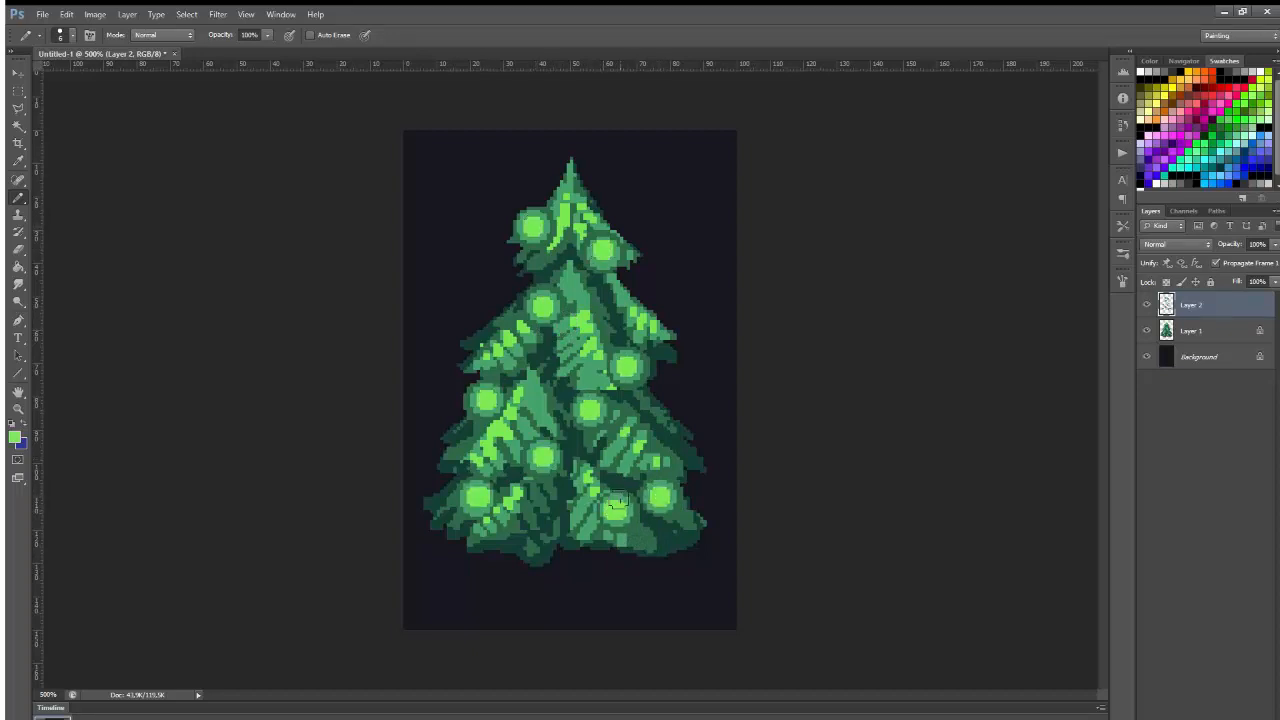
Stamp a 3 px orange core in the center of each of the ten round lights.
{"action": "key", "text": "bracketleft"}
{"action": "key", "text": "bracketleft"}
{"action": "key", "text": "bracketleft"}
{"action": "left_click", "coordinate": [535, 228]}
{"action": "key", "text": "ctrl+z"}
{"action": "left_click", "coordinate": [534, 226]}
{"action": "key", "text": "ctrl+z"}
{"action": "left_click", "coordinate": [534, 226]}
{"action": "left_click", "coordinate": [601, 248]}
{"action": "left_click", "coordinate": [543, 305]}
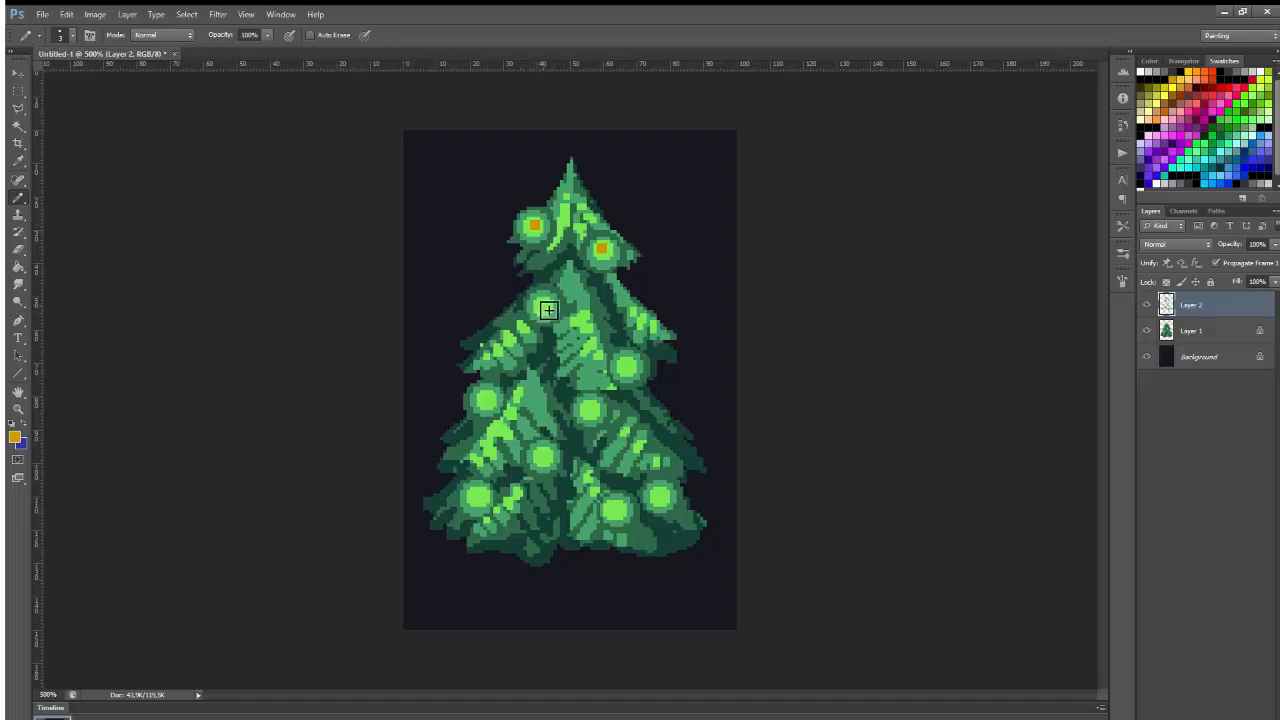
{"action": "left_click", "coordinate": [487, 399]}
{"action": "left_click", "coordinate": [626, 367]}
{"action": "left_click", "coordinate": [590, 411]}
{"action": "left_click", "coordinate": [542, 456]}
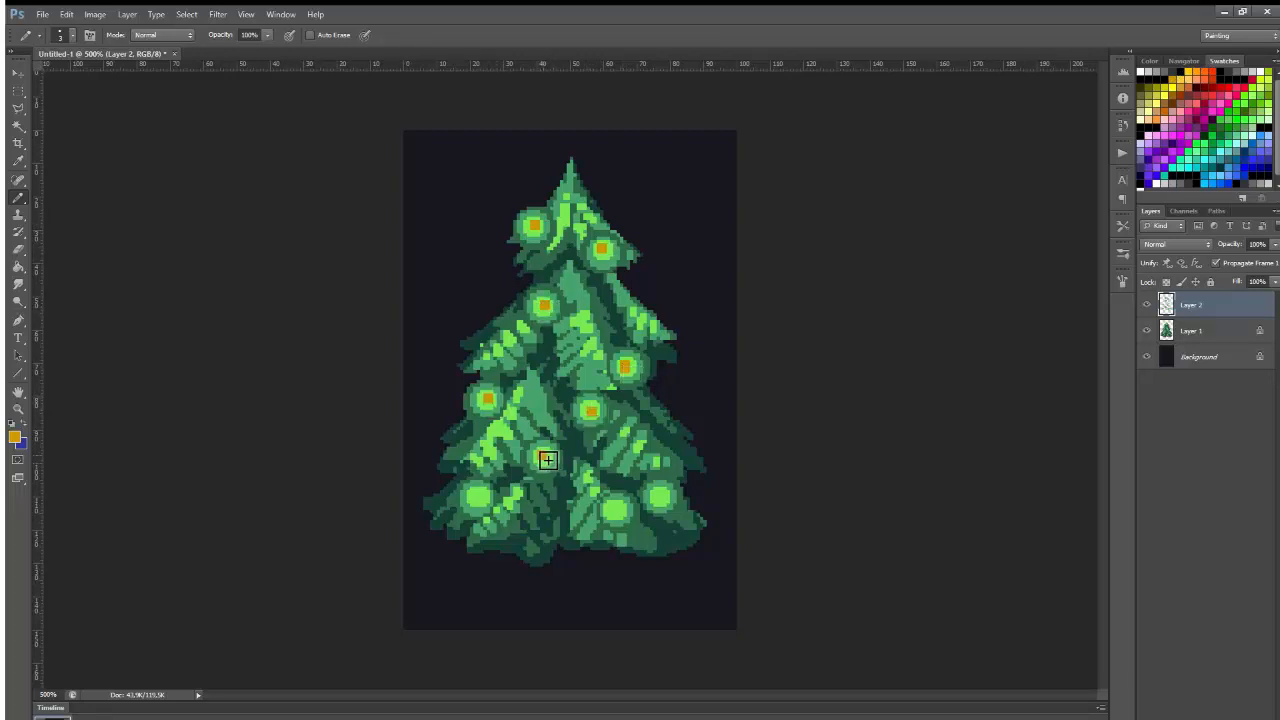
{"action": "left_click", "coordinate": [478, 495]}
{"action": "left_click", "coordinate": [615, 510]}
{"action": "left_click", "coordinate": [661, 497]}
Add a 1 px light-yellow dot inside every orange core and set the lights layer's blend mode to Lighten.
{"action": "left_click", "coordinate": [1157, 103]}
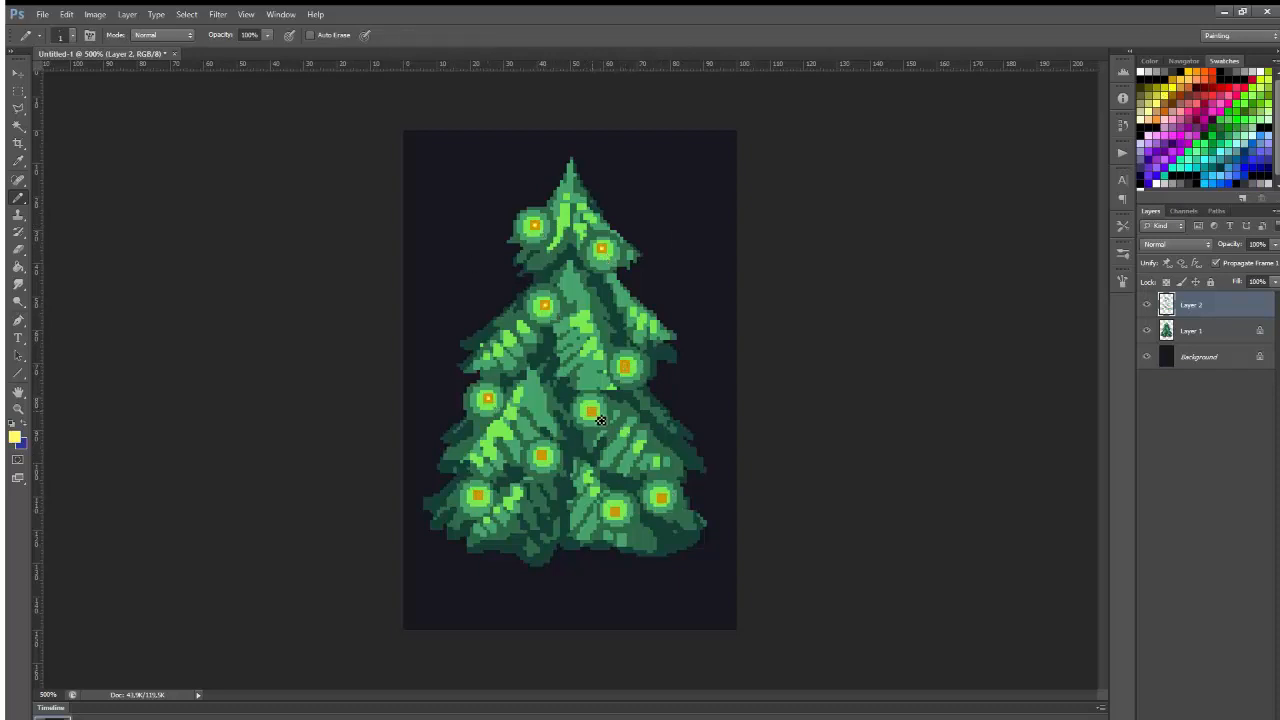
{"action": "left_click", "coordinate": [640, 378], "text": "alt"}
{"action": "left_click", "coordinate": [588, 410], "text": "alt"}
{"action": "key", "text": "alt+shift+g"}
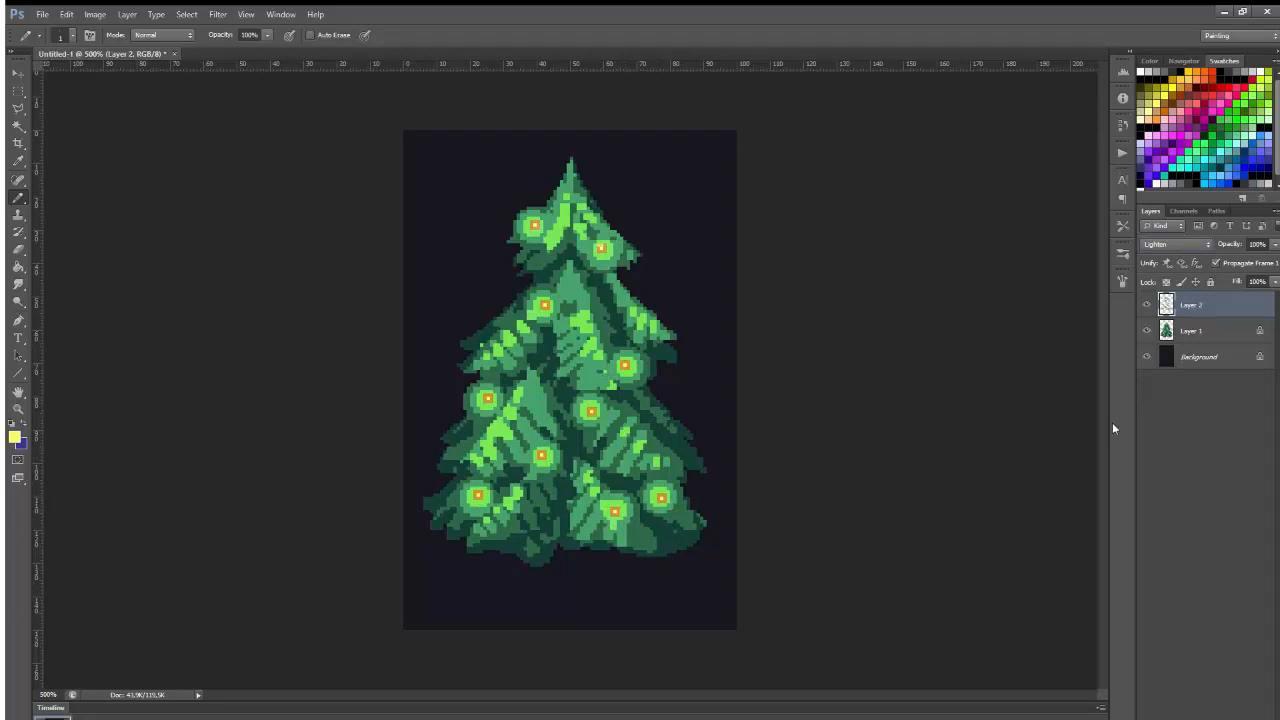
Select all the orange core pixels on the lights layer and recolor them a brighter yellow-orange.
{"action": "left_click", "coordinate": [1203, 335]}
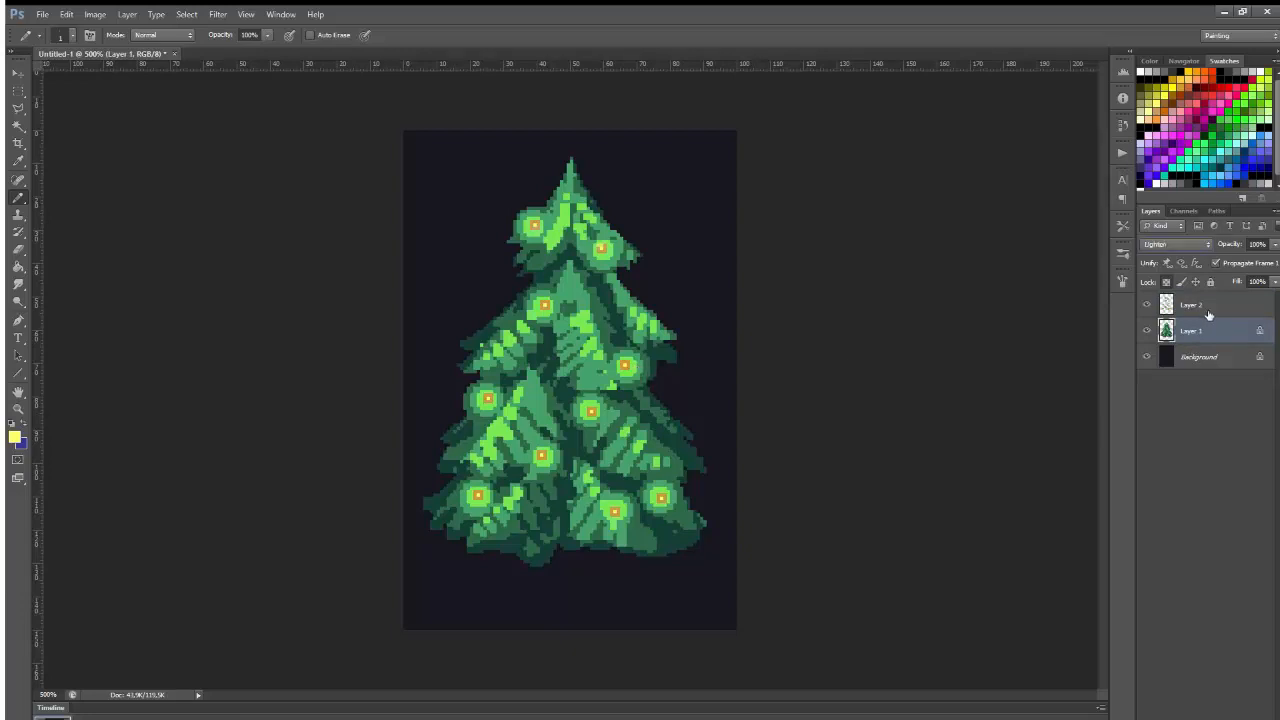
{"action": "left_click", "coordinate": [1208, 312]}
{"action": "key", "text": "w"}
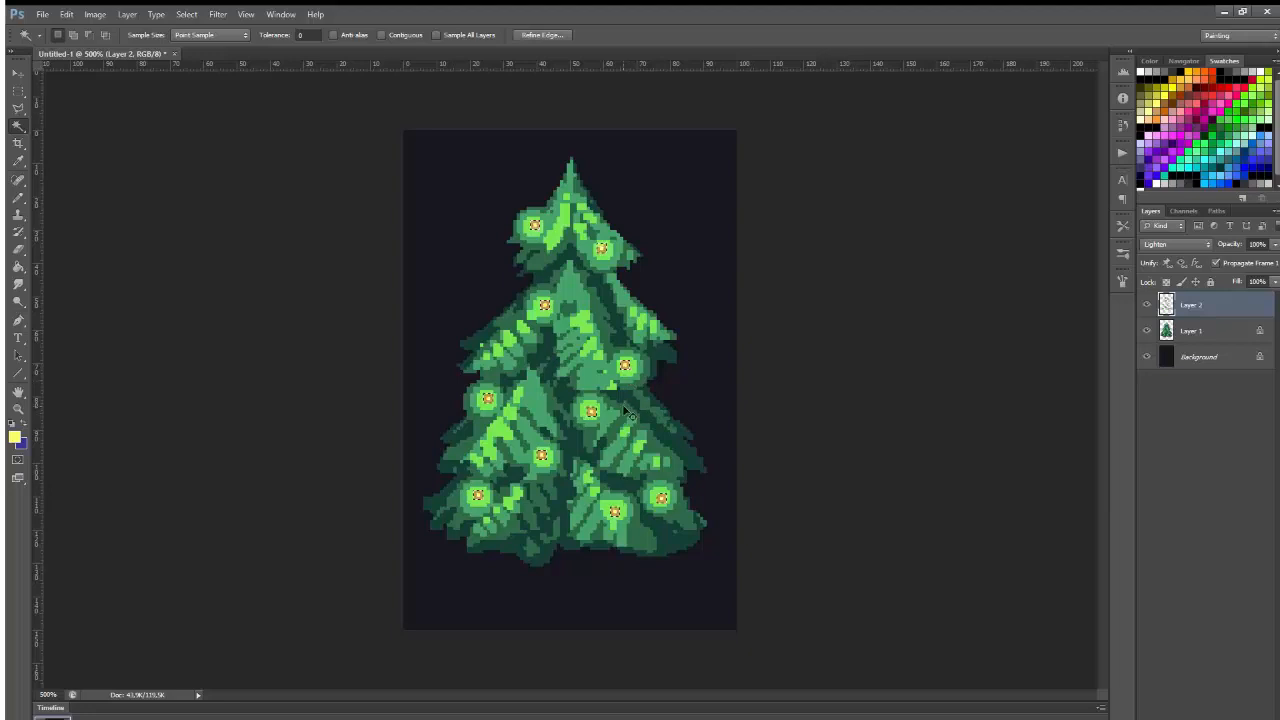
{"action": "key", "text": "i"}
{"action": "key", "text": "alt+BackSpace"}
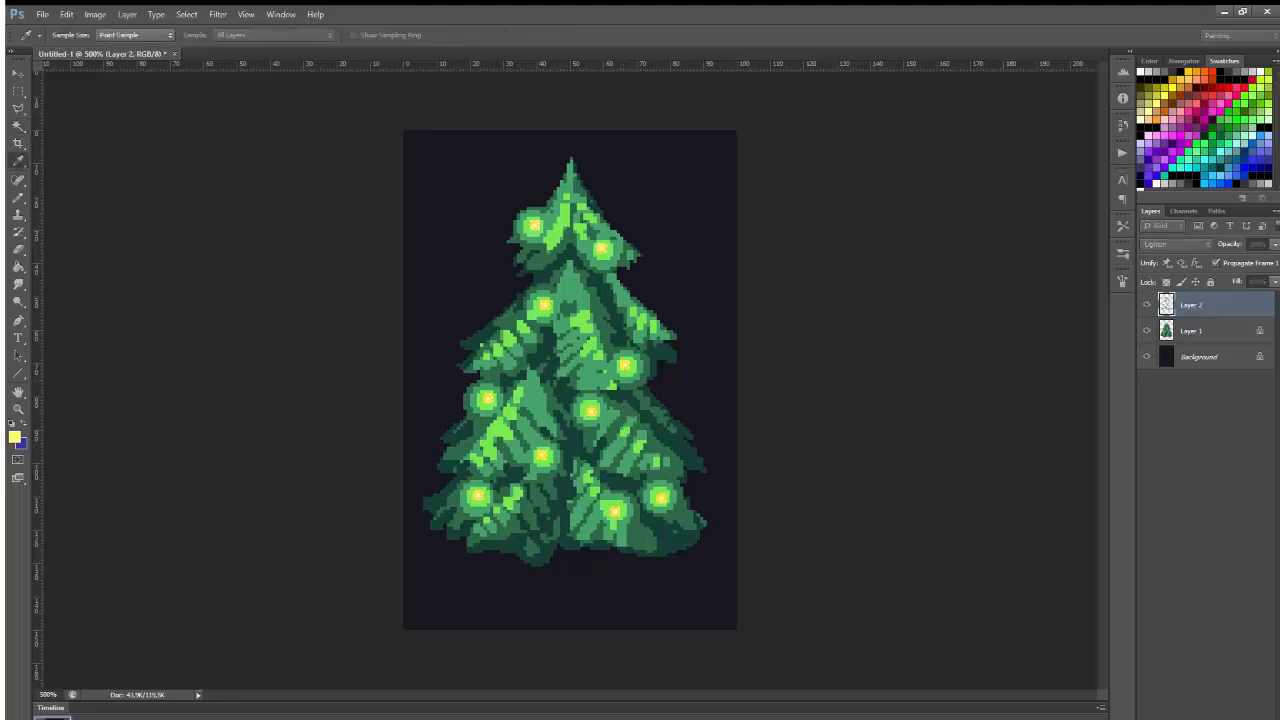
Darken the tree layer and dim the selected green halo rings around the lights with a Hue/Saturation adjustment.
{"action": "left_click", "coordinate": [1198, 334]}
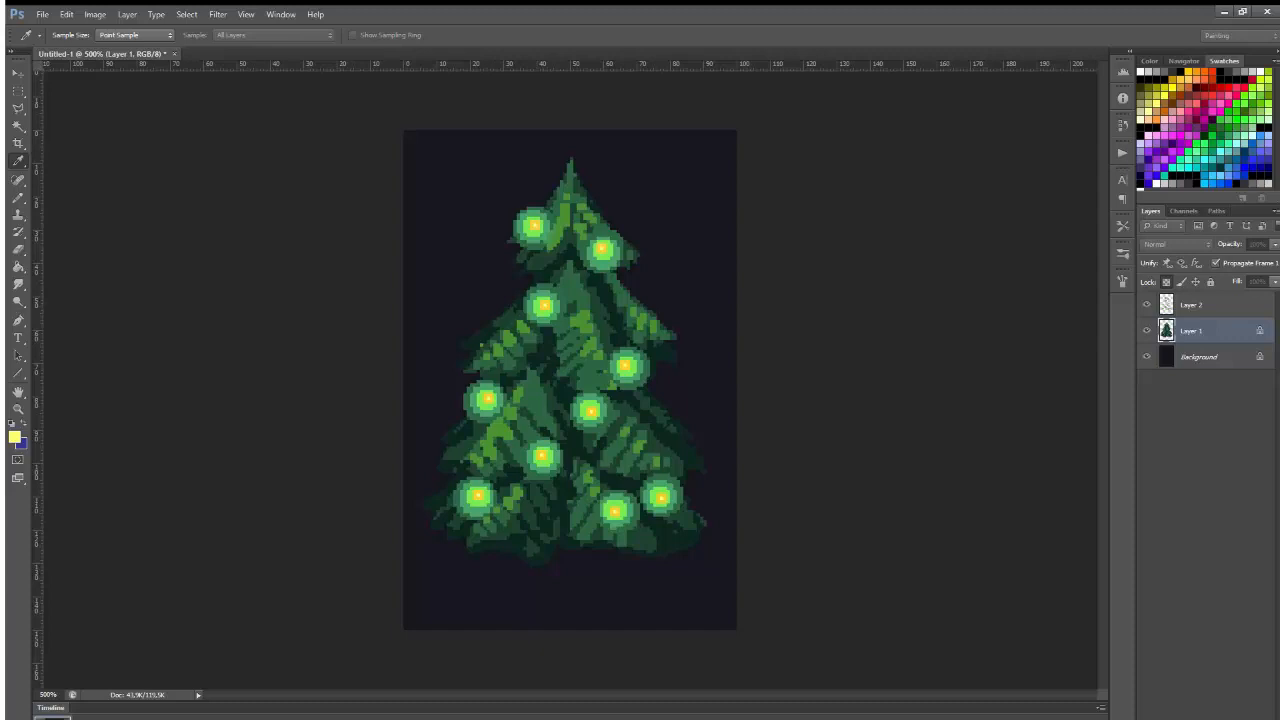
{"action": "key", "text": "w"}
{"action": "left_click", "coordinate": [1188, 305]}
{"action": "left_click", "coordinate": [605, 256]}
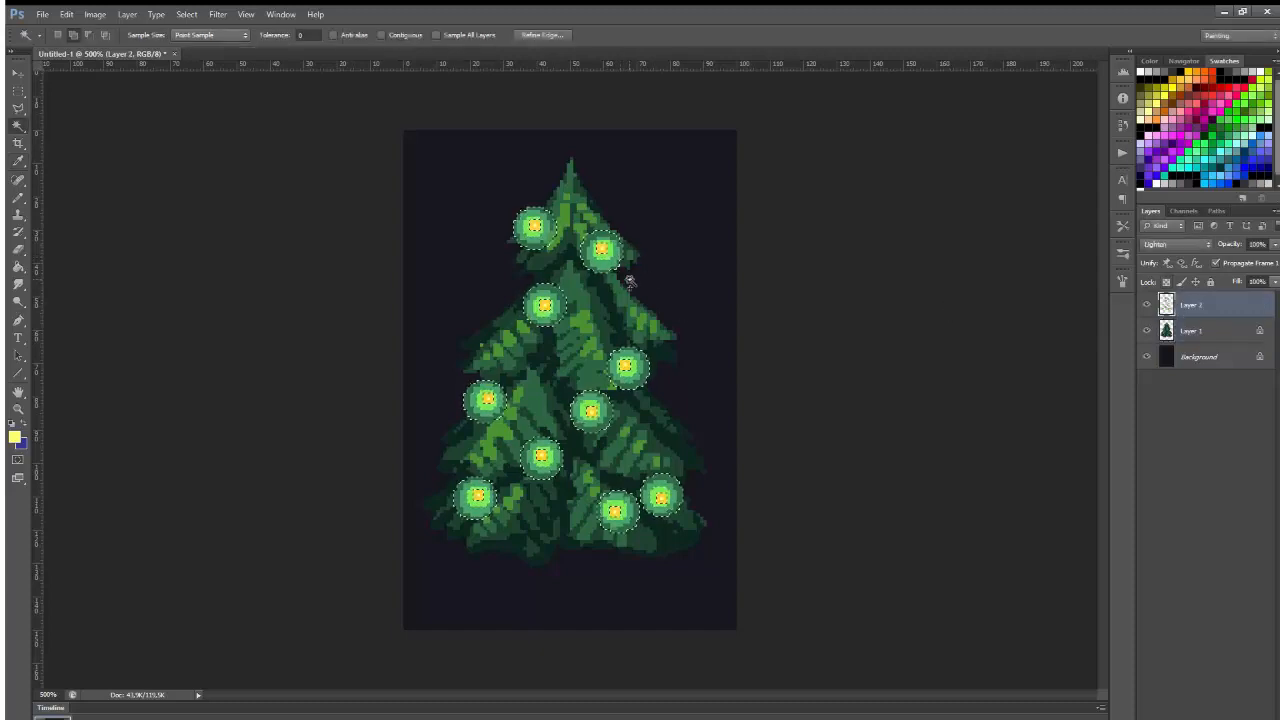
{"action": "key", "text": "ctrl+u"}
{"action": "key", "text": "Return"}
{"action": "key", "text": "ctrl+u"}
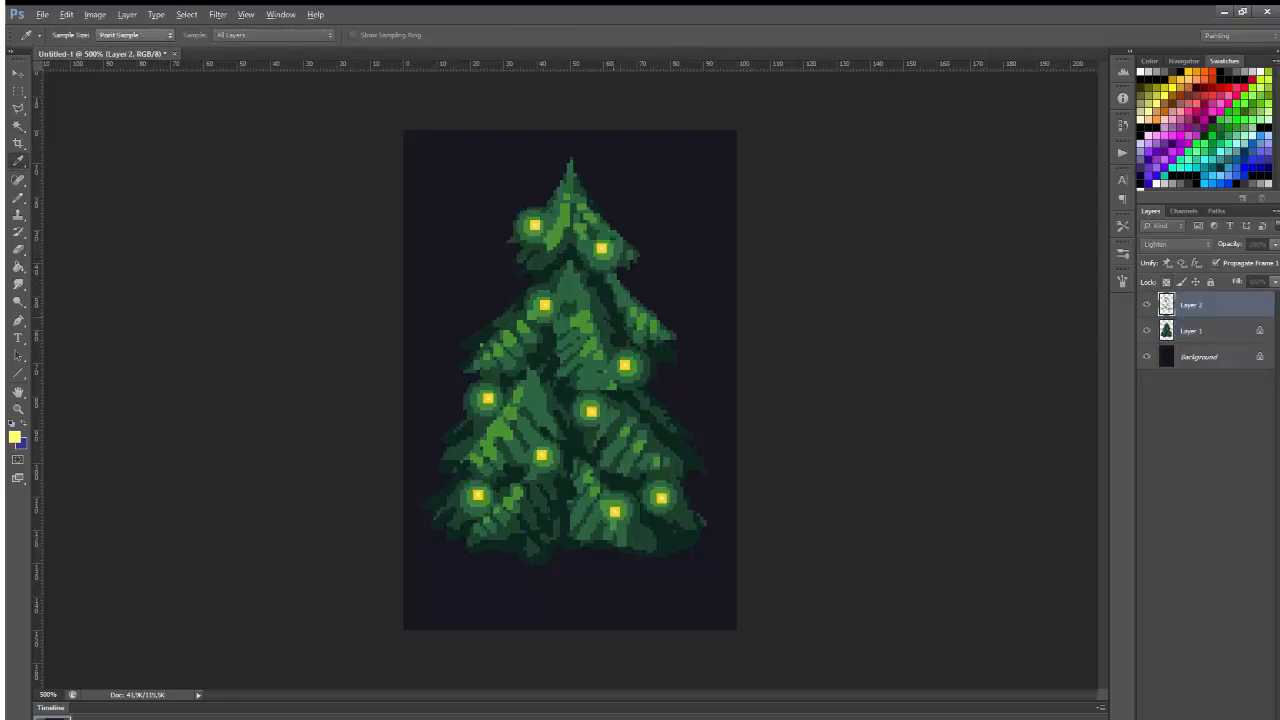
{"action": "key", "text": "Return"}
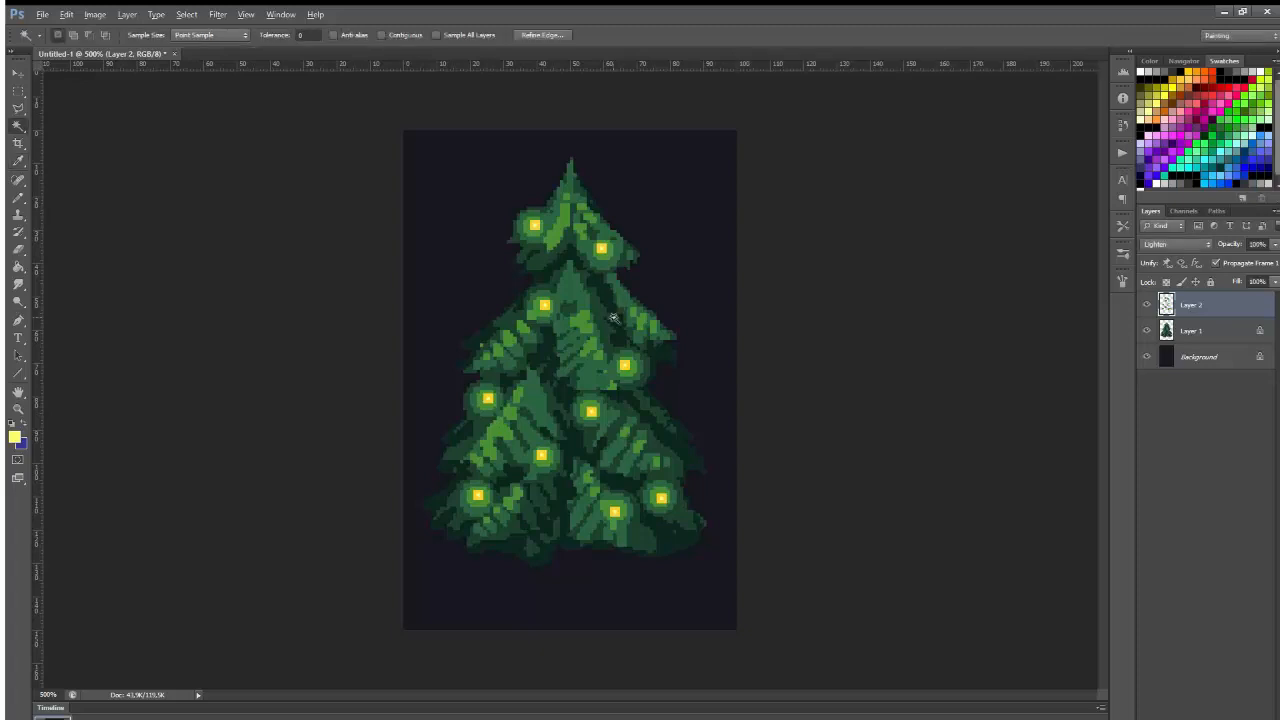
Create a new layer directly above the tree layer and clip it to the tree.
{"action": "left_click", "coordinate": [1195, 330]}
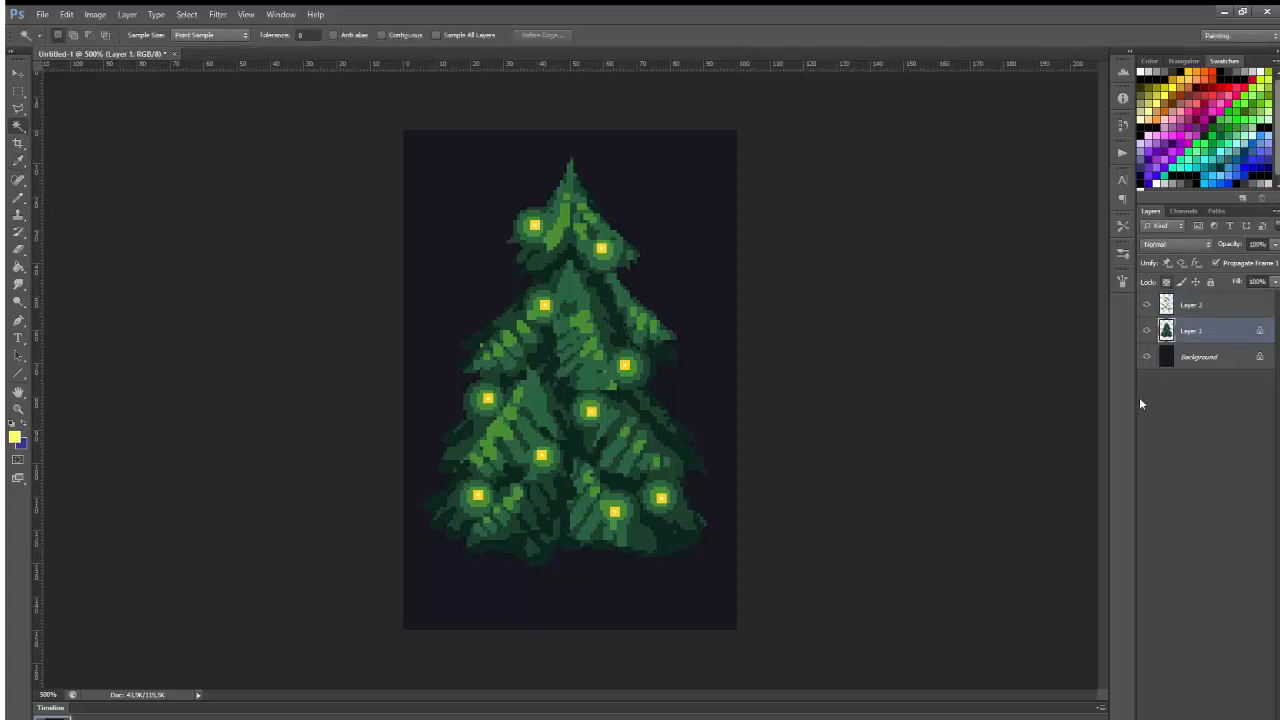
{"action": "key", "text": "ctrl+shift+alt+n"}
{"action": "key", "text": "ctrl+alt+g"}
Paint 1 px muted purple rim-light strokes along the tree's right-hand edges and branch undersides on the clipped layer.
{"action": "key", "text": "d"}
{"action": "key", "text": "b"}
{"action": "key", "text": "x"}
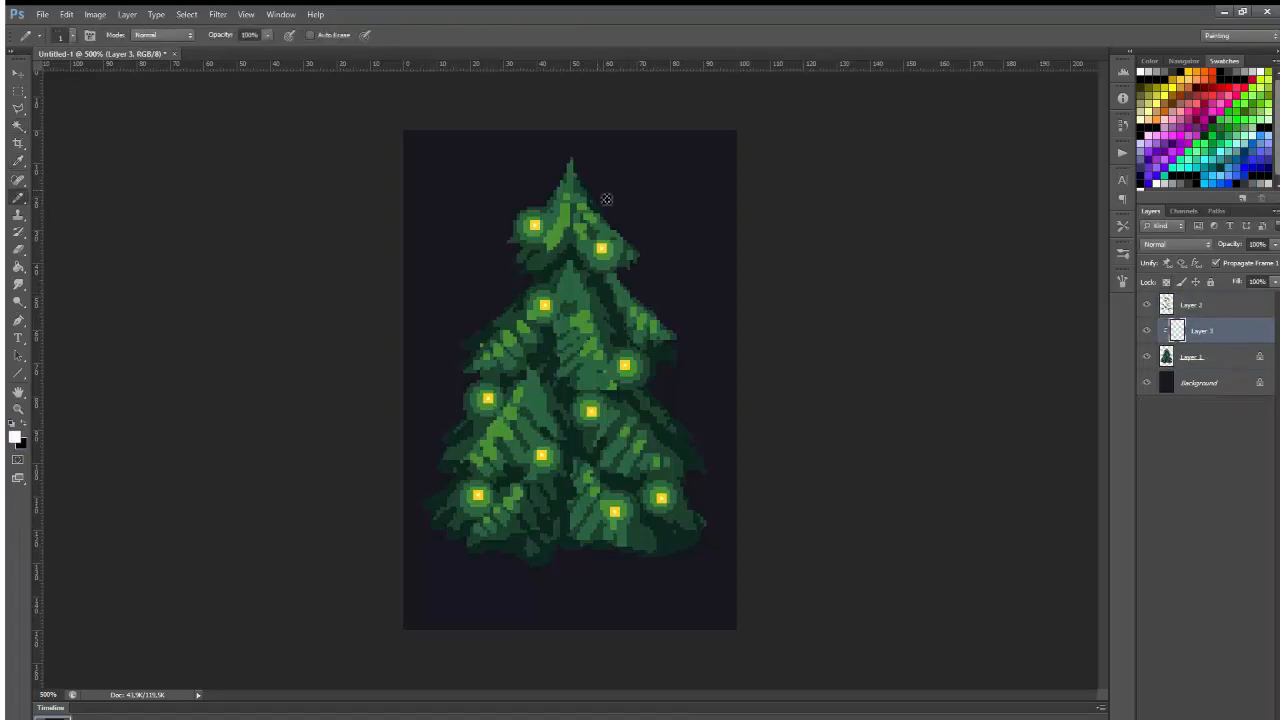
{"action": "left_click", "coordinate": [1174, 145]}
{"action": "mouse_move", "coordinate": [579, 167]}
{"action": "left_mouse_down"}
{"action": "mouse_move", "coordinate": [597, 211]}
{"action": "mouse_move", "coordinate": [649, 259]}
{"action": "mouse_move", "coordinate": [682, 365]}
{"action": "mouse_move", "coordinate": [673, 357]}
{"action": "mouse_move", "coordinate": [670, 370]}
{"action": "mouse_move", "coordinate": [678, 338]}
{"action": "left_mouse_up"}
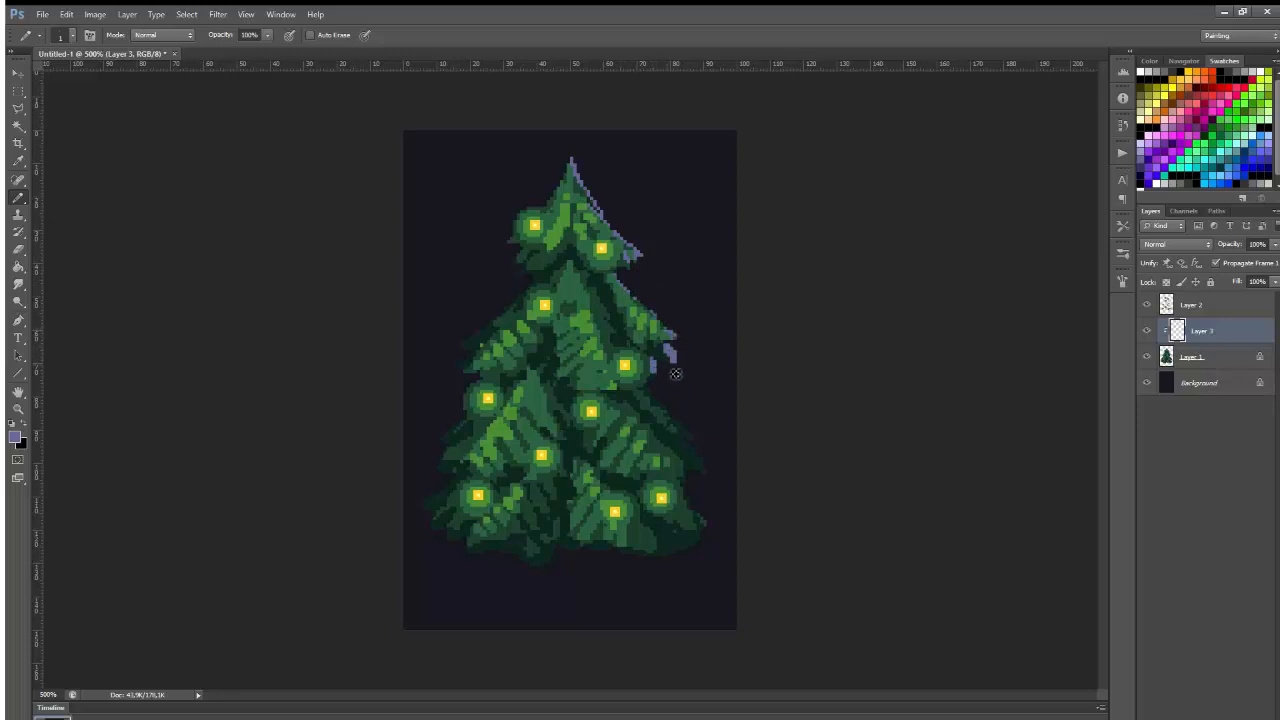
{"action": "mouse_move", "coordinate": [666, 432]}
{"action": "left_mouse_down"}
{"action": "mouse_move", "coordinate": [711, 473]}
{"action": "mouse_move", "coordinate": [675, 453]}
{"action": "left_mouse_up"}
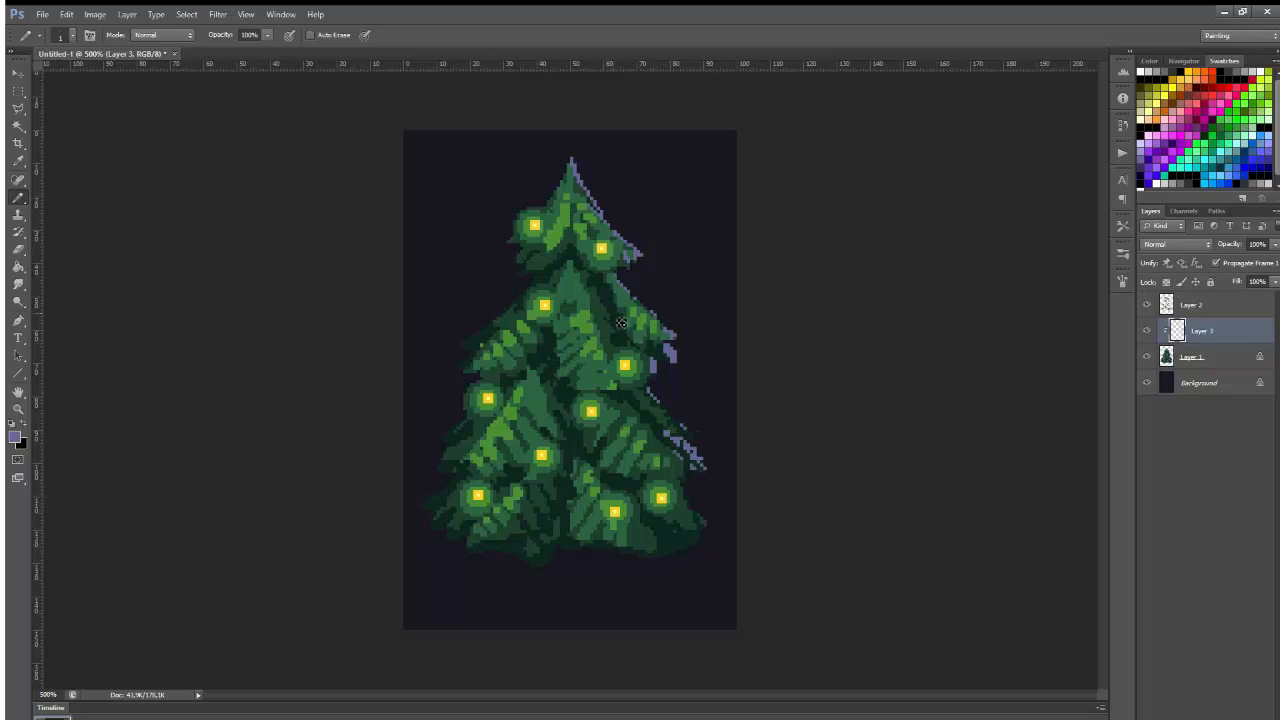
{"action": "left_click_drag", "start_coordinate": [615, 316], "coordinate": [650, 367]}
{"action": "mouse_move", "coordinate": [684, 497]}
{"action": "left_mouse_down"}
{"action": "mouse_move", "coordinate": [708, 527]}
{"action": "mouse_move", "coordinate": [652, 525]}
{"action": "left_mouse_up"}
{"action": "mouse_move", "coordinate": [638, 416]}
{"action": "left_mouse_down"}
{"action": "mouse_move", "coordinate": [685, 461]}
{"action": "mouse_move", "coordinate": [687, 430]}
{"action": "left_mouse_up"}
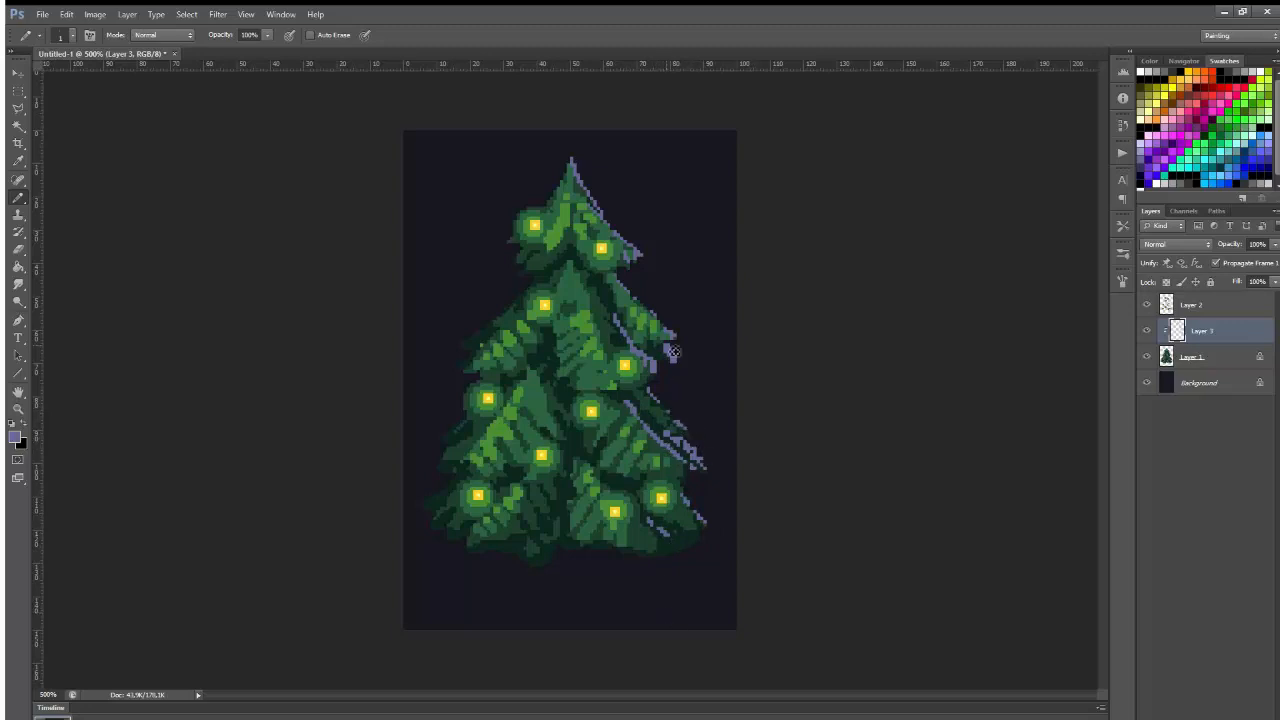
Recolor the rim-light strokes dark red-orange and paint lighter orange over their branch tips with a larger pencil.
{"action": "key", "text": "shift+alt+BackSpace"}
{"action": "left_click", "coordinate": [1187, 88]}
{"action": "key", "text": "bracketright"}
{"action": "key", "text": "bracketright"}
{"action": "key", "text": "bracketright"}
{"action": "key", "text": "bracketright"}
{"action": "key", "text": "bracketright"}
{"action": "key", "text": "bracketright"}
{"action": "key", "text": "bracketright"}
{"action": "key", "text": "bracketright"}
{"action": "left_click_drag", "start_coordinate": [622, 237], "coordinate": [640, 256]}
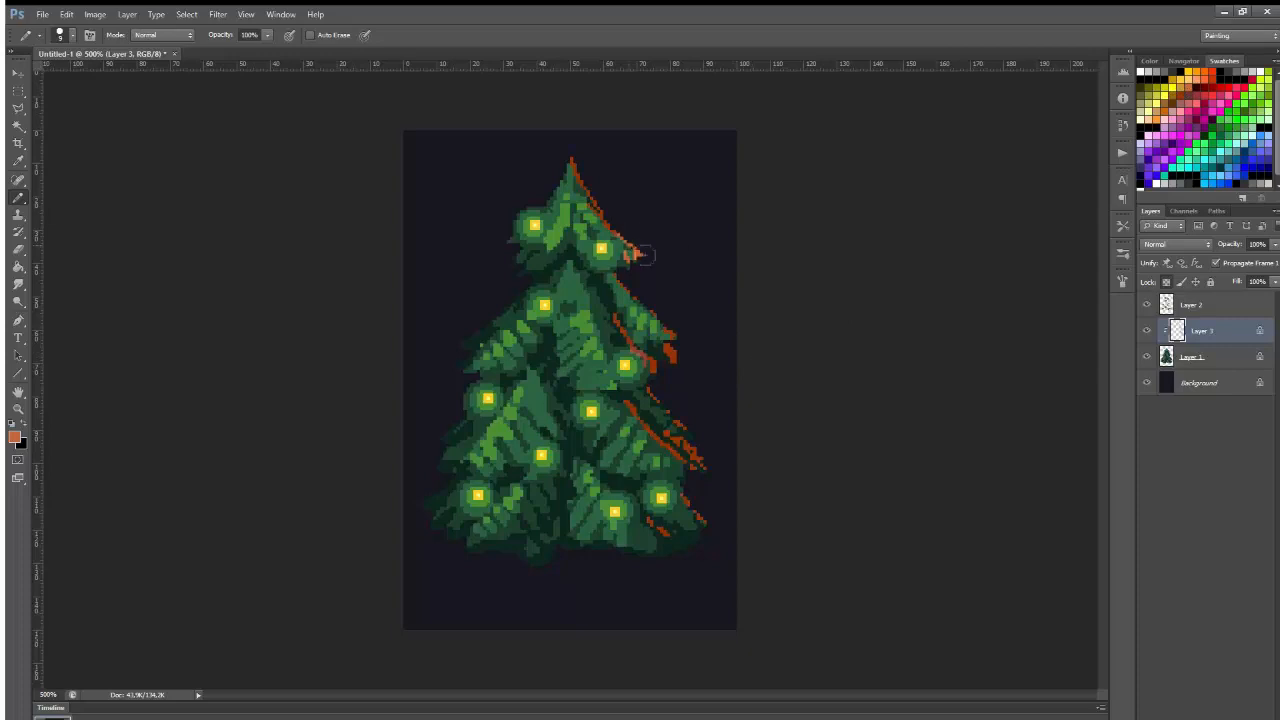
{"action": "left_click_drag", "start_coordinate": [669, 331], "coordinate": [671, 360]}
{"action": "left_click_drag", "start_coordinate": [636, 348], "coordinate": [653, 368]}
{"action": "mouse_move", "coordinate": [677, 421]}
{"action": "left_mouse_down"}
{"action": "mouse_move", "coordinate": [698, 461]}
{"action": "mouse_move", "coordinate": [684, 464]}
{"action": "mouse_move", "coordinate": [702, 520]}
{"action": "mouse_move", "coordinate": [664, 532]}
{"action": "left_mouse_up"}
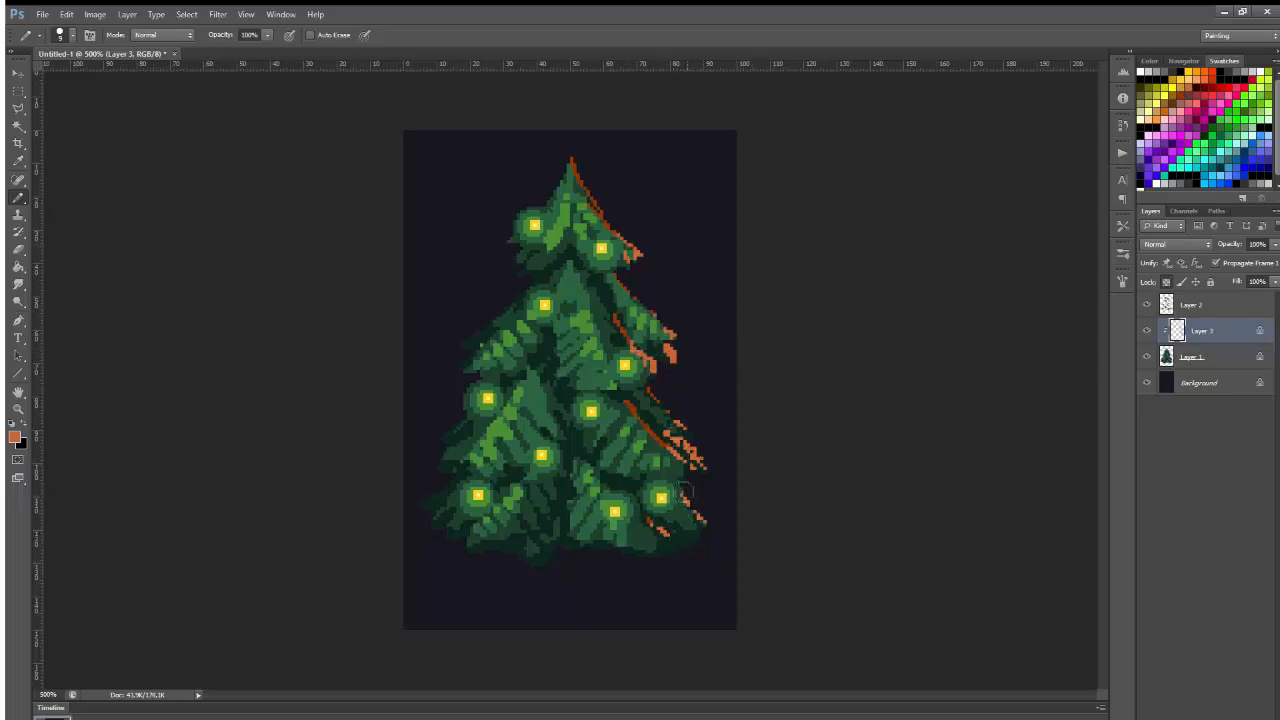
Paint bright red-orange accents over the outer branch tips of the rim light.
{"action": "left_click", "coordinate": [1212, 71]}
{"action": "left_click_drag", "start_coordinate": [642, 253], "coordinate": [635, 247]}
{"action": "mouse_move", "coordinate": [669, 333]}
{"action": "left_mouse_down"}
{"action": "mouse_move", "coordinate": [671, 357]}
{"action": "mouse_move", "coordinate": [650, 358]}
{"action": "left_mouse_up"}
{"action": "left_click_drag", "start_coordinate": [694, 451], "coordinate": [704, 466]}
Select the remaining orange tip pixels by color and fill them with the bright red-orange.
{"action": "key", "text": "w"}
{"action": "key", "text": "i"}
{"action": "left_click", "coordinate": [671, 450]}
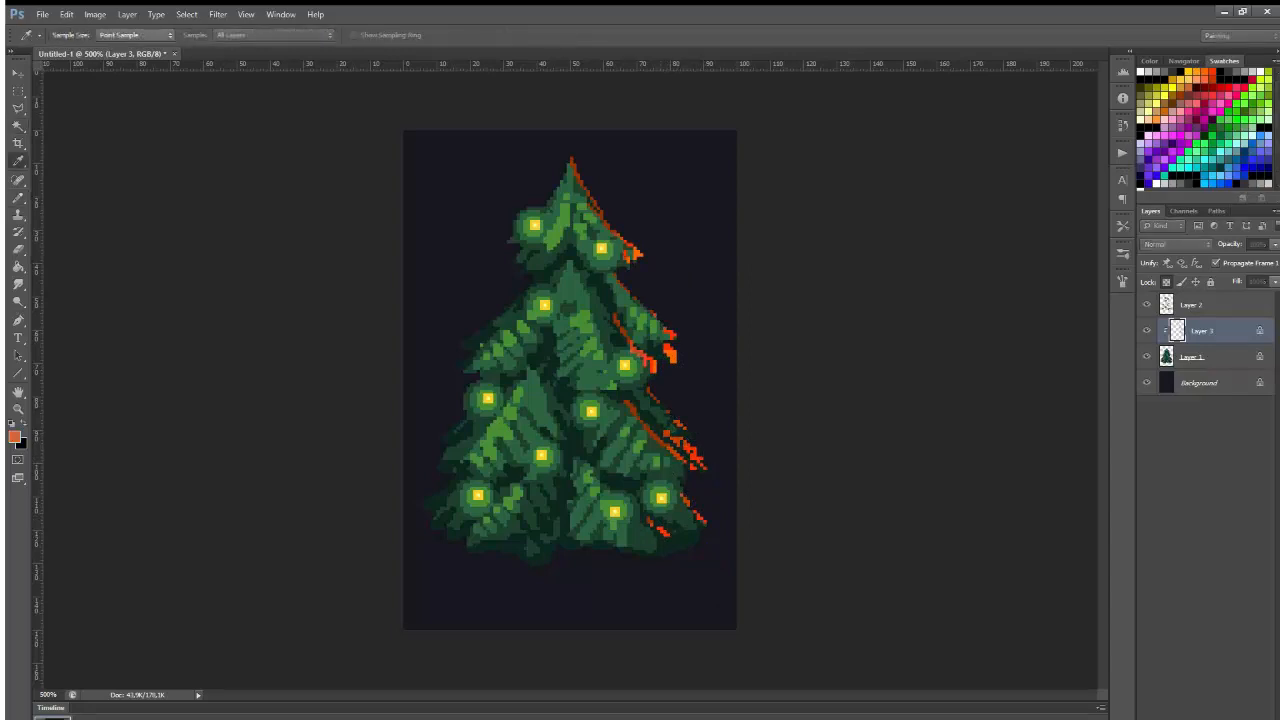
{"action": "left_click", "coordinate": [1058, 196]}
{"action": "key", "text": "i"}
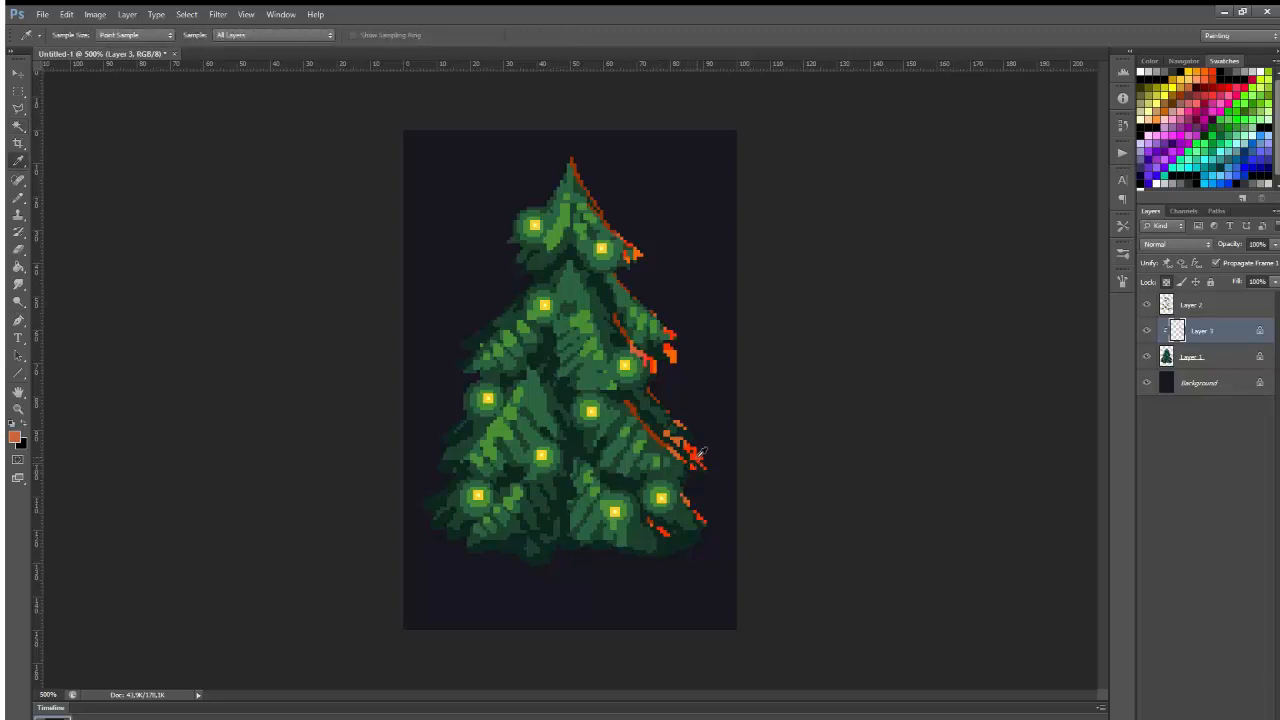
{"action": "key", "text": "w"}
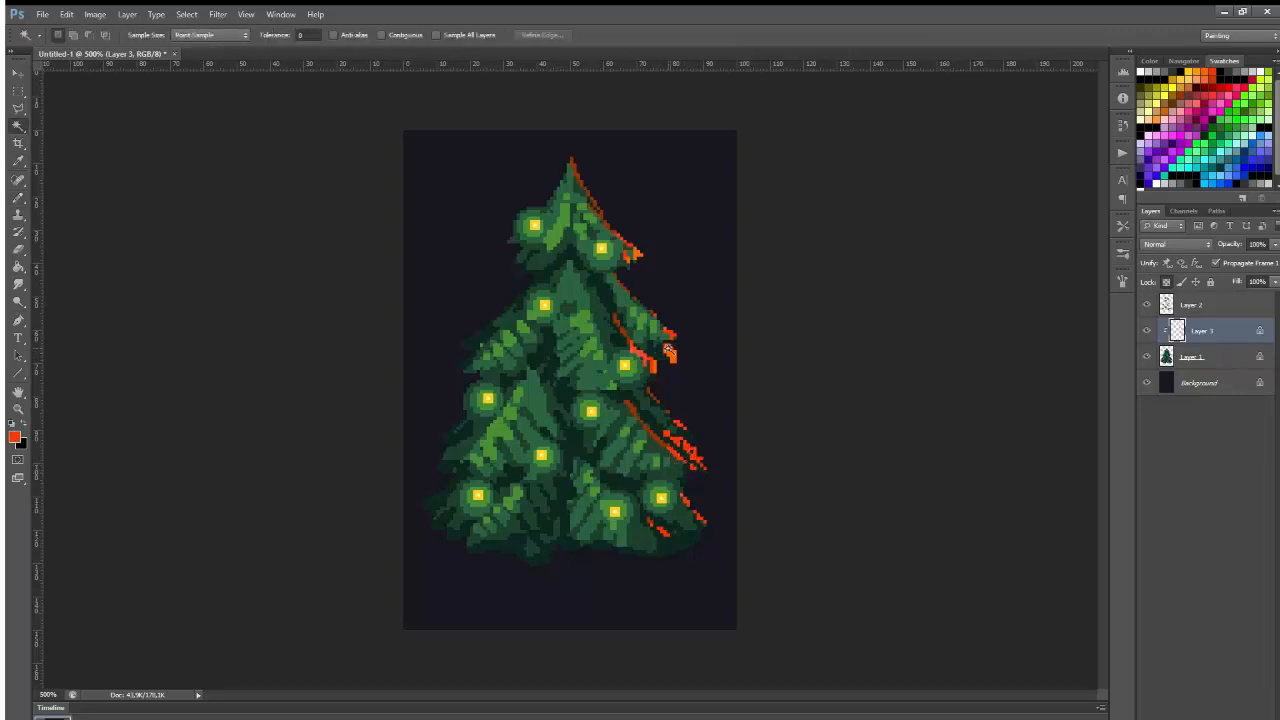
{"action": "left_click", "coordinate": [672, 357]}
{"action": "key", "text": "i"}
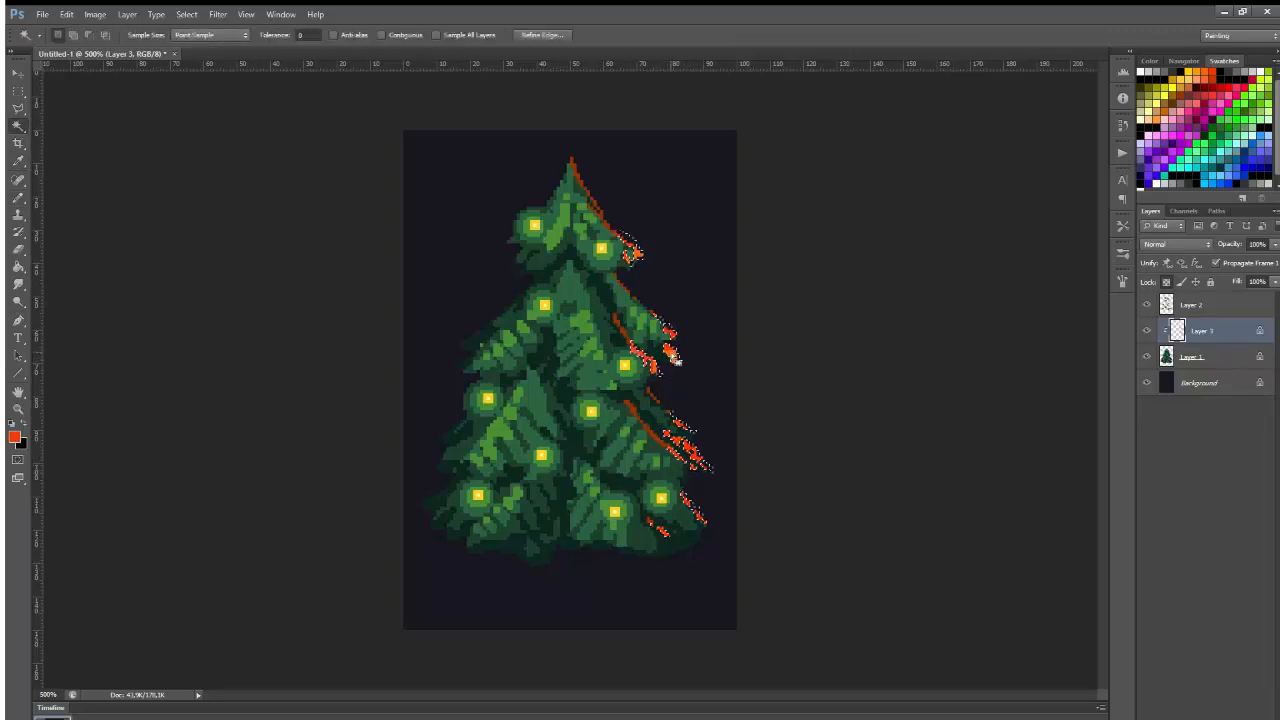
{"action": "key", "text": "alt+BackSpace"}
{"action": "key", "text": "ctrl+d"}
Paint golden-yellow accents on the outermost rim-light tips of the second, third and bottom tiers.
{"action": "key", "text": "b"}
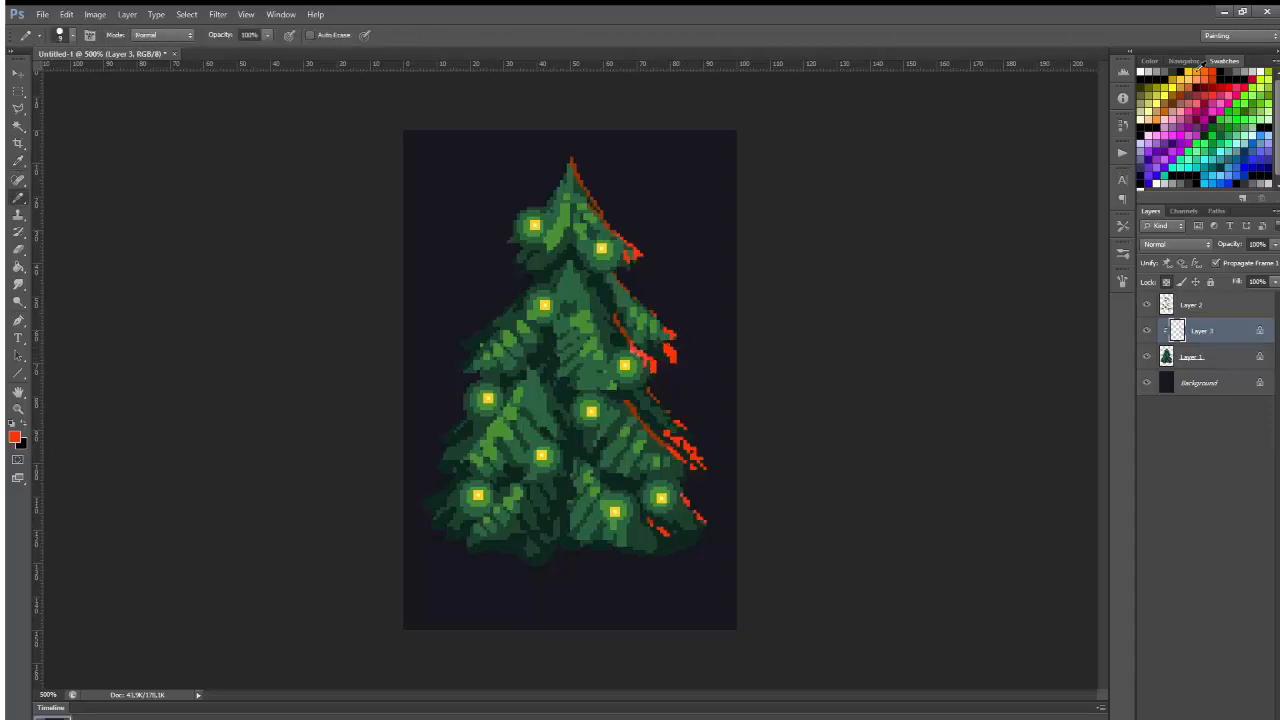
{"action": "left_click", "coordinate": [1196, 72]}
{"action": "left_click", "coordinate": [640, 254]}
{"action": "left_click", "coordinate": [1188, 72]}
{"action": "key", "text": "["}
{"action": "key", "text": "["}
{"action": "left_click", "coordinate": [681, 354]}
{"action": "left_click", "coordinate": [663, 367]}
{"action": "left_click", "coordinate": [697, 448]}
{"action": "left_click", "coordinate": [702, 468]}
{"action": "left_click", "coordinate": [682, 463]}
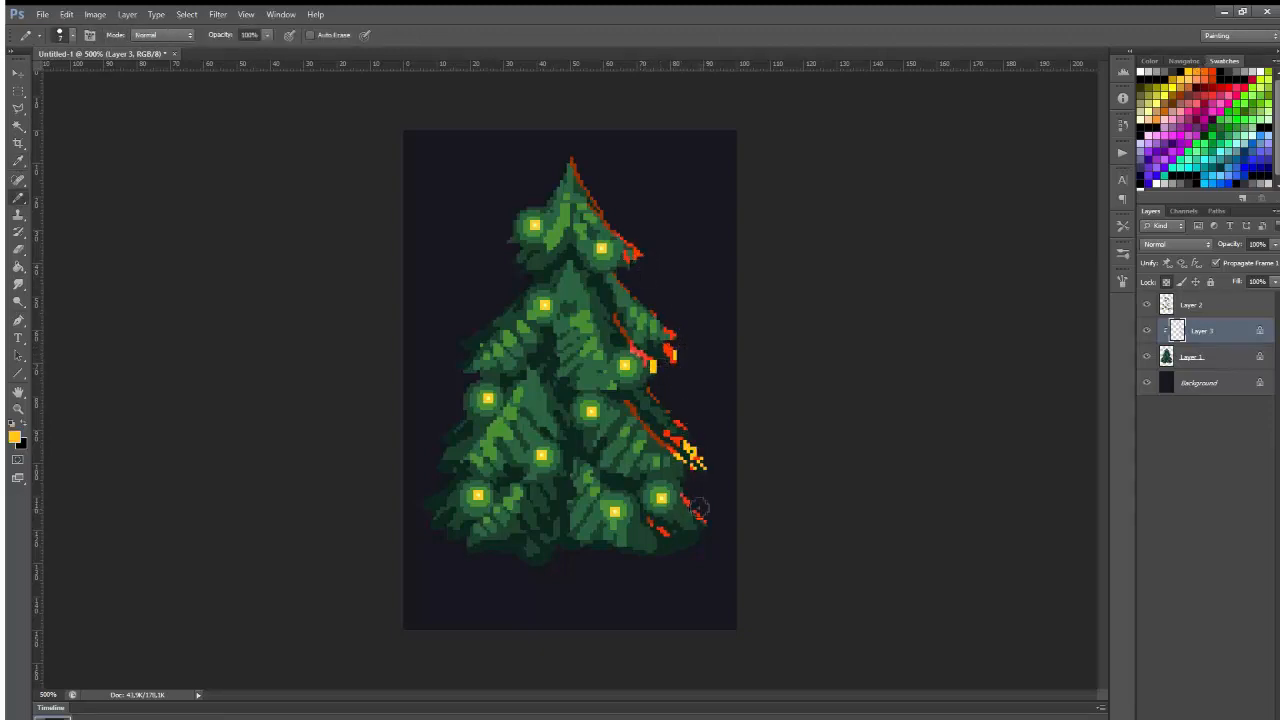
{"action": "left_click", "coordinate": [700, 522]}
{"action": "left_click", "coordinate": [667, 536]}
Unlock the rim-light layer's transparent pixels and touch up the second tier's lower tip with a sampled red.
{"action": "key", "text": "0"}
{"action": "left_click", "coordinate": [1166, 282]}
{"action": "left_click", "coordinate": [646, 358], "text": "alt"}
{"action": "left_click", "coordinate": [651, 352], "text": "alt"}
{"action": "key", "text": "slash"}
{"action": "left_click_drag", "start_coordinate": [650, 362], "coordinate": [643, 377]}
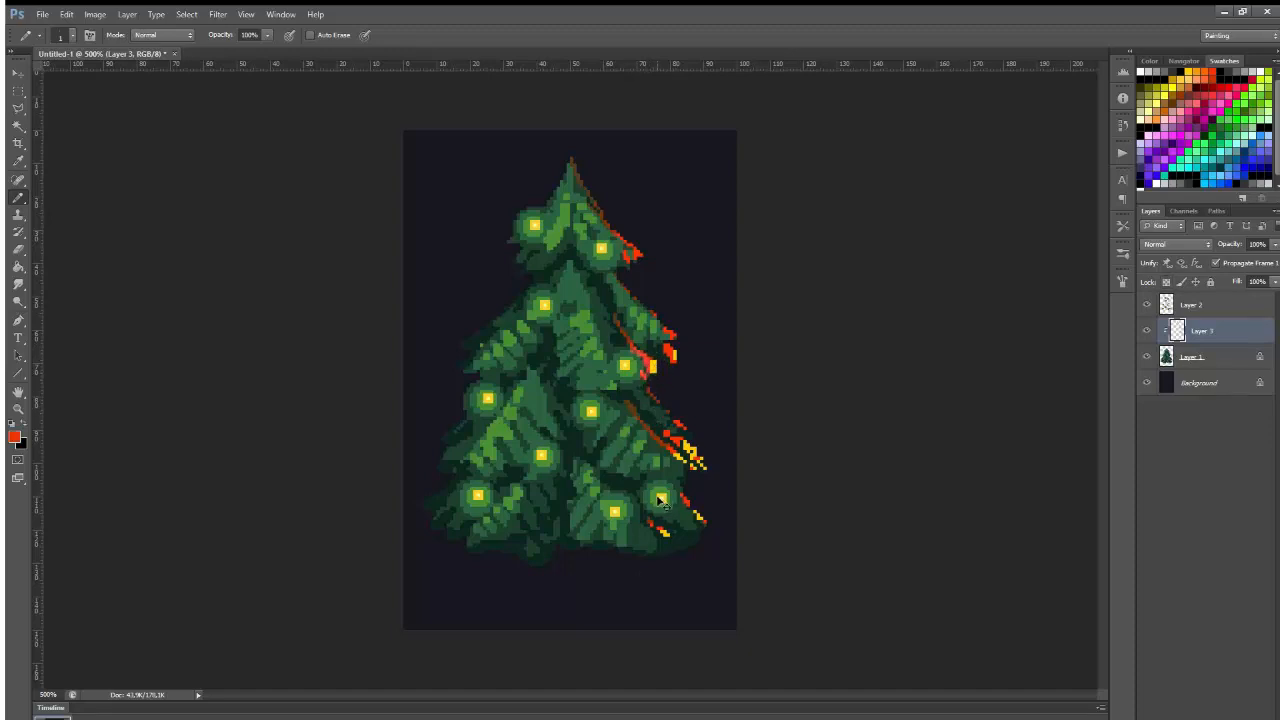
Activate the tree layer and sample a medium green from its foliage.
{"action": "scroll", "coordinate": [660, 500], "scroll_direction": "up", "scroll_amount": 1}
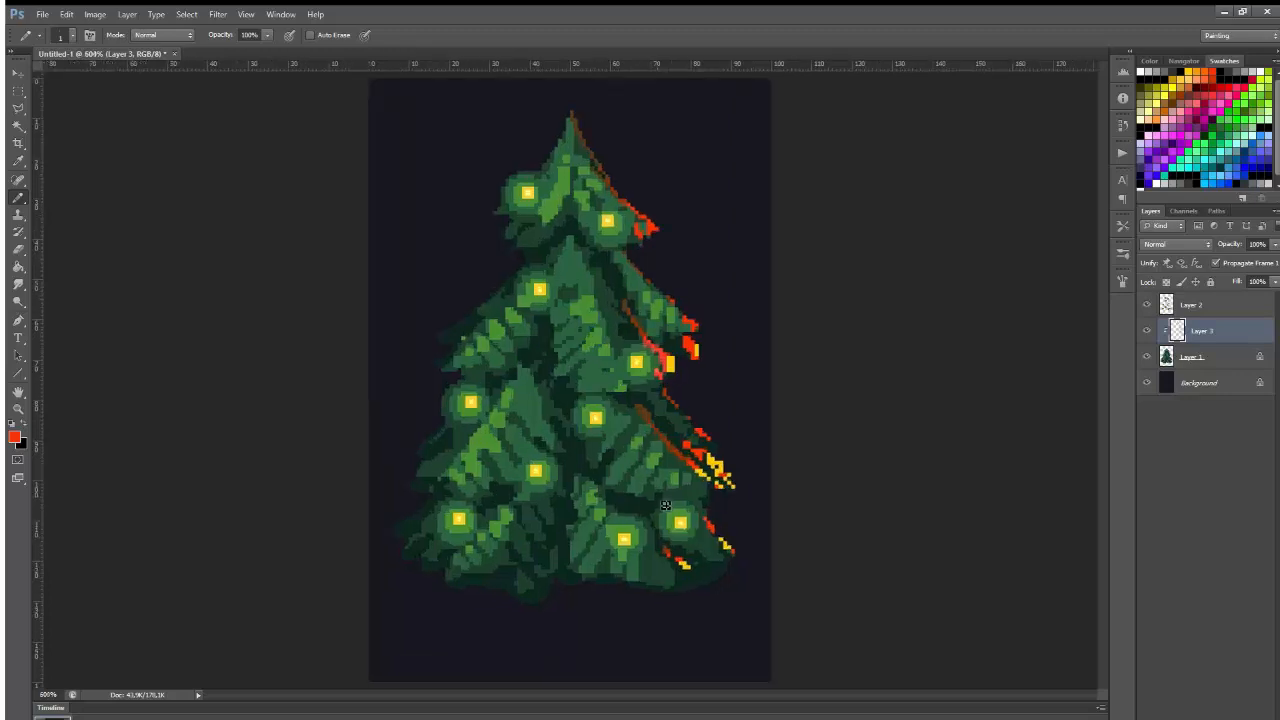
{"action": "left_click", "coordinate": [519, 429], "text": "ctrl"}
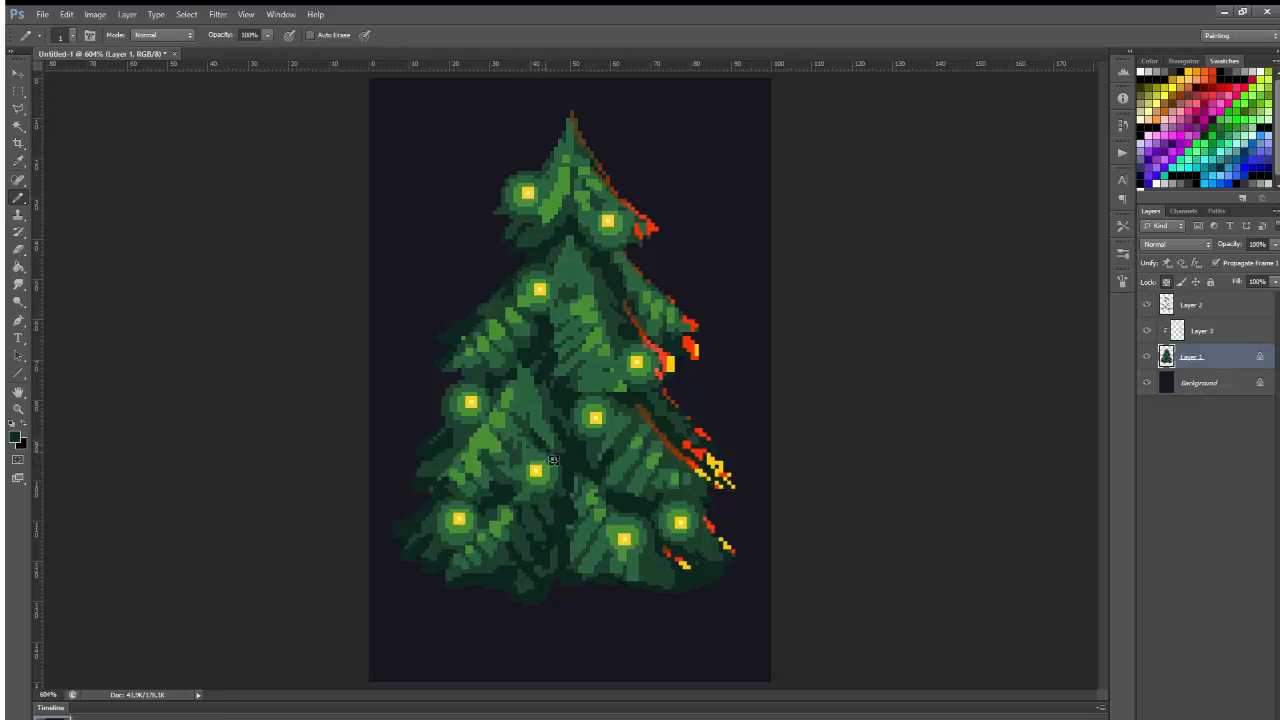
{"action": "left_click", "coordinate": [522, 410], "text": "alt"}
Select the inner halo pixels around the cores on the lights layer and brighten them.
{"action": "left_click", "coordinate": [1182, 306]}
{"action": "key", "text": "w"}
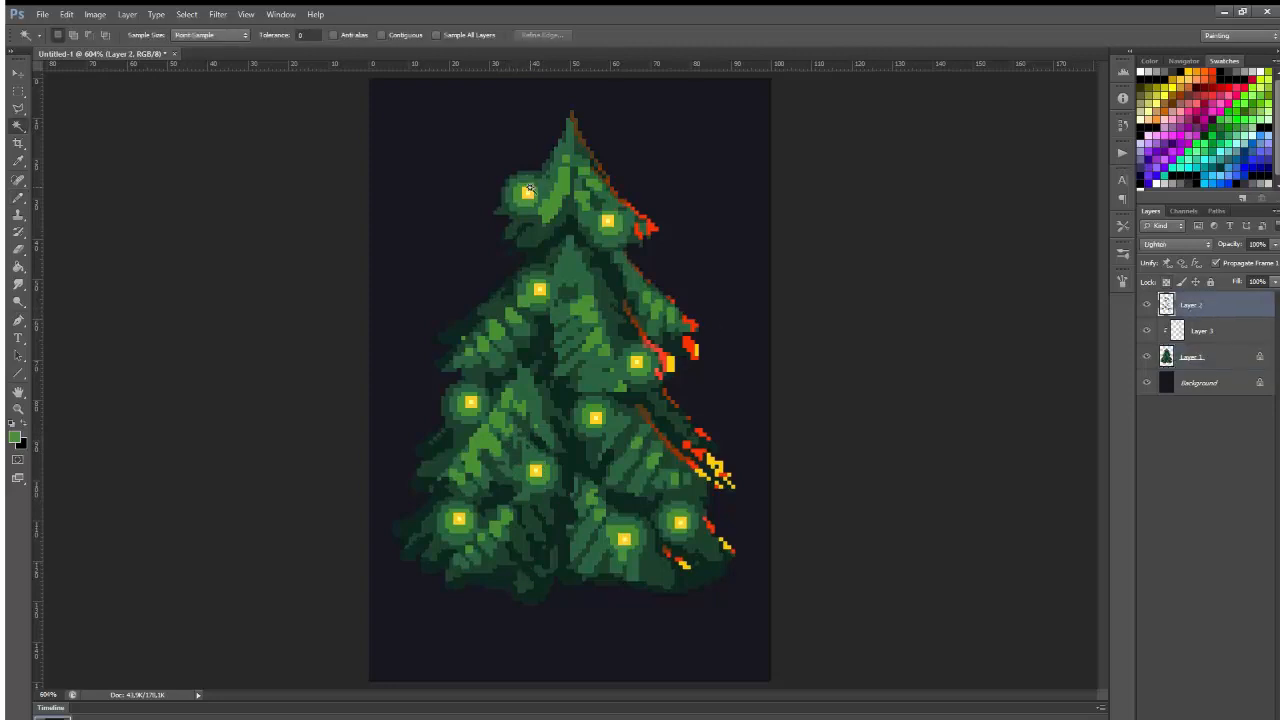
{"action": "left_click", "coordinate": [526, 192]}
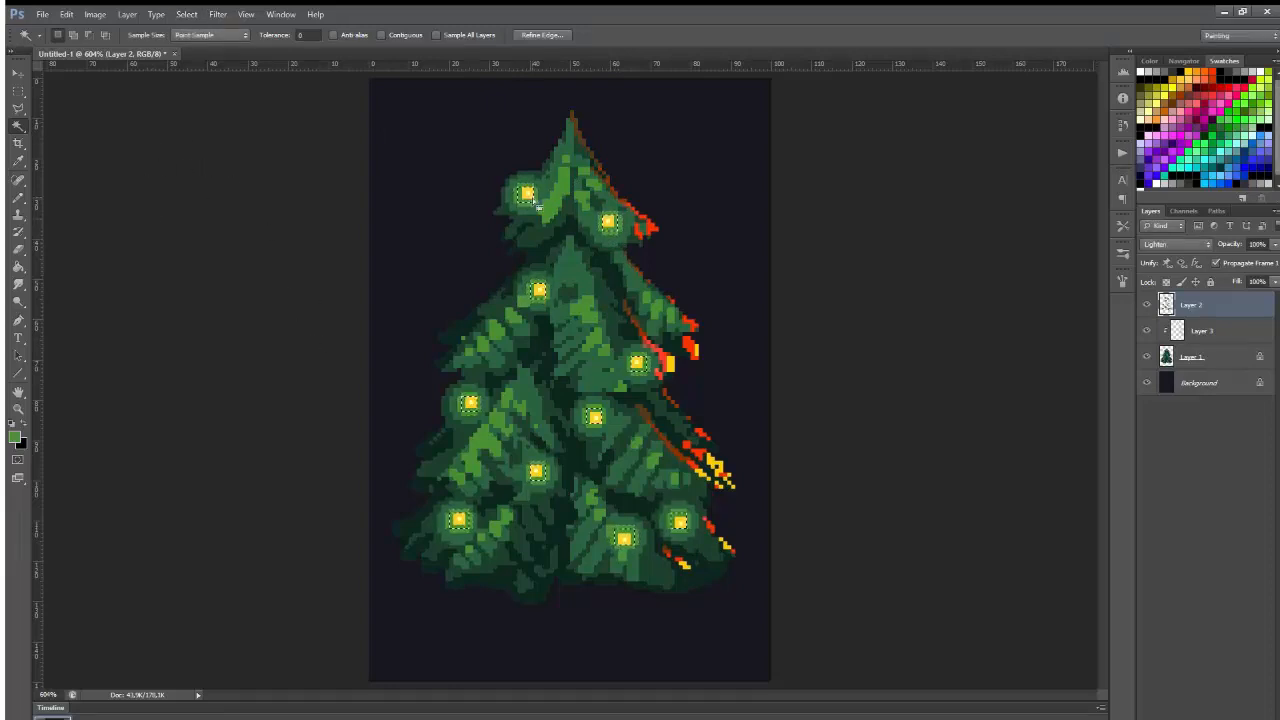
{"action": "key", "text": "ctrl+d"}
{"action": "key", "text": "i"}
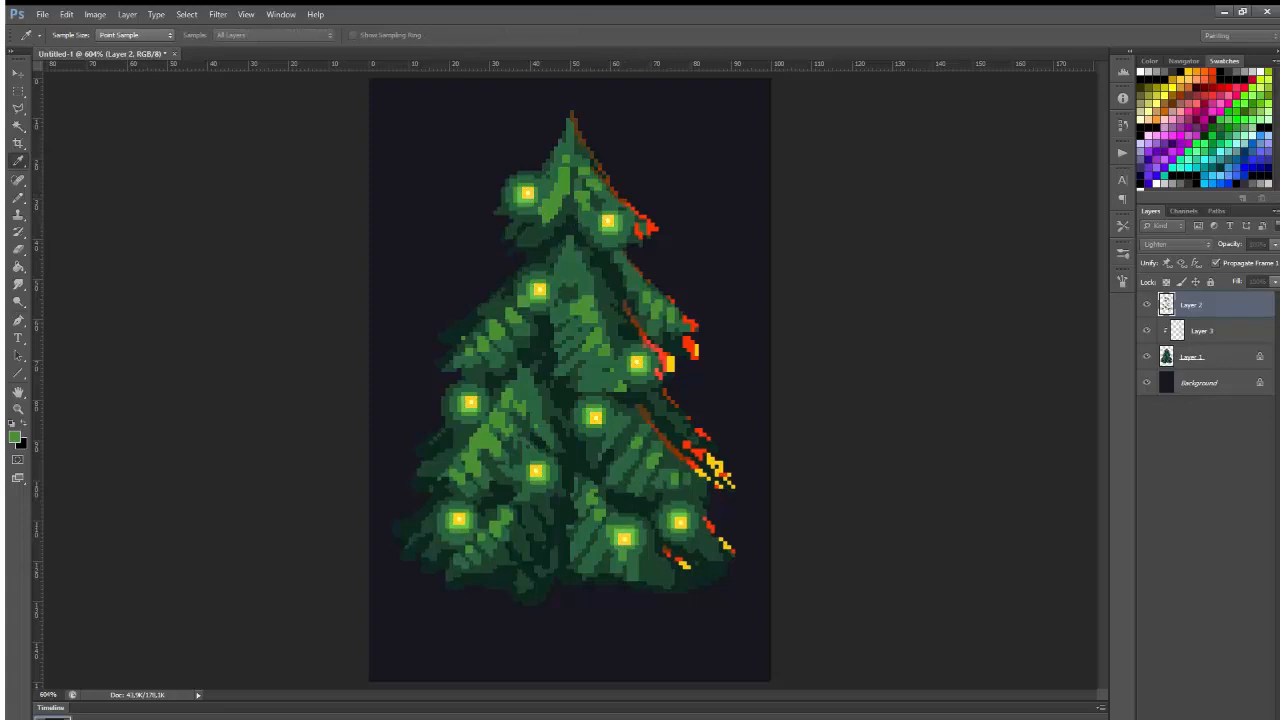
{"action": "key", "text": "w"}
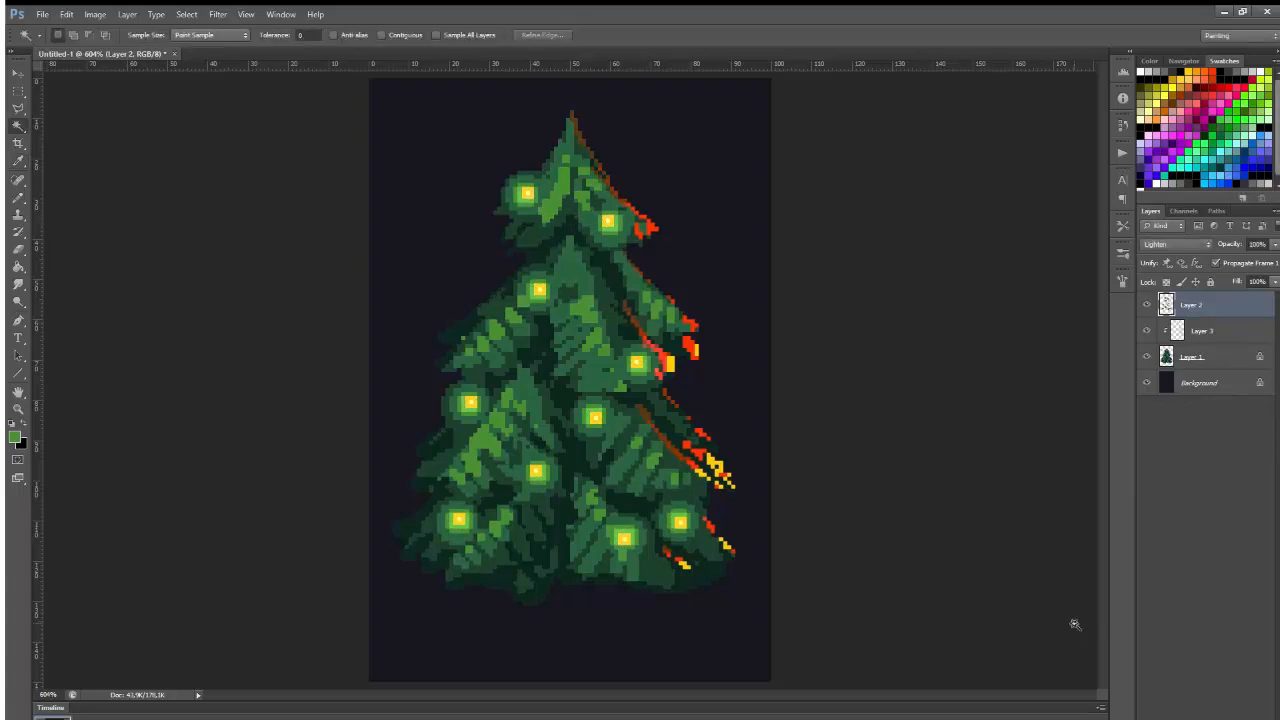
Clip the lights layer to the tree and place a copy of it beneath the tree layer at 55% opacity.
{"action": "left_click", "coordinate": [1230, 316], "text": "alt"}
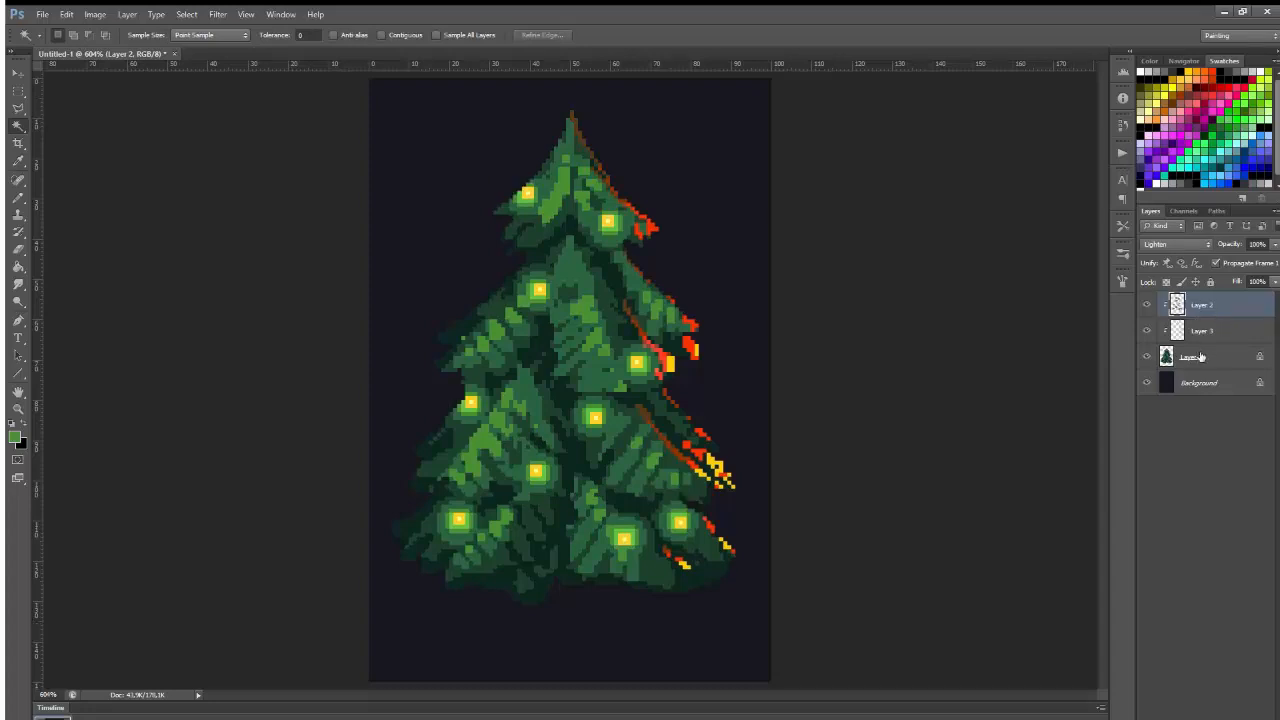
{"action": "left_click_drag", "start_coordinate": [1201, 357], "coordinate": [1195, 374]}
{"action": "key", "text": "v"}
{"action": "key", "text": "4"}
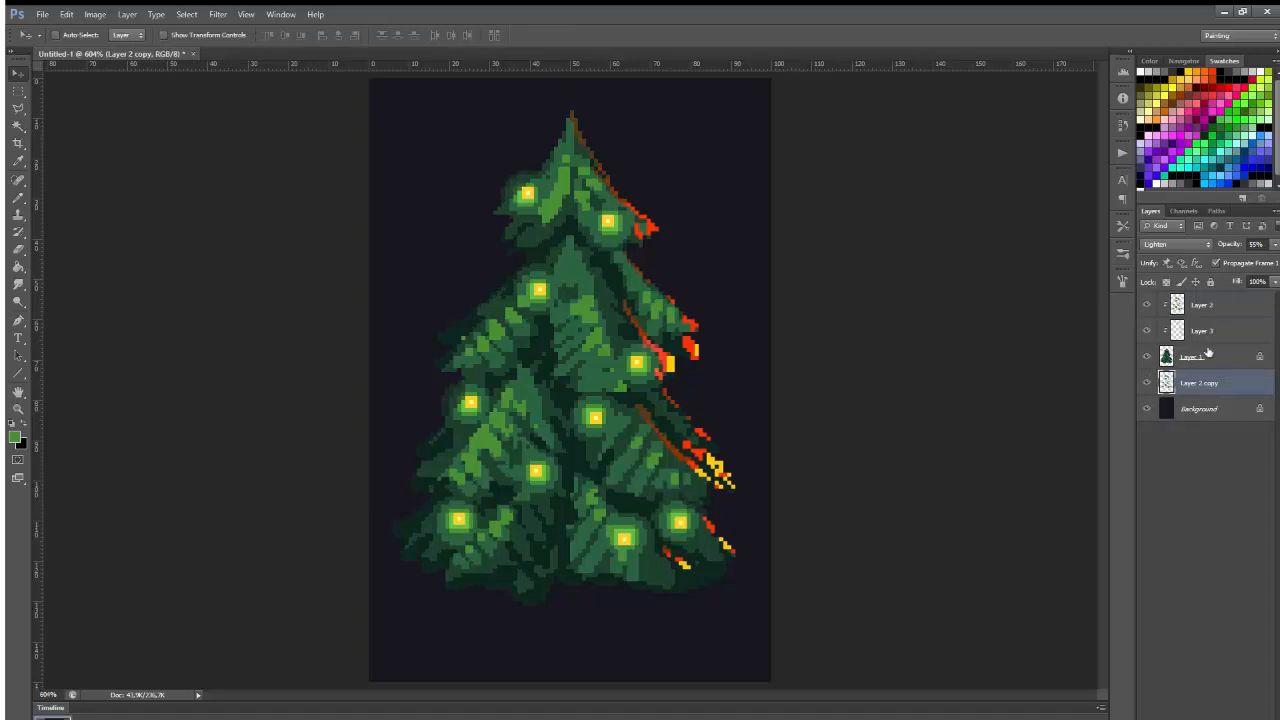
Move the lights layer and its copy together down past the tree's base and back up over the tree.
{"action": "left_click", "coordinate": [1220, 305], "text": "ctrl"}
{"action": "key", "text": "Down"}
{"action": "key", "text": "Down"}
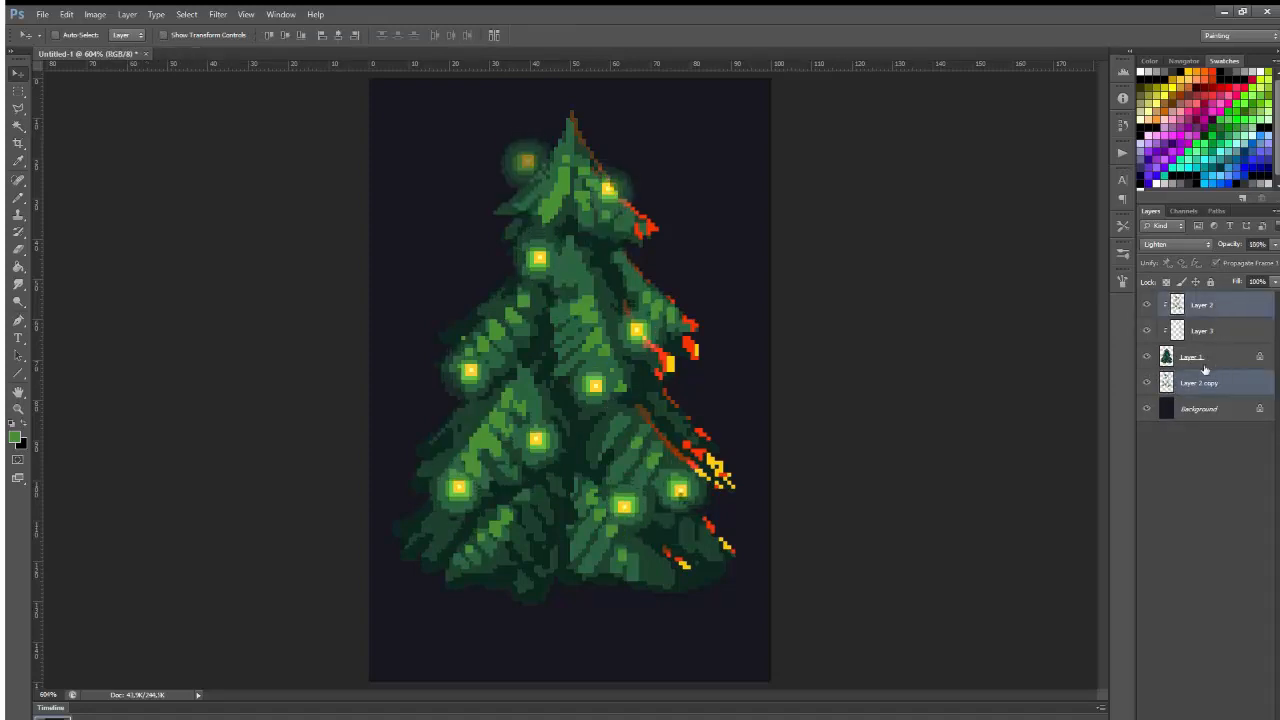
{"action": "key", "text": "Down"}
{"action": "key", "text": "Down"}
{"action": "key", "text": "Down"}
{"action": "key", "text": "Down"}
{"action": "key", "text": "Down"}
{"action": "key", "text": "Down"}
{"action": "key", "text": "Down"}
{"action": "key", "text": "Down"}
{"action": "key", "text": "Down"}
{"action": "key", "text": "Down"}
{"action": "key", "text": "Down"}
{"action": "key", "text": "Down"}
{"action": "key", "text": "Down"}
{"action": "key", "text": "Down"}
{"action": "key", "text": "Down"}
{"action": "key", "text": "Down"}
{"action": "key", "text": "Down"}
{"action": "key", "text": "Down"}
{"action": "key", "text": "Down"}
{"action": "key", "text": "Down"}
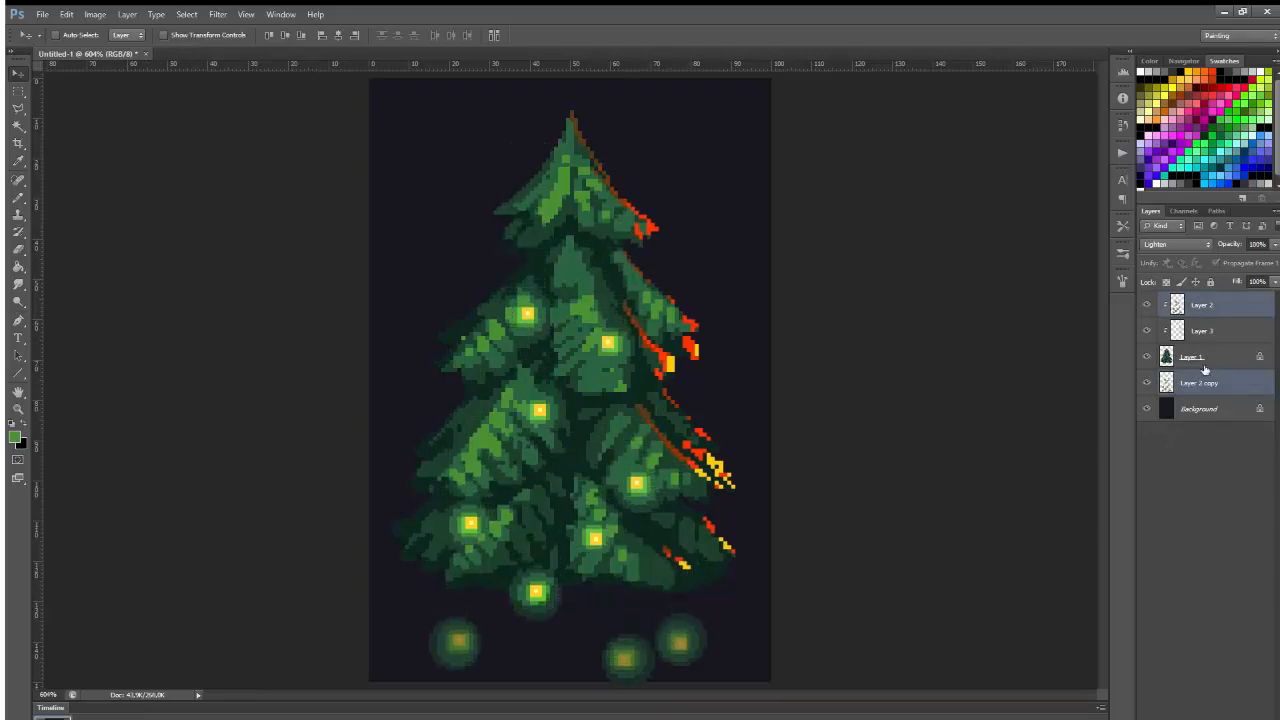
{"action": "key", "text": "Up"}
{"action": "key", "text": "Up"}
{"action": "key", "text": "Up"}
{"action": "key", "text": "Up"}
{"action": "key", "text": "Up"}
{"action": "key", "text": "Up"}
{"action": "key", "text": "Up"}
{"action": "key", "text": "Up"}
{"action": "key", "text": "Up"}
{"action": "key", "text": "Up"}
{"action": "key", "text": "Up"}
{"action": "key", "text": "Up"}
{"action": "key", "text": "Up"}
{"action": "key", "text": "Up"}
{"action": "key", "text": "Up"}
{"action": "key", "text": "Up"}
{"action": "key", "text": "Up"}
{"action": "key", "text": "Up"}
{"action": "key", "text": "Up"}
{"action": "key", "text": "Up"}
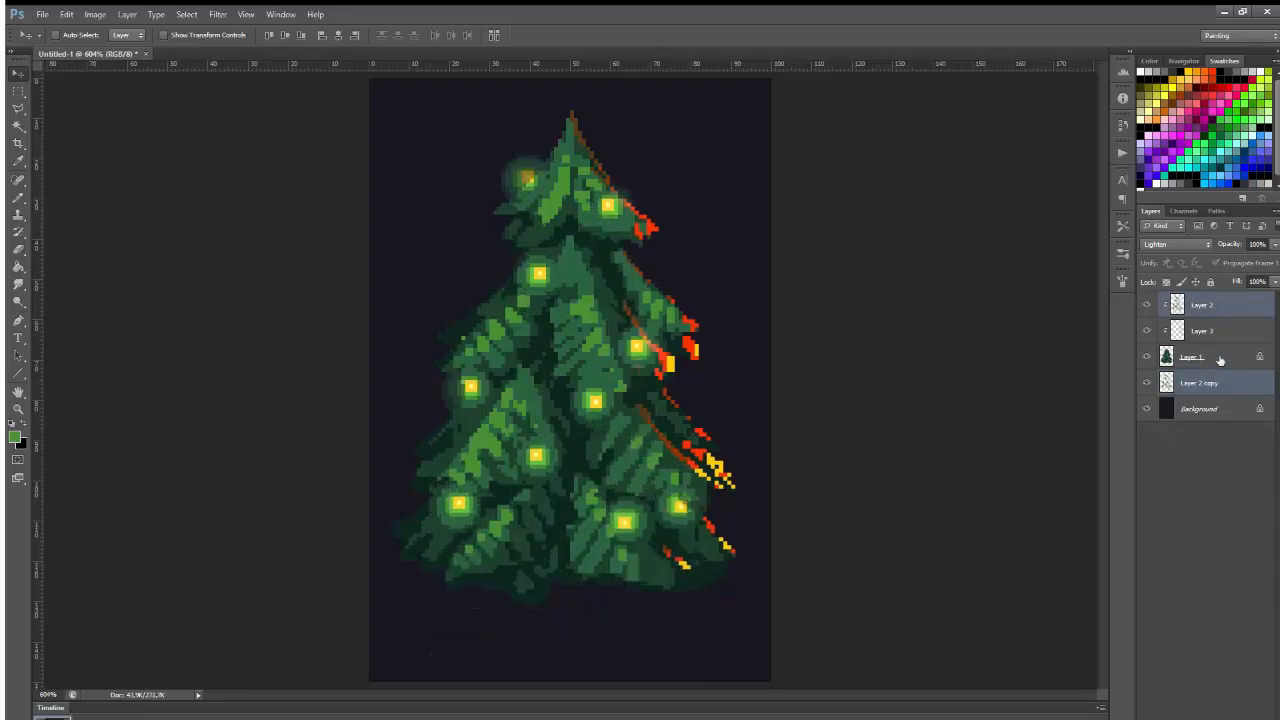
Create a new clipped layer directly above the rim-light layer.
{"action": "left_click", "coordinate": [1219, 385]}
{"action": "left_click", "coordinate": [1220, 408]}
{"action": "left_click", "coordinate": [1221, 384]}
{"action": "left_click", "coordinate": [1222, 360]}
{"action": "left_click", "coordinate": [1223, 331]}
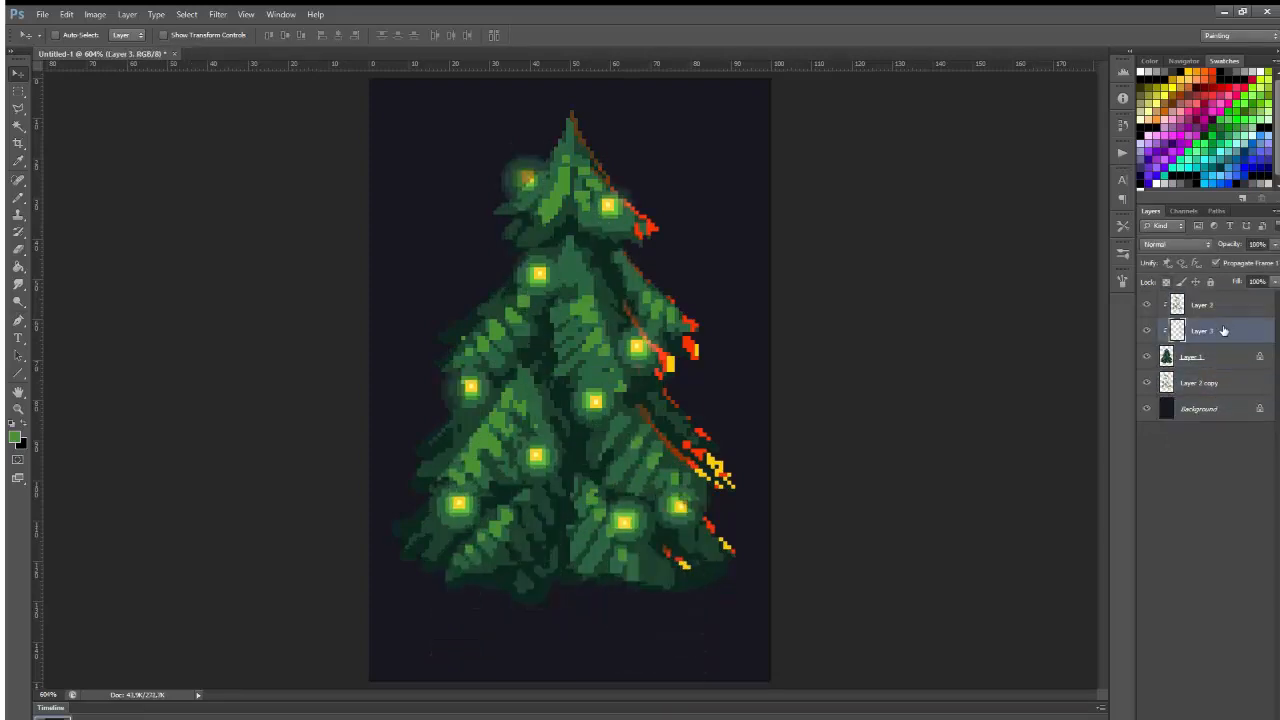
{"action": "key", "text": "ctrl+shift+n"}
{"action": "key", "text": "Return"}
Place the new layer above the lights layer and paint a short candle stem beneath the topmost light with a sampled dull yellow.
{"action": "left_click", "coordinate": [573, 232], "text": "ctrl"}
{"action": "left_click", "coordinate": [579, 236], "text": "ctrl"}
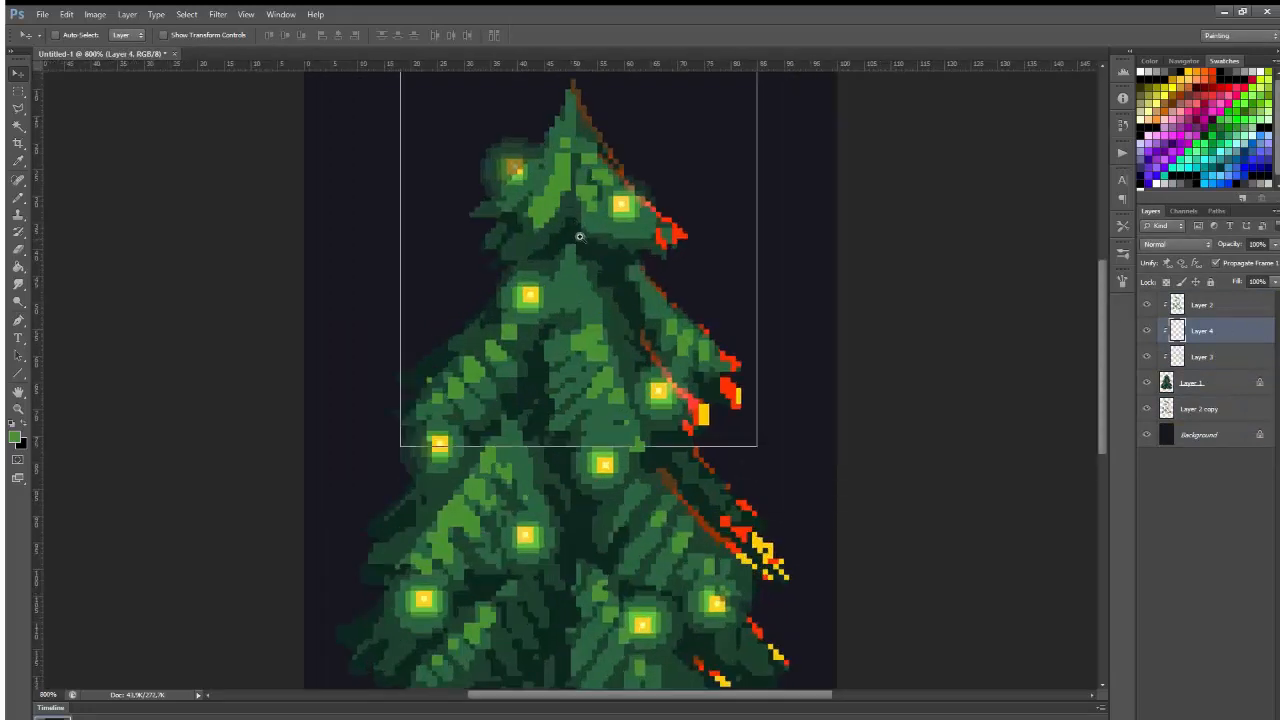
{"action": "left_click", "coordinate": [579, 236], "text": "ctrl"}
{"action": "key", "text": "i"}
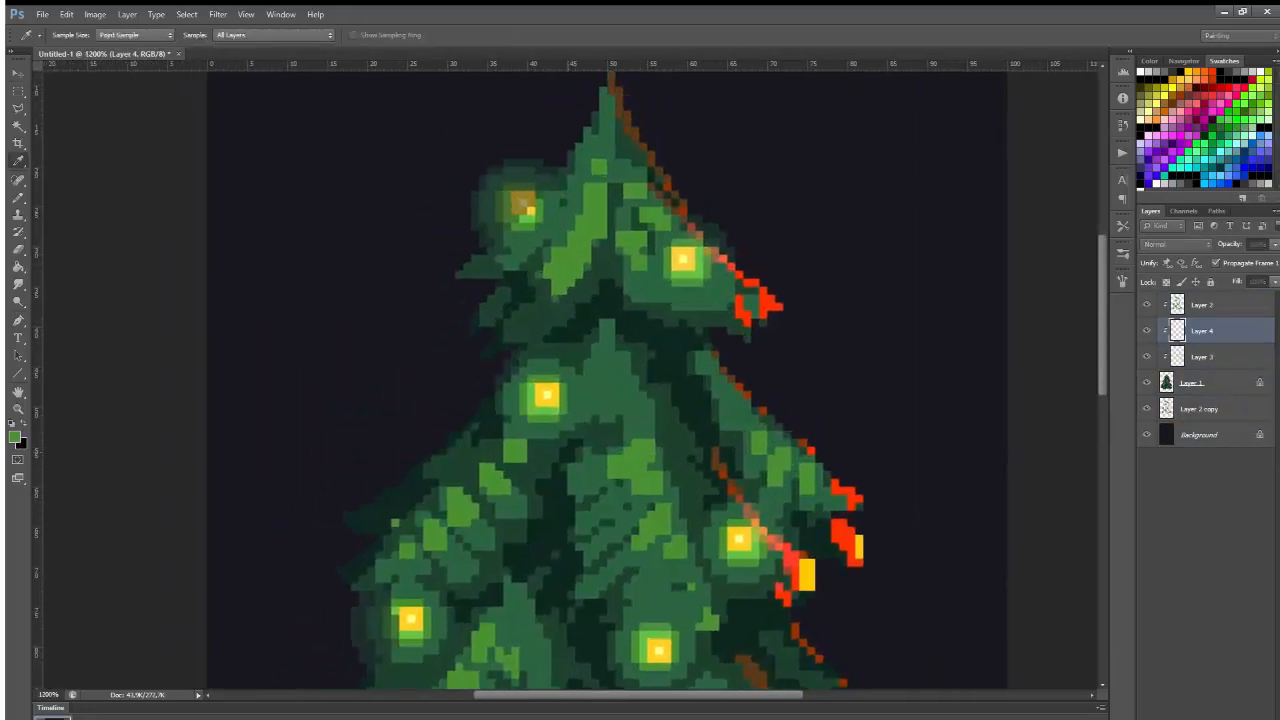
{"action": "left_click", "coordinate": [521, 226]}
{"action": "key", "text": "b"}
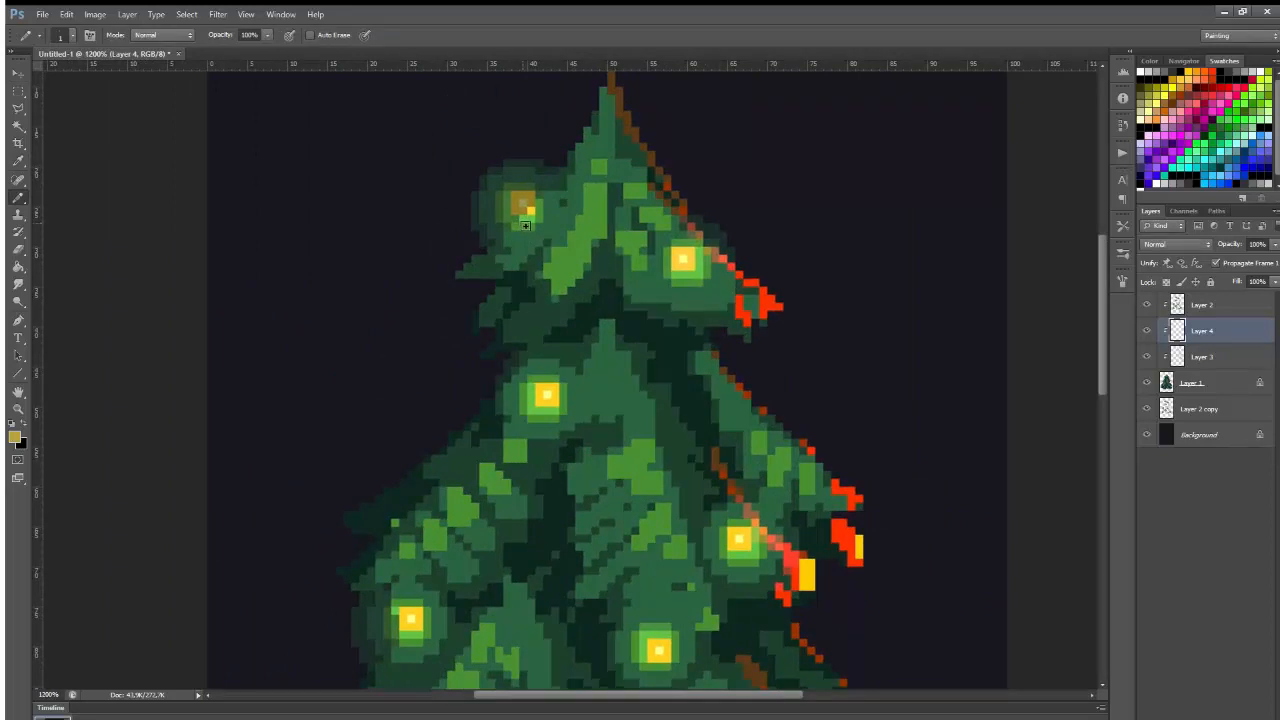
{"action": "left_click_drag", "start_coordinate": [525, 226], "coordinate": [527, 249]}
{"action": "key", "text": "ctrl+z"}
{"action": "left_click_drag", "start_coordinate": [1205, 330], "coordinate": [1227, 298]}
{"action": "left_click_drag", "start_coordinate": [527, 235], "coordinate": [531, 232]}
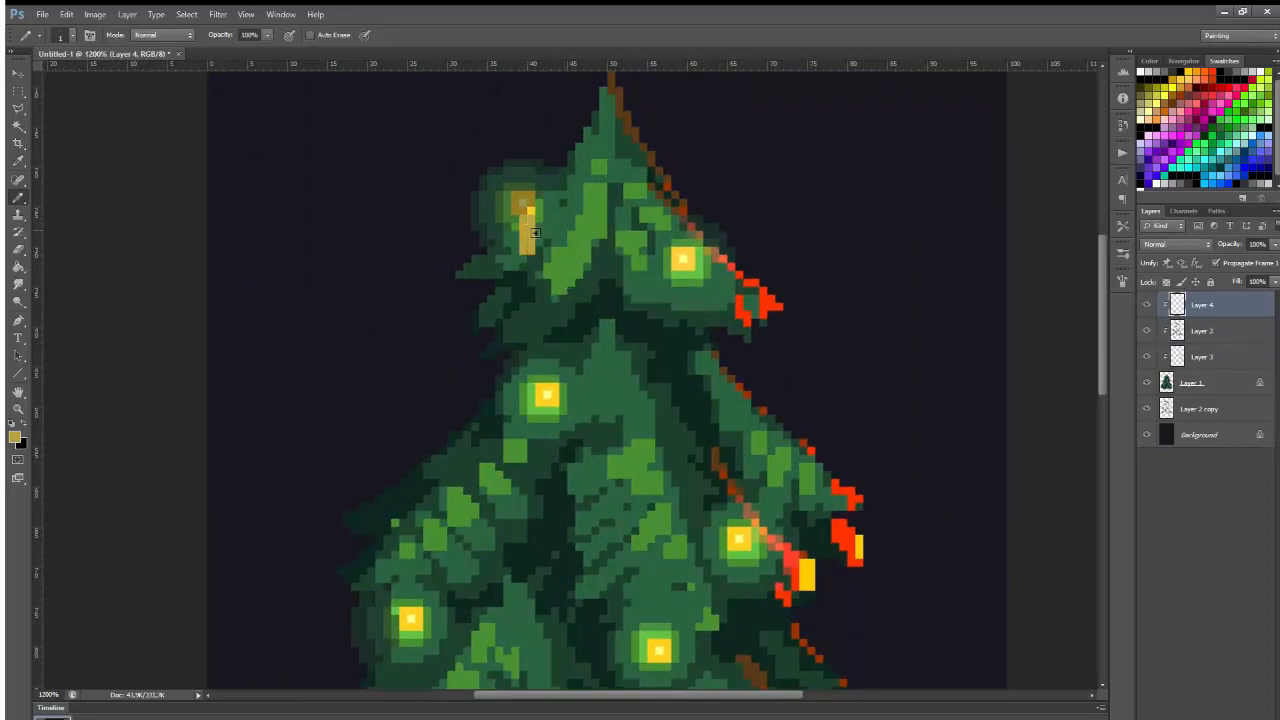
Shade the candle stem towards its base with a darker orange-brown.
{"action": "left_click", "coordinate": [1181, 93]}
{"action": "left_click_drag", "start_coordinate": [524, 238], "coordinate": [531, 250]}
{"action": "left_click", "coordinate": [525, 227], "text": "alt"}
{"action": "left_click", "coordinate": [526, 235], "text": "alt"}
Copy the shaded candle stem beneath each of the remaining lights on the tree.
{"action": "key", "text": "m"}
{"action": "key", "text": "v"}
{"action": "mouse_move", "coordinate": [519, 214]}
{"action": "left_mouse_down"}
{"action": "mouse_move", "coordinate": [535, 254]}
{"action": "mouse_move", "coordinate": [691, 314]}
{"action": "mouse_move", "coordinate": [547, 452]}
{"action": "mouse_move", "coordinate": [551, 442]}
{"action": "left_mouse_up"}
{"action": "mouse_move", "coordinate": [551, 442]}
{"action": "left_mouse_down"}
{"action": "mouse_move", "coordinate": [417, 658]}
{"action": "mouse_move", "coordinate": [743, 577]}
{"action": "left_mouse_up"}
{"action": "left_click_drag", "start_coordinate": [743, 577], "coordinate": [801, 369]}
{"action": "mouse_move", "coordinate": [801, 369]}
{"action": "left_mouse_down"}
{"action": "mouse_move", "coordinate": [728, 497]}
{"action": "mouse_move", "coordinate": [720, 489]}
{"action": "left_mouse_up"}
{"action": "left_click_drag", "start_coordinate": [720, 489], "coordinate": [600, 592]}
{"action": "left_click_drag", "start_coordinate": [622, 547], "coordinate": [696, 351]}
{"action": "mouse_move", "coordinate": [674, 394]}
{"action": "left_mouse_down"}
{"action": "mouse_move", "coordinate": [531, 503]}
{"action": "mouse_move", "coordinate": [522, 495]}
{"action": "mouse_move", "coordinate": [851, 533]}
{"action": "mouse_move", "coordinate": [964, 499]}
{"action": "left_mouse_up"}
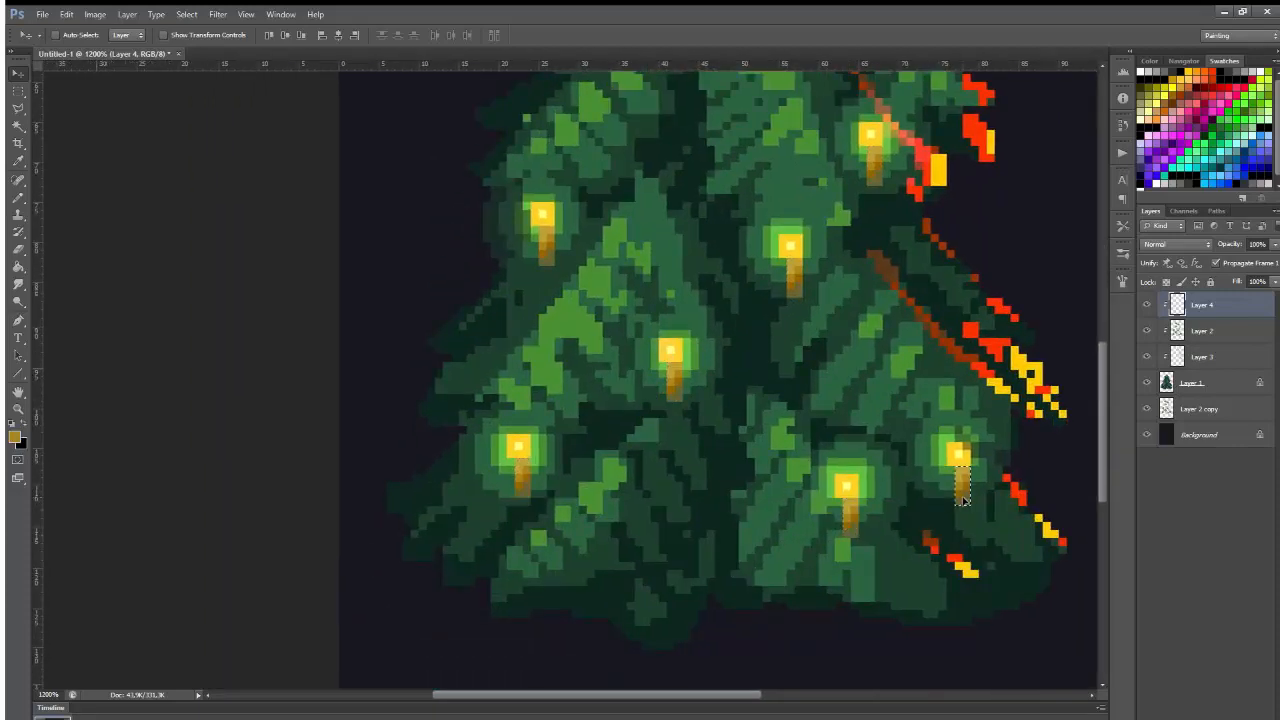
{"action": "key", "text": "ctrl+d"}
Place the candle layer beneath the lights layer and check the tree at 100% zoom.
{"action": "left_click_drag", "start_coordinate": [1211, 306], "coordinate": [1194, 350]}
{"action": "key", "text": "ctrl+1"}
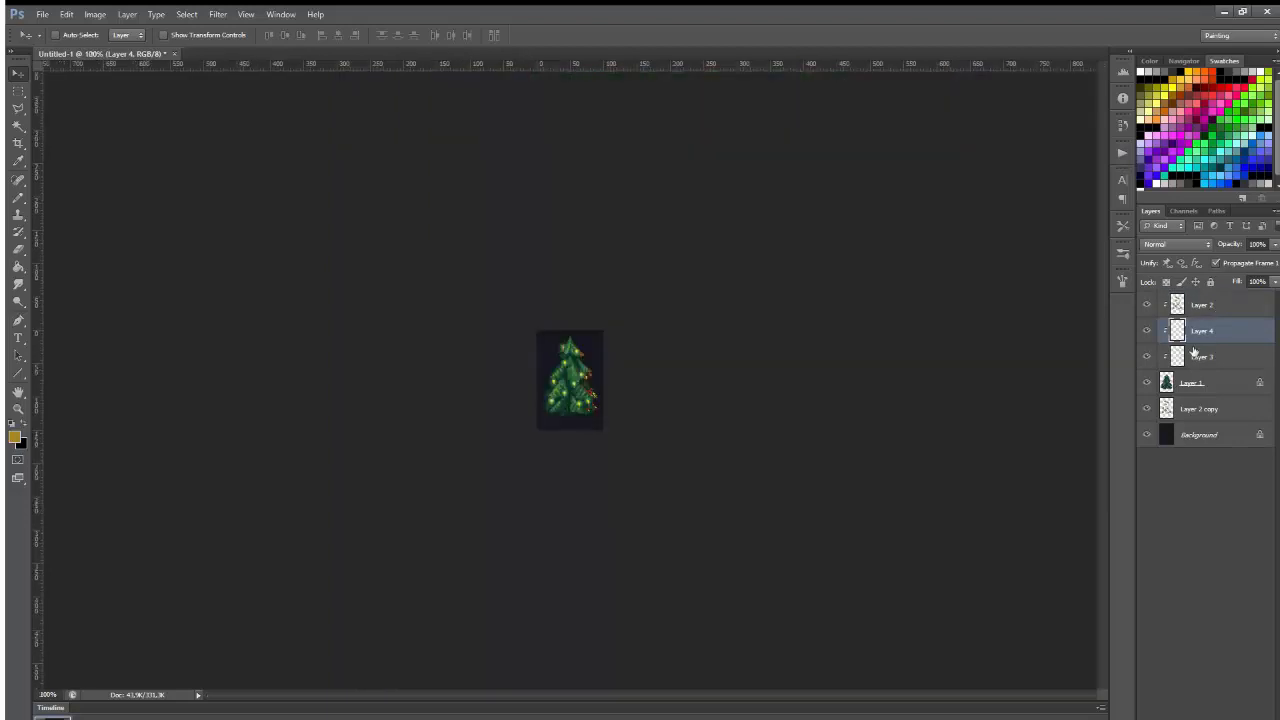
{"action": "key", "text": "ctrl+plus"}
{"action": "key", "text": "ctrl+plus"}
{"action": "key", "text": "ctrl+plus"}
{"action": "key", "text": "ctrl+plus"}
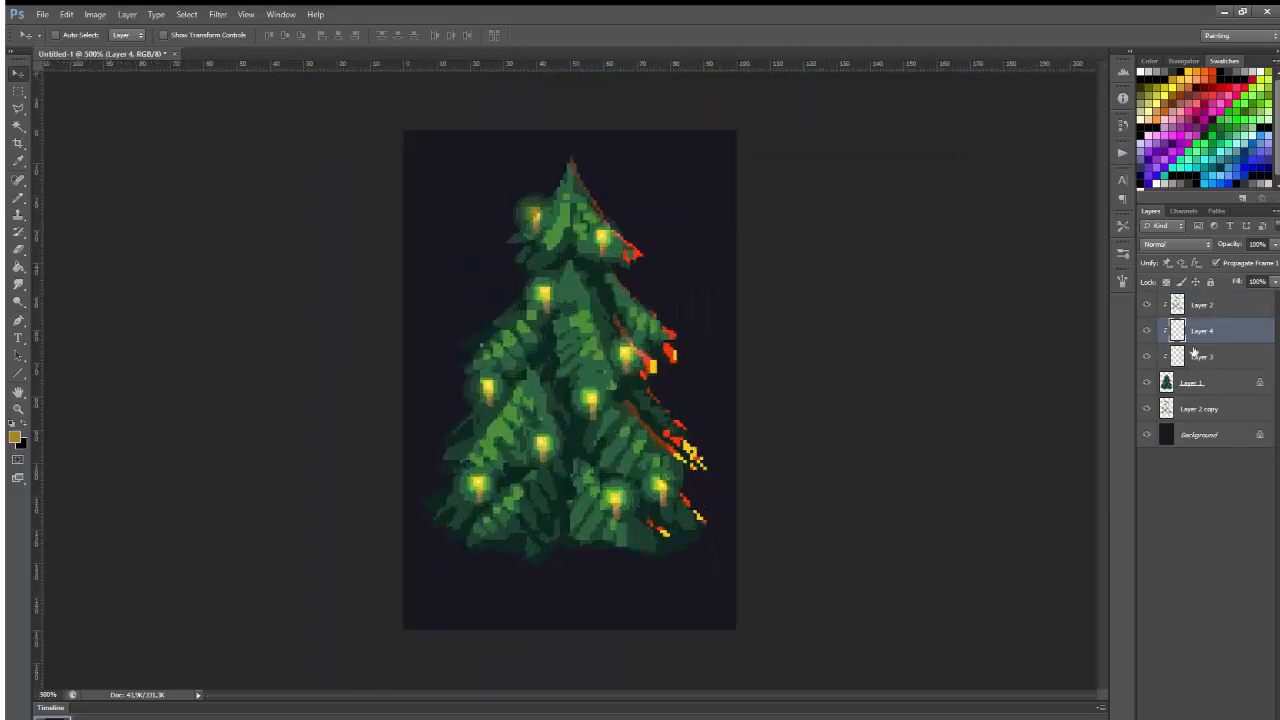
Duplicate the lights layer beneath the candle layer and shift the copy down a few pixels.
{"action": "left_click", "coordinate": [1231, 312]}
{"action": "key", "text": "space"}
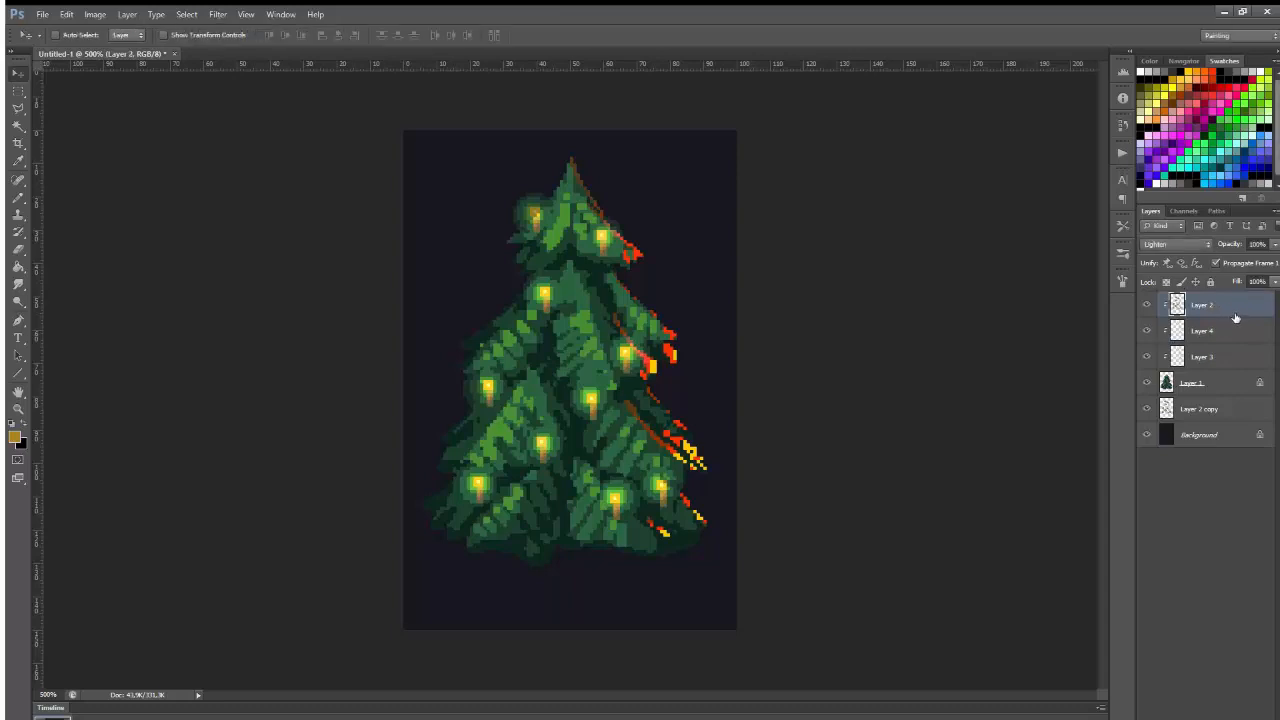
{"action": "left_click_drag", "start_coordinate": [1234, 314], "coordinate": [1218, 360]}
{"action": "key", "text": "Down"}
{"action": "key", "text": "Down"}
{"action": "key", "text": "Down"}
{"action": "key", "text": "Down"}
Select the yellow cores on the duplicated lights layer and recolour them with a sampled halo green.
{"action": "key", "text": "i"}
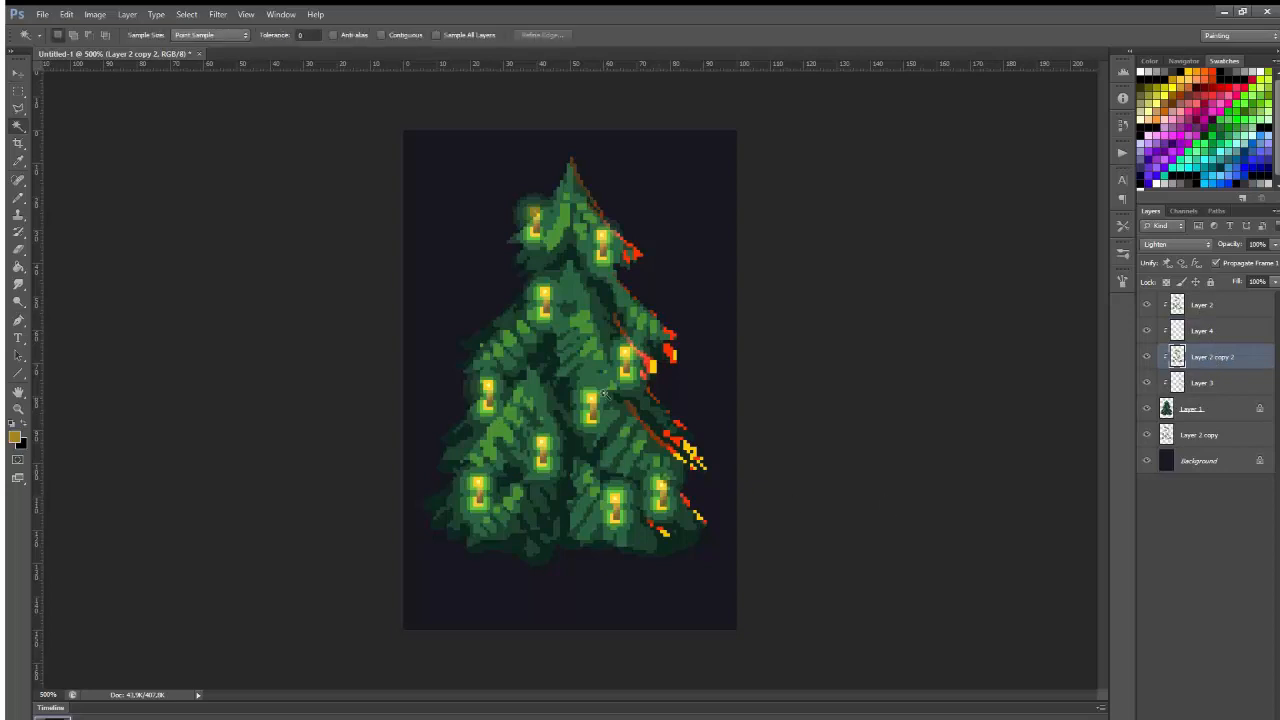
{"action": "left_click", "coordinate": [531, 318]}
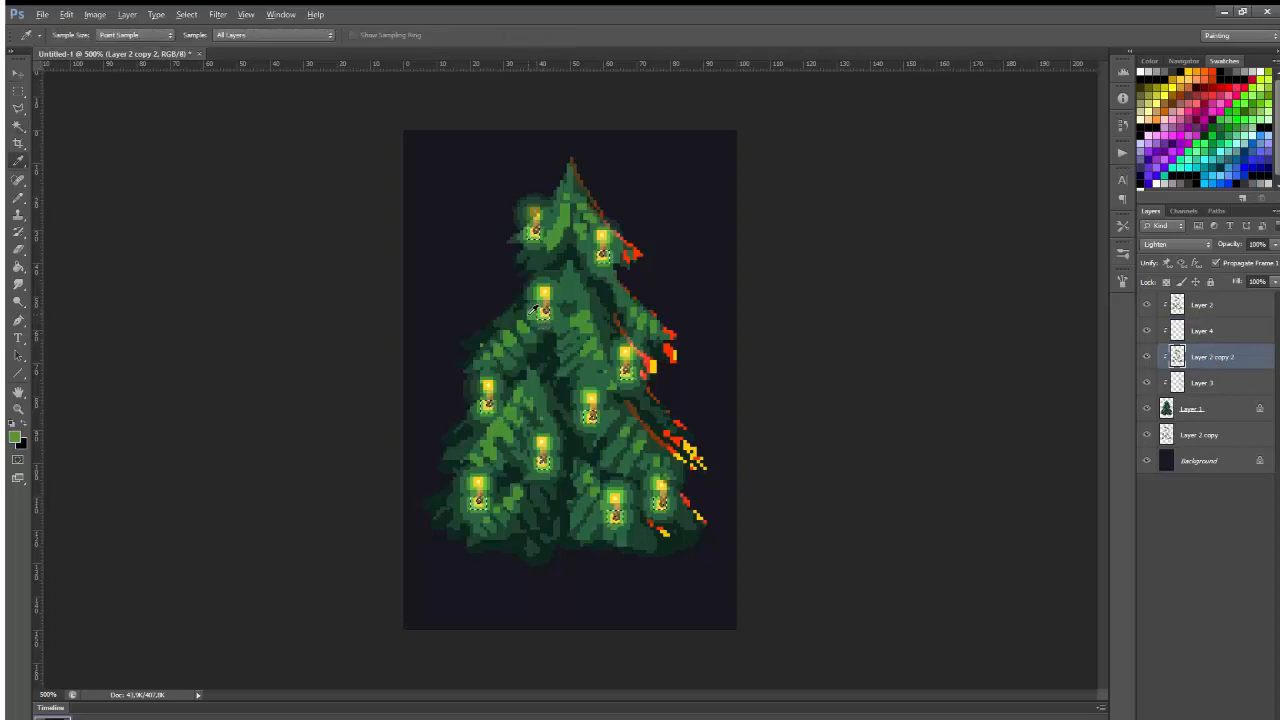
{"action": "key", "text": "v"}
{"action": "key", "text": "e"}
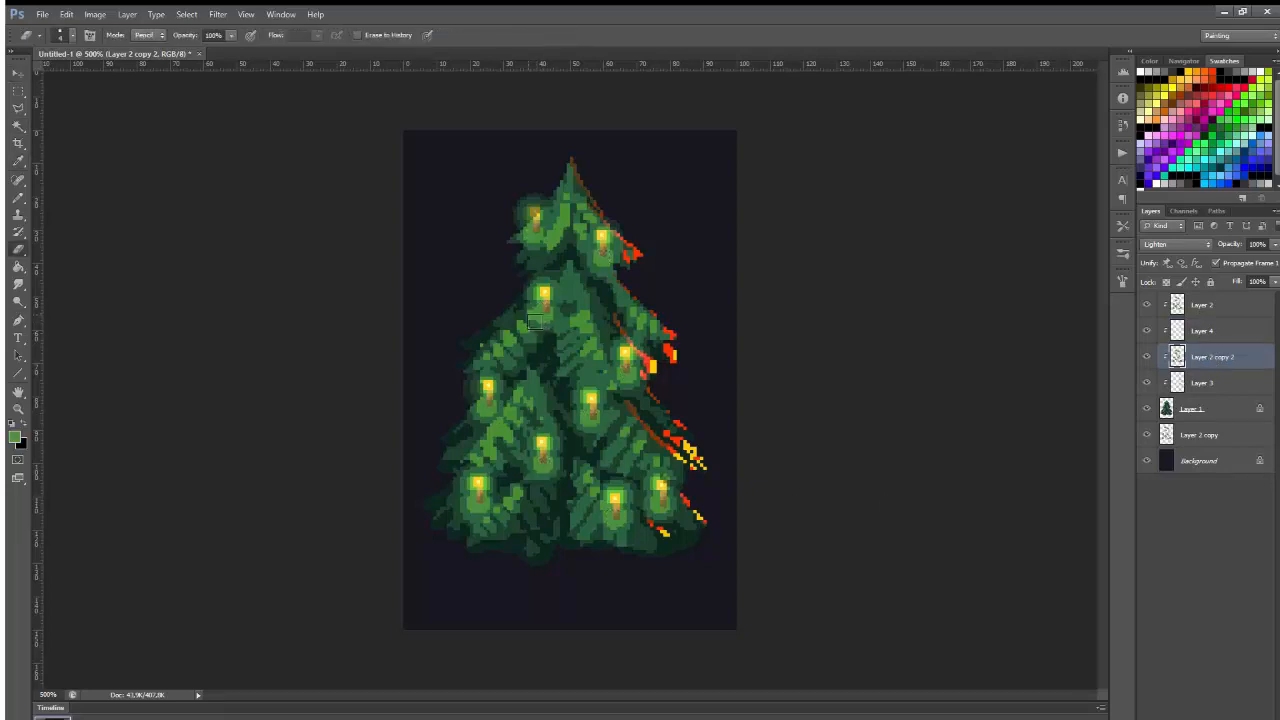
Erase the duplicated glow just below the candle bases on the tree's left half, enlarging the eraser as needed.
{"action": "left_click_drag", "start_coordinate": [538, 463], "coordinate": [546, 464]}
{"action": "left_click_drag", "start_coordinate": [475, 504], "coordinate": [486, 506]}
{"action": "left_click_drag", "start_coordinate": [485, 407], "coordinate": [494, 410]}
{"action": "key", "text": "bracketright"}
{"action": "key", "text": "bracketright"}
{"action": "left_click_drag", "start_coordinate": [553, 319], "coordinate": [548, 315]}
{"action": "left_click", "coordinate": [537, 236]}
Erase the duplicated glow just below the candle bases on the tree's right half and check the result at 100% zoom.
{"action": "left_click_drag", "start_coordinate": [612, 251], "coordinate": [607, 267]}
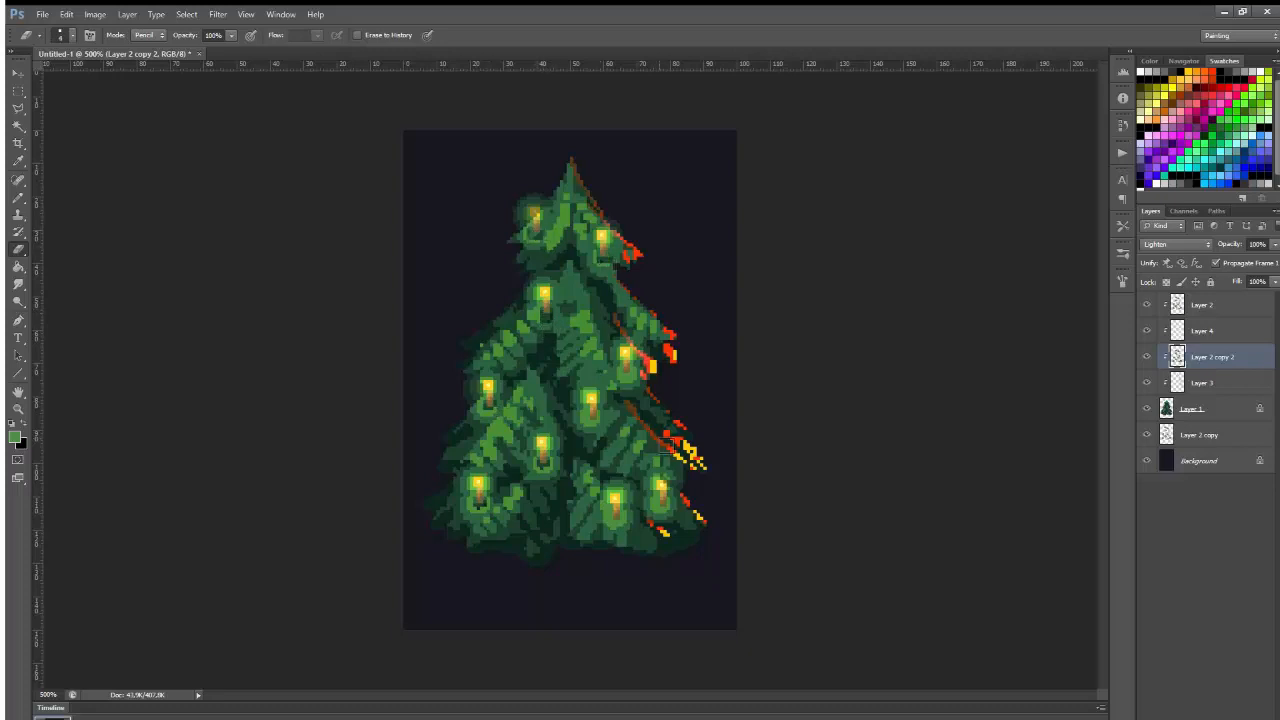
{"action": "left_click_drag", "start_coordinate": [669, 508], "coordinate": [621, 520]}
{"action": "left_click", "coordinate": [618, 518]}
{"action": "key", "text": "ctrl+1"}
{"action": "key", "text": "ctrl+plus"}
{"action": "key", "text": "ctrl+plus"}
{"action": "key", "text": "ctrl+plus"}
{"action": "key", "text": "ctrl+plus"}
{"action": "key", "text": "ctrl+plus"}
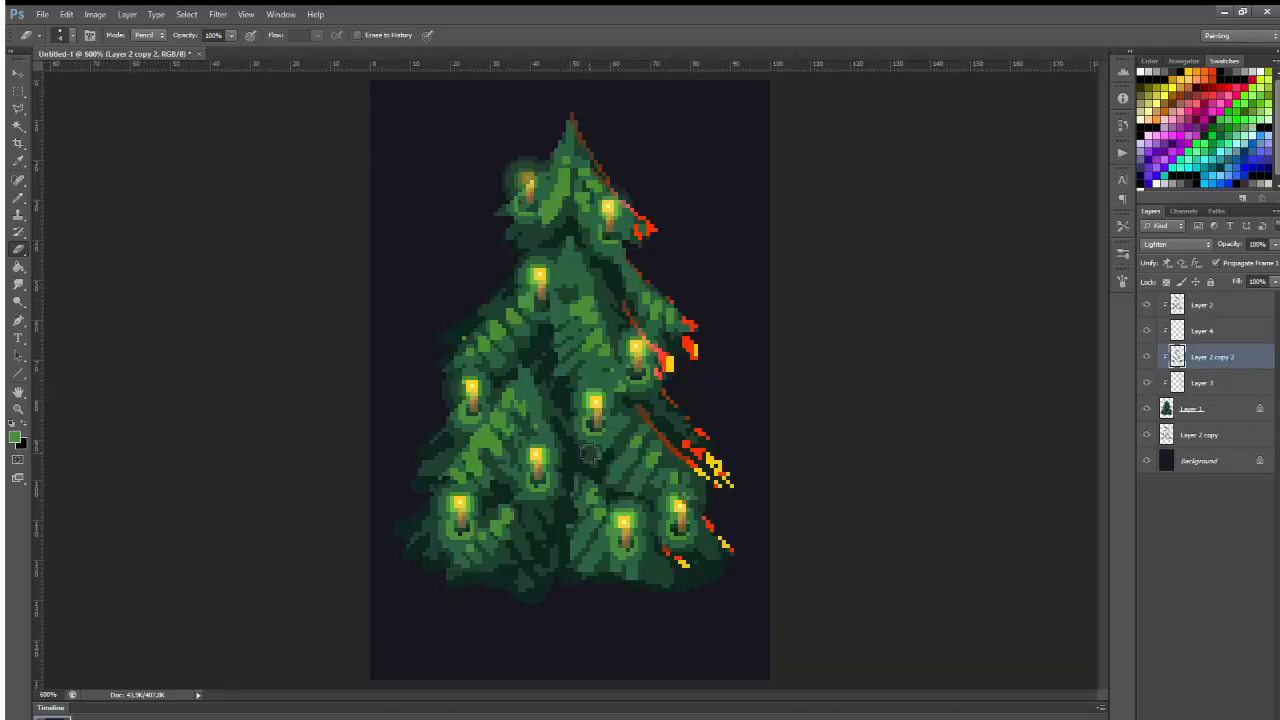
Paint thin purplish-grey rim-light strokes along the left branch tips of all the tree's tiers.
{"action": "left_click", "coordinate": [1205, 385]}
{"action": "key", "text": "b"}
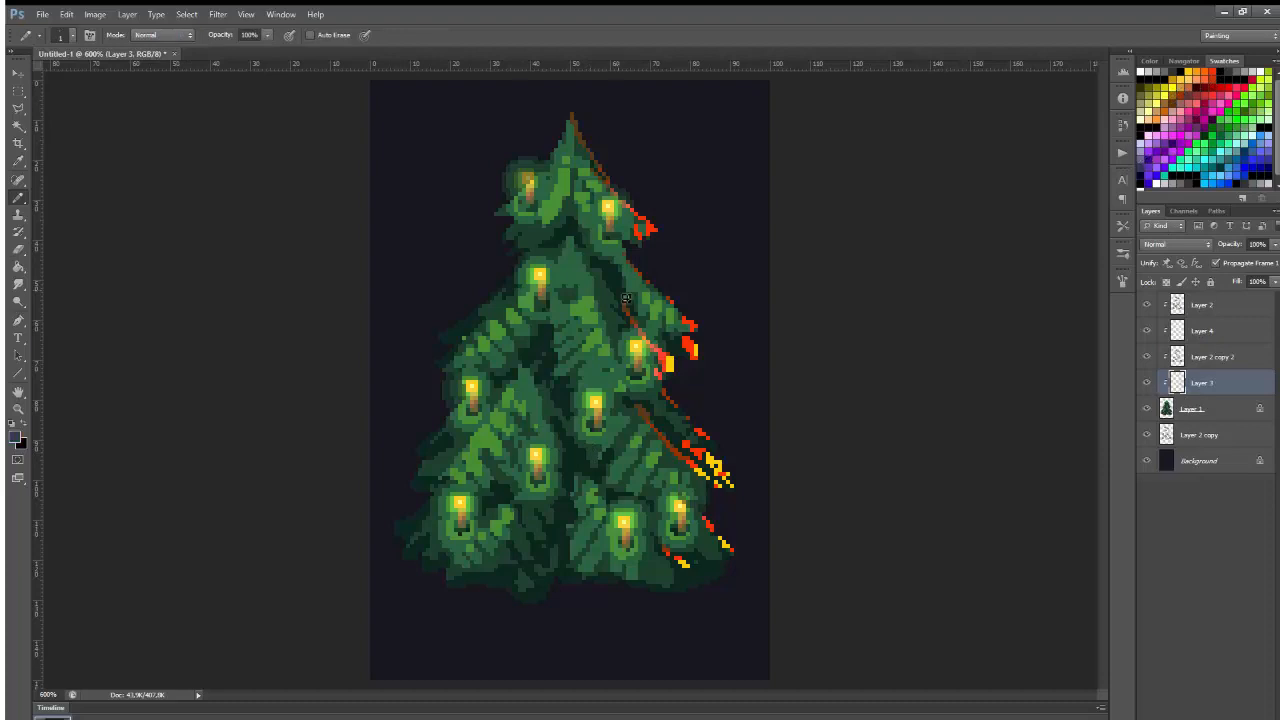
{"action": "key", "text": "ctrl+z"}
{"action": "left_click", "coordinate": [506, 208], "text": "alt"}
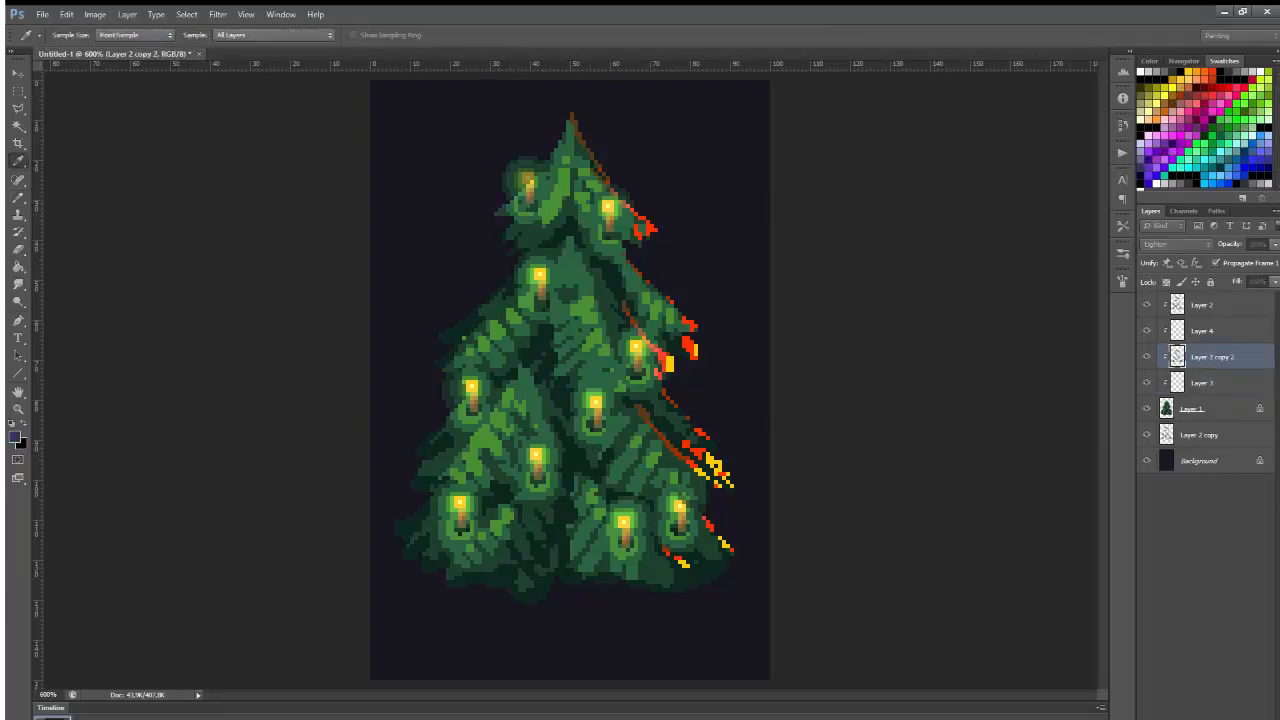
{"action": "left_click", "coordinate": [499, 211]}
{"action": "left_click_drag", "start_coordinate": [518, 226], "coordinate": [490, 300]}
{"action": "mouse_move", "coordinate": [470, 317]}
{"action": "left_mouse_down"}
{"action": "mouse_move", "coordinate": [440, 335]}
{"action": "mouse_move", "coordinate": [438, 361]}
{"action": "left_mouse_up"}
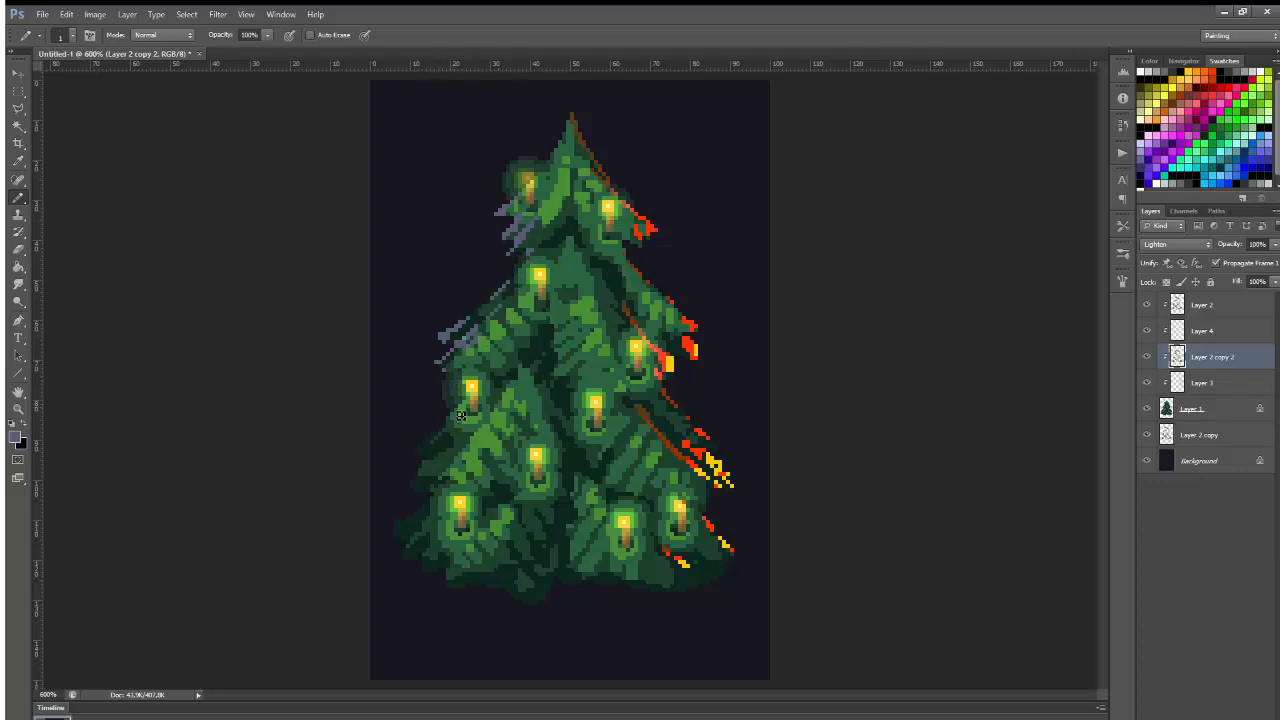
{"action": "mouse_move", "coordinate": [446, 428]}
{"action": "left_mouse_down"}
{"action": "mouse_move", "coordinate": [444, 481]}
{"action": "mouse_move", "coordinate": [413, 484]}
{"action": "left_mouse_up"}
{"action": "left_click_drag", "start_coordinate": [396, 528], "coordinate": [432, 500]}
{"action": "mouse_move", "coordinate": [398, 532]}
{"action": "left_mouse_down"}
{"action": "mouse_move", "coordinate": [435, 526]}
{"action": "mouse_move", "coordinate": [404, 554]}
{"action": "left_mouse_up"}
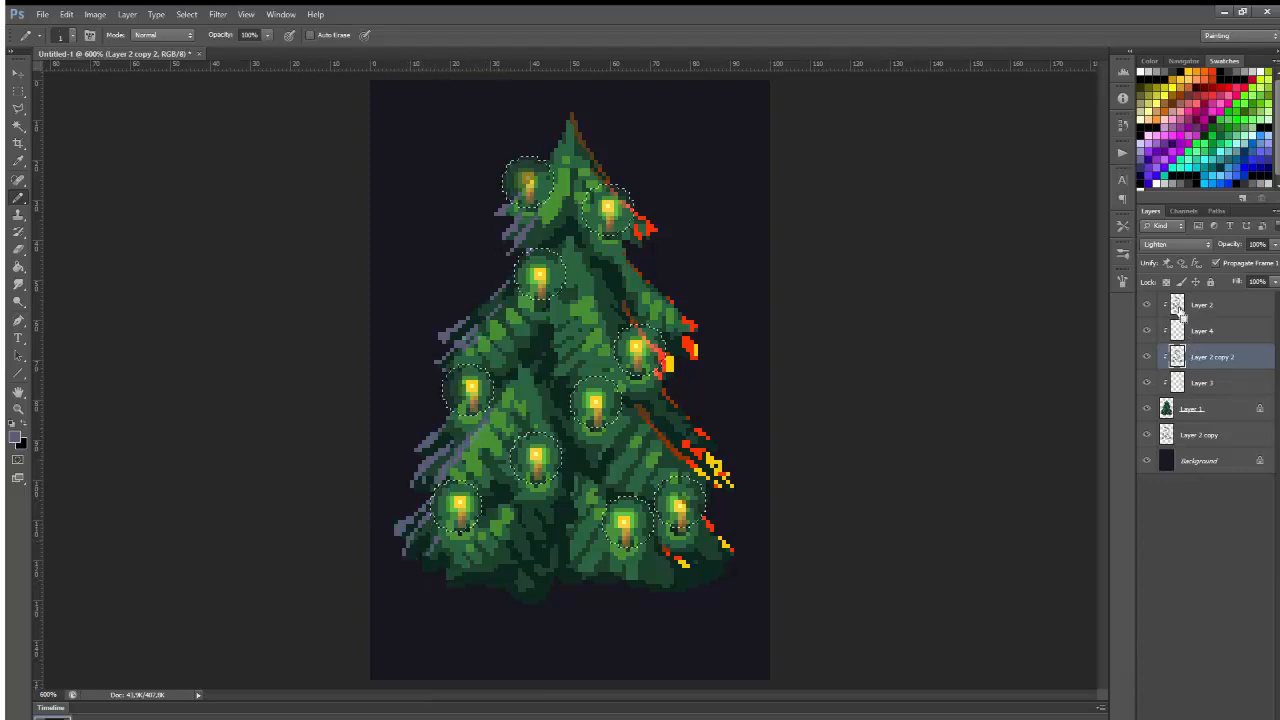
{"action": "left_click", "coordinate": [1178, 356], "text": "ctrl"}
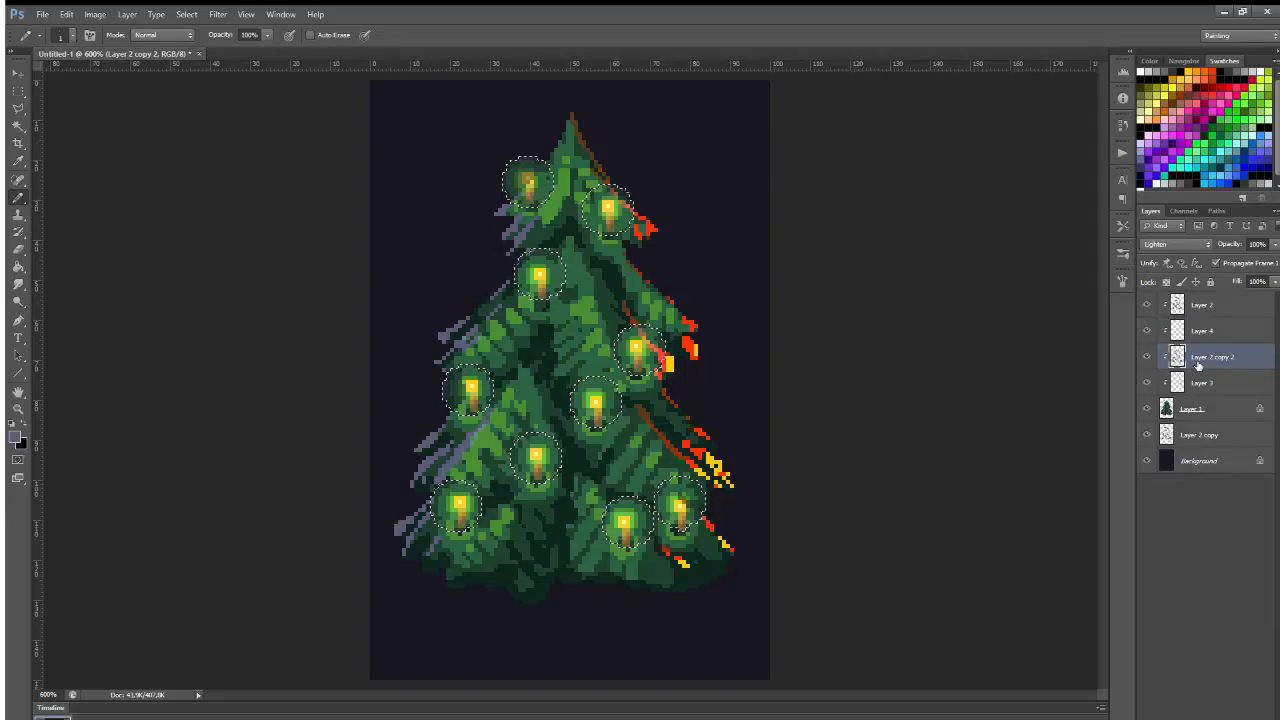
{"action": "left_click", "coordinate": [1180, 306], "text": "ctrl+shift"}
{"action": "left_click", "coordinate": [1184, 308], "text": "ctrl+shift"}
{"action": "left_click", "coordinate": [1206, 323]}
{"action": "key", "text": "Delete"}
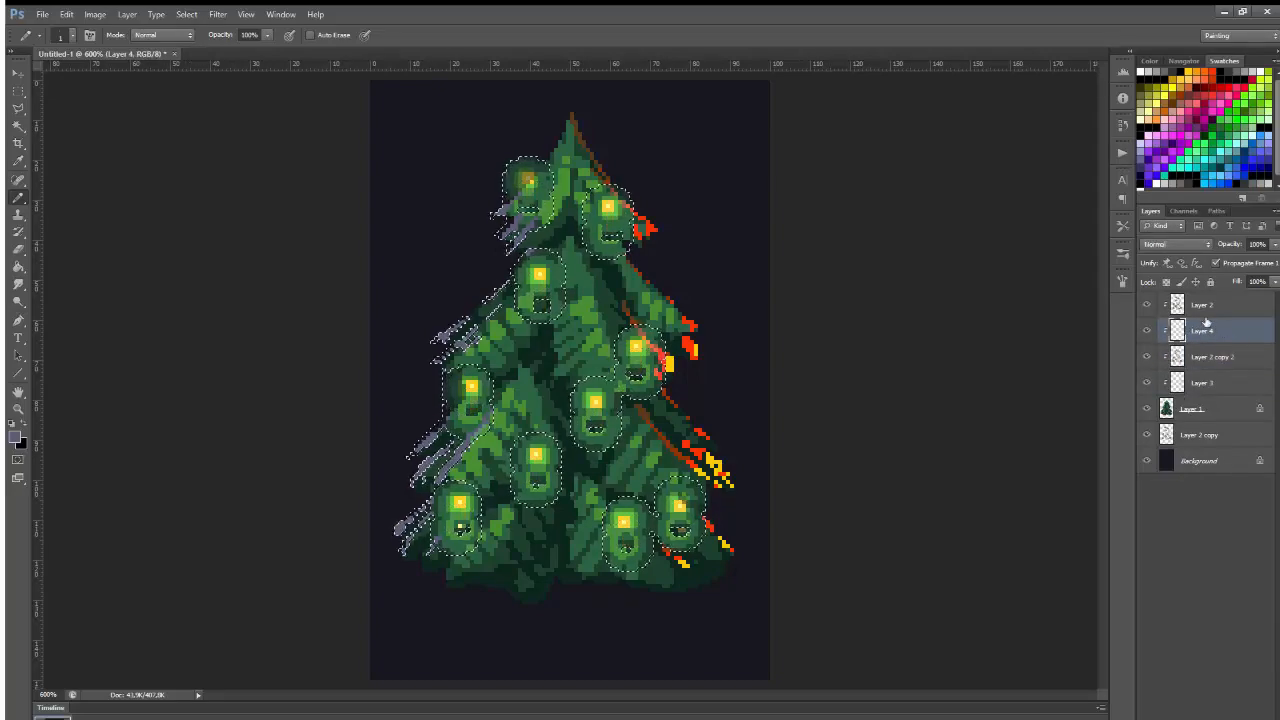
{"action": "key", "text": "ctrl+z"}
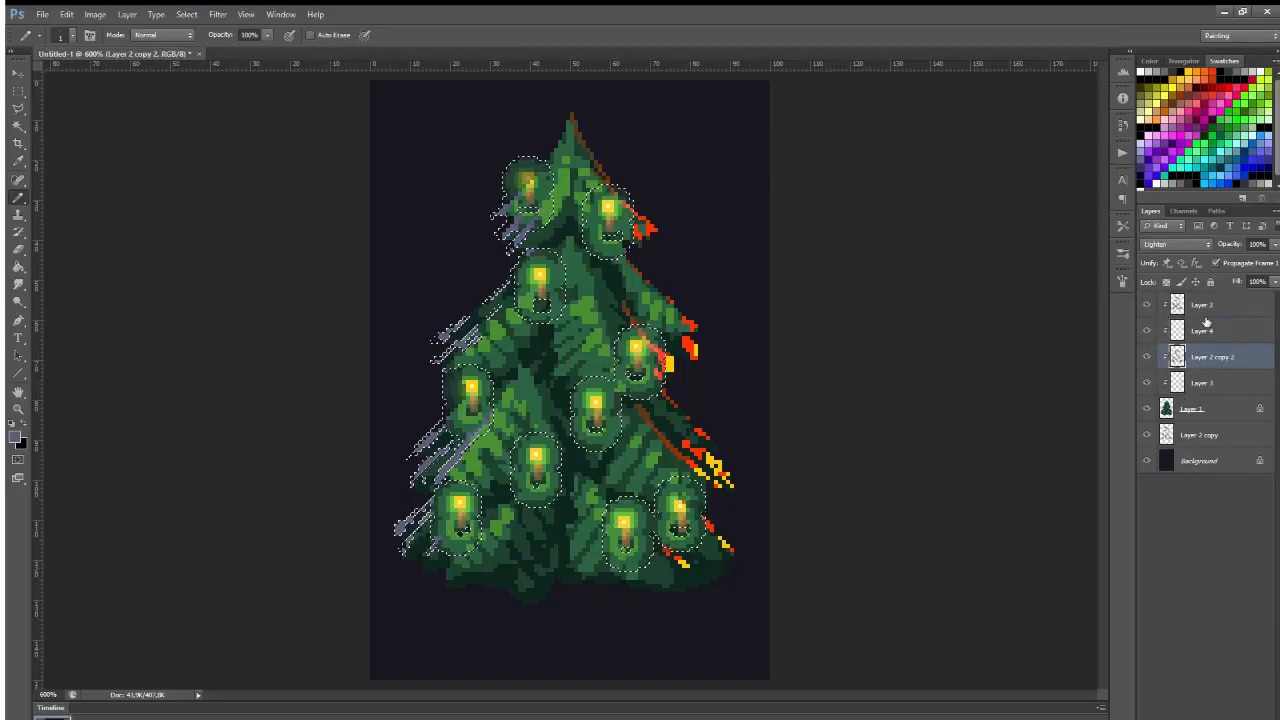
{"action": "left_click", "coordinate": [1204, 382]}
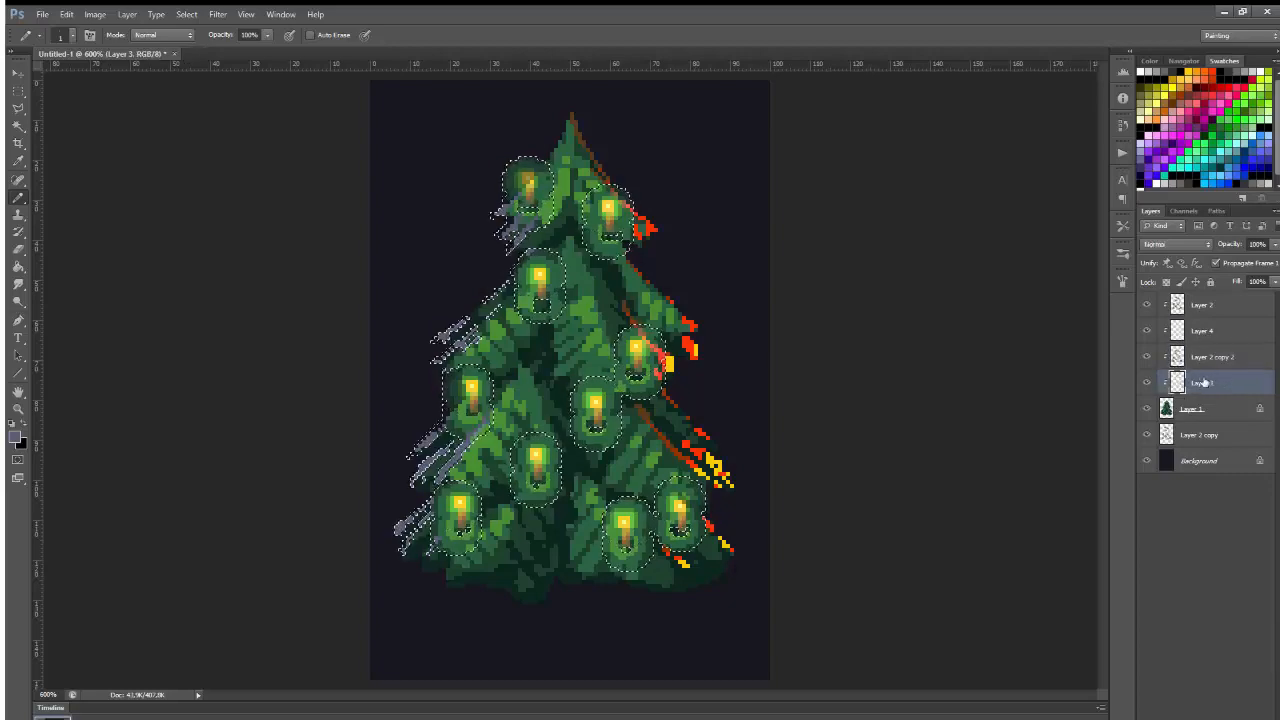
{"action": "key", "text": "m"}
{"action": "left_click_drag", "start_coordinate": [766, 86], "coordinate": [568, 657]}
{"action": "key", "text": "ctrl+d"}
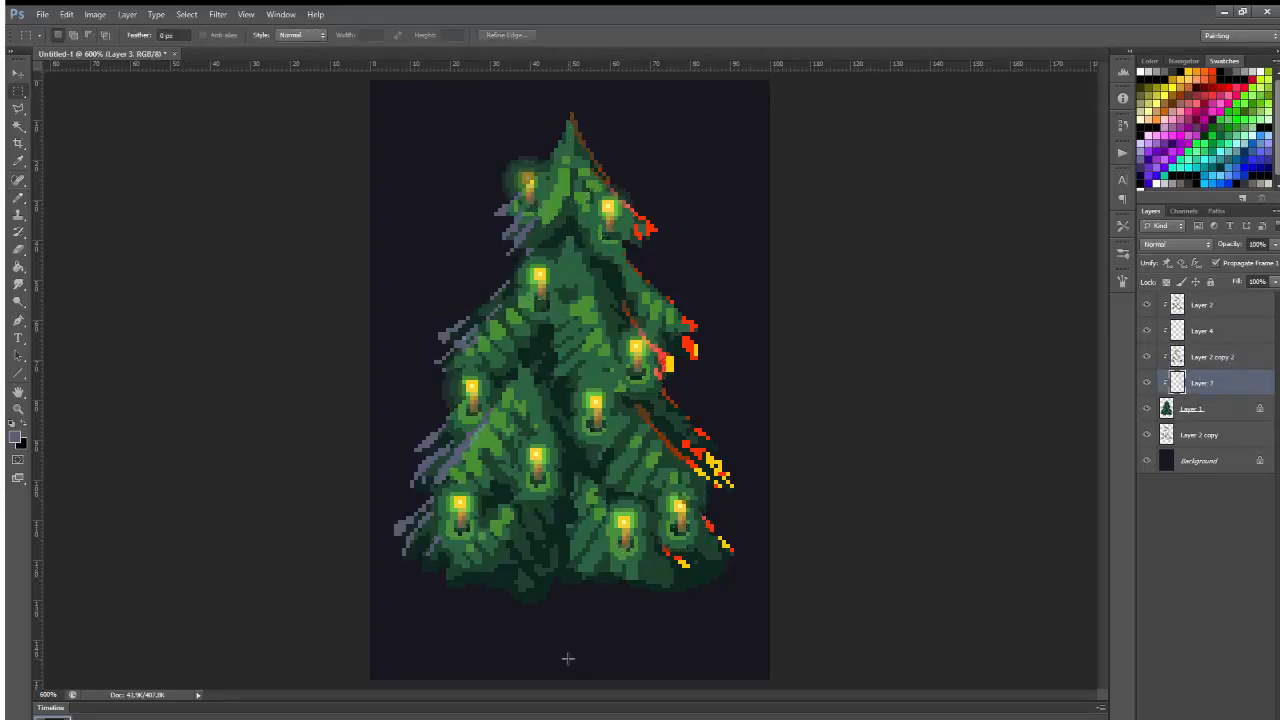
{"action": "key", "text": "ctrl+z"}
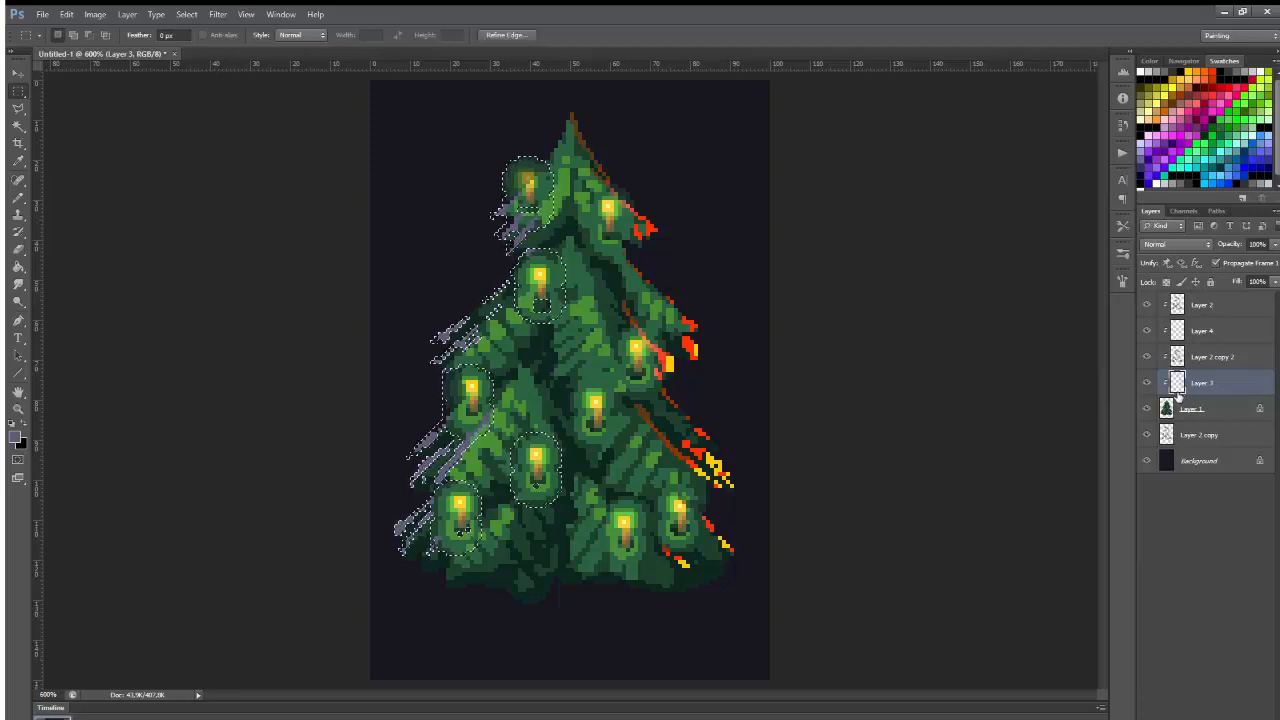
{"action": "key", "text": "ctrl+d"}
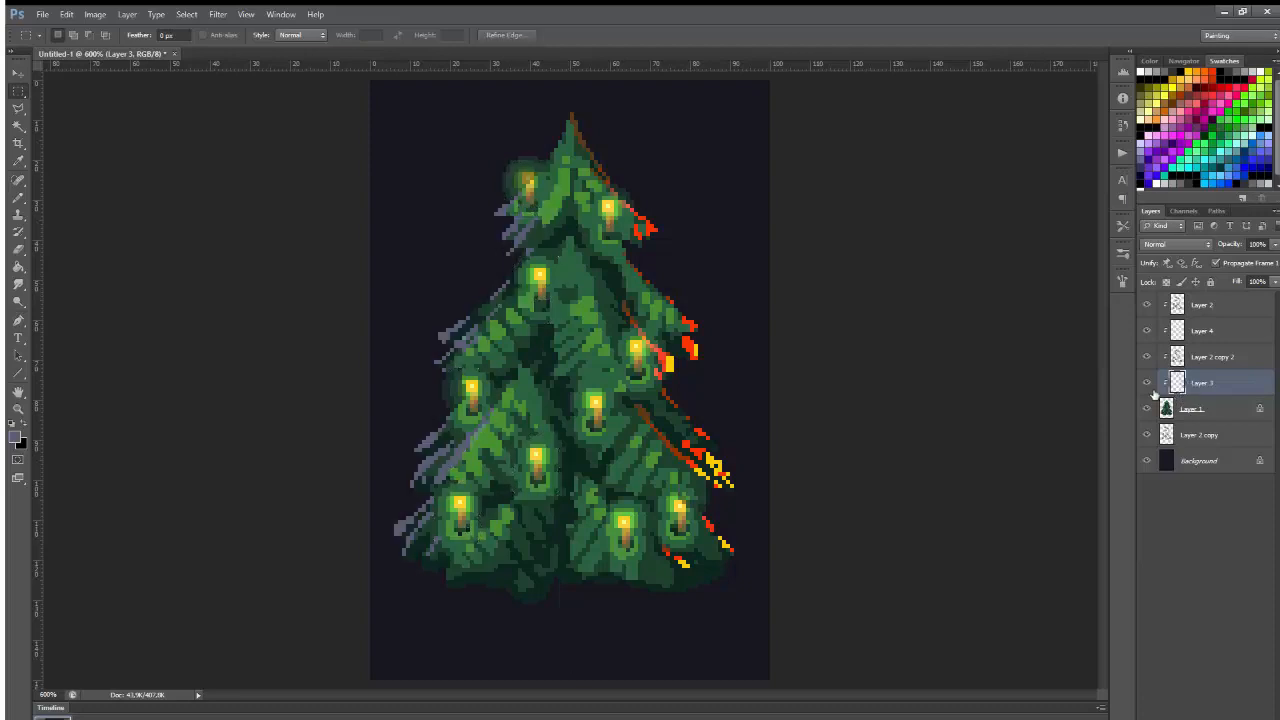
Load the duplicated glow layer's pixels as a selection and limit it to the tree's left half.
{"action": "key", "text": "v"}
{"action": "left_click", "coordinate": [1185, 408]}
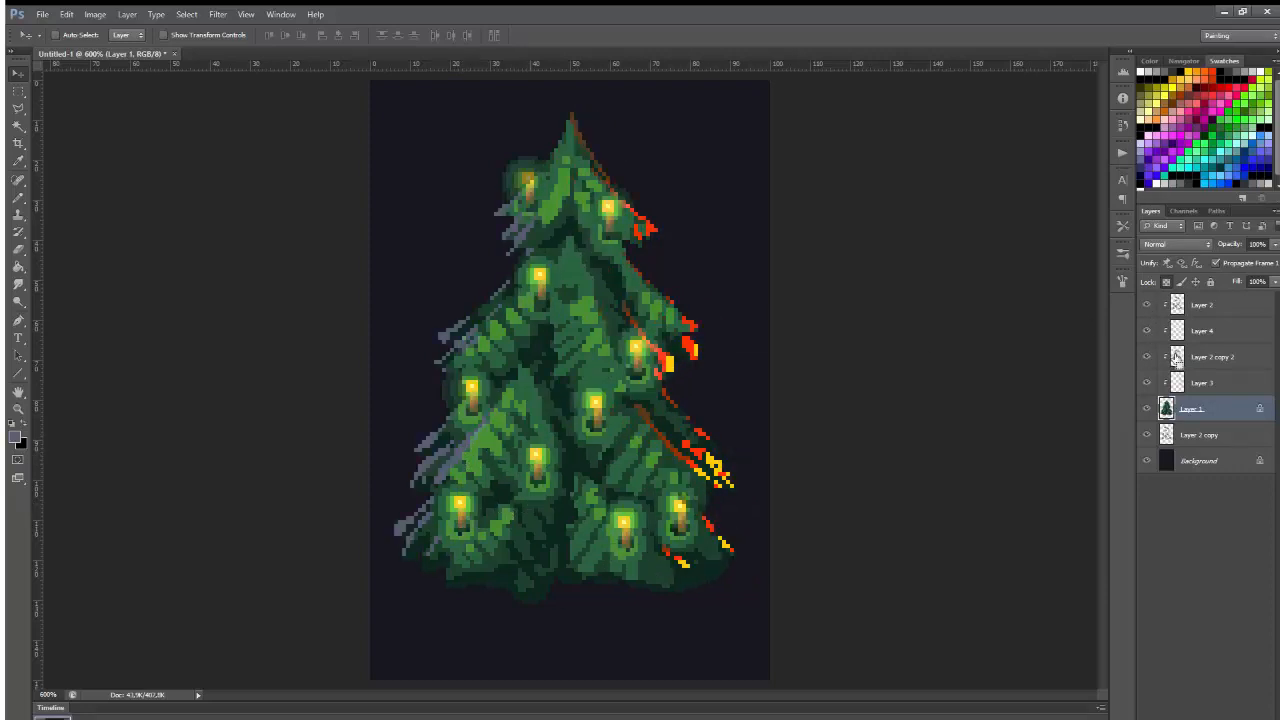
{"action": "left_click", "coordinate": [1200, 383]}
{"action": "left_click", "coordinate": [1178, 383], "text": "ctrl"}
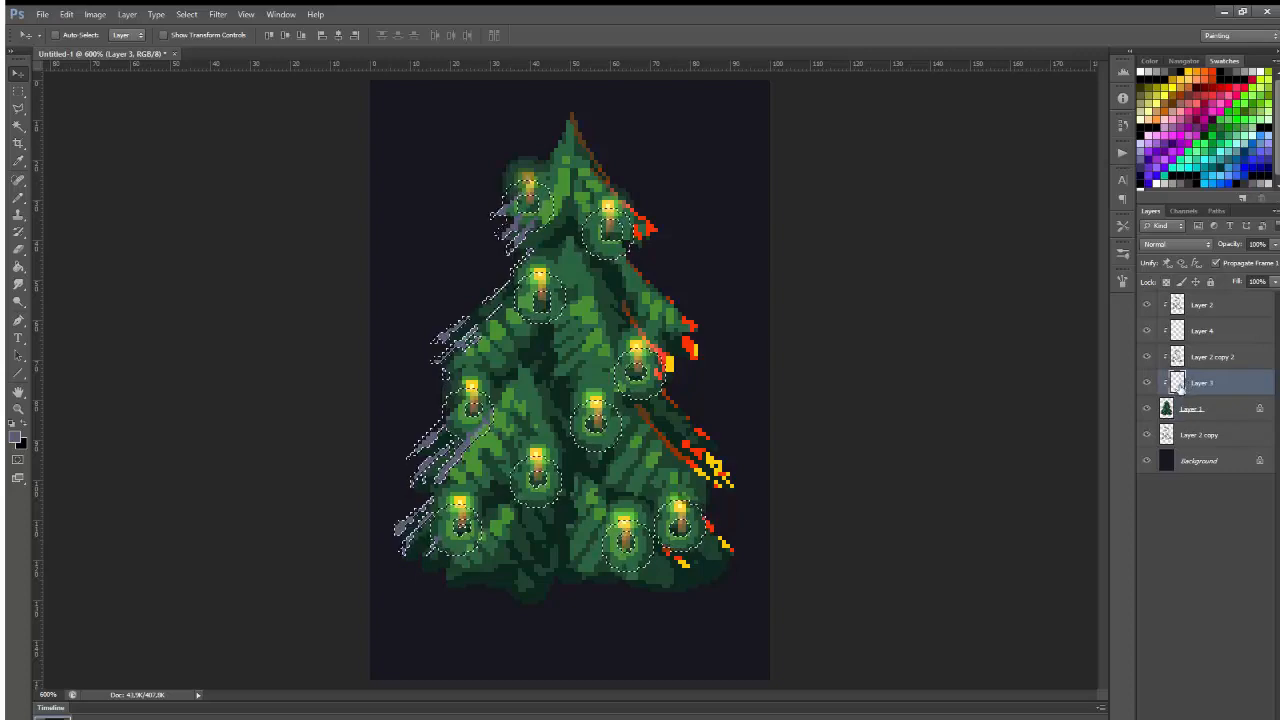
{"action": "key", "text": "m"}
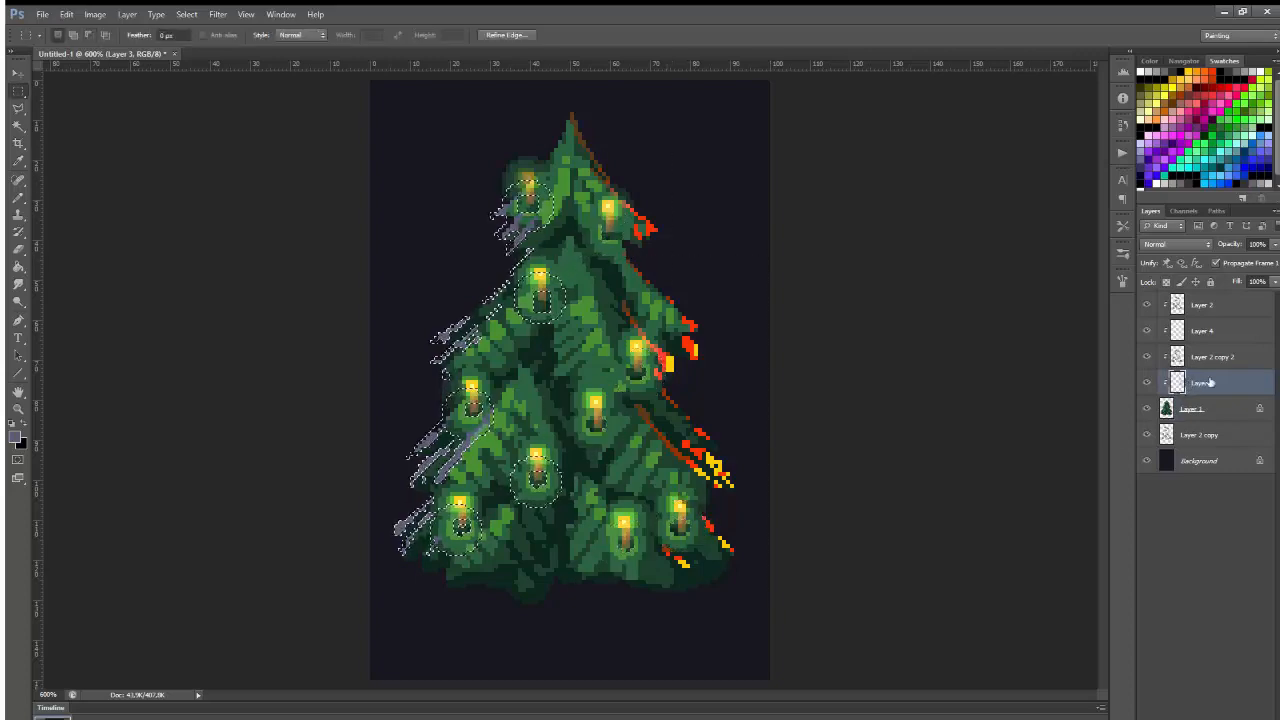
Toggle layer visibility to check which layer holds the purplish-grey rim strokes.
{"action": "left_click", "coordinate": [1145, 382]}
{"action": "left_click", "coordinate": [1145, 378]}
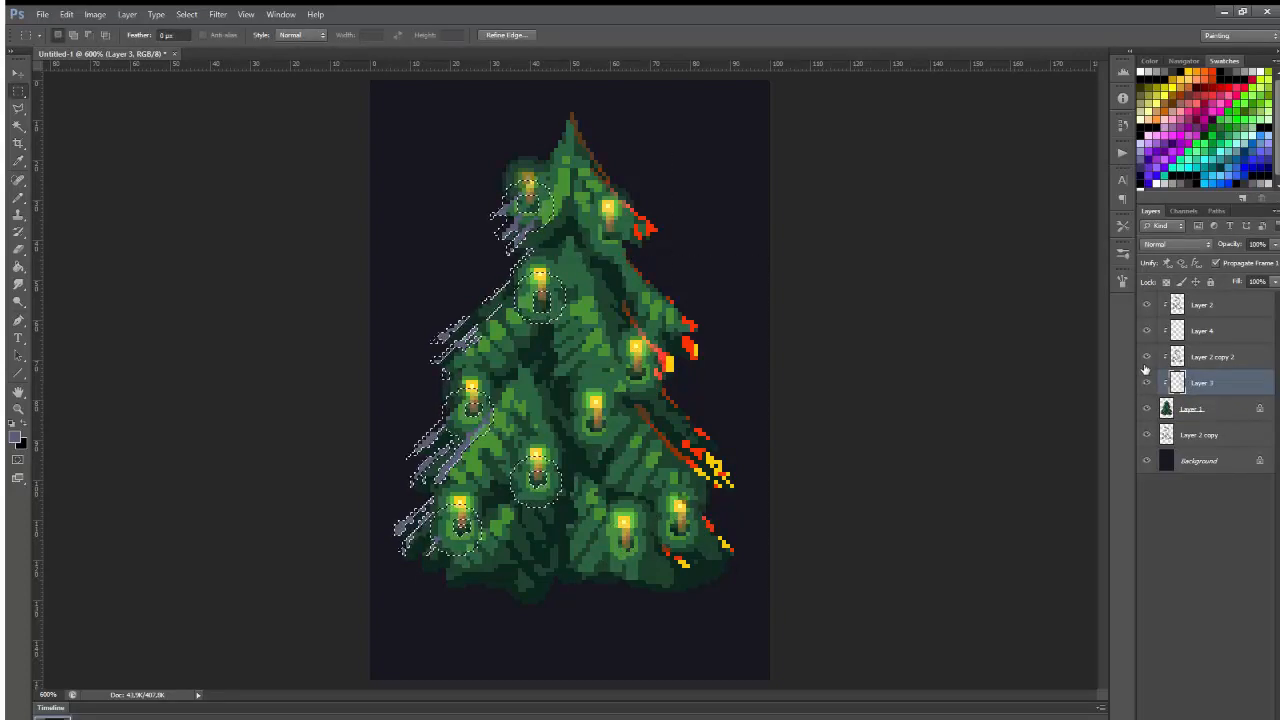
{"action": "left_click", "coordinate": [1144, 375]}
{"action": "left_click", "coordinate": [1143, 374]}
{"action": "left_click", "coordinate": [1142, 374]}
{"action": "left_click", "coordinate": [1142, 374]}
{"action": "left_click", "coordinate": [1141, 374]}
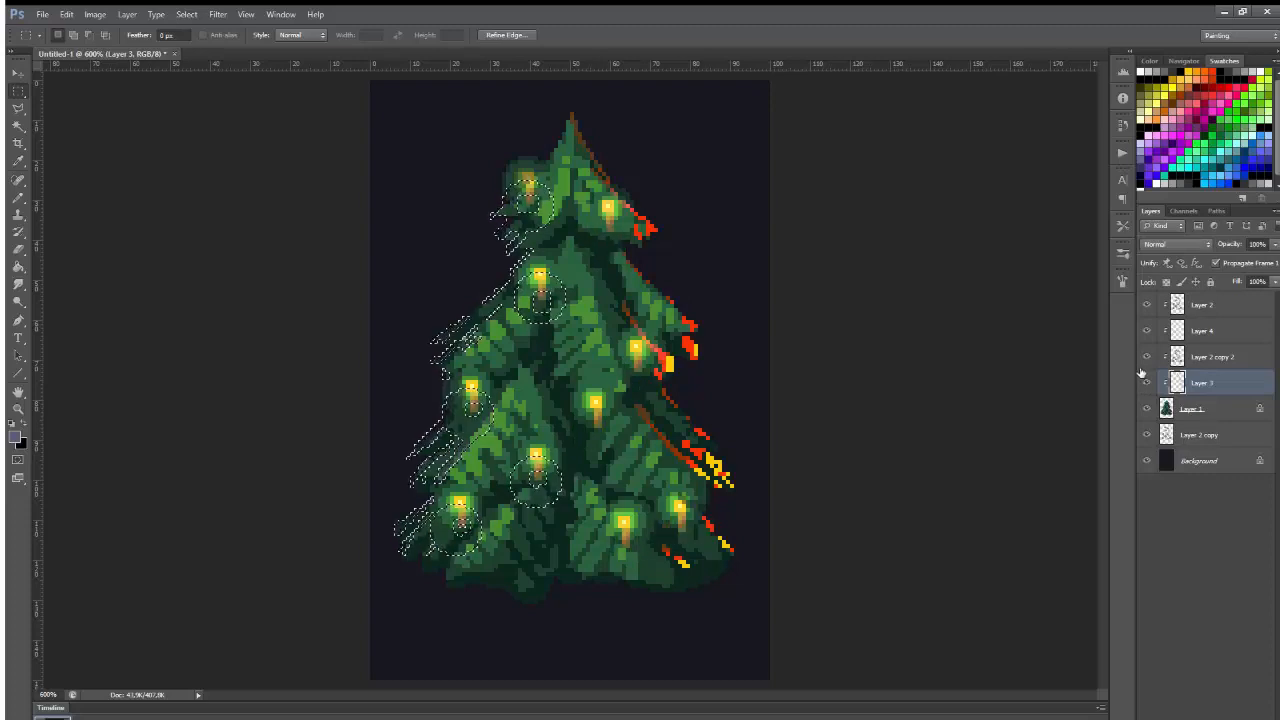
Narrow the selection to the grey strokes on the duplicated glow layer and move them to a new layer beneath the red rim-light layer.
{"action": "left_click", "coordinate": [1205, 357]}
{"action": "key", "text": "w"}
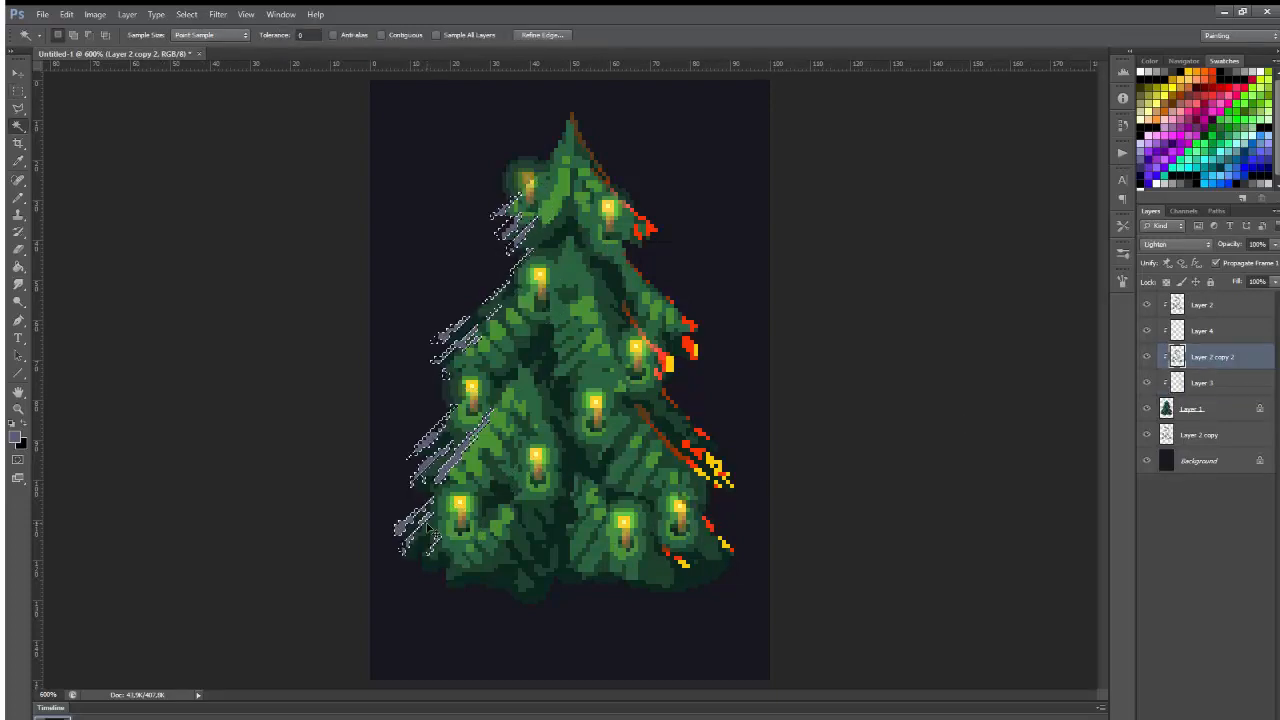
{"action": "key", "text": "ctrl+shift+alt+n"}
{"action": "left_click_drag", "start_coordinate": [1230, 361], "coordinate": [1206, 417]}
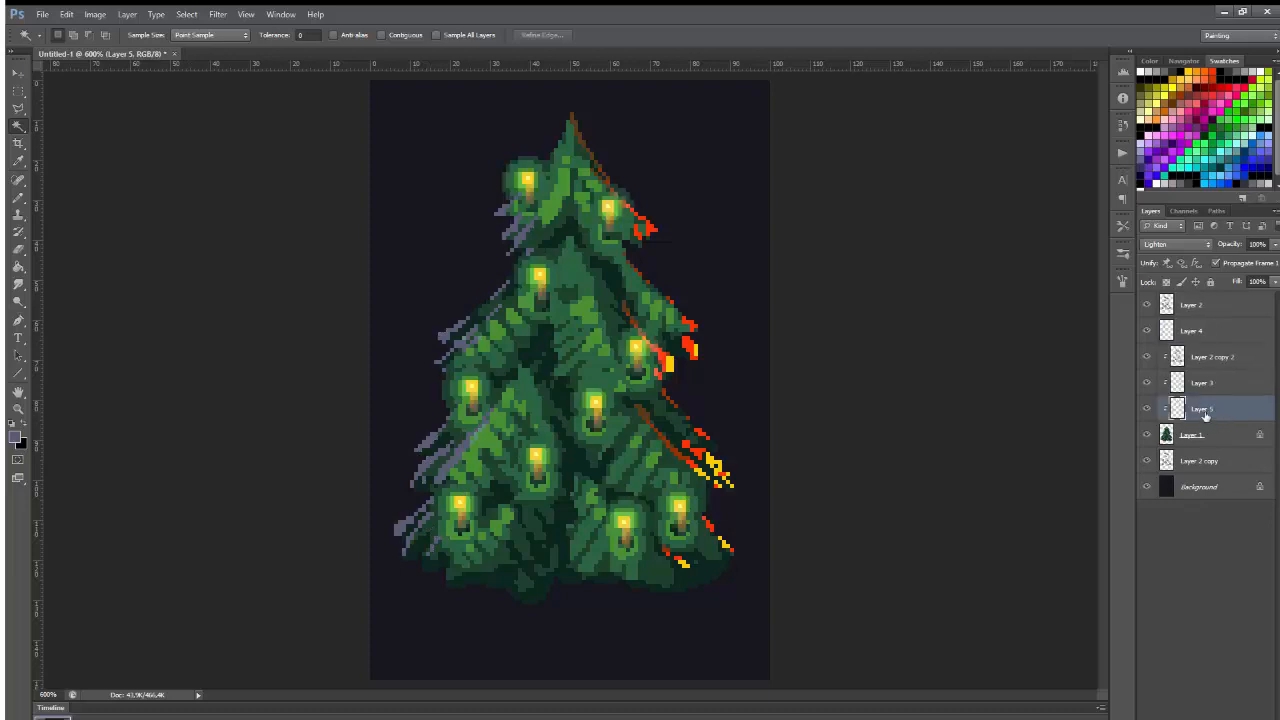
Clip Layer 4 and Layer 2 to the tree layer and check which clipped layer holds the grey rim strokes.
{"action": "left_click", "coordinate": [1213, 347]}
{"action": "left_click", "coordinate": [1220, 338]}
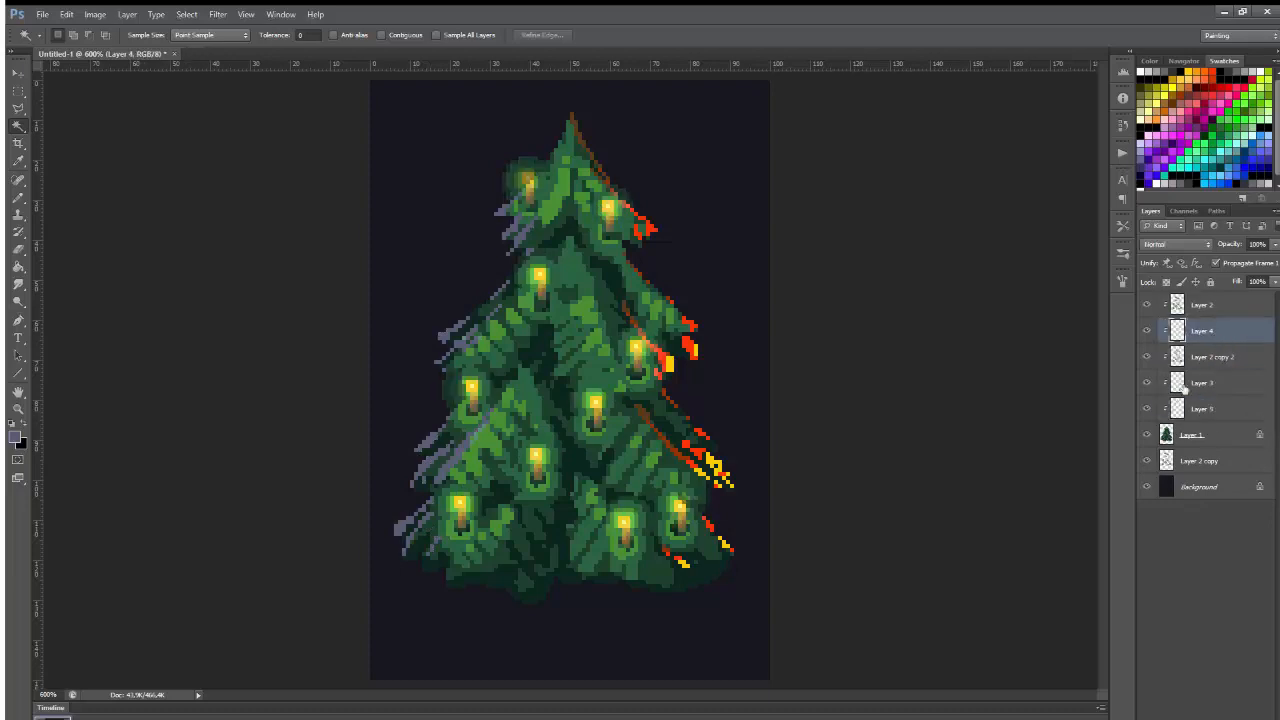
{"action": "left_click", "coordinate": [1147, 384]}
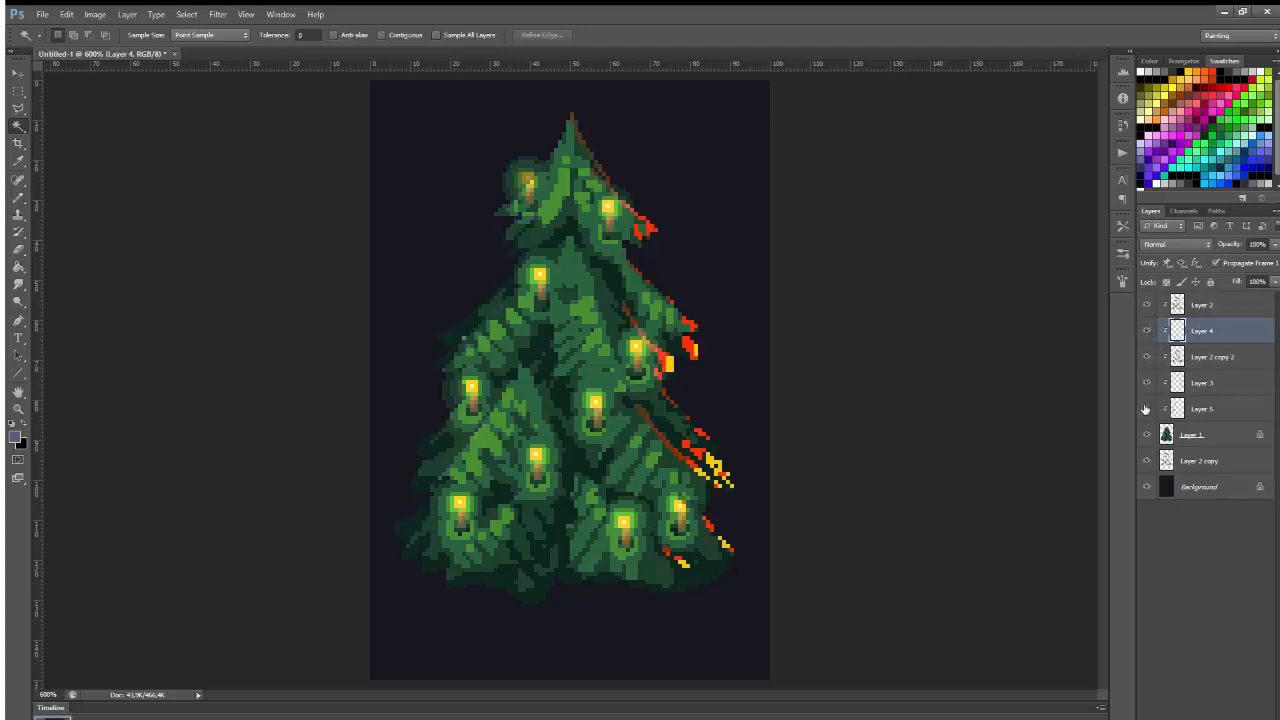
Reorder the clipped layers so the grey rim layer, Layer 5, sits on top with Layer 3 directly beneath it.
{"action": "left_click_drag", "start_coordinate": [1200, 408], "coordinate": [1203, 347]}
{"action": "left_click_drag", "start_coordinate": [1198, 413], "coordinate": [1199, 305]}
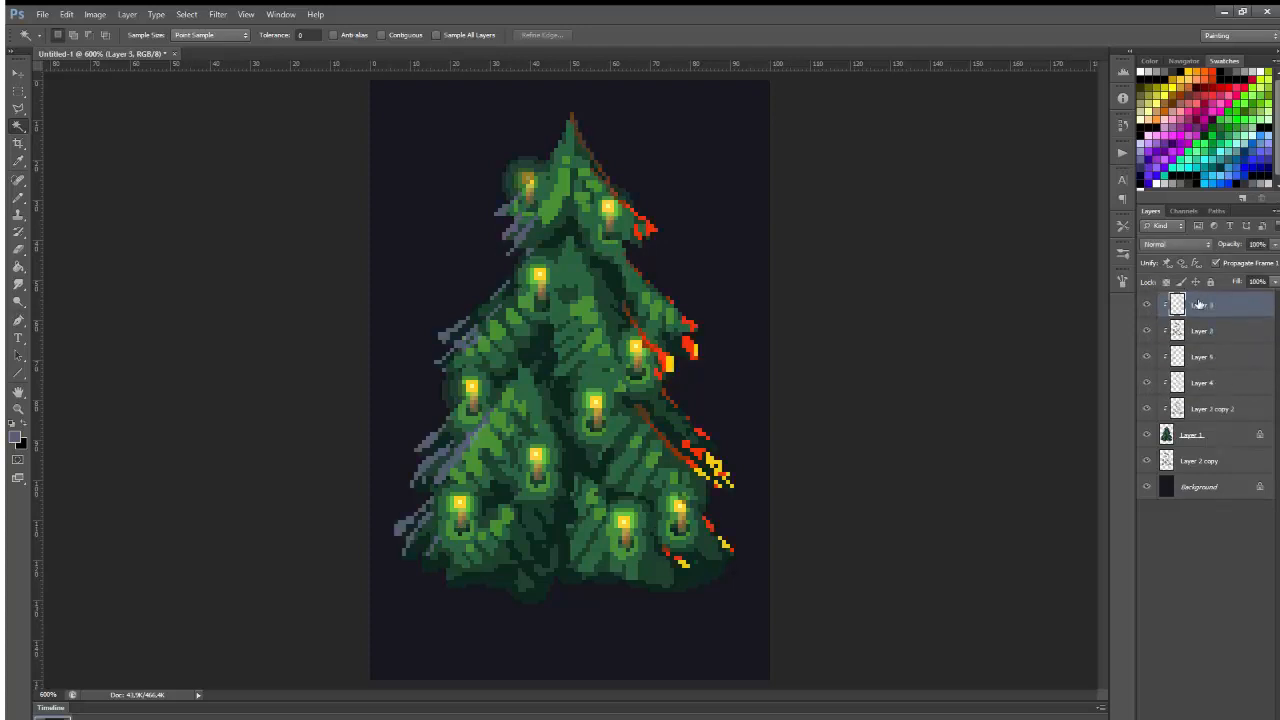
{"action": "key", "text": "v"}
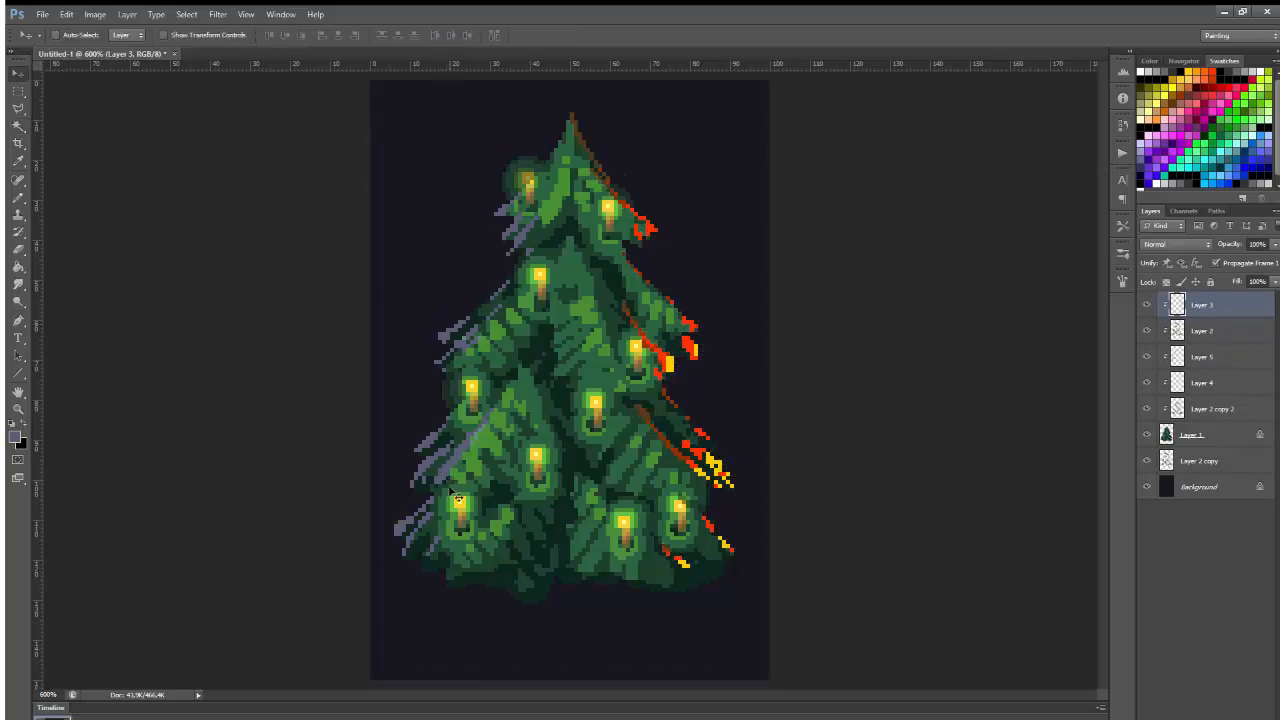
{"action": "left_click", "coordinate": [450, 478], "text": "ctrl"}
{"action": "left_click_drag", "start_coordinate": [1200, 357], "coordinate": [1200, 305]}
Lock Layer 5's transparent pixels and paint lighter purplish-grey highlights over the rim strokes on the tree's left side.
{"action": "key", "text": "i"}
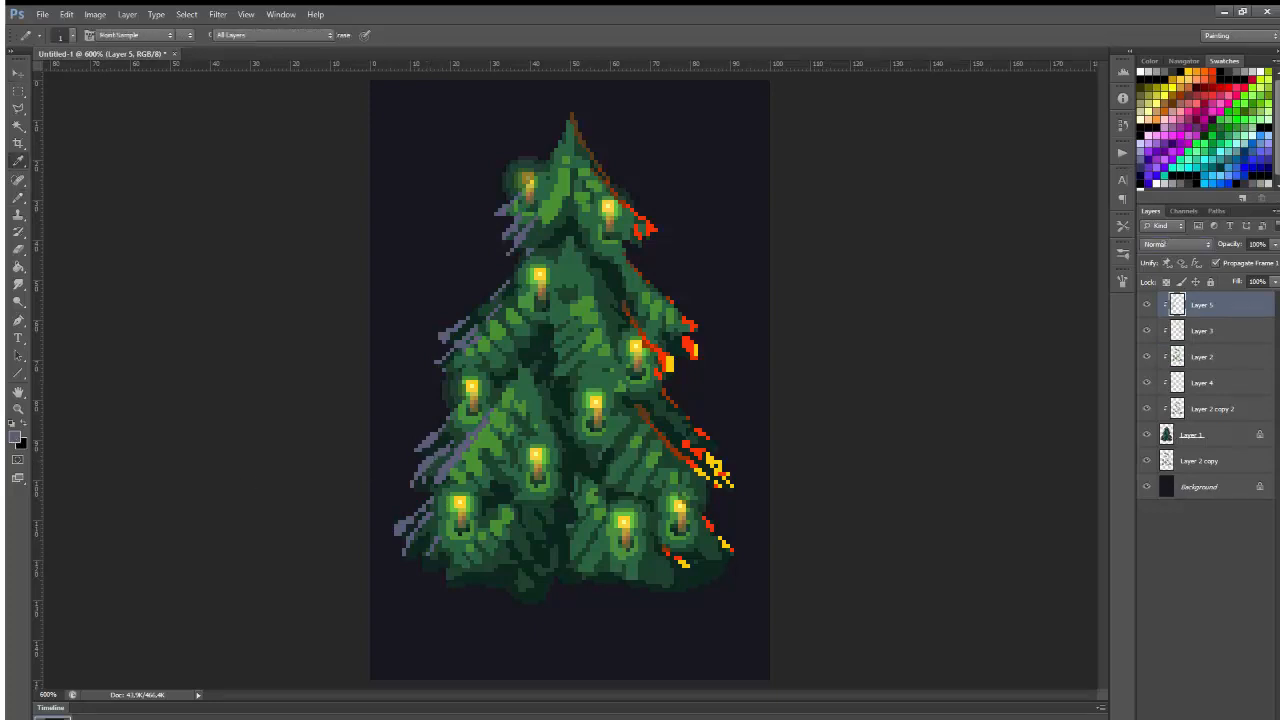
{"action": "key", "text": "b"}
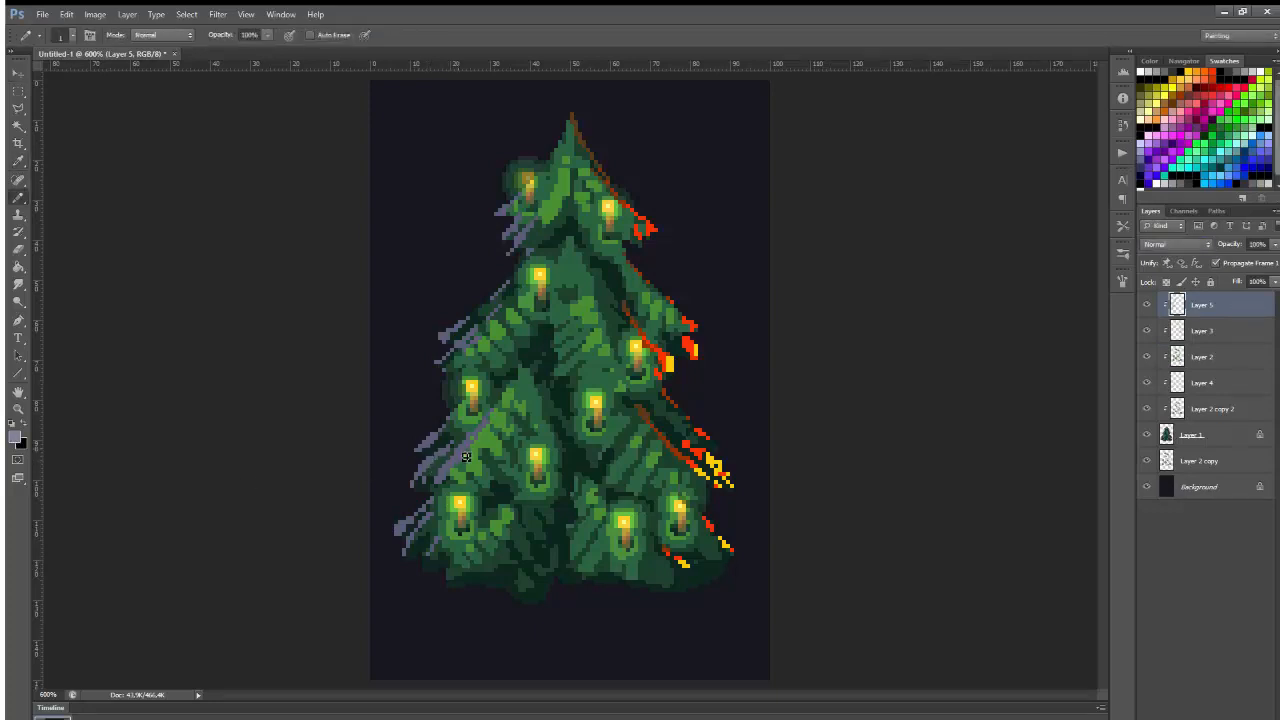
{"action": "mouse_move", "coordinate": [447, 481]}
{"action": "left_mouse_down"}
{"action": "mouse_move", "coordinate": [462, 463]}
{"action": "mouse_move", "coordinate": [432, 463]}
{"action": "left_mouse_up"}
{"action": "key", "text": "slash"}
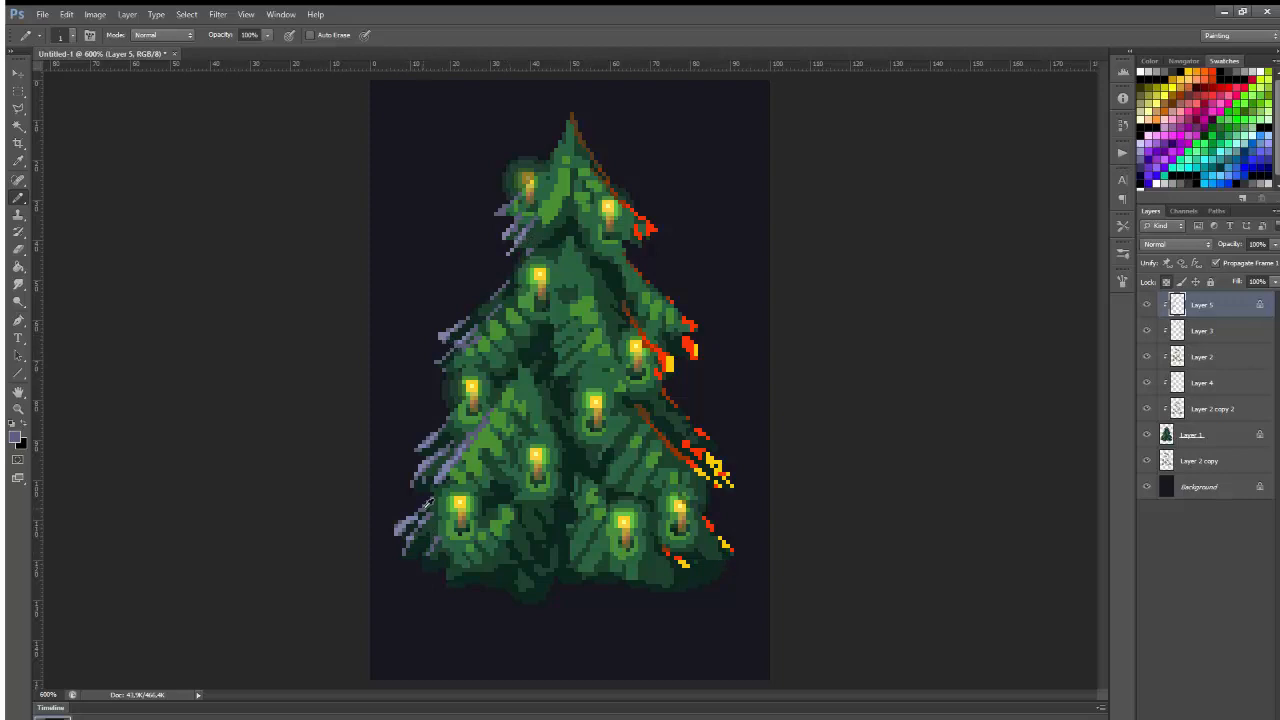
{"action": "key", "text": "slash"}
{"action": "key", "text": "i"}
{"action": "key", "text": "b"}
{"action": "left_click", "coordinate": [447, 340], "text": "alt"}
{"action": "mouse_move", "coordinate": [517, 220]}
{"action": "left_mouse_down"}
{"action": "mouse_move", "coordinate": [516, 242]}
{"action": "mouse_move", "coordinate": [532, 242]}
{"action": "mouse_move", "coordinate": [517, 262]}
{"action": "left_mouse_up"}
Compare blend modes such as Soft Light on Layer 5 and set it to Lighten.
{"action": "key", "text": "ctrl+1"}
{"action": "key", "text": "ctrl+plus"}
{"action": "key", "text": "ctrl+plus"}
{"action": "key", "text": "ctrl+plus"}
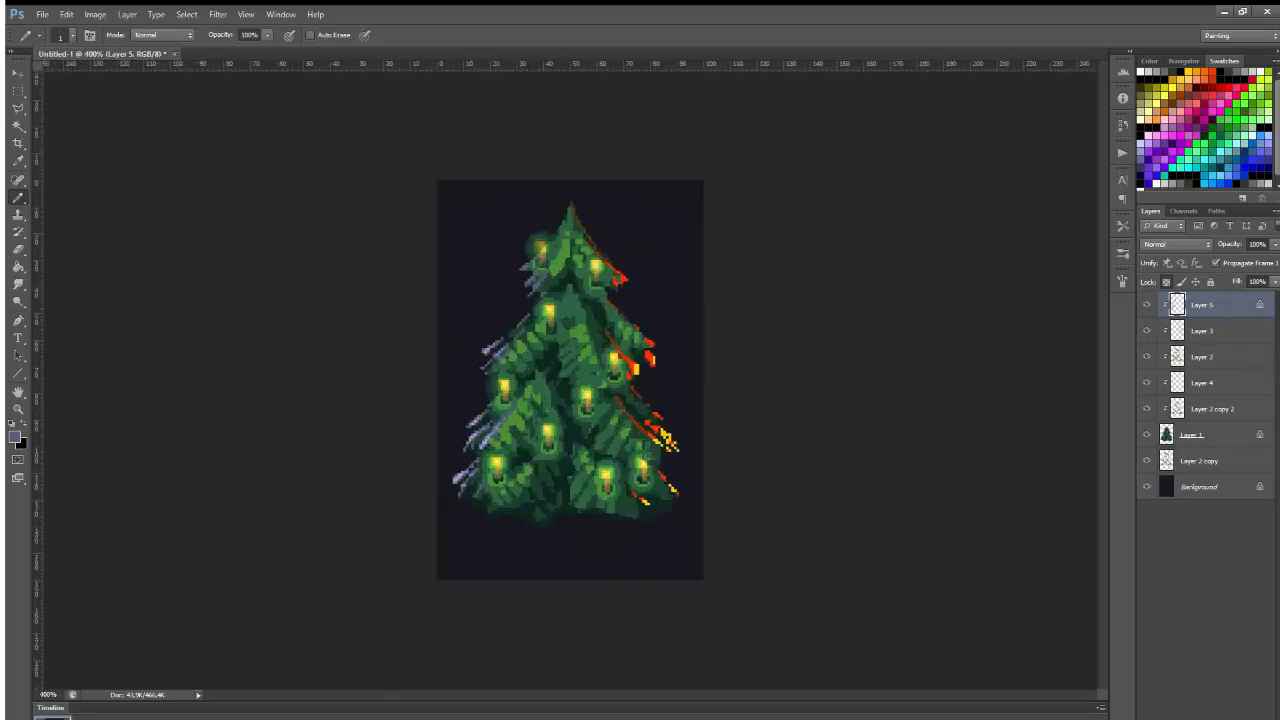
{"action": "key", "text": "shift+alt+k"}
{"action": "key", "text": "shift+alt+f"}
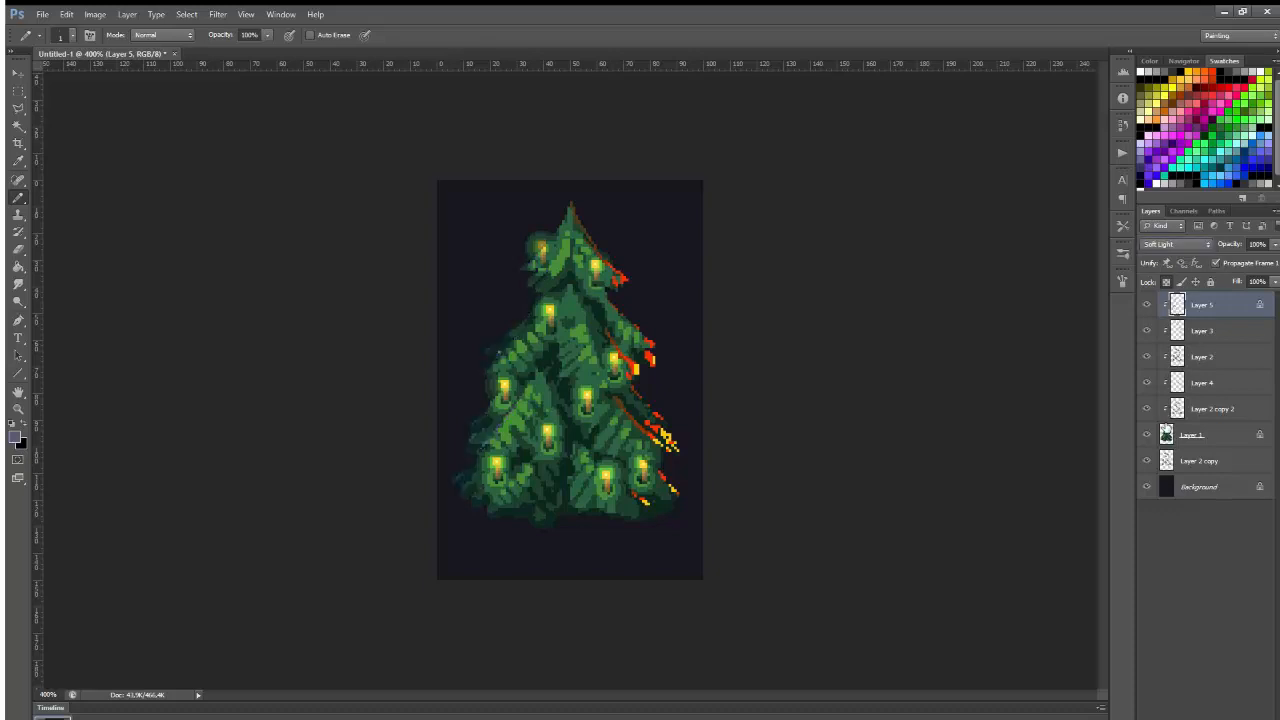
{"action": "key", "text": "i"}
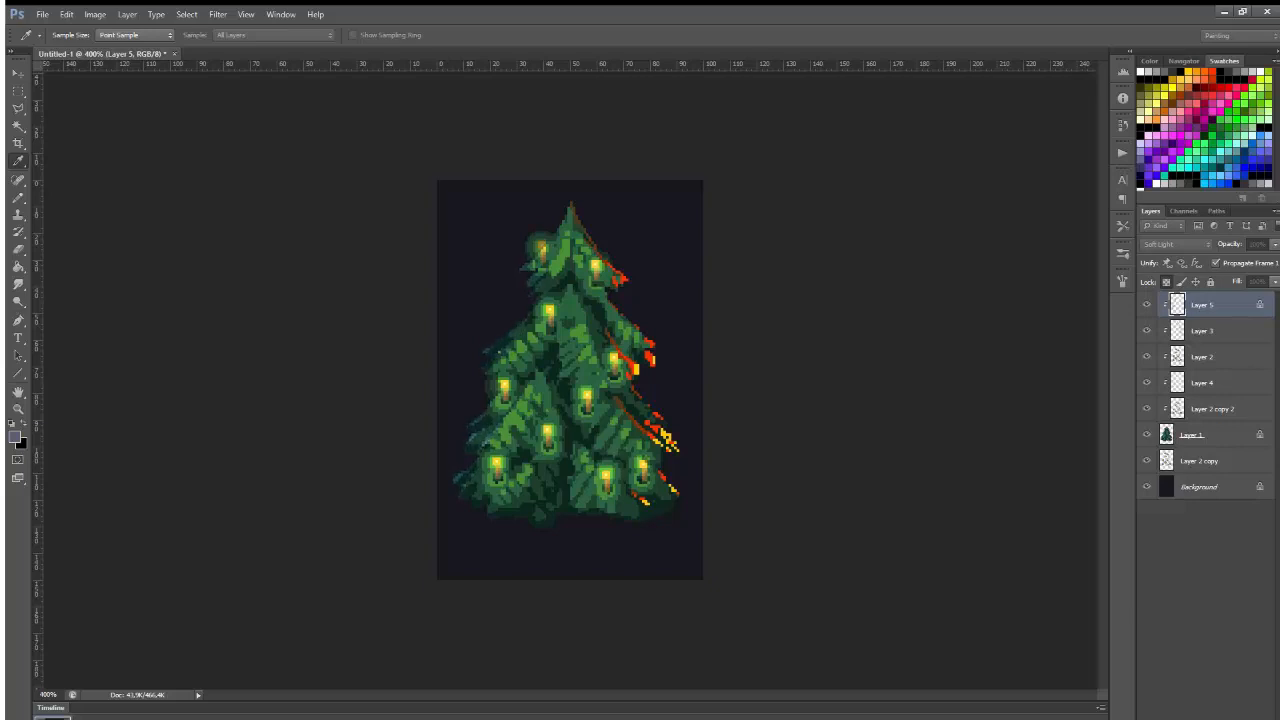
{"action": "key", "text": "b"}
{"action": "key", "text": "shift+alt+g"}
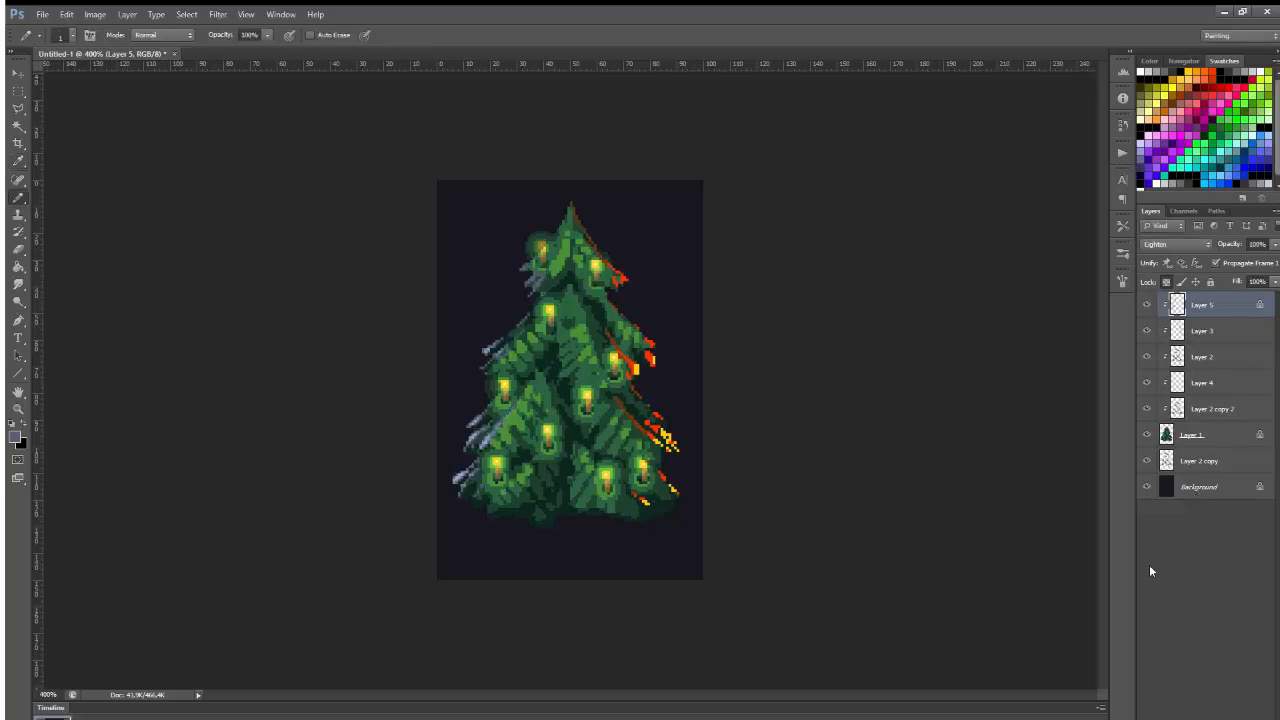
Shift the left rim strokes on Layer 5 to a more saturated blue-violet.
{"action": "key", "text": "i"}
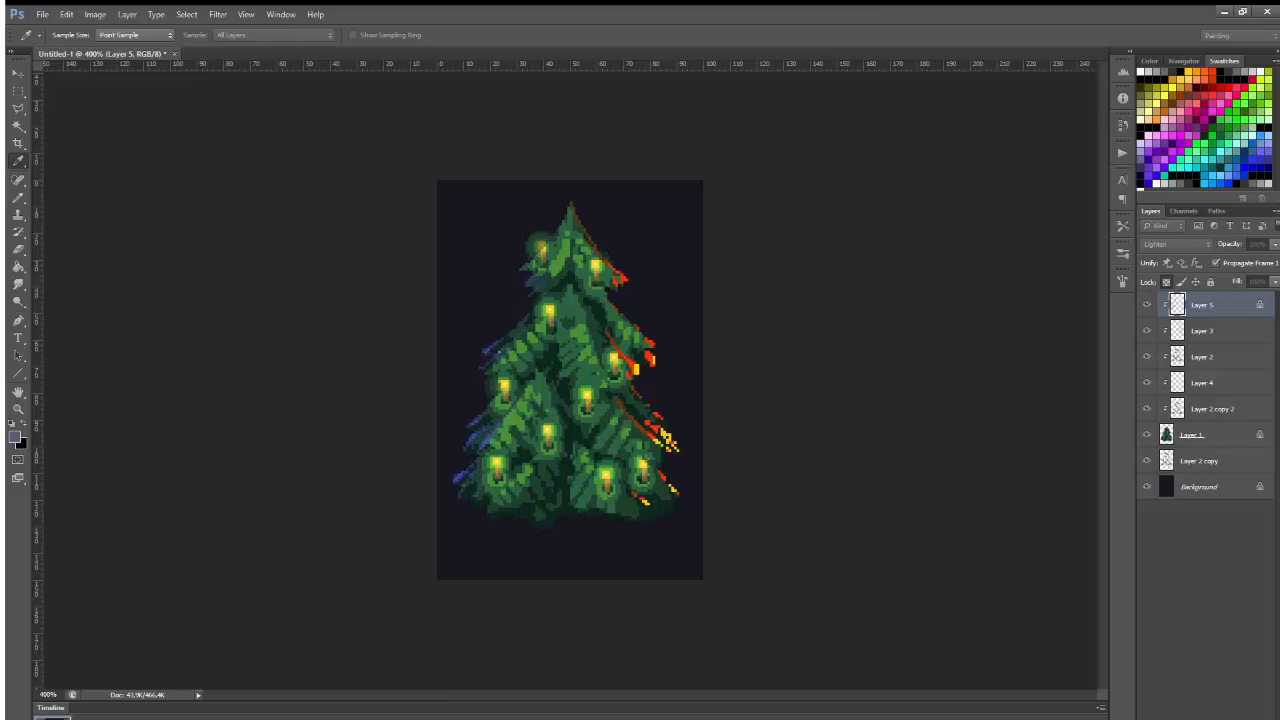
{"action": "key", "text": "alt+BackSpace"}
{"action": "key", "text": "b"}
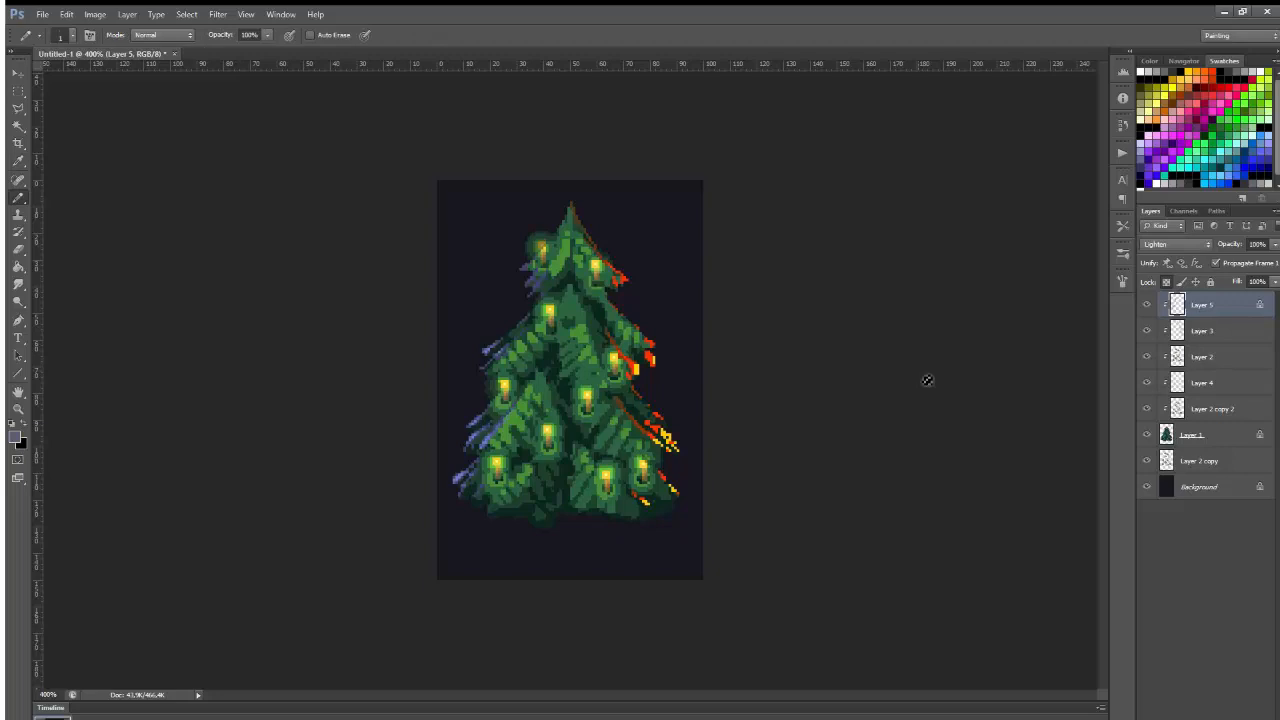
Add a new layer and fill a square selection over the middle of the tree with purplish grey.
{"action": "key", "text": "ctrl+shift+alt+n"}
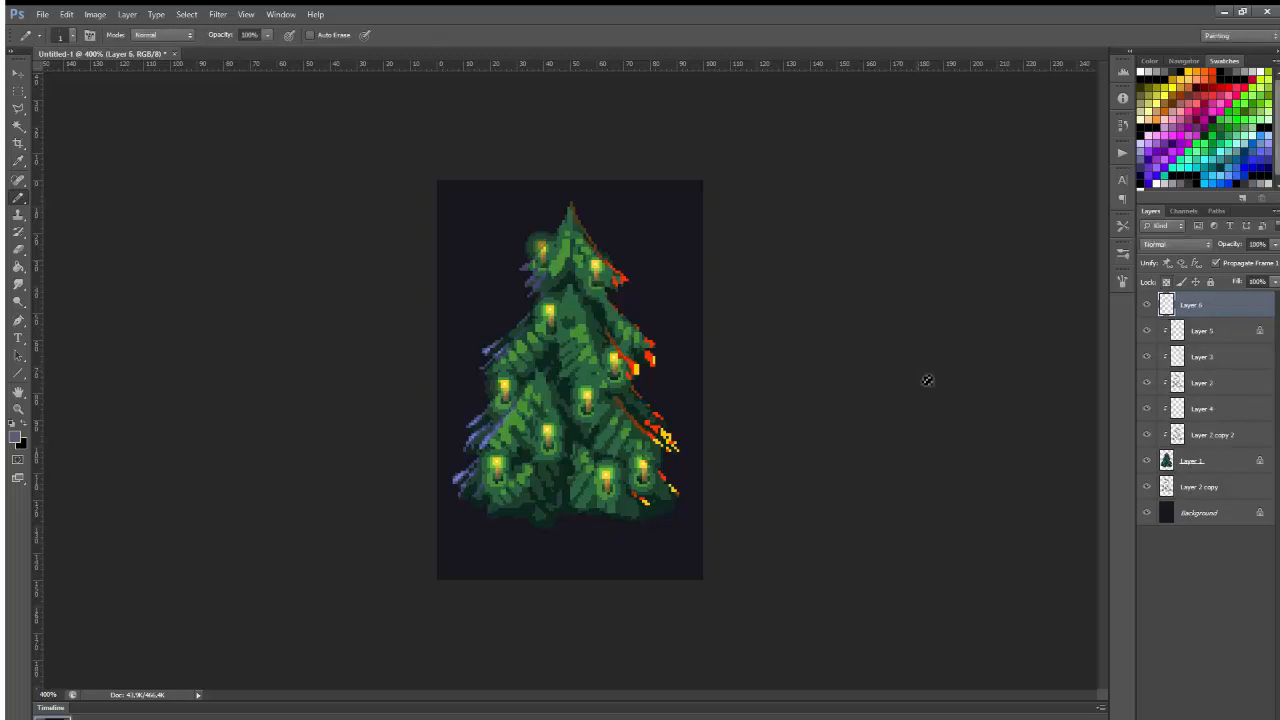
{"action": "key", "text": "m"}
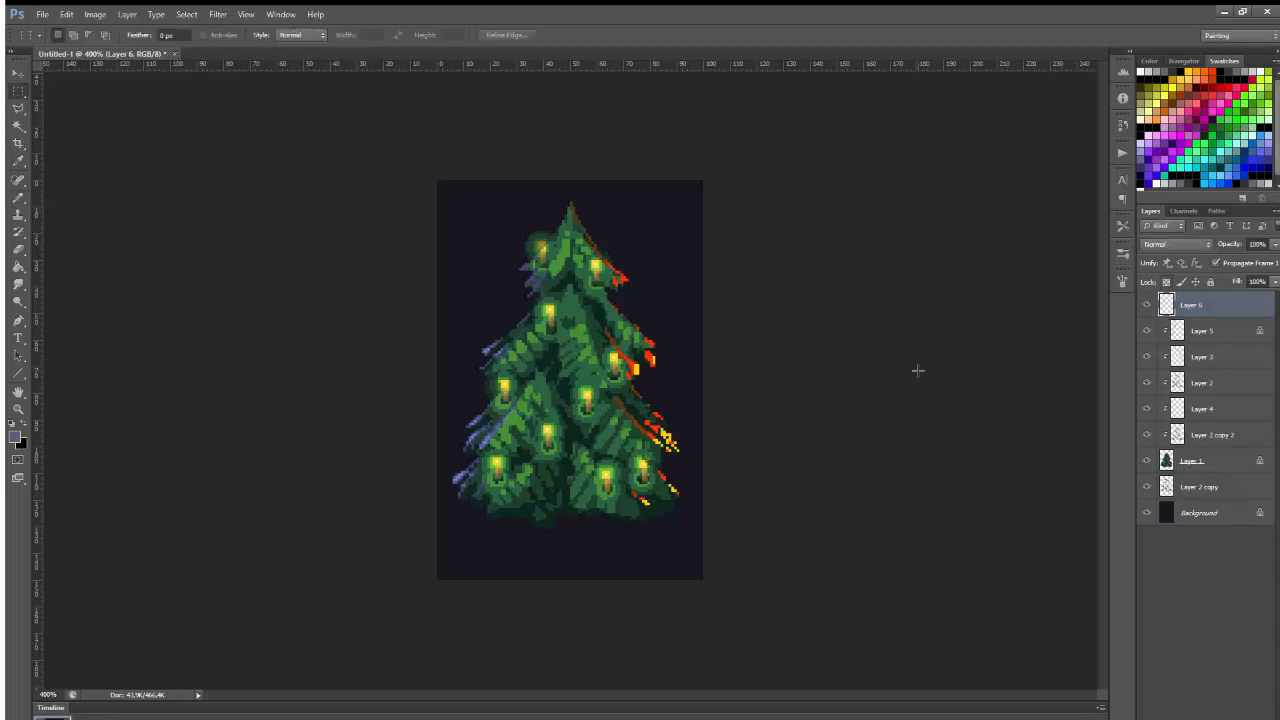
{"action": "key", "text": "l"}
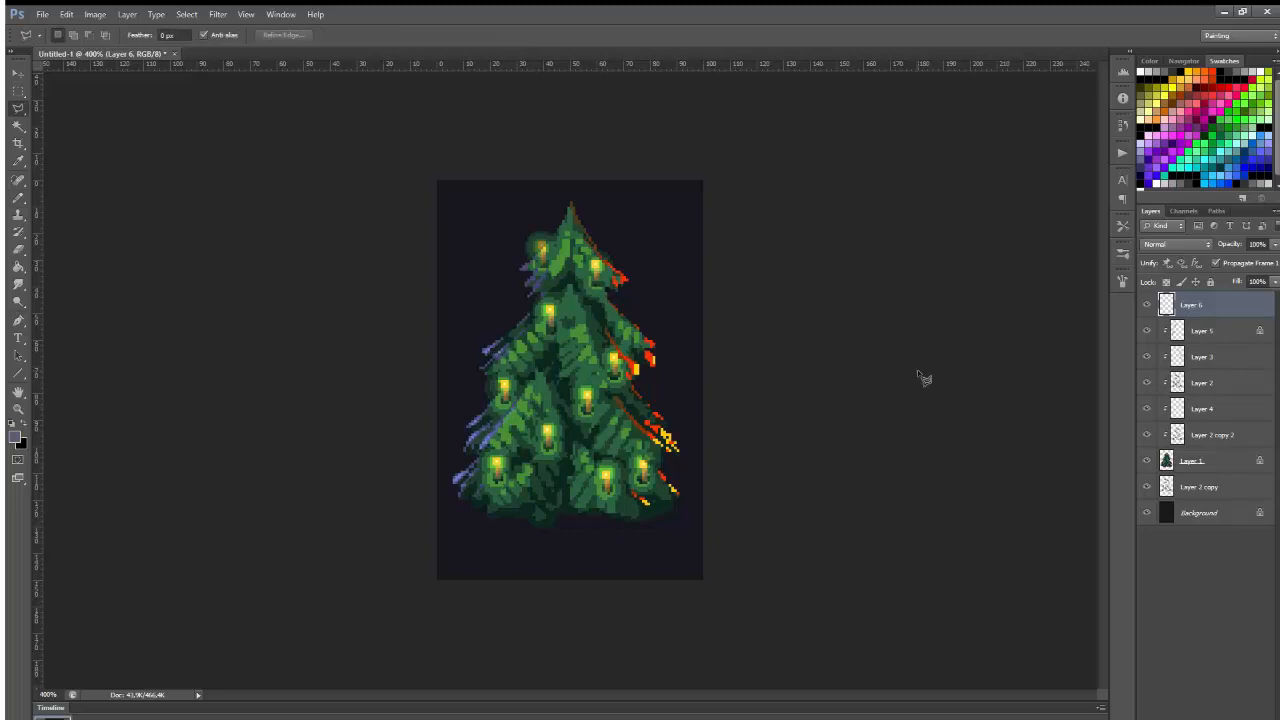
{"action": "key", "text": "m"}
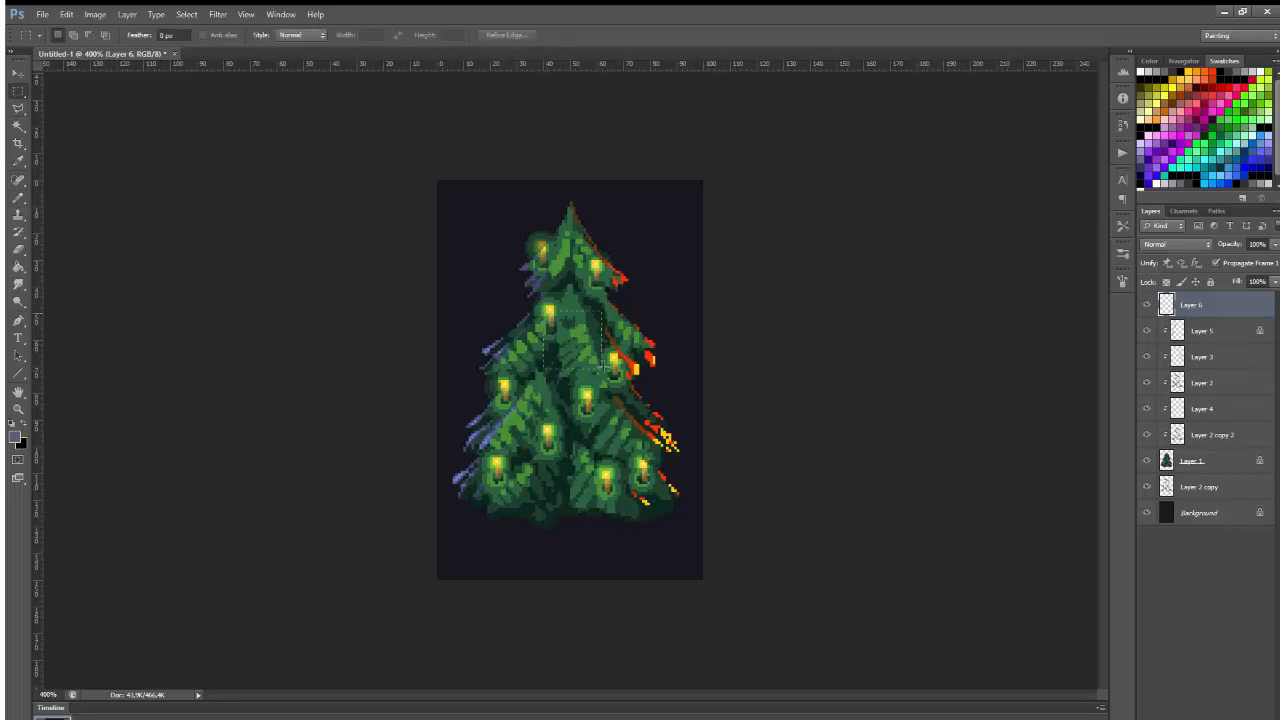
{"action": "key", "text": "alt+BackSpace"}
Rotate the square into a diamond and flatten it to 48.65% height, using nearest-neighbour interpolation.
{"action": "key", "text": "ctrl+t"}
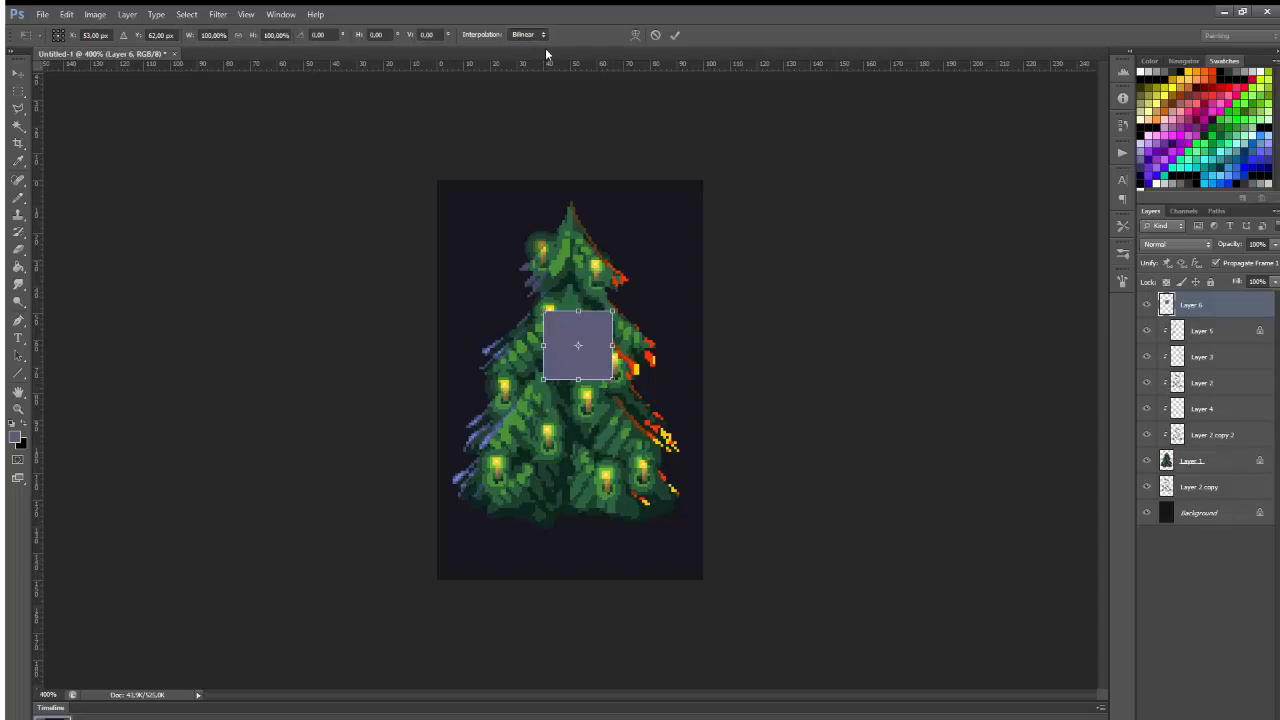
{"action": "left_click_drag", "start_coordinate": [631, 310], "coordinate": [640, 358]}
{"action": "key", "text": "Return"}
{"action": "key", "text": "ctrl+t"}
{"action": "mouse_move", "coordinate": [578, 294]}
{"action": "left_mouse_down"}
{"action": "mouse_move", "coordinate": [578, 336]}
{"action": "mouse_move", "coordinate": [578, 314]}
{"action": "left_mouse_up"}
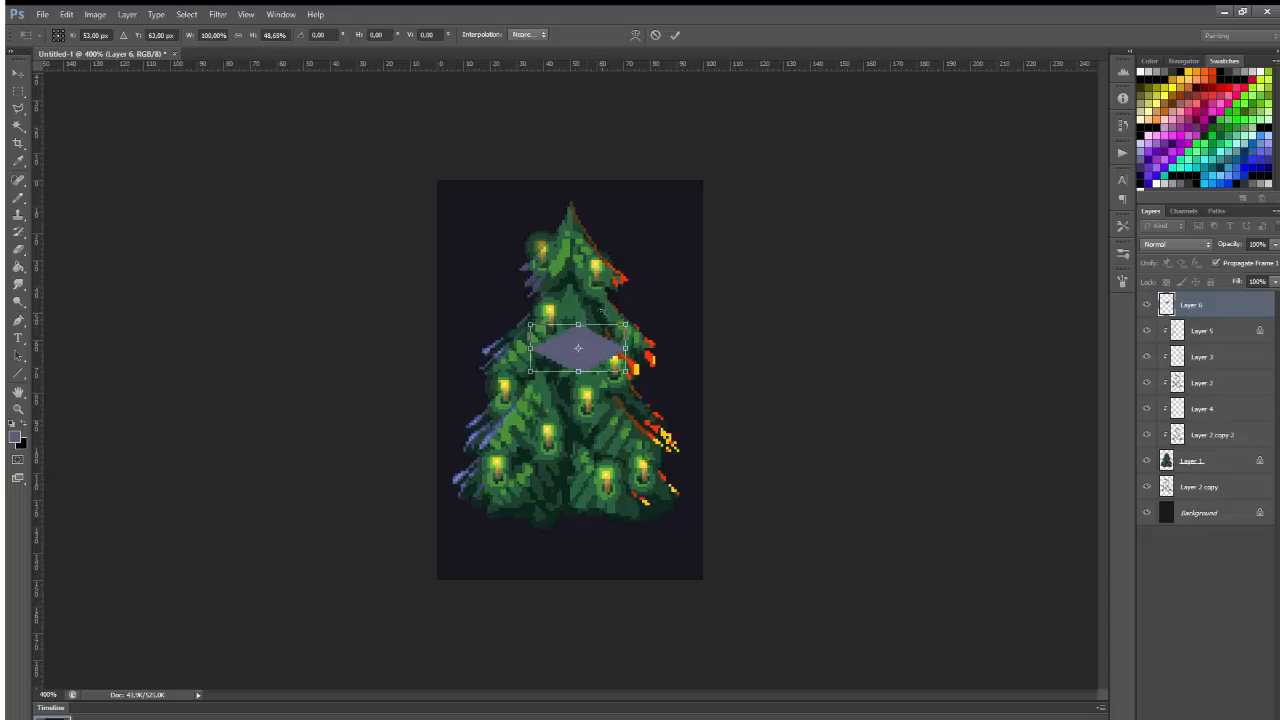
{"action": "key", "text": "Return"}
Move the grey diamond to below the base of the tree, deselect it and clean up its side corner.
{"action": "key", "text": "v"}
{"action": "left_click_drag", "start_coordinate": [655, 390], "coordinate": [646, 589]}
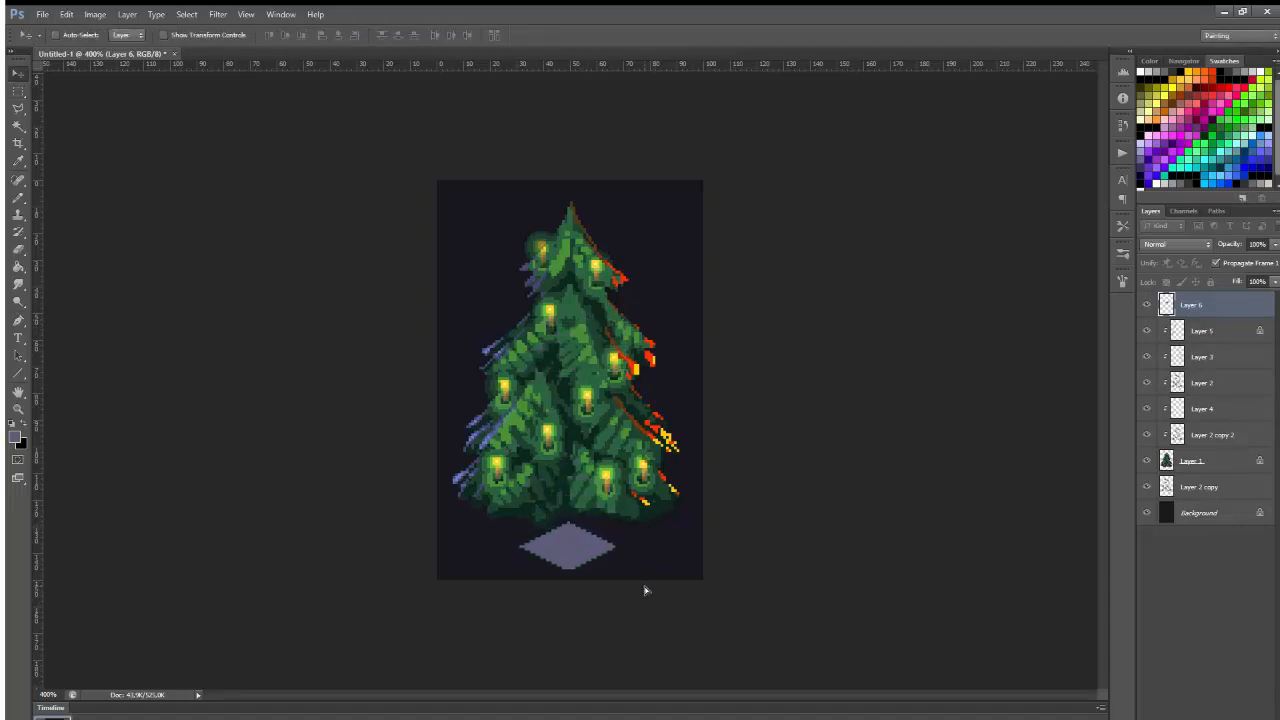
{"action": "key", "text": "ctrl+a"}
{"action": "key", "text": "ctrl+d"}
{"action": "key", "text": "b"}
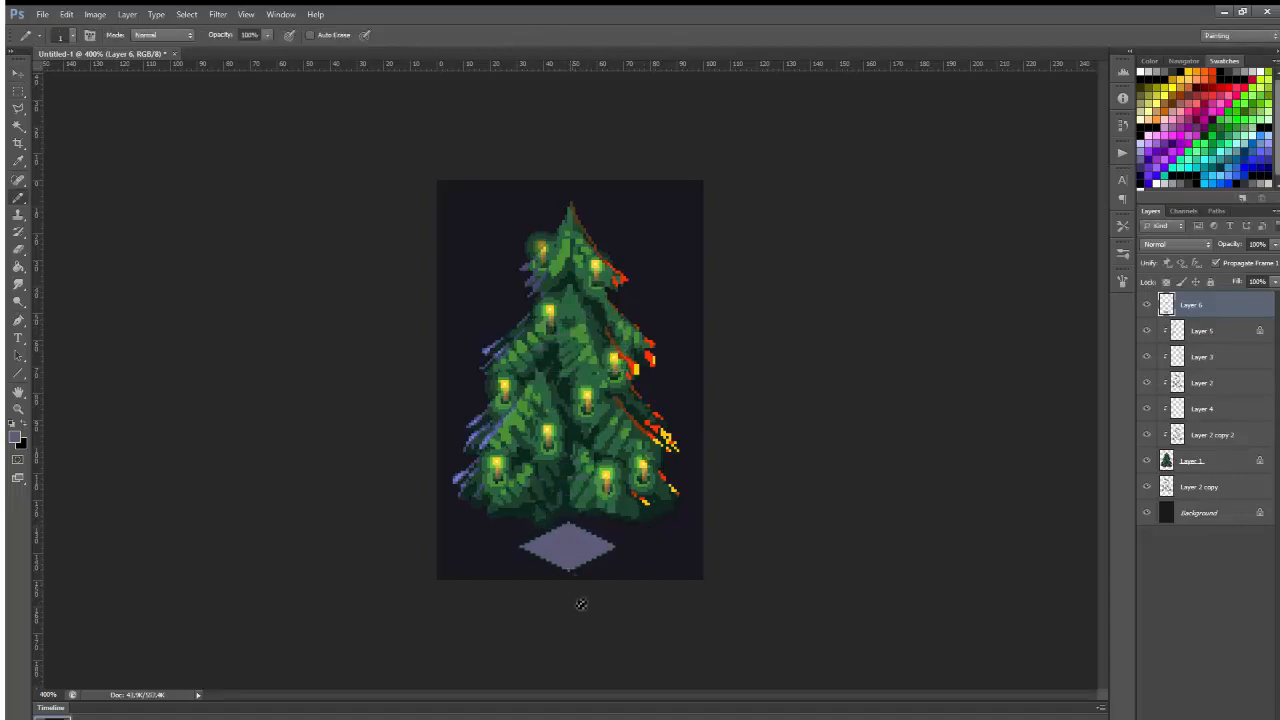
{"action": "key", "text": "e"}
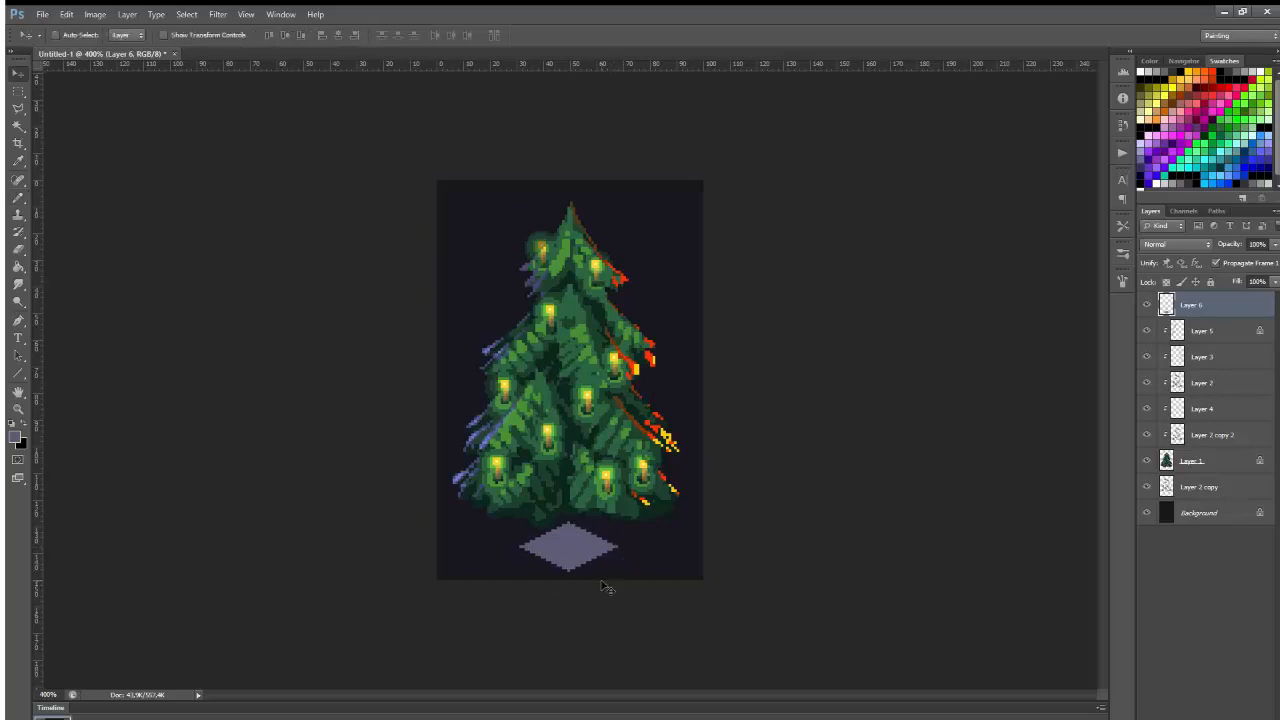
{"action": "left_click", "coordinate": [519, 549]}
Select the diamond and duplicate it upward pixel by pixel to extrude it into a solid isometric box.
{"action": "key", "text": "ctrl+a"}
{"action": "key", "text": "v"}
{"action": "key", "text": "alt+Up"}
{"action": "key", "text": "alt+Up"}
{"action": "key", "text": "alt+Up"}
{"action": "key", "text": "alt+Up"}
{"action": "key", "text": "alt+Up"}
{"action": "key", "text": "alt+Up"}
{"action": "key", "text": "alt+Up"}
{"action": "key", "text": "alt+Up"}
{"action": "key", "text": "alt+Up"}
{"action": "key", "text": "alt+Up"}
{"action": "key", "text": "alt+Up"}
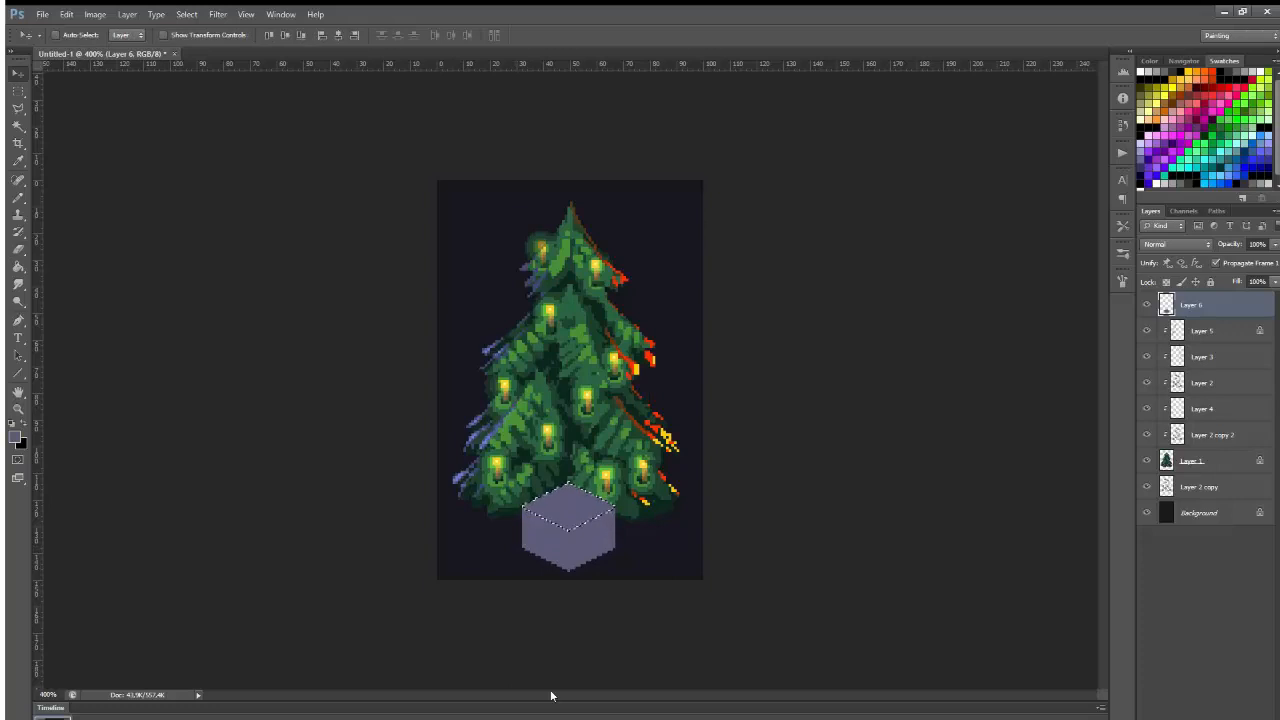
{"action": "key", "text": "ctrl+t"}
{"action": "left_click_drag", "start_coordinate": [569, 531], "coordinate": [569, 520]}
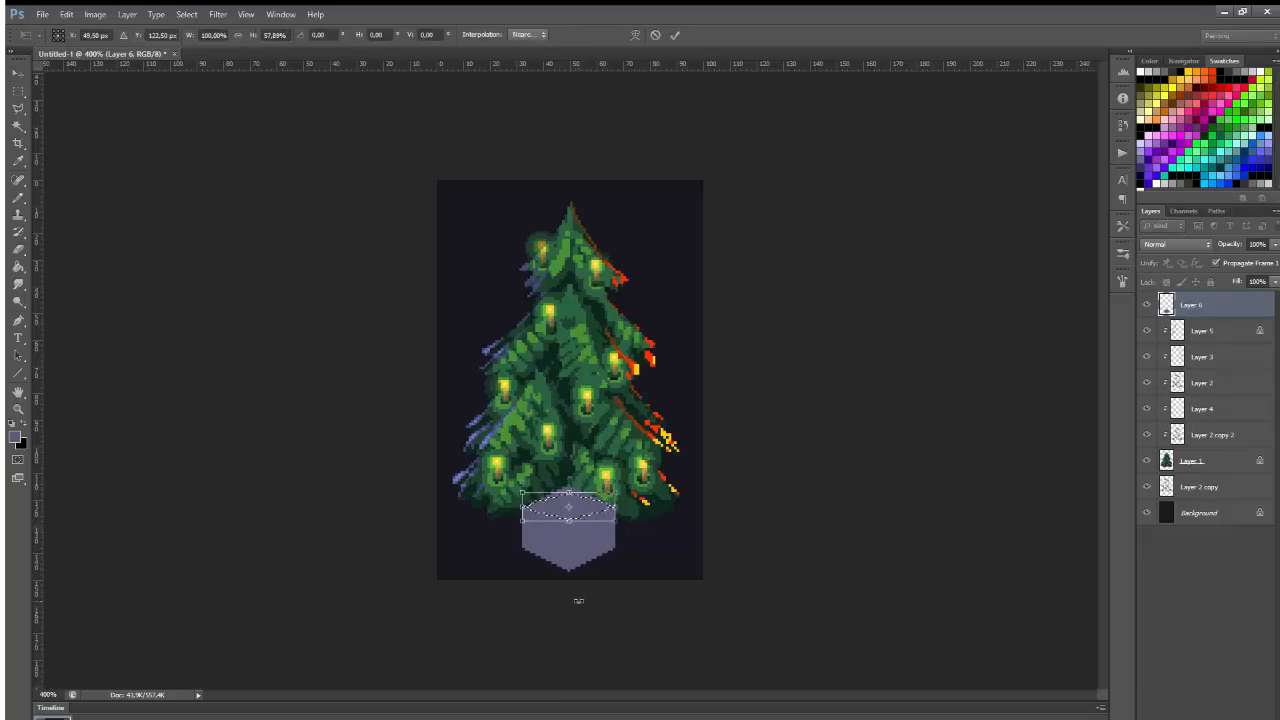
{"action": "key", "text": "Return"}
{"action": "key", "text": "e"}
{"action": "key", "text": "ctrl+a"}
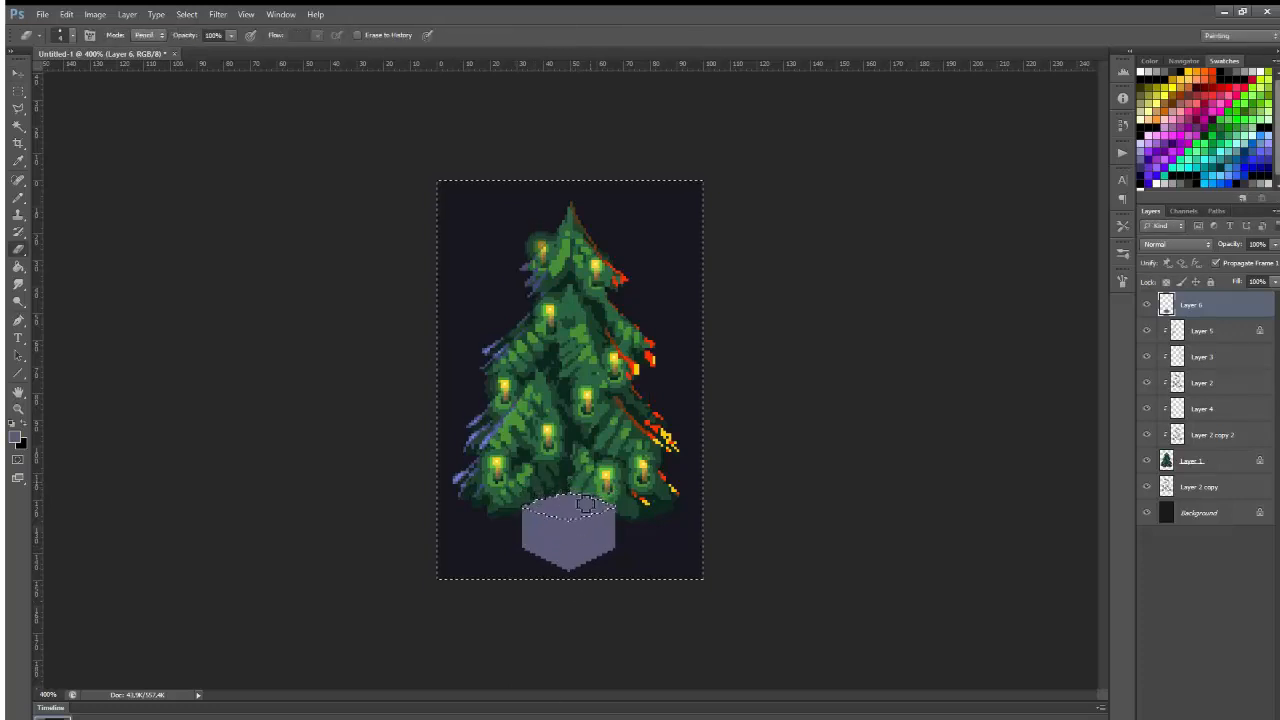
{"action": "key", "text": "ctrl+d"}
{"action": "key", "text": "ctrl+shift+d"}
Flatten the selected top face of the box to 57.89% of its height and deselect it.
{"action": "key", "text": "ctrl+t"}
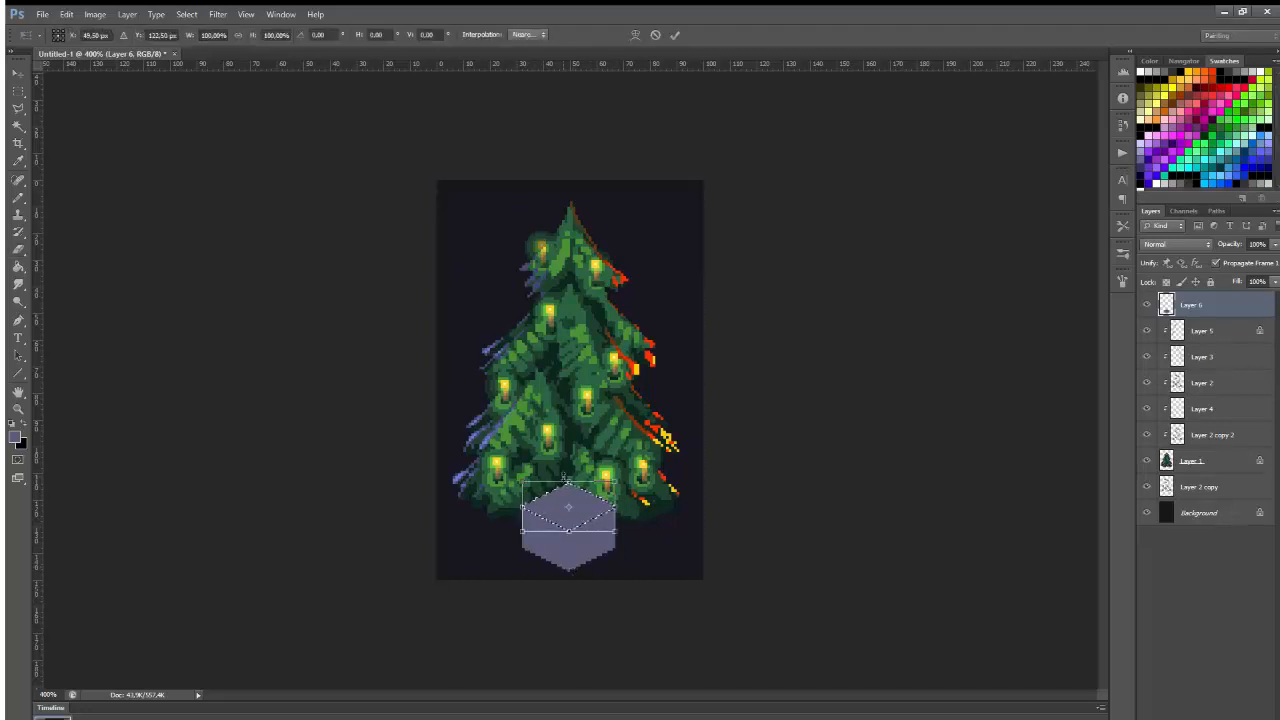
{"action": "left_click_drag", "start_coordinate": [570, 483], "coordinate": [570, 492]}
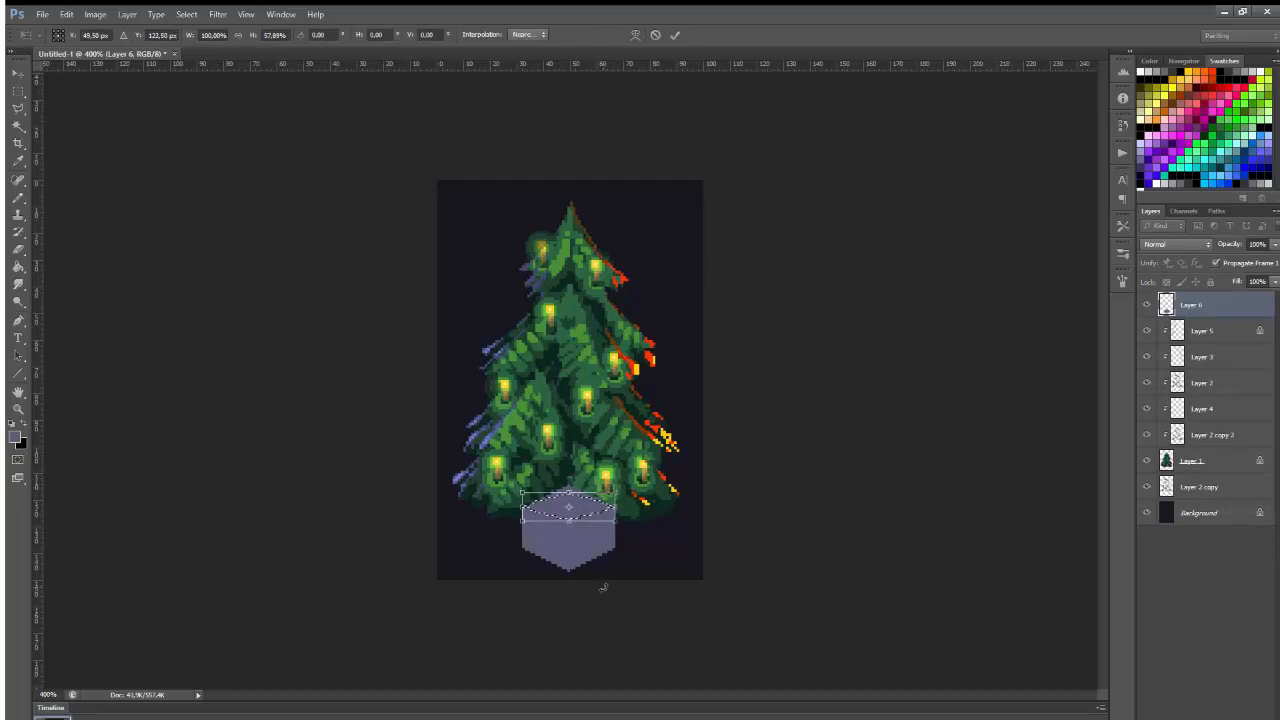
{"action": "key", "text": "Return"}
{"action": "key", "text": "ctrl+d"}
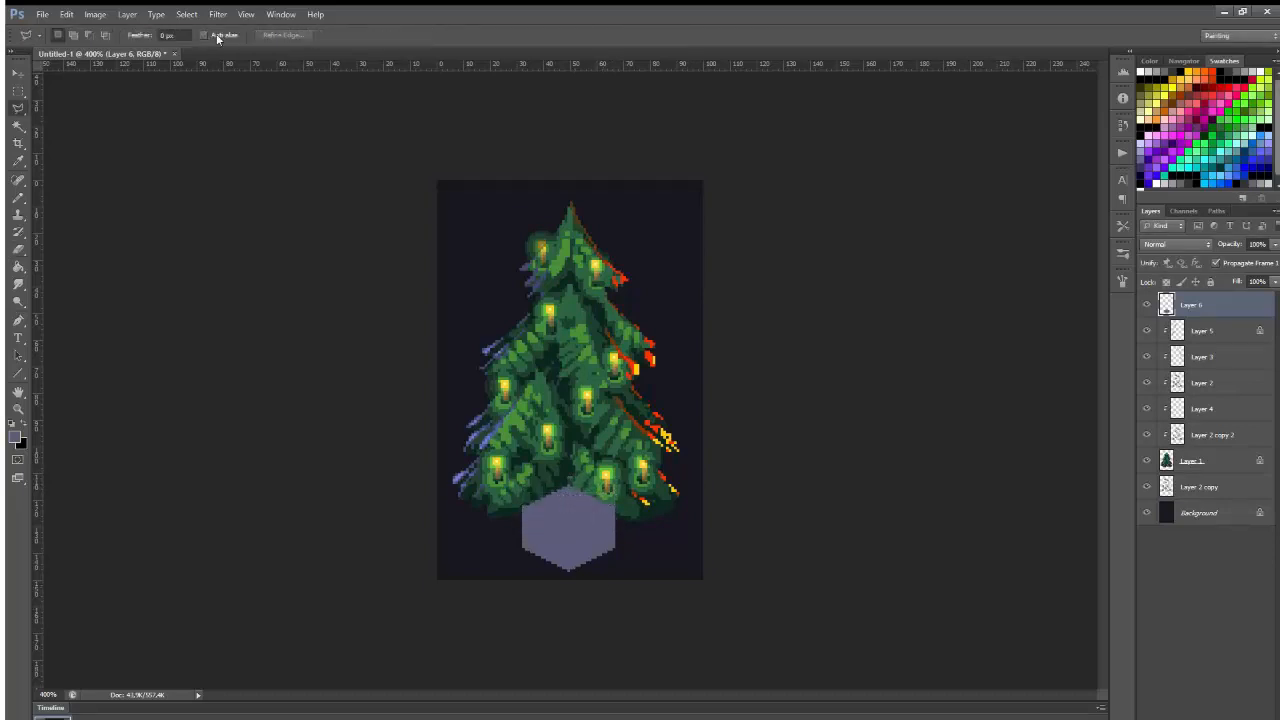
Outline the area above the box's upper edges with a non-anti-aliased polygonal lasso and trim the edges to a shallower angle.
{"action": "left_click", "coordinate": [522, 505]}
{"action": "left_click", "coordinate": [569, 487]}
{"action": "left_click", "coordinate": [631, 511]}
{"action": "left_click", "coordinate": [644, 480]}
{"action": "left_click", "coordinate": [576, 445]}
{"action": "double_click", "coordinate": [497, 479]}
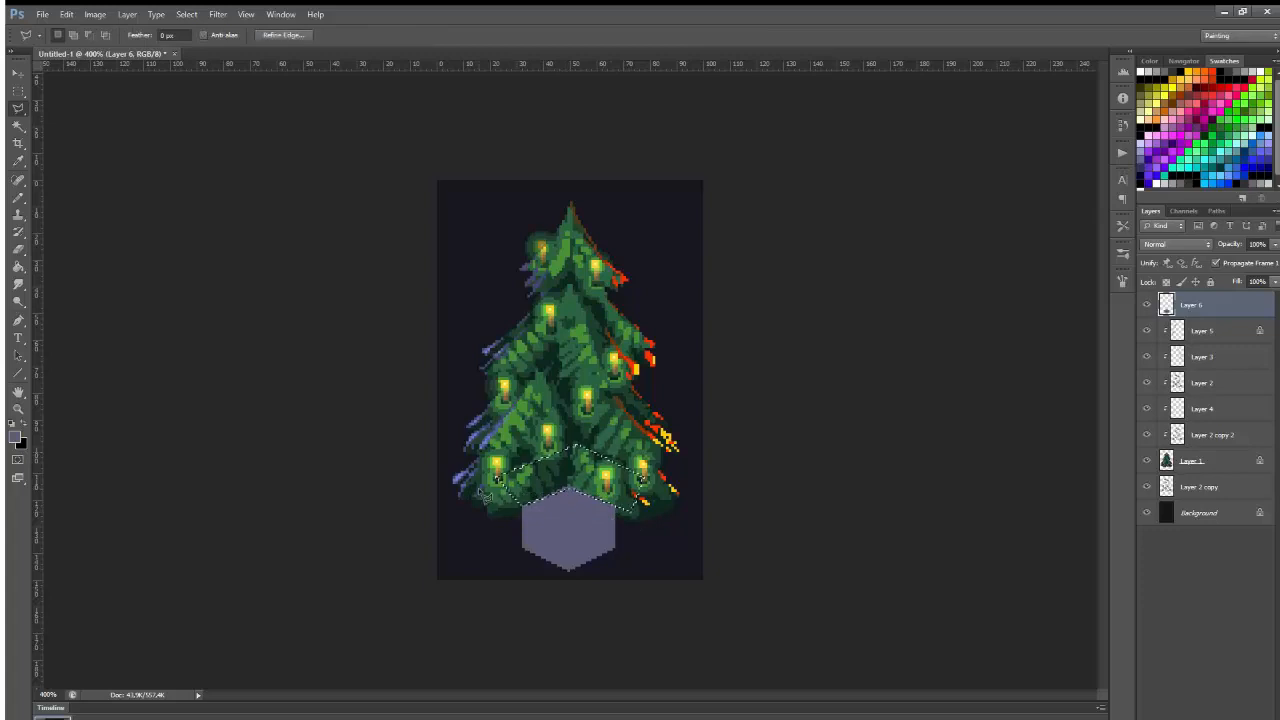
{"action": "key", "text": "ctrl+d"}
Lock the box layer's transparent pixels and fill the box with dark red.
{"action": "key", "text": "b"}
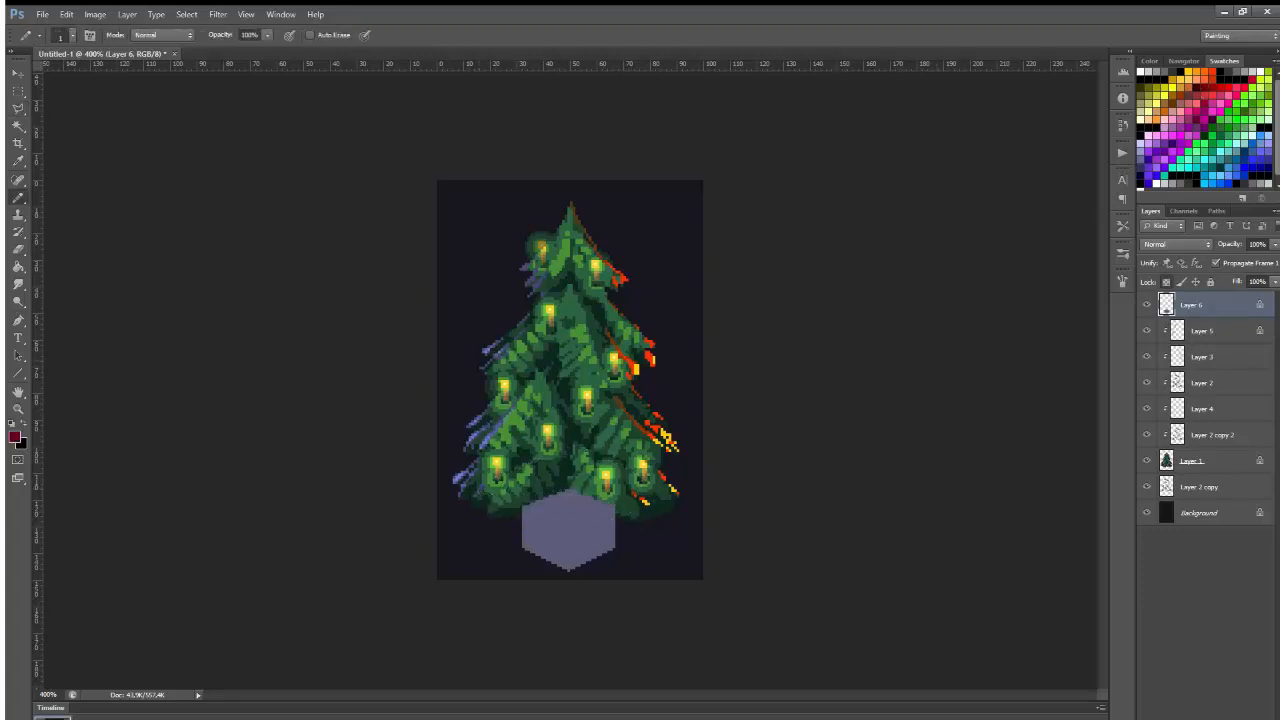
{"action": "key", "text": "alt+BackSpace"}
{"action": "key", "text": "e"}
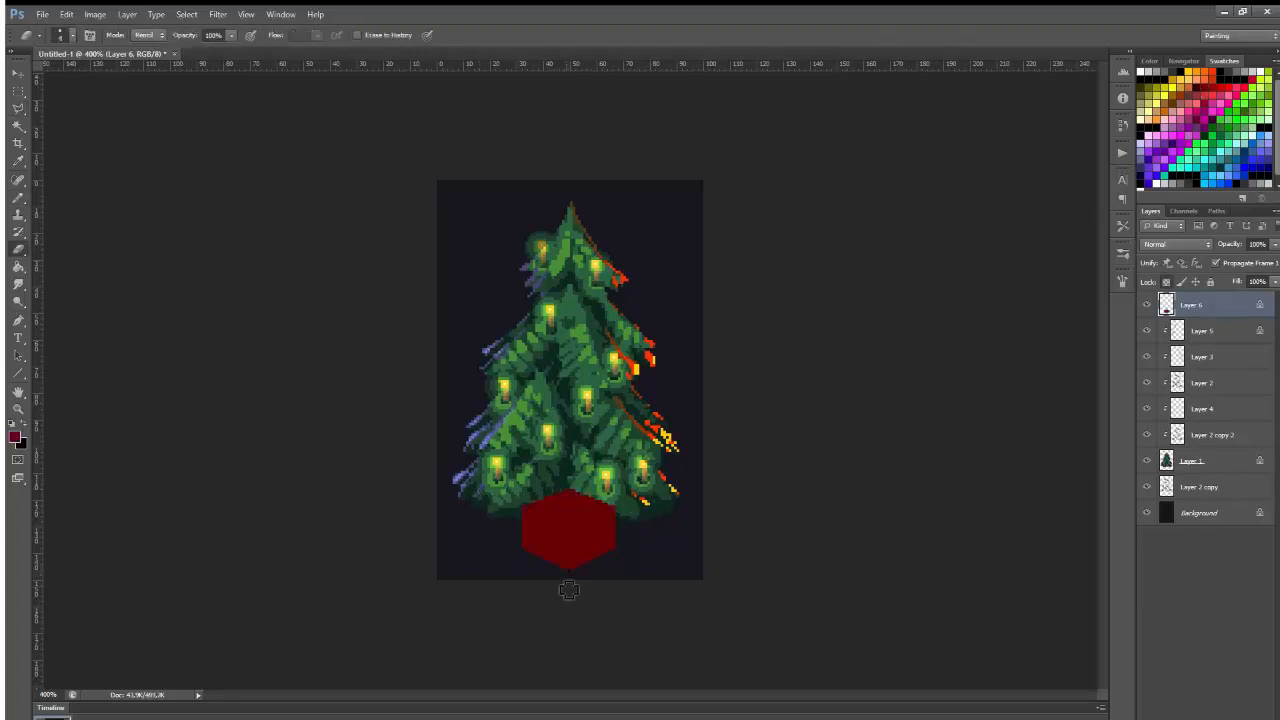
Outline the box's top face with the polygonal lasso and brighten it to a lighter red using Hue/Saturation.
{"action": "key", "text": "l"}
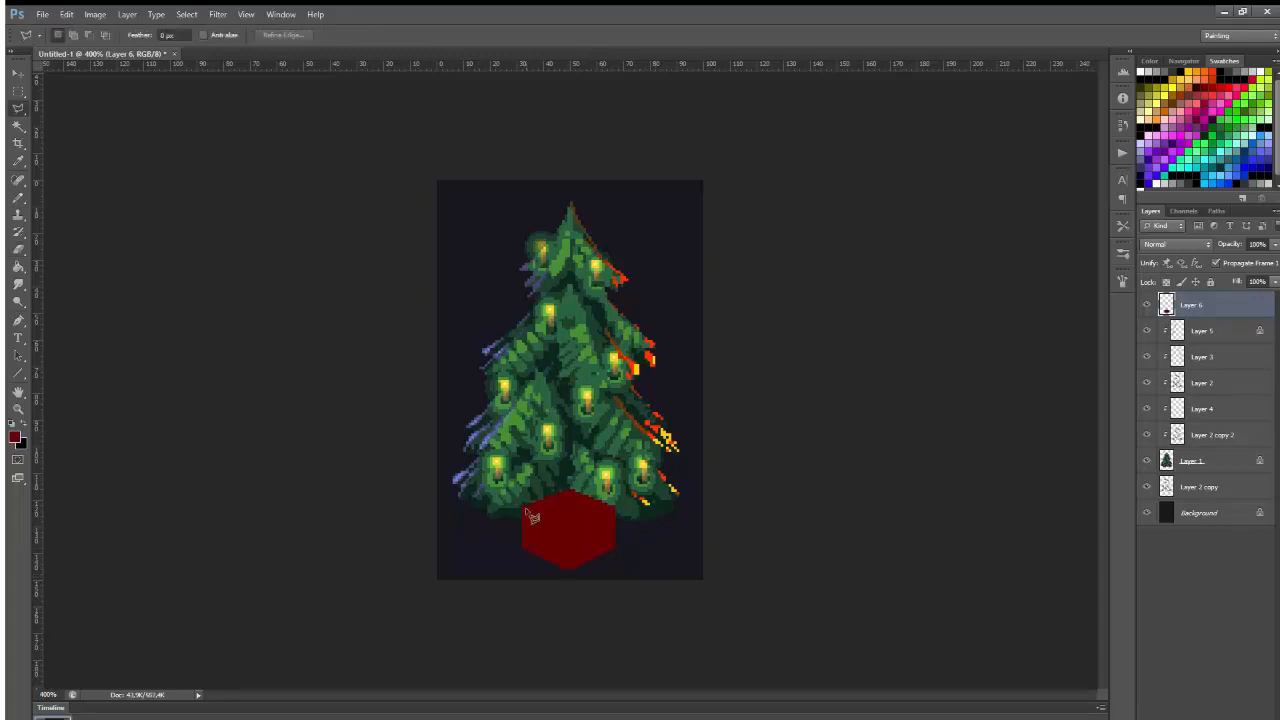
{"action": "left_click", "coordinate": [524, 507]}
{"action": "left_click", "coordinate": [568, 522]}
{"action": "left_click", "coordinate": [619, 505]}
{"action": "left_click", "coordinate": [617, 453]}
{"action": "double_click", "coordinate": [488, 478]}
{"action": "key", "text": "ctrl+u"}
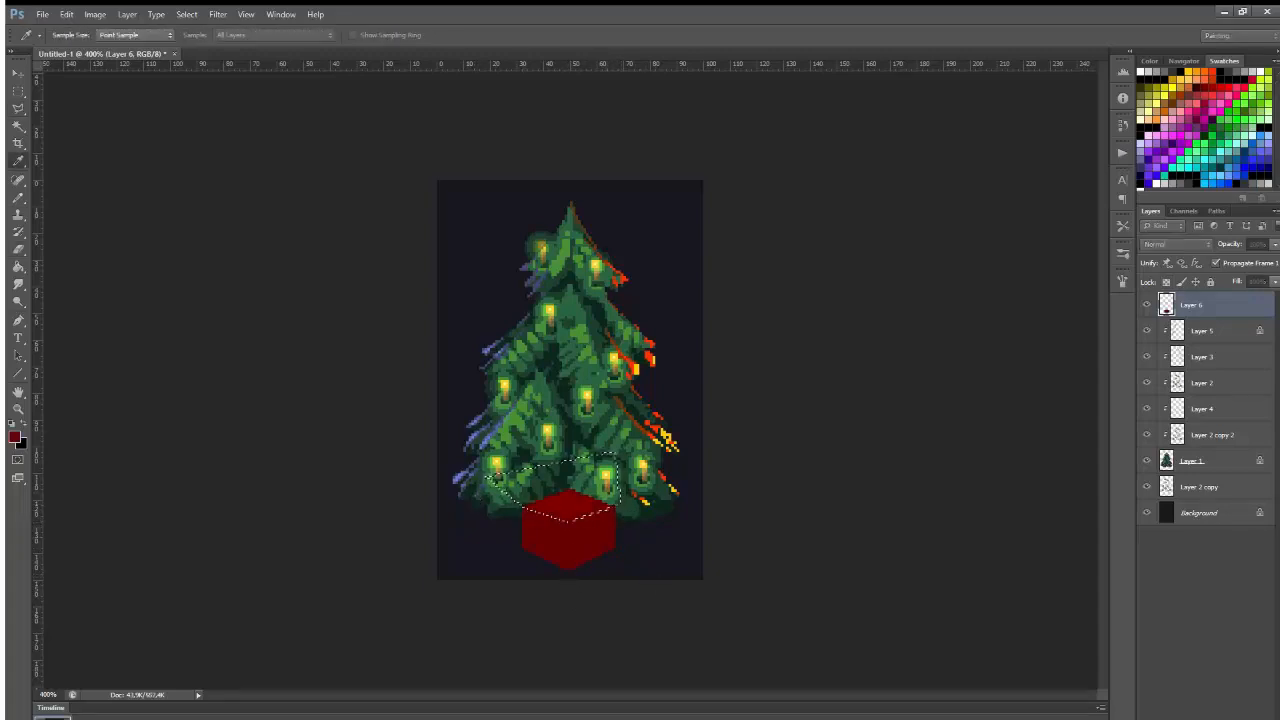
{"action": "key", "text": "Return"}
{"action": "left_click", "coordinate": [571, 478], "text": "shift"}
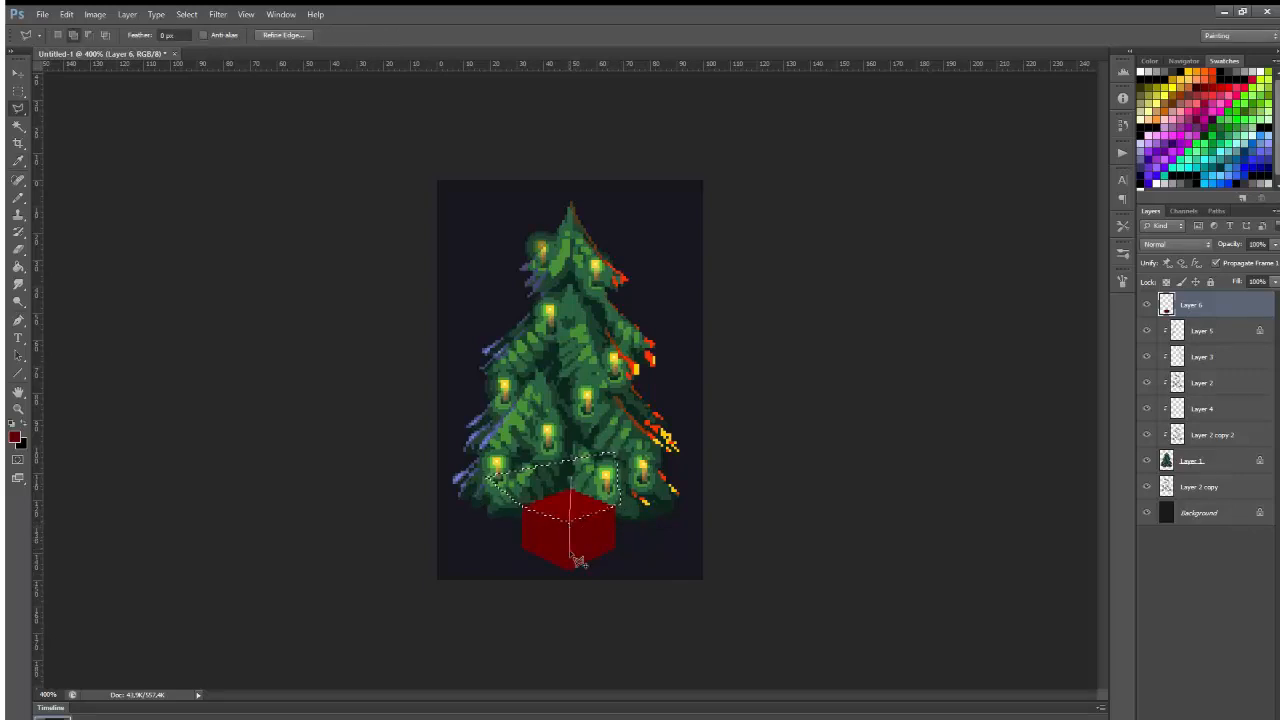
{"action": "left_click", "coordinate": [569, 577]}
{"action": "left_click", "coordinate": [504, 566]}
{"action": "double_click", "coordinate": [507, 488]}
{"action": "key", "text": "ctrl+z"}
Add the box's right face to the polygonal lasso selection, brighten the red, and lock the layer's transparent pixels.
{"action": "left_click", "coordinate": [580, 503], "text": "shift"}
{"action": "left_click", "coordinate": [570, 522]}
{"action": "left_click", "coordinate": [570, 579]}
{"action": "left_click", "coordinate": [620, 579]}
{"action": "left_click", "coordinate": [645, 523]}
{"action": "double_click", "coordinate": [633, 467]}
{"action": "key", "text": "ctrl+d"}
{"action": "key", "text": "i"}
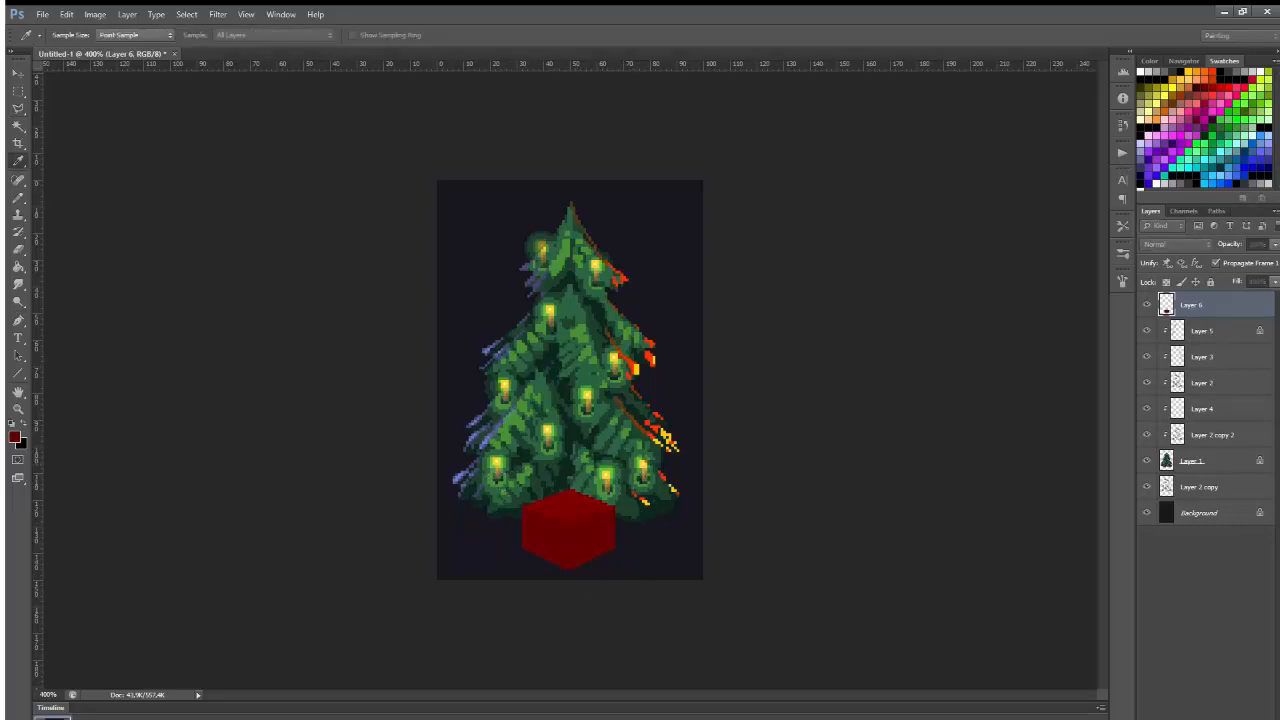
{"action": "key", "text": "Return"}
{"action": "left_click", "coordinate": [1166, 282]}
{"action": "key", "text": "ctrl+d"}
{"action": "key", "text": "v"}
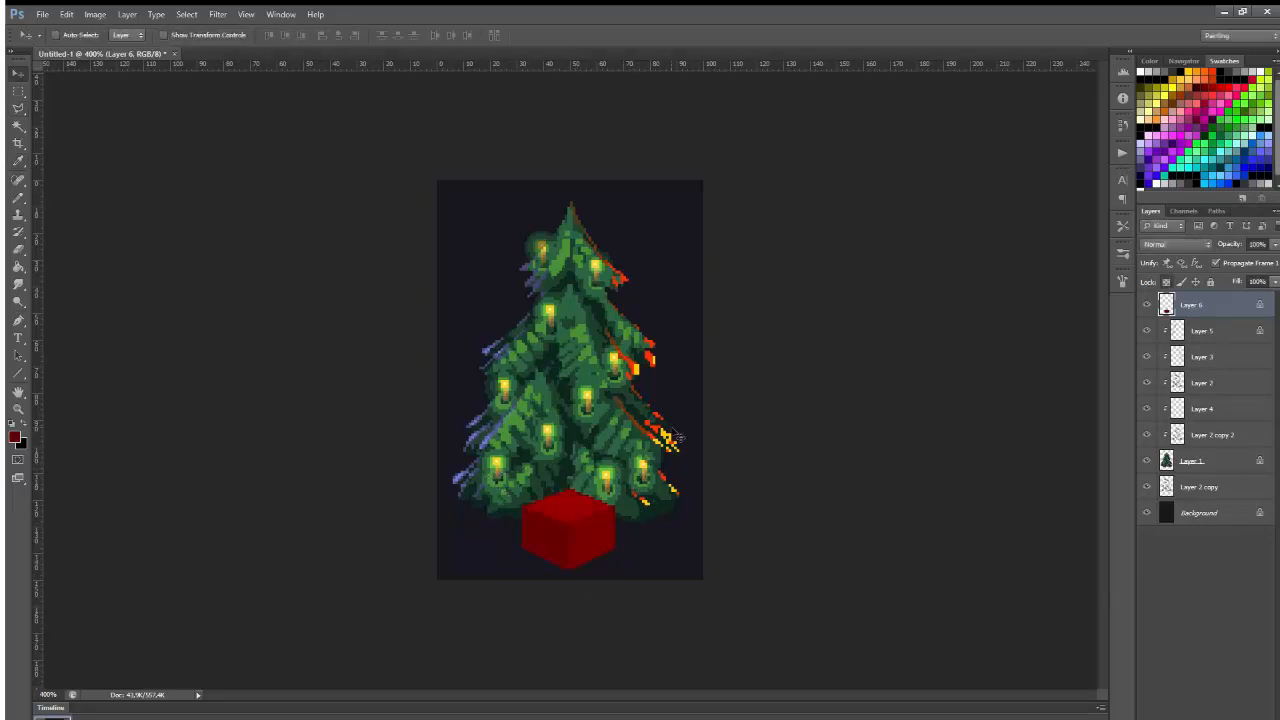
Draw an orange-red highlight along the box's right front upper edge with a yellowish accent at the near corner, using colors sampled from the tree.
{"action": "key", "text": "b"}
{"action": "left_click", "coordinate": [657, 427], "text": "alt"}
{"action": "left_click", "coordinate": [612, 507]}
{"action": "left_click", "coordinate": [571, 523], "text": "shift"}
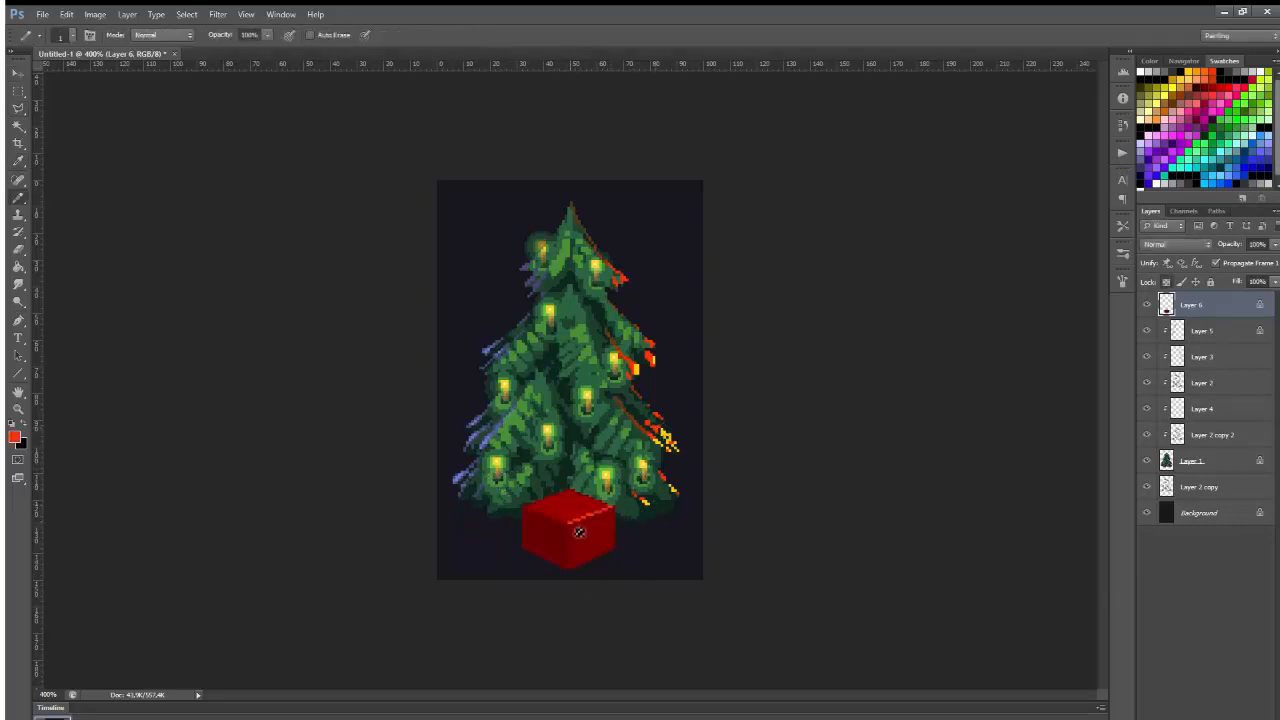
{"action": "left_click", "coordinate": [664, 434], "text": "alt"}
{"action": "left_click", "coordinate": [571, 523]}
{"action": "left_click", "coordinate": [613, 507]}
{"action": "left_click", "coordinate": [609, 509], "text": "alt"}
{"action": "left_click", "coordinate": [617, 516], "text": "alt"}
Paint bluish rim-light strokes down the box's left face and along its left upper edge, using colors sampled from the tree.
{"action": "left_click", "coordinate": [480, 416], "text": "alt"}
{"action": "mouse_move", "coordinate": [524, 511]}
{"action": "left_mouse_down"}
{"action": "mouse_move", "coordinate": [524, 545]}
{"action": "mouse_move", "coordinate": [541, 556]}
{"action": "left_mouse_up"}
{"action": "left_click", "coordinate": [475, 460], "text": "alt"}
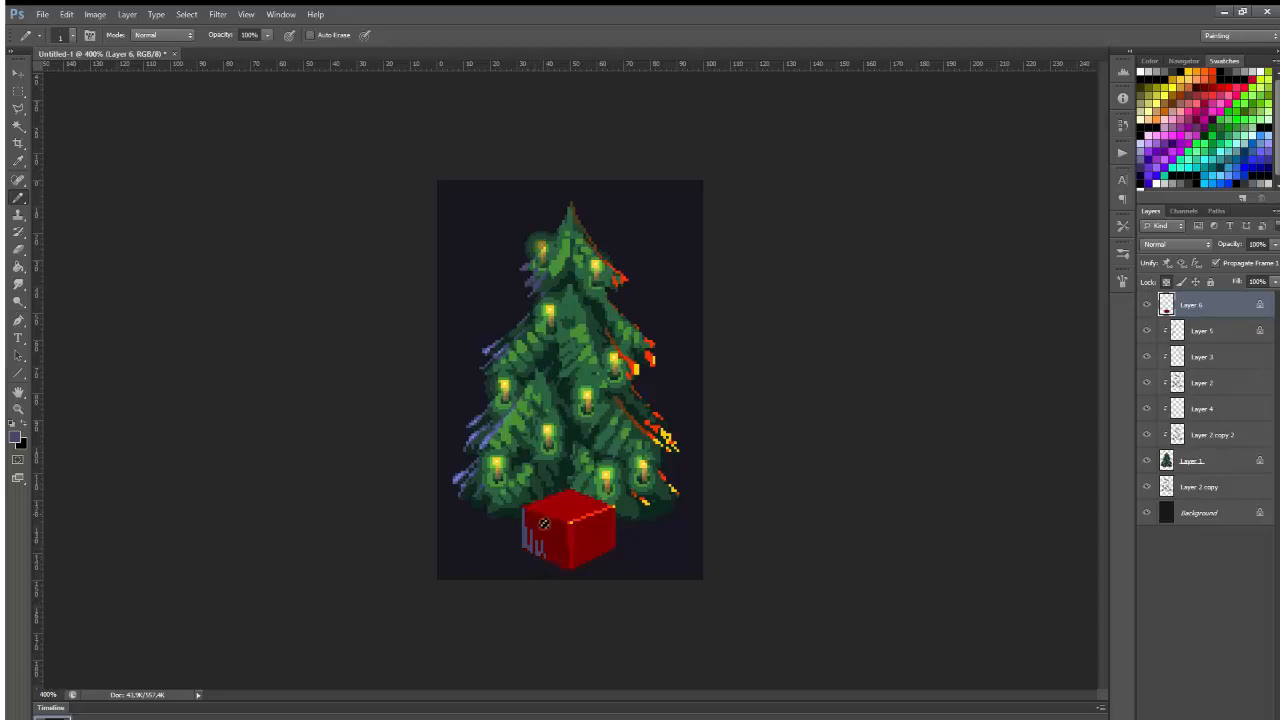
{"action": "left_click", "coordinate": [532, 517], "text": "alt"}
{"action": "left_click", "coordinate": [535, 519], "text": "alt"}
{"action": "left_click", "coordinate": [538, 529], "text": "alt"}
{"action": "left_click", "coordinate": [534, 516], "text": "alt"}
{"action": "left_click", "coordinate": [542, 517], "text": "alt"}
{"action": "key", "text": "e"}
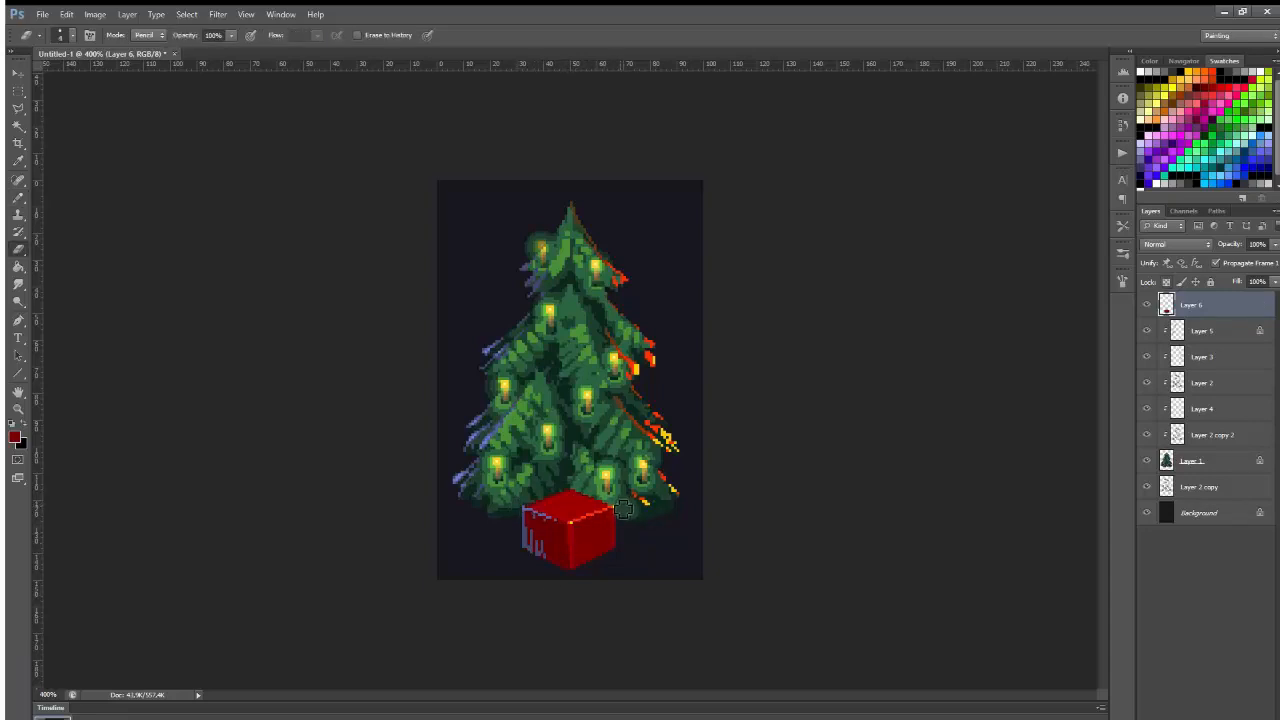
{"action": "key", "text": "b"}
{"action": "left_click", "coordinate": [533, 517], "text": "alt"}
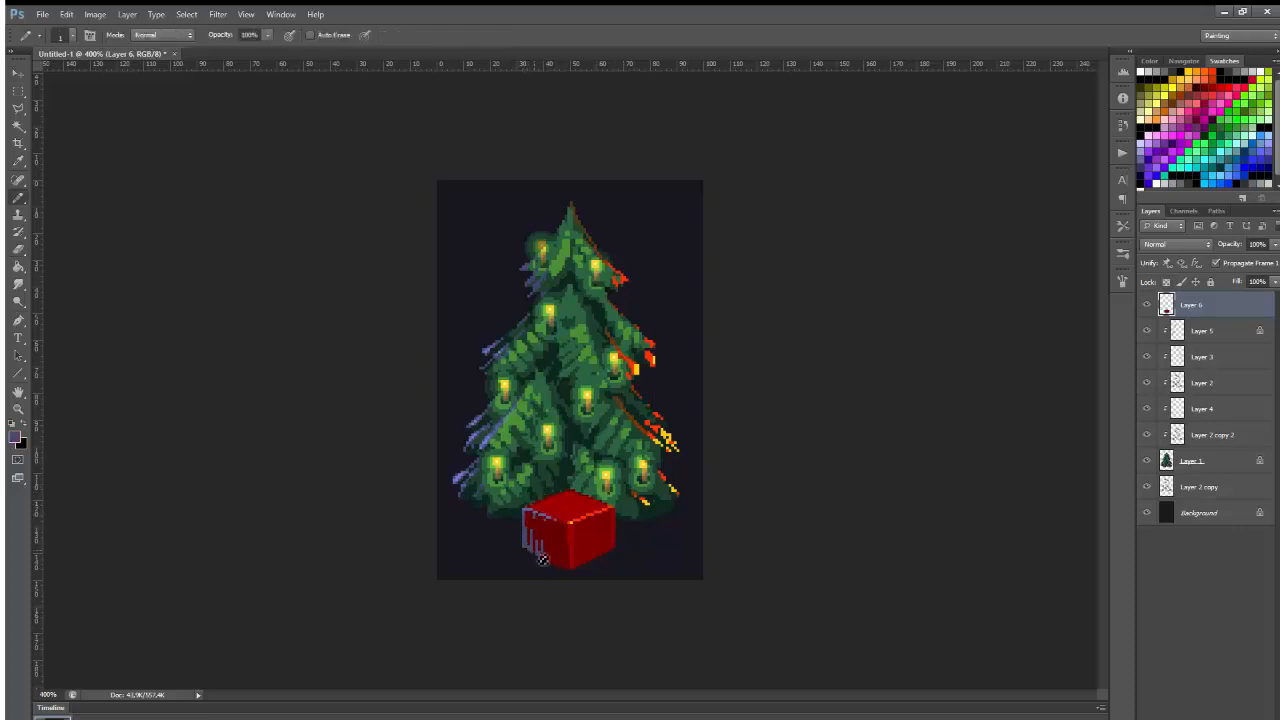
Trim the box's upper back edges slightly lower with a polygonal lasso and sample the box's red.
{"action": "key", "text": "l"}
{"action": "mouse_move", "coordinate": [528, 516]}
{"action": "left_mouse_down"}
{"action": "mouse_move", "coordinate": [575, 481]}
{"action": "mouse_move", "coordinate": [631, 520]}
{"action": "mouse_move", "coordinate": [604, 435]}
{"action": "mouse_move", "coordinate": [483, 474]}
{"action": "left_mouse_up"}
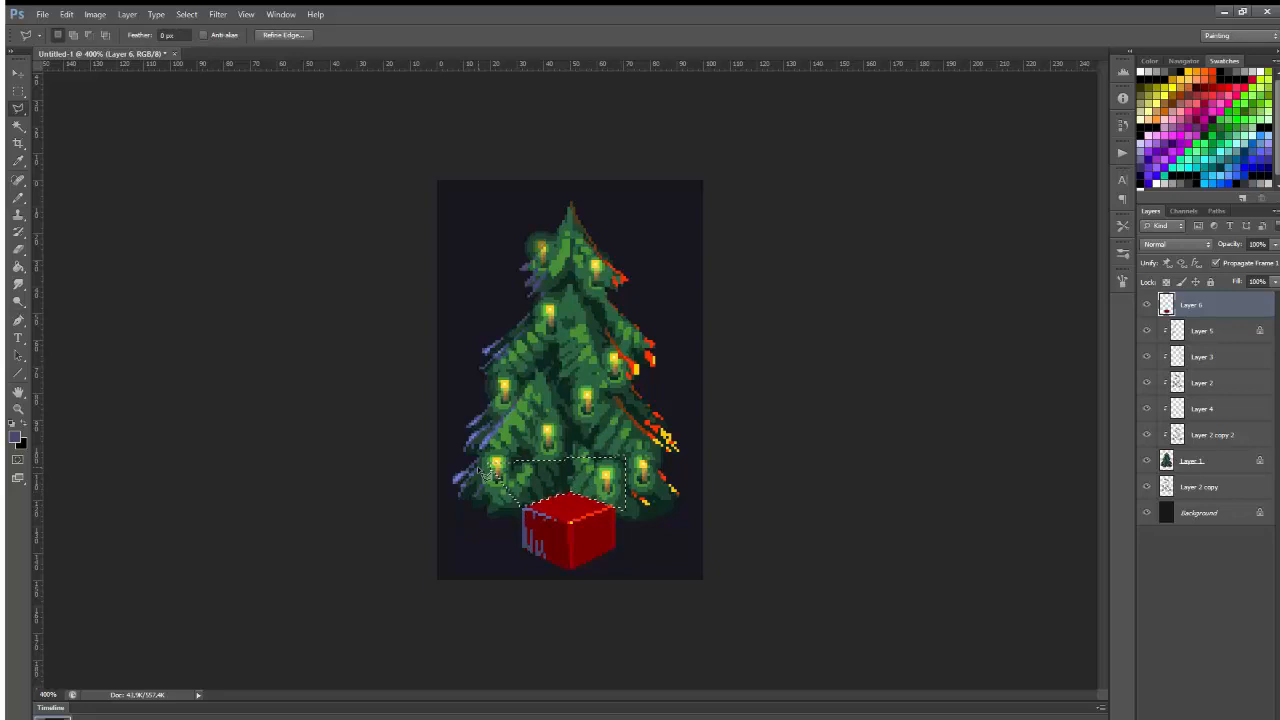
{"action": "key", "text": "b"}
{"action": "left_click", "coordinate": [539, 511], "text": "alt"}
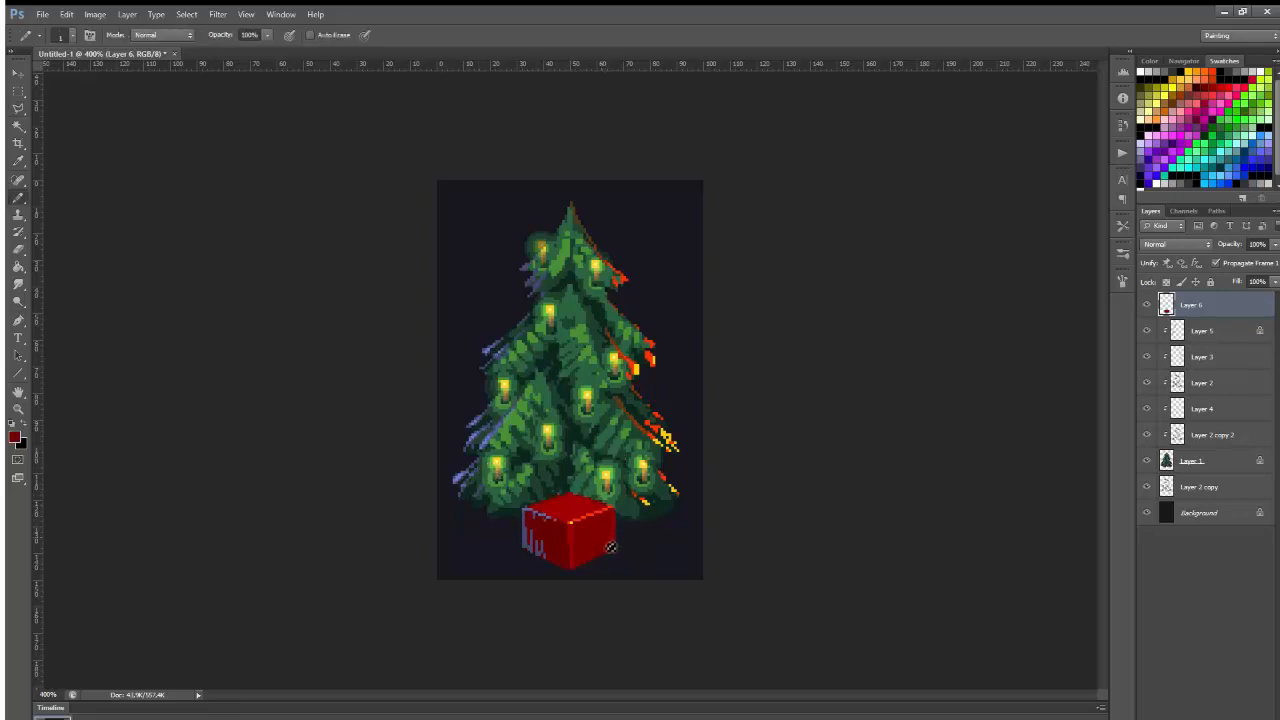
Outline two crossing ribbon bands over the box's top and down both front faces with the polygonal lasso.
{"action": "key", "text": "l"}
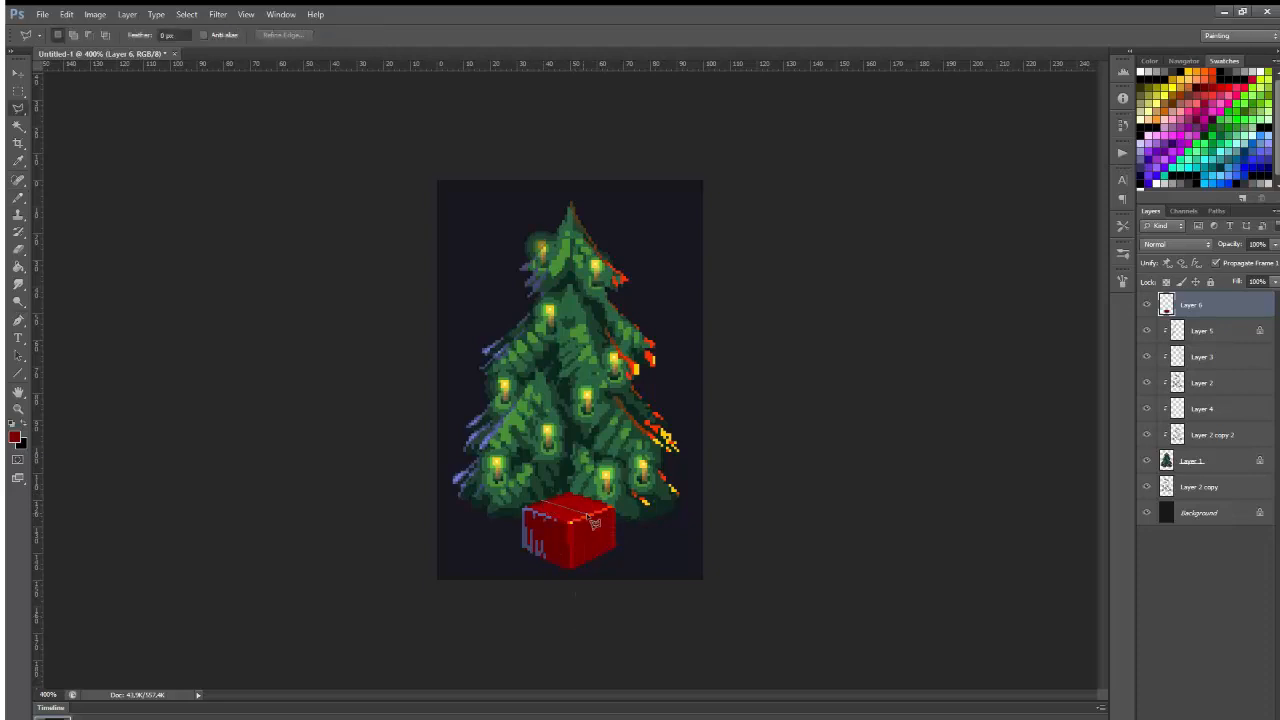
{"action": "mouse_move", "coordinate": [588, 518]}
{"action": "left_mouse_down"}
{"action": "mouse_move", "coordinate": [591, 571]}
{"action": "mouse_move", "coordinate": [604, 567]}
{"action": "mouse_move", "coordinate": [602, 516]}
{"action": "mouse_move", "coordinate": [528, 508]}
{"action": "left_mouse_up"}
{"action": "left_click", "coordinate": [541, 563]}
{"action": "left_click", "coordinate": [552, 567]}
{"action": "left_click", "coordinate": [552, 518]}
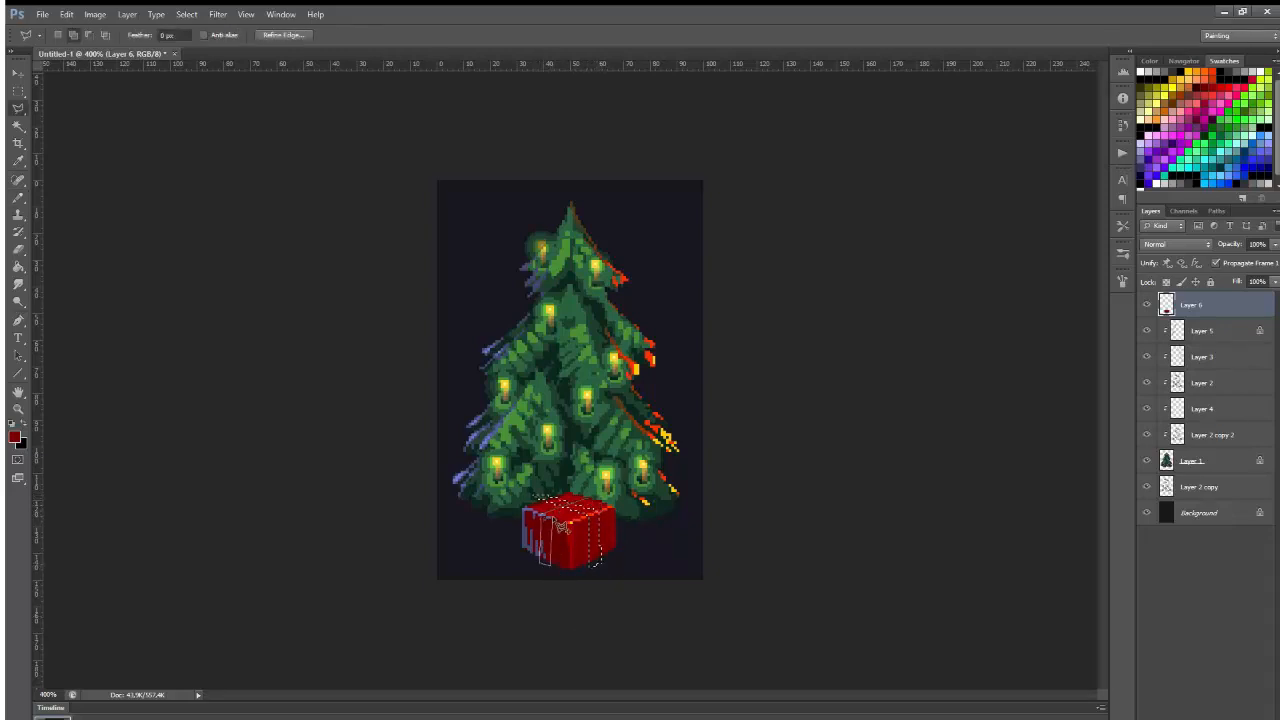
{"action": "double_click", "coordinate": [605, 499]}
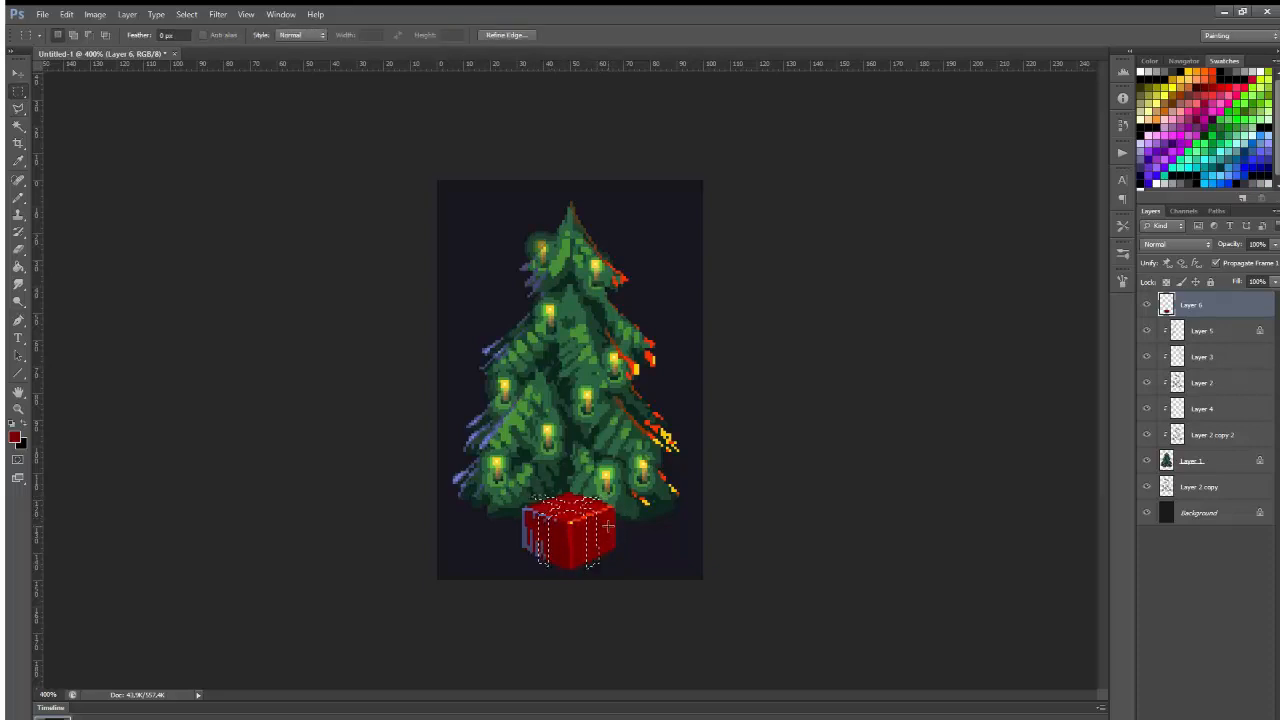
Copy the selected ribbon bands to a new layer and recolor them green.
{"action": "key", "text": "ctrl+j"}
{"action": "key", "text": "i"}
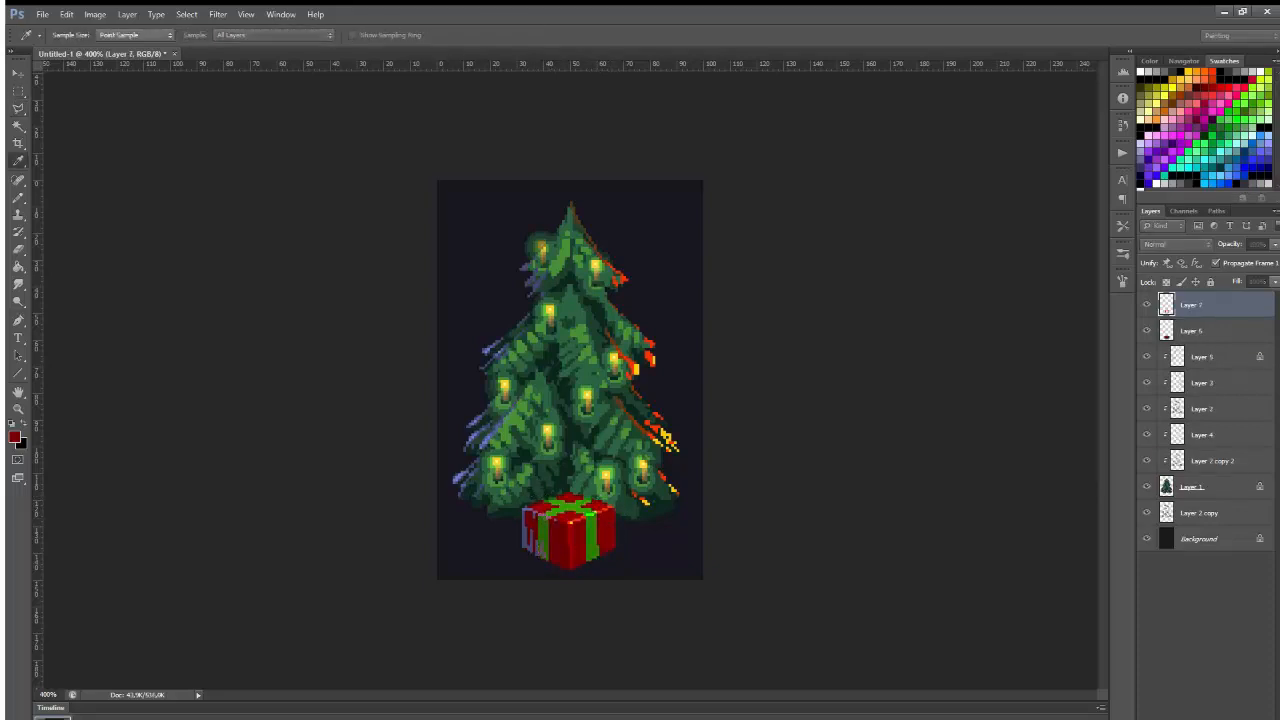
{"action": "left_click", "coordinate": [955, 277]}
Select the bluish rim-light pixels on the box layer with the Magic Wand and mute their color.
{"action": "left_click", "coordinate": [538, 546], "text": "ctrl"}
{"action": "key", "text": "w"}
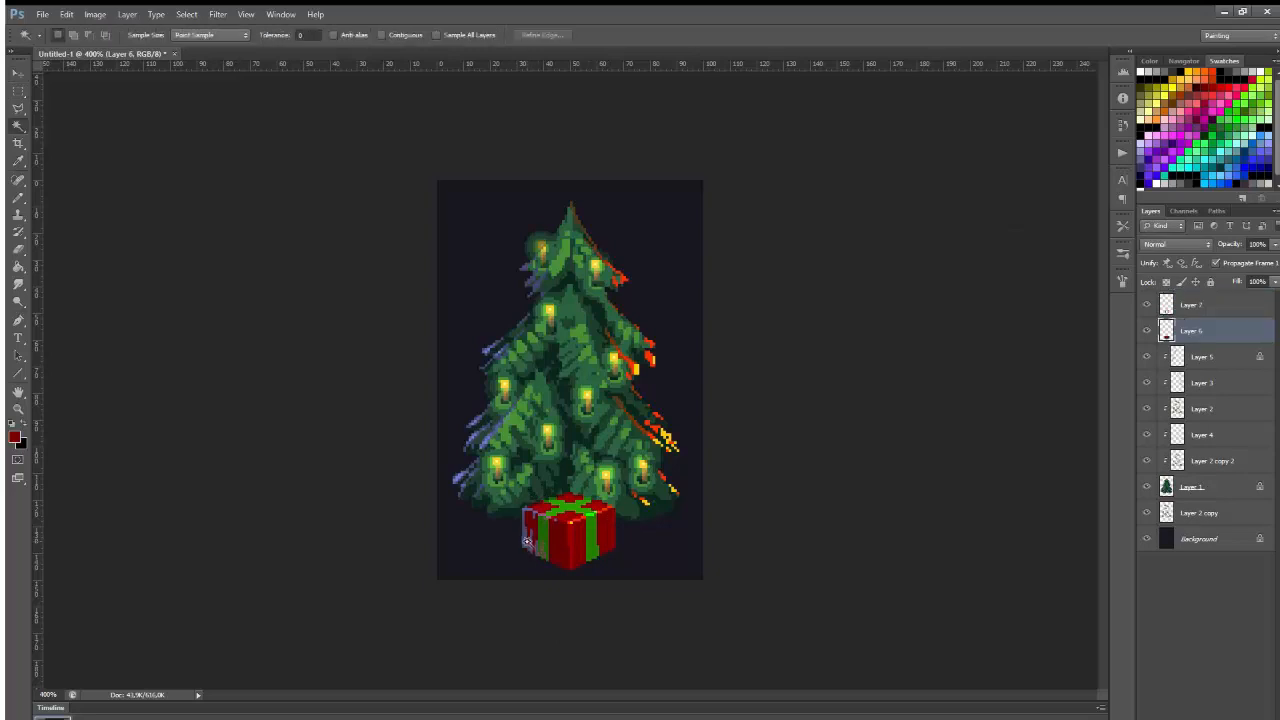
{"action": "left_click", "coordinate": [529, 538]}
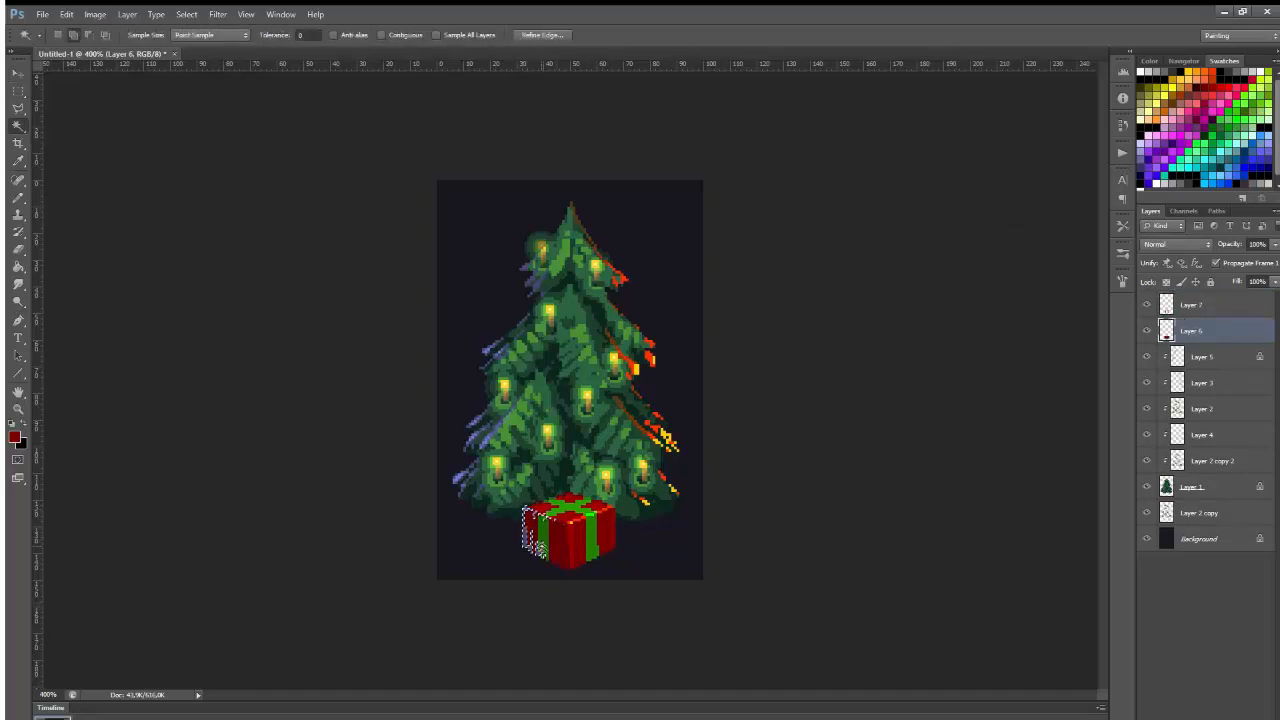
{"action": "key", "text": "ctrl+d"}
{"action": "key", "text": "i"}
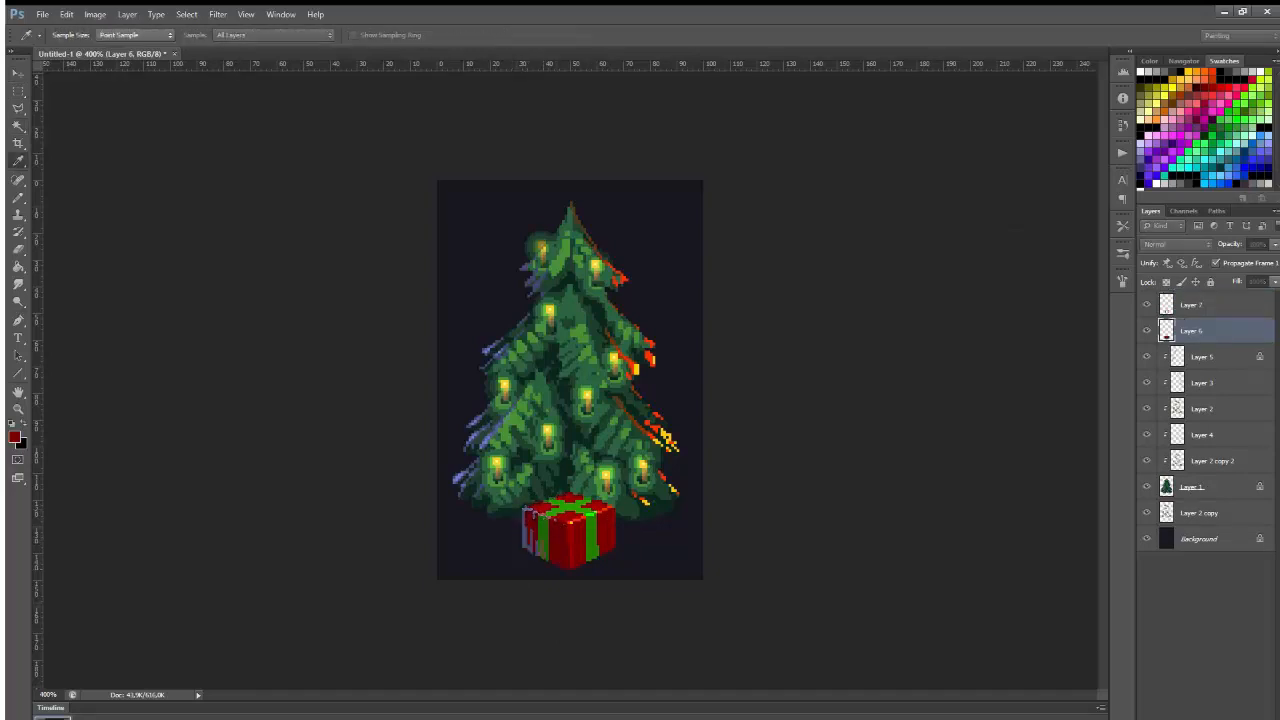
{"action": "left_click_drag", "start_coordinate": [802, 346], "coordinate": [772, 346]}
{"action": "key", "text": "b"}
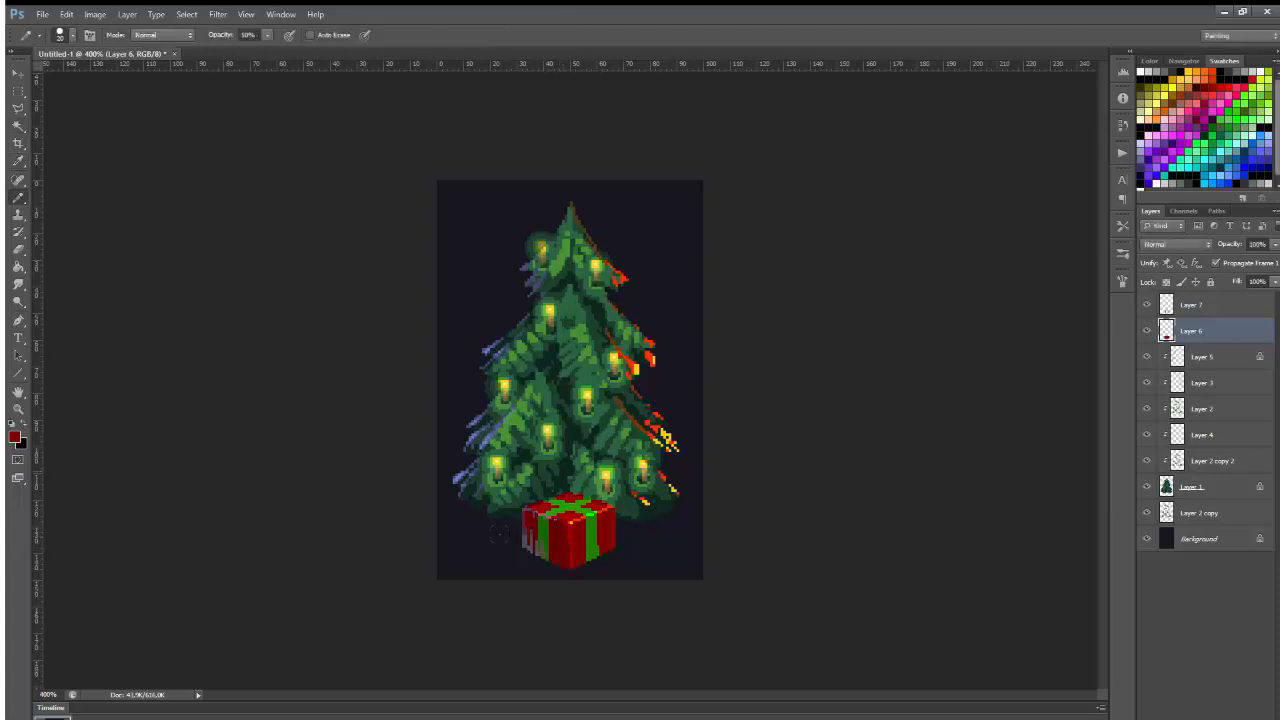
Tint the rim-light strokes on the box's left face towards a muted pinkish red.
{"action": "key", "text": "i"}
{"action": "left_click", "coordinate": [528, 535]}
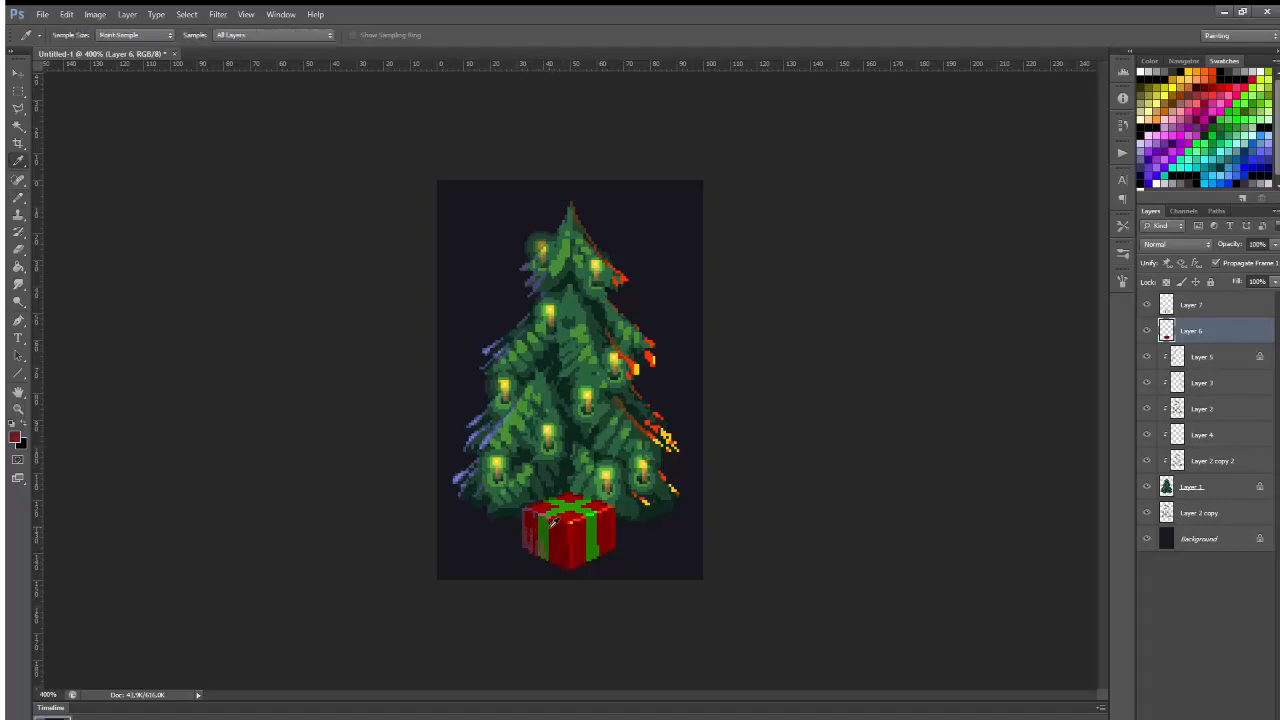
{"action": "left_click", "coordinate": [14, 437]}
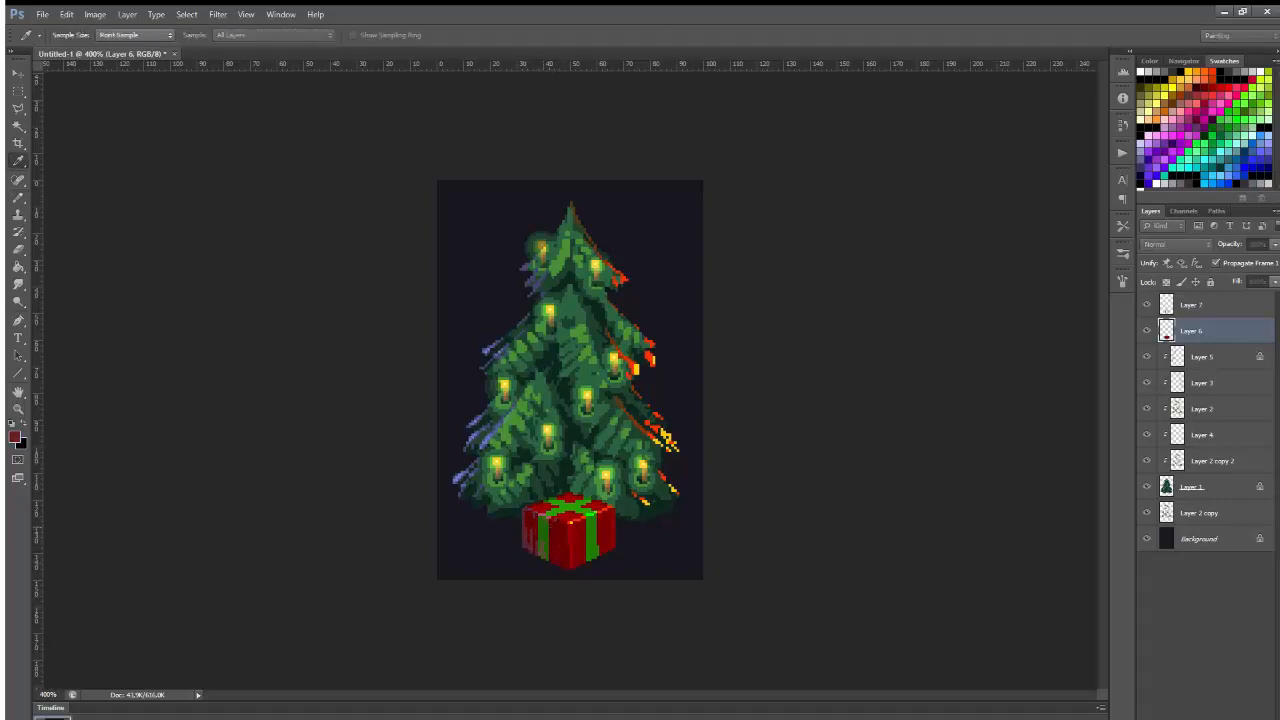
{"action": "left_click", "coordinate": [1106, 585]}
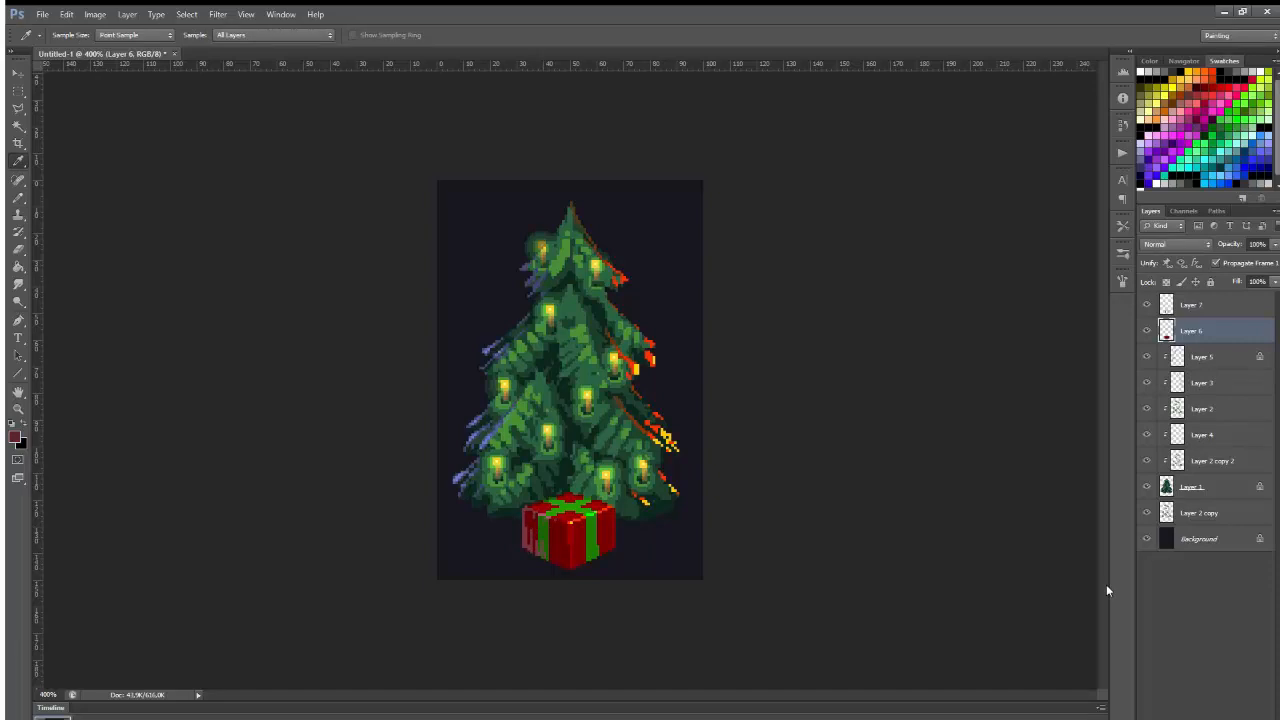
Brighten the ribbon's right front fold on the ribbon layer with a green pencil at 100% opacity.
{"action": "key", "text": "b"}
{"action": "left_click", "coordinate": [632, 498], "text": "alt"}
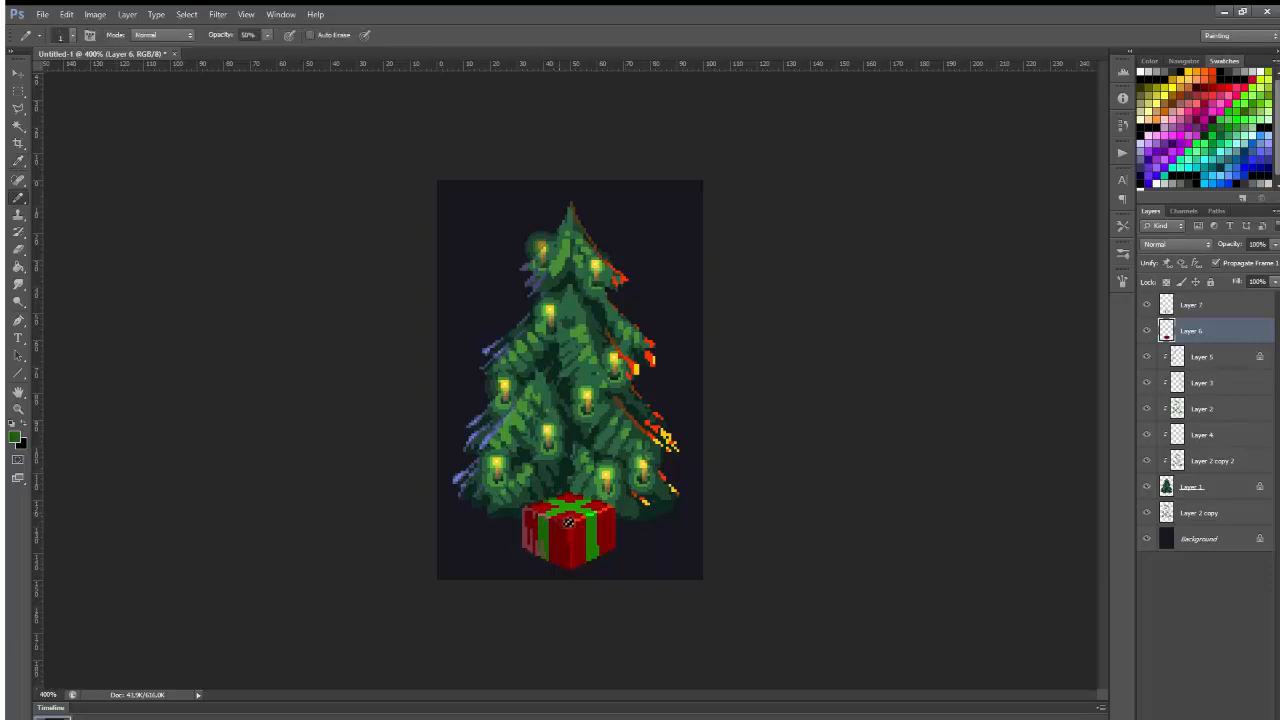
{"action": "key", "text": "alt+bracketright"}
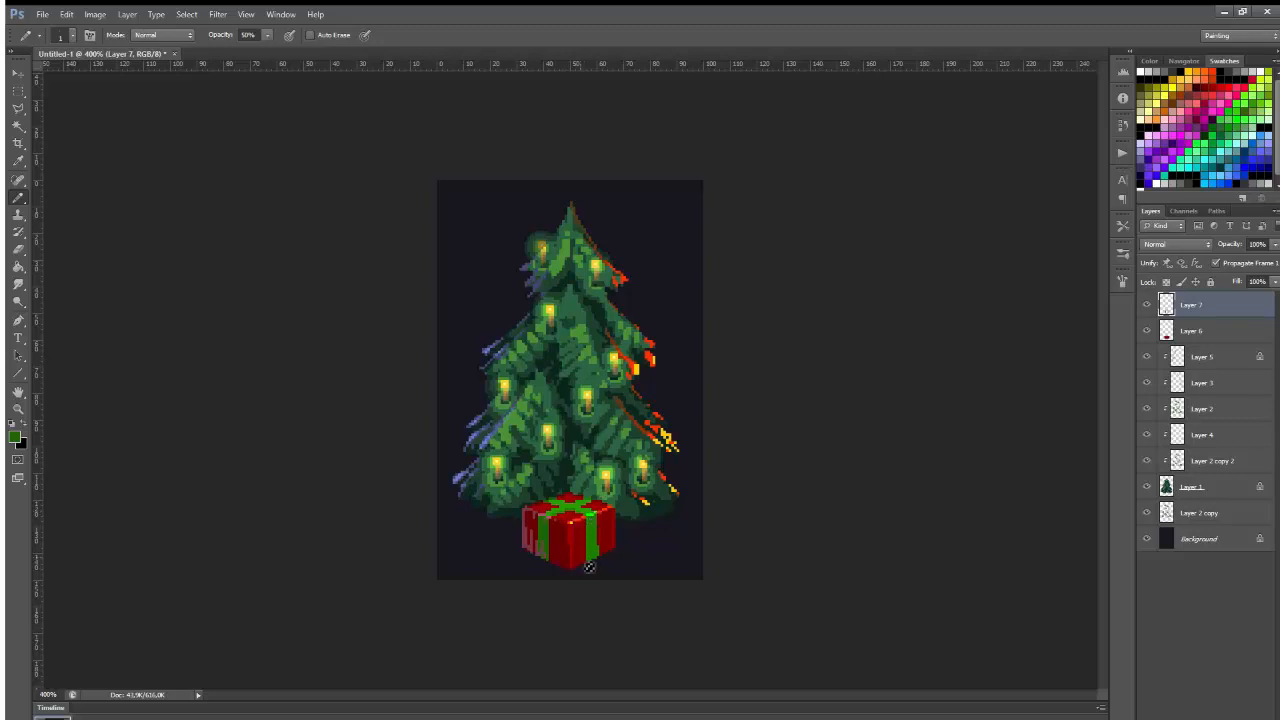
{"action": "key", "text": "0"}
{"action": "key", "text": "ctrl+plus"}
{"action": "key", "text": "ctrl+plus"}
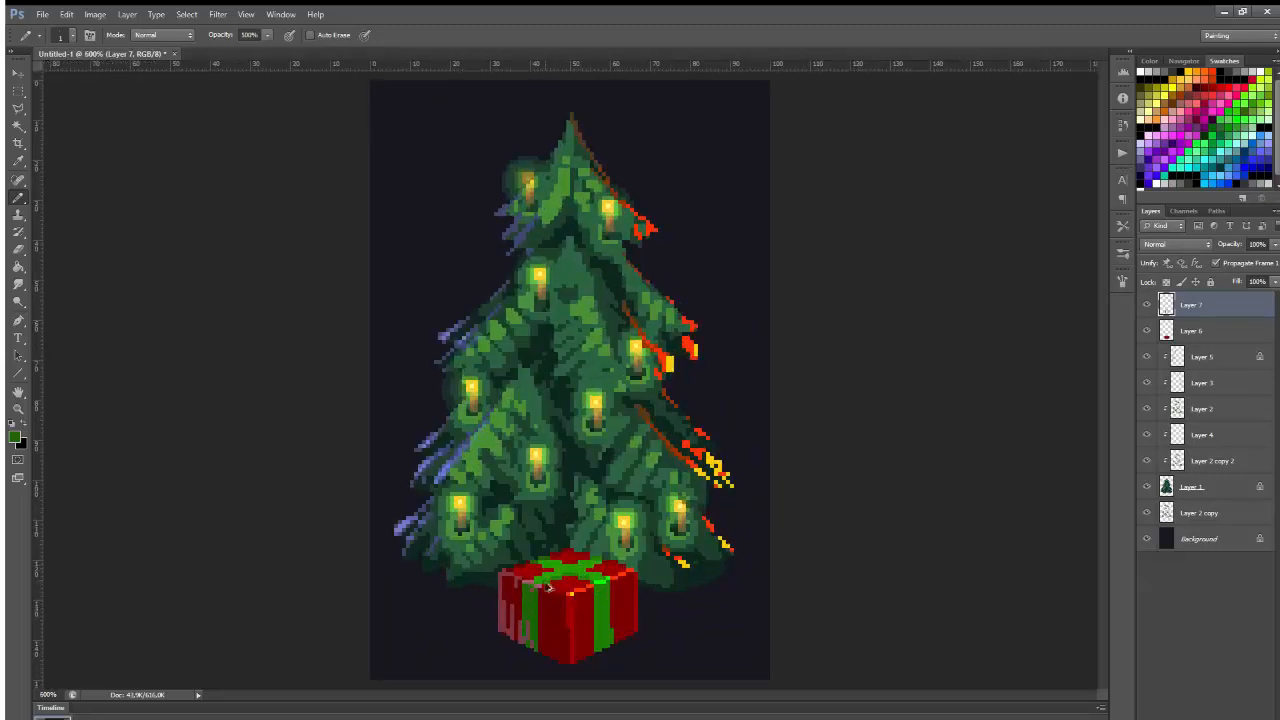
Refine the ribbon bands on the box's top and the inner edge of the right band with sampled colors.
{"action": "left_click", "coordinate": [574, 586], "text": "alt"}
{"action": "left_click", "coordinate": [578, 571], "text": "alt"}
{"action": "left_click", "coordinate": [548, 570], "text": "alt"}
{"action": "left_click", "coordinate": [549, 567], "text": "alt"}
{"action": "left_click", "coordinate": [593, 577], "text": "alt"}
{"action": "left_click_drag", "start_coordinate": [592, 604], "coordinate": [592, 650]}
{"action": "left_click", "coordinate": [542, 574], "text": "alt"}
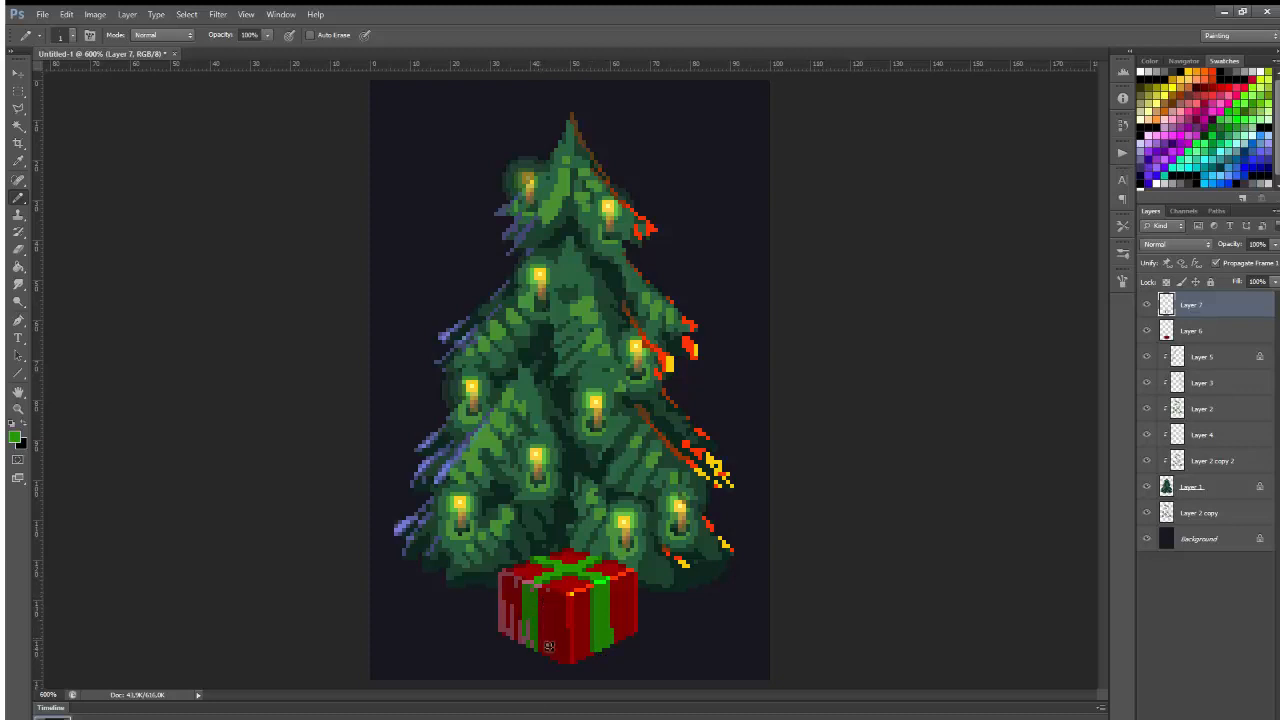
Clean up and shade the ribbon band on the box's left face, with a bright green highlight at its fold.
{"action": "left_click", "coordinate": [535, 609], "text": "alt"}
{"action": "left_click_drag", "start_coordinate": [535, 612], "coordinate": [535, 650]}
{"action": "left_click", "coordinate": [544, 571], "text": "alt"}
{"action": "left_click", "coordinate": [540, 588]}
{"action": "left_click", "coordinate": [535, 594], "text": "alt"}
{"action": "left_click", "coordinate": [542, 574], "text": "alt"}
{"action": "left_click", "coordinate": [538, 595], "text": "alt"}
Shade the ribbon band on the box's right face with lighter and darker sampled greens.
{"action": "left_click", "coordinate": [605, 577], "text": "alt"}
{"action": "left_click", "coordinate": [606, 651], "text": "alt"}
{"action": "left_click", "coordinate": [620, 638], "text": "alt"}
{"action": "left_click", "coordinate": [603, 594], "text": "alt"}
{"action": "mouse_move", "coordinate": [614, 585]}
{"action": "left_mouse_down"}
{"action": "mouse_move", "coordinate": [616, 648]}
{"action": "mouse_move", "coordinate": [600, 593]}
{"action": "mouse_move", "coordinate": [599, 656]}
{"action": "left_mouse_up"}
{"action": "left_click", "coordinate": [596, 645], "text": "alt"}
{"action": "left_click", "coordinate": [596, 595], "text": "alt"}
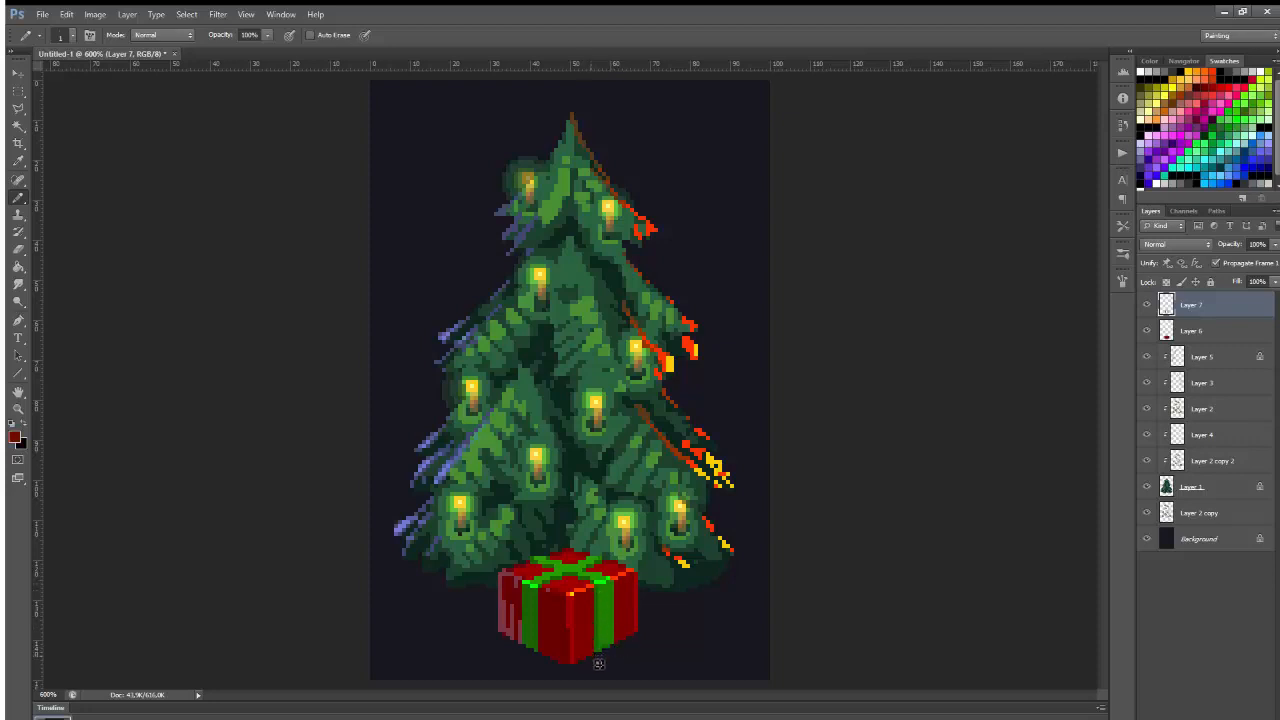
Paint a bright green two-loop bow on a new layer where the ribbons cross on the box's top.
{"action": "key", "text": "ctrl+shift+alt+n"}
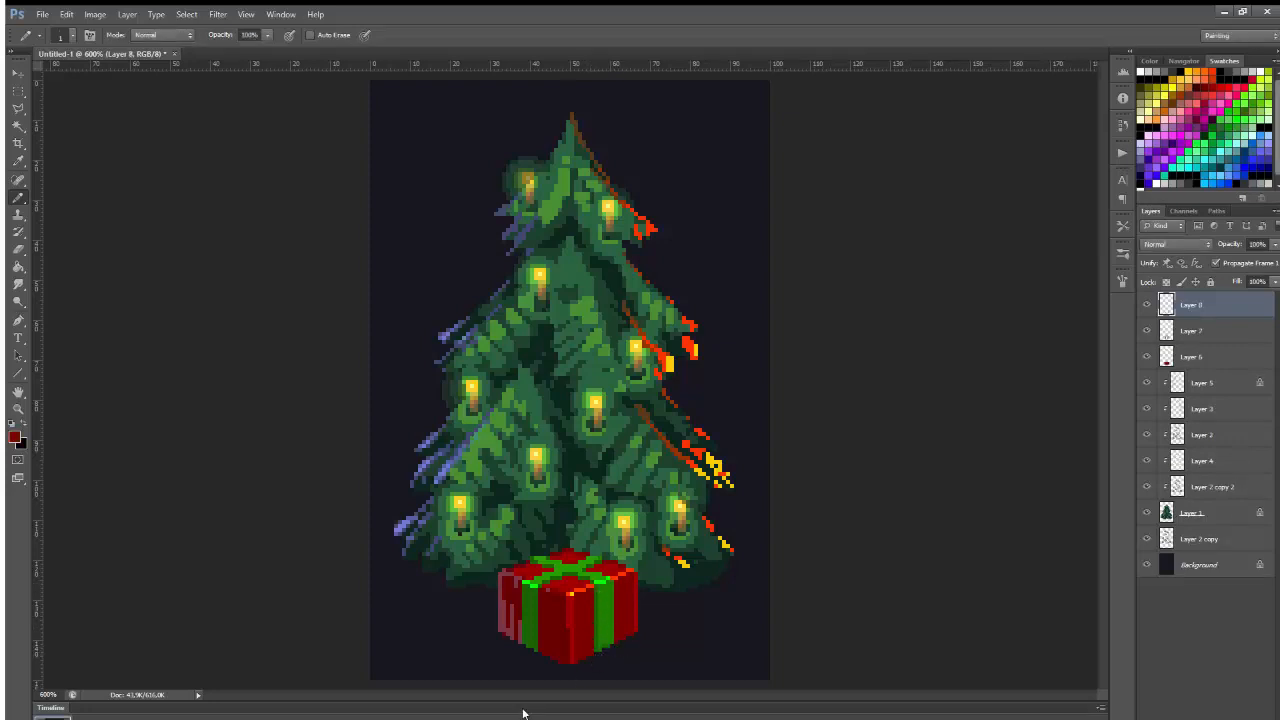
{"action": "left_click", "coordinate": [566, 572], "text": "alt"}
{"action": "mouse_move", "coordinate": [575, 562]}
{"action": "left_mouse_down"}
{"action": "mouse_move", "coordinate": [605, 555]}
{"action": "mouse_move", "coordinate": [584, 575]}
{"action": "mouse_move", "coordinate": [538, 581]}
{"action": "mouse_move", "coordinate": [544, 563]}
{"action": "mouse_move", "coordinate": [592, 562]}
{"action": "left_mouse_up"}
{"action": "left_click", "coordinate": [587, 575], "text": "alt"}
{"action": "left_click", "coordinate": [534, 584], "text": "alt"}
{"action": "left_click", "coordinate": [572, 574], "text": "alt"}
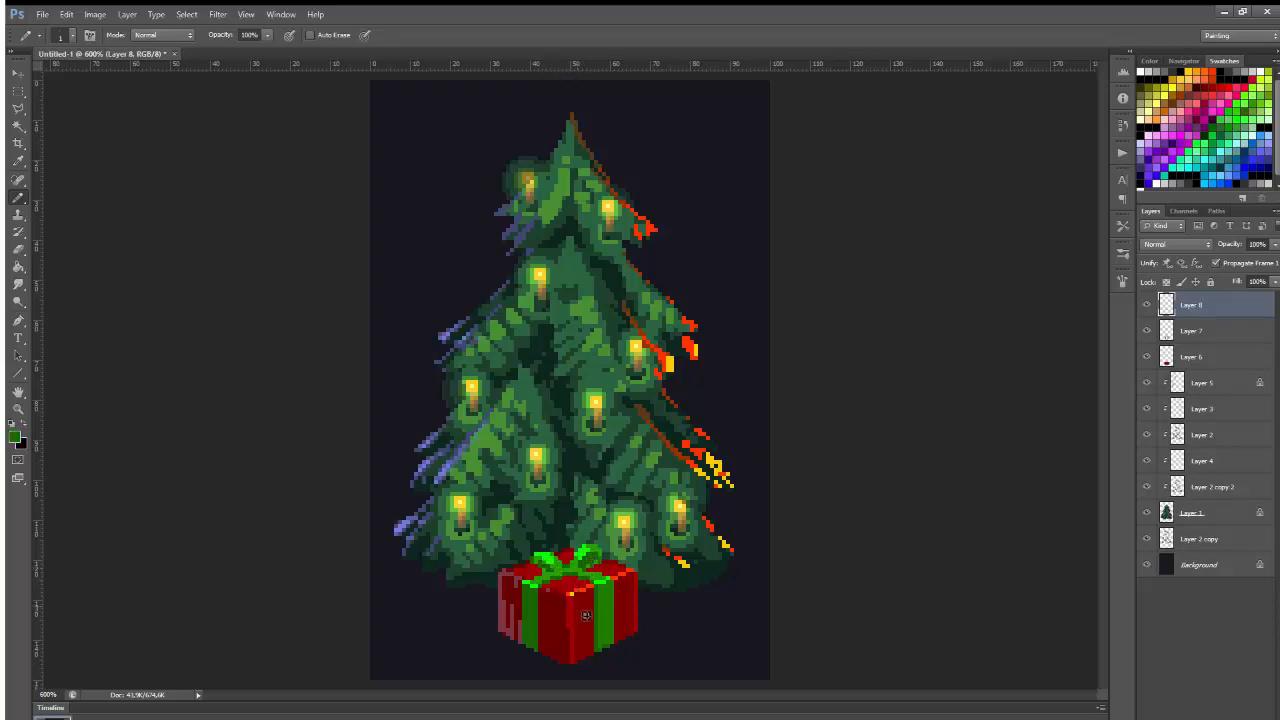
{"action": "left_click", "coordinate": [583, 586], "text": "alt"}
Add a new layer just above the background and select a wide ellipse beneath the tree and box.
{"action": "key", "text": "ctrl+1"}
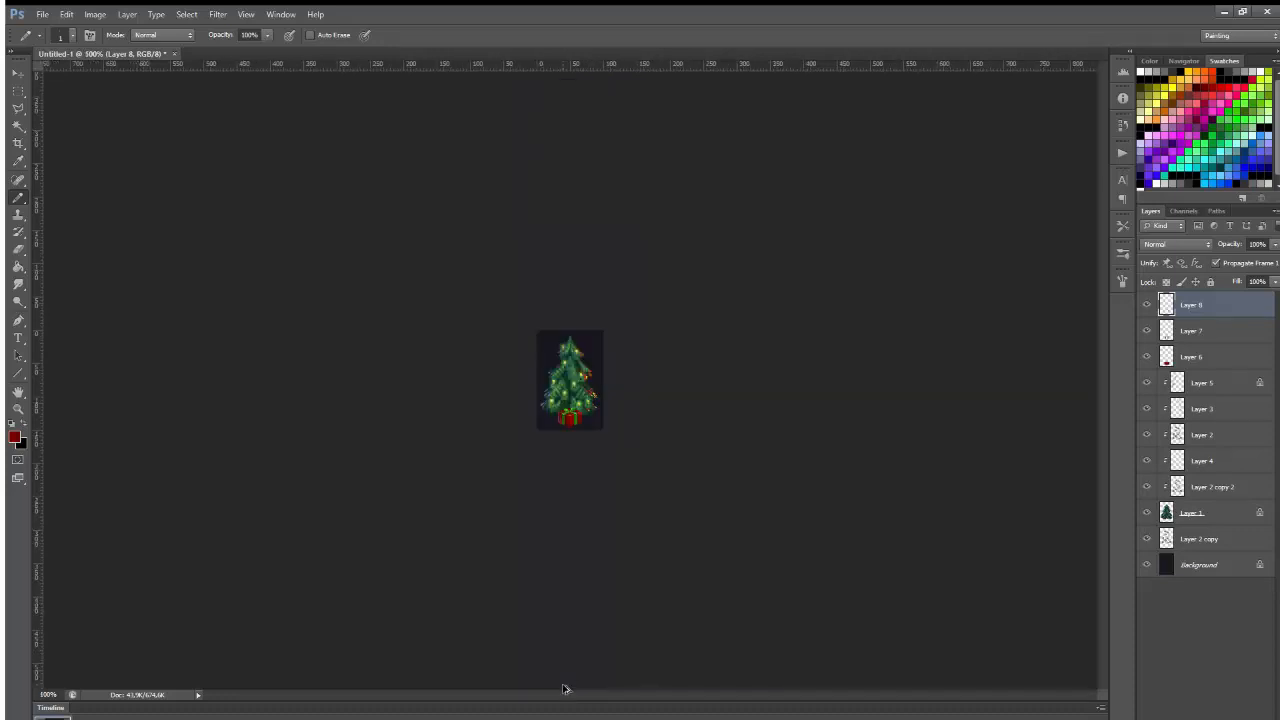
{"action": "key", "text": "ctrl+plus"}
{"action": "key", "text": "ctrl+plus"}
{"action": "key", "text": "ctrl+plus"}
{"action": "key", "text": "ctrl+plus"}
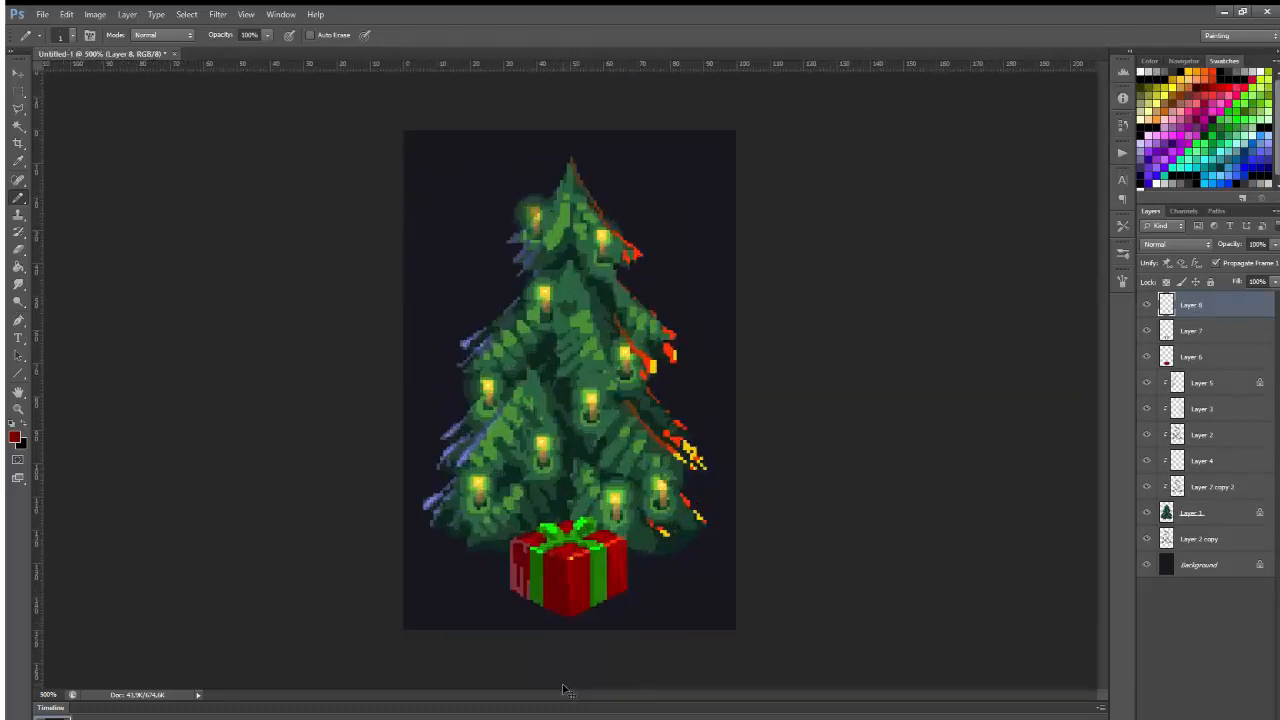
{"action": "left_click", "coordinate": [1185, 572]}
{"action": "key", "text": "ctrl+shift+alt+n"}
{"action": "key", "text": "m"}
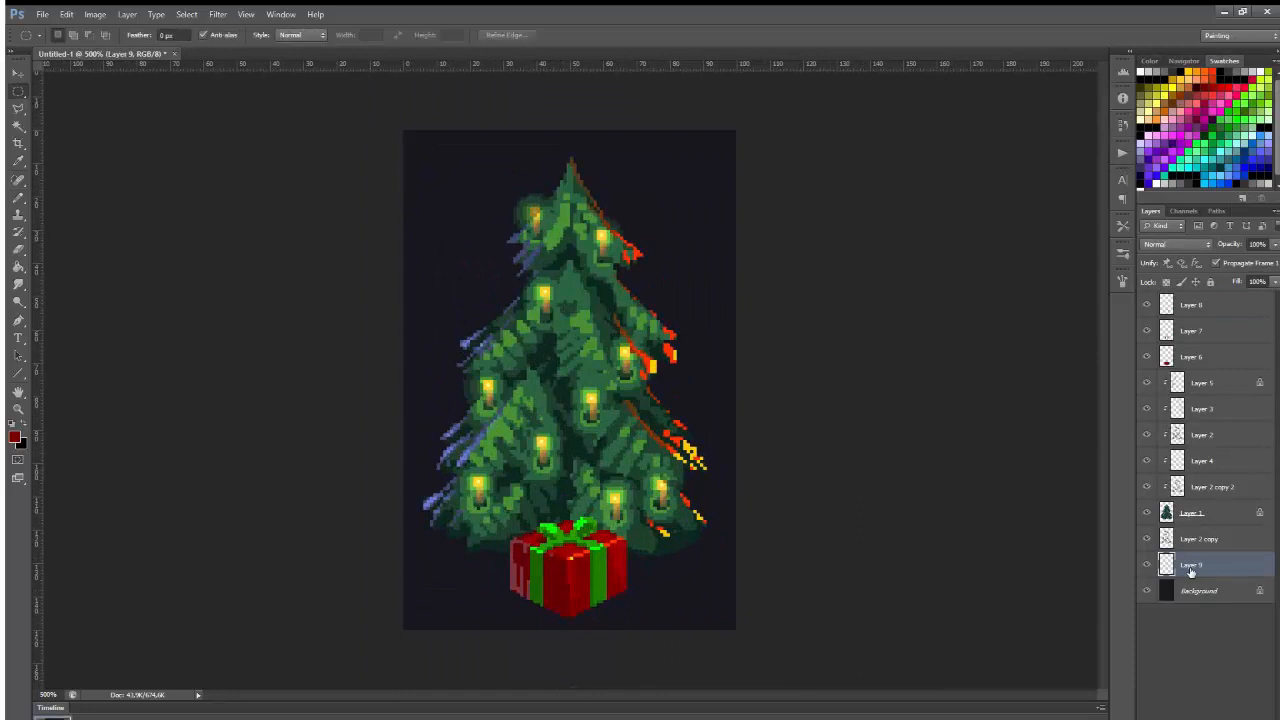
{"action": "left_click_drag", "start_coordinate": [433, 535], "coordinate": [699, 620]}
{"action": "left_click", "coordinate": [435, 531]}
{"action": "left_click_drag", "start_coordinate": [707, 622], "coordinate": [709, 620]}
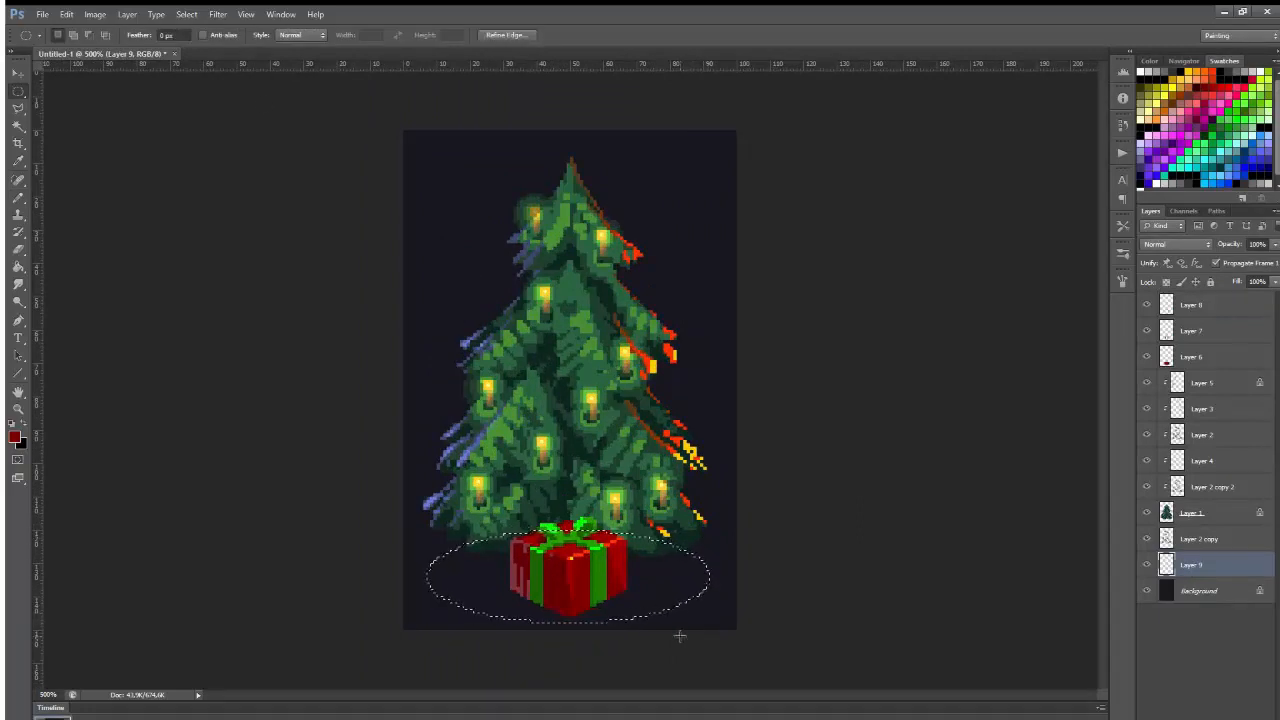
Fill the ellipse with a muted reddish color, deselect it, and darken it to a deep brown floor.
{"action": "key", "text": "alt+BackSpace"}
{"action": "key", "text": "ctrl+d"}
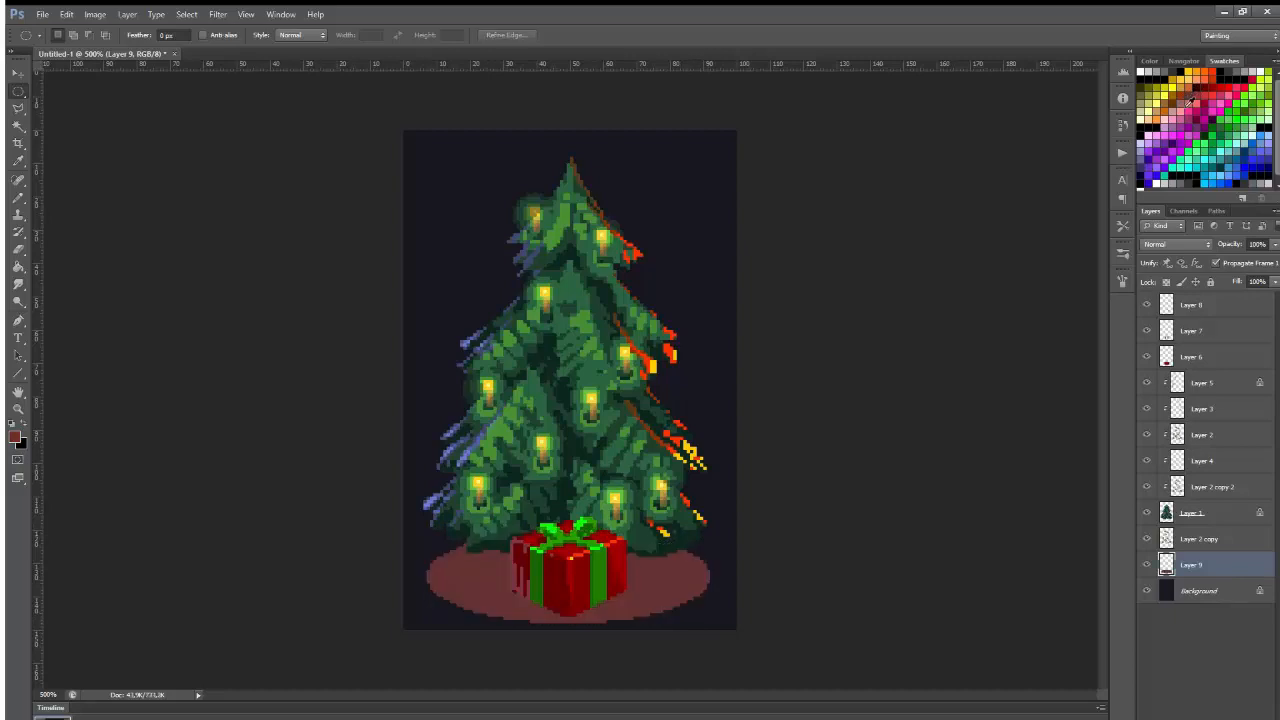
{"action": "key", "text": "i"}
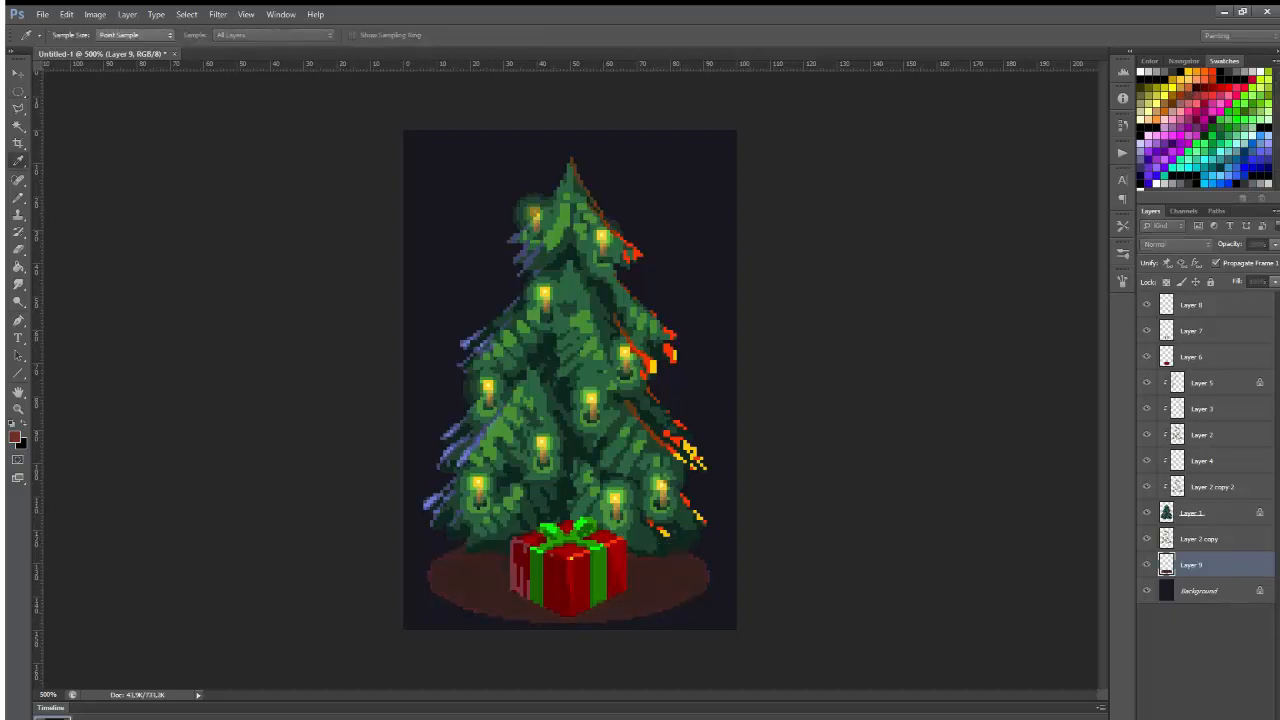
{"action": "key", "text": "Return"}
Cut a four-cornered shadow shape for the box out of the brown floor ellipse with the polygonal lasso.
{"action": "key", "text": "l"}
{"action": "left_click", "coordinate": [568, 580]}
{"action": "left_click", "coordinate": [486, 574]}
{"action": "left_click", "coordinate": [484, 600]}
{"action": "double_click", "coordinate": [570, 608]}
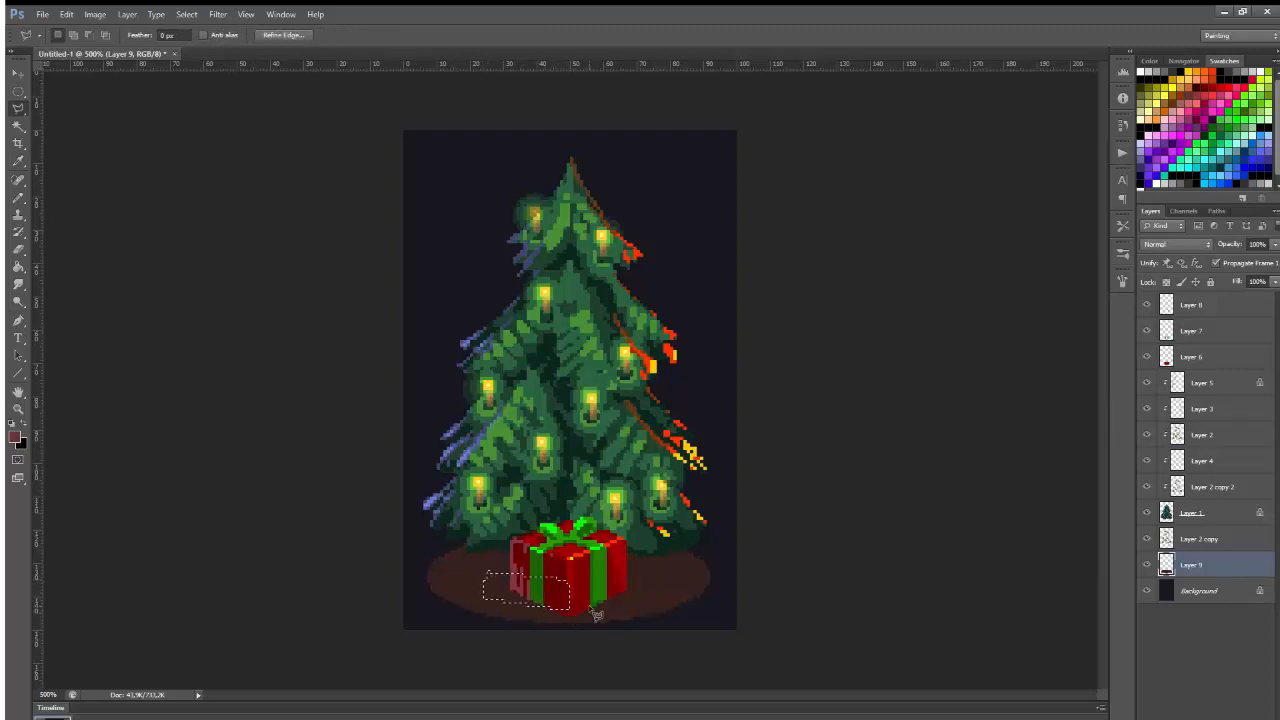
{"action": "key", "text": "Delete"}
{"action": "key", "text": "ctrl+d"}
Trim the box's bottom edges on the box layer to a shallower angle with the polygonal lasso.
{"action": "left_click", "coordinate": [619, 585], "text": "ctrl"}
{"action": "left_click", "coordinate": [511, 591]}
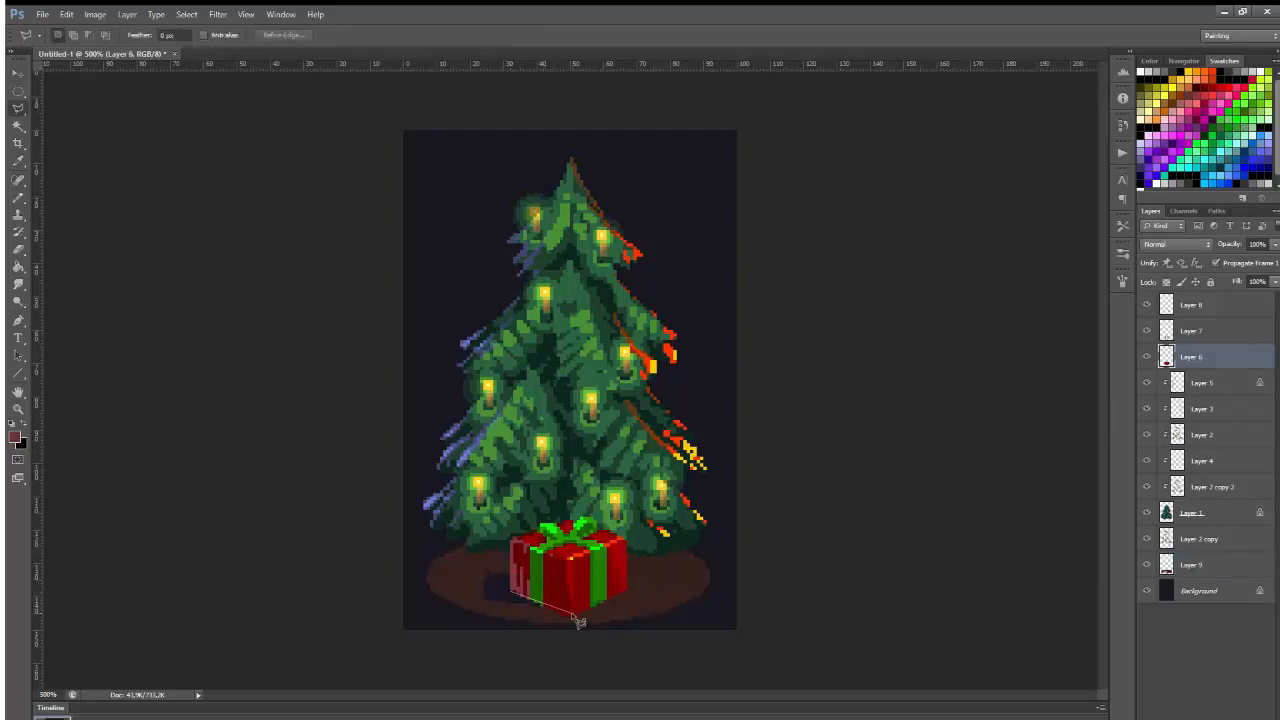
{"action": "left_click", "coordinate": [627, 591]}
{"action": "left_click", "coordinate": [608, 631]}
{"action": "double_click", "coordinate": [482, 642]}
{"action": "key", "text": "Delete"}
{"action": "key", "text": "ctrl+d"}
Clean up the box's bottom corner and the lower ends of the ribbons with the pencil-mode eraser.
{"action": "key", "text": "b"}
{"action": "key", "text": "v"}
{"action": "key", "text": "e"}
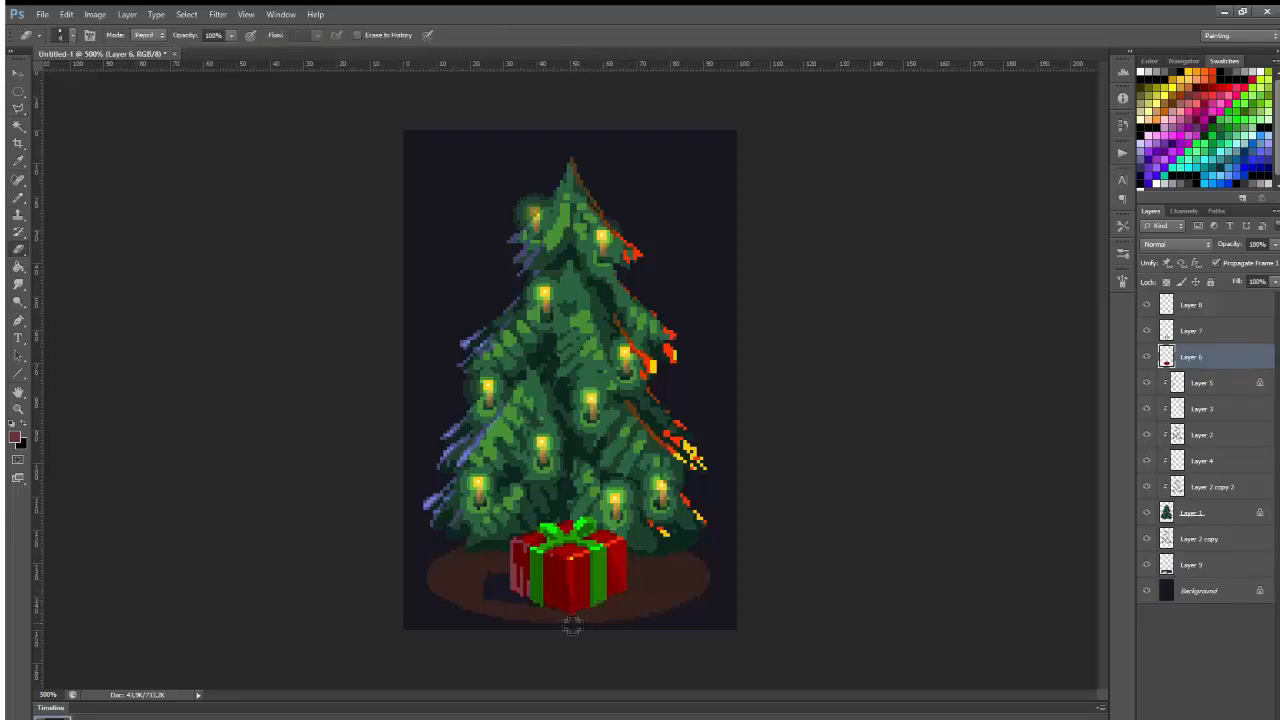
{"action": "key", "text": "v"}
{"action": "left_click", "coordinate": [574, 622], "text": "ctrl"}
{"action": "left_click", "coordinate": [578, 619], "text": "ctrl"}
{"action": "key", "text": "e"}
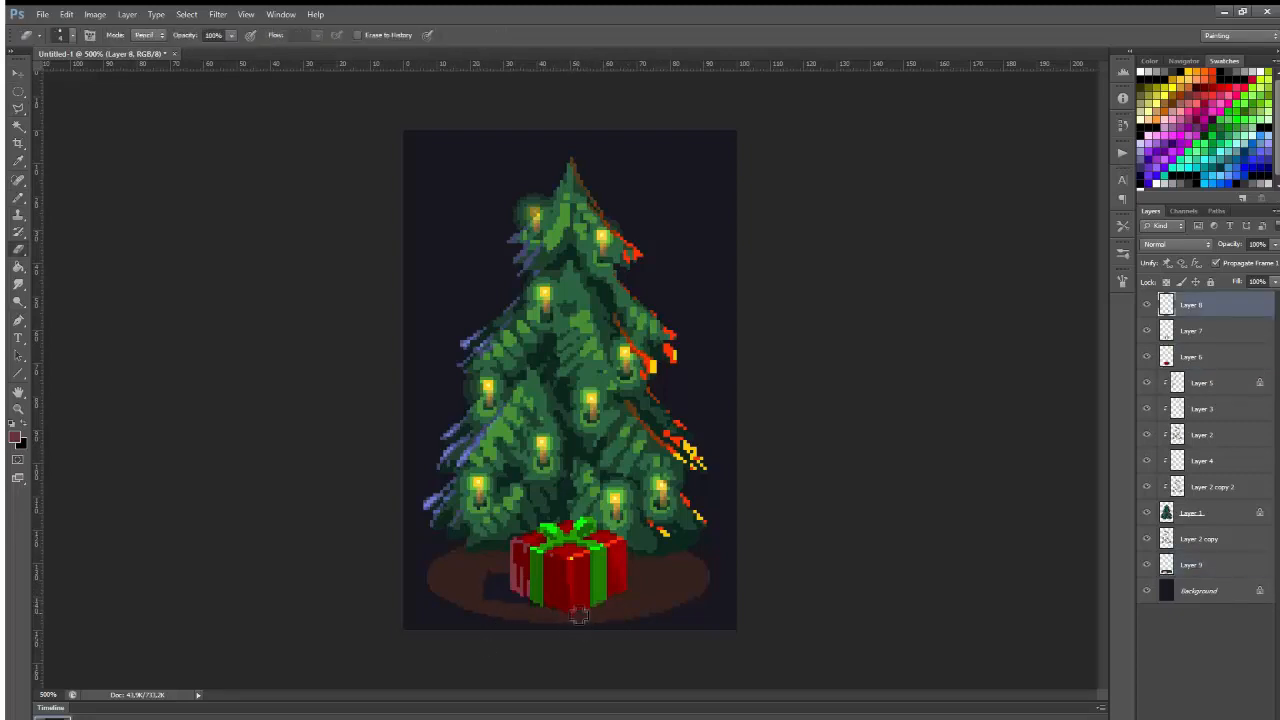
{"action": "left_click", "coordinate": [596, 621], "text": "ctrl"}
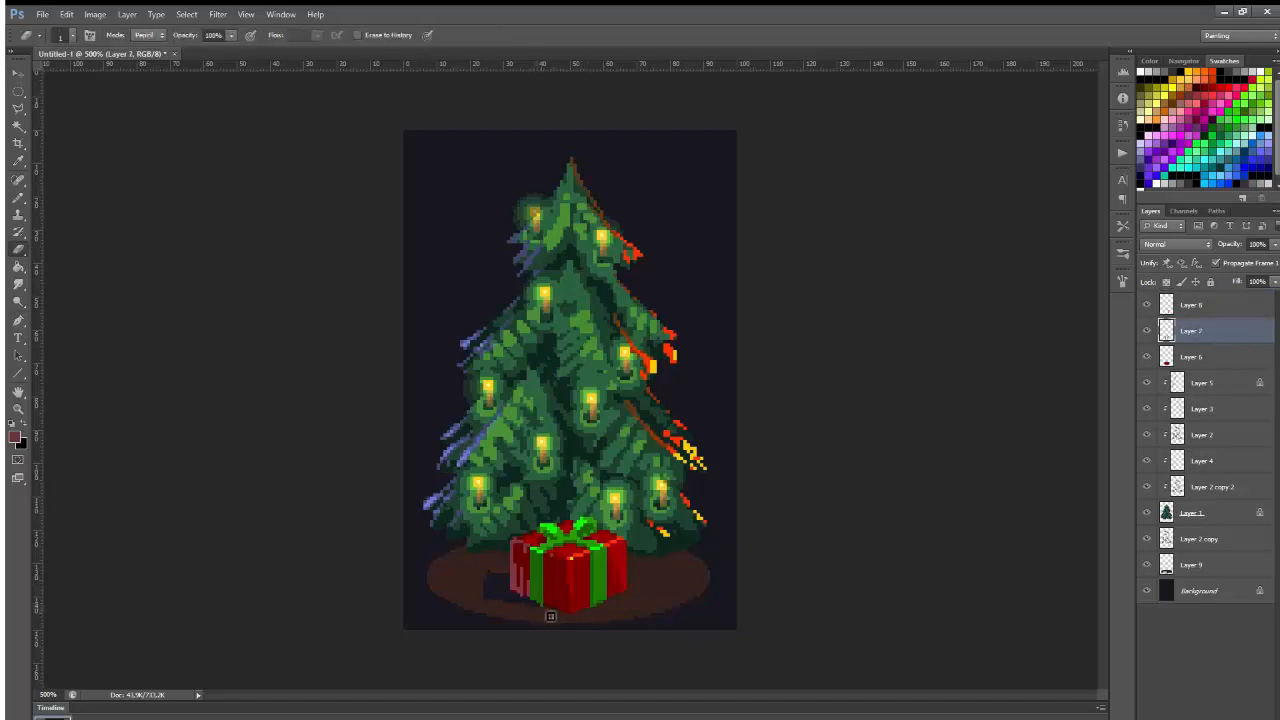
Extend the box's shadow on the floor layer to a point farther left by cutting out a polygonal lasso shape.
{"action": "key", "text": "l"}
{"action": "left_click", "coordinate": [572, 616], "text": "ctrl"}
{"action": "left_click", "coordinate": [570, 614]}
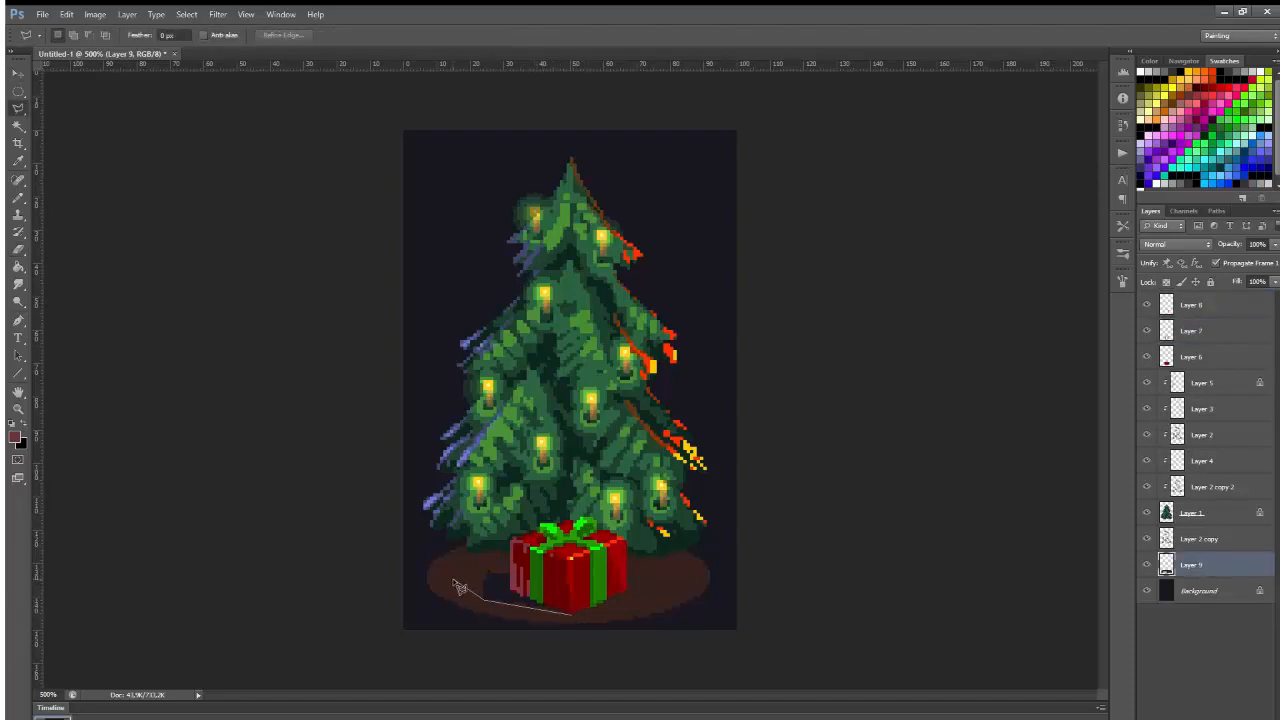
{"action": "left_click", "coordinate": [459, 582]}
{"action": "left_click", "coordinate": [483, 571]}
{"action": "double_click", "coordinate": [584, 589]}
{"action": "key", "text": "Delete"}
{"action": "key", "text": "ctrl+d"}
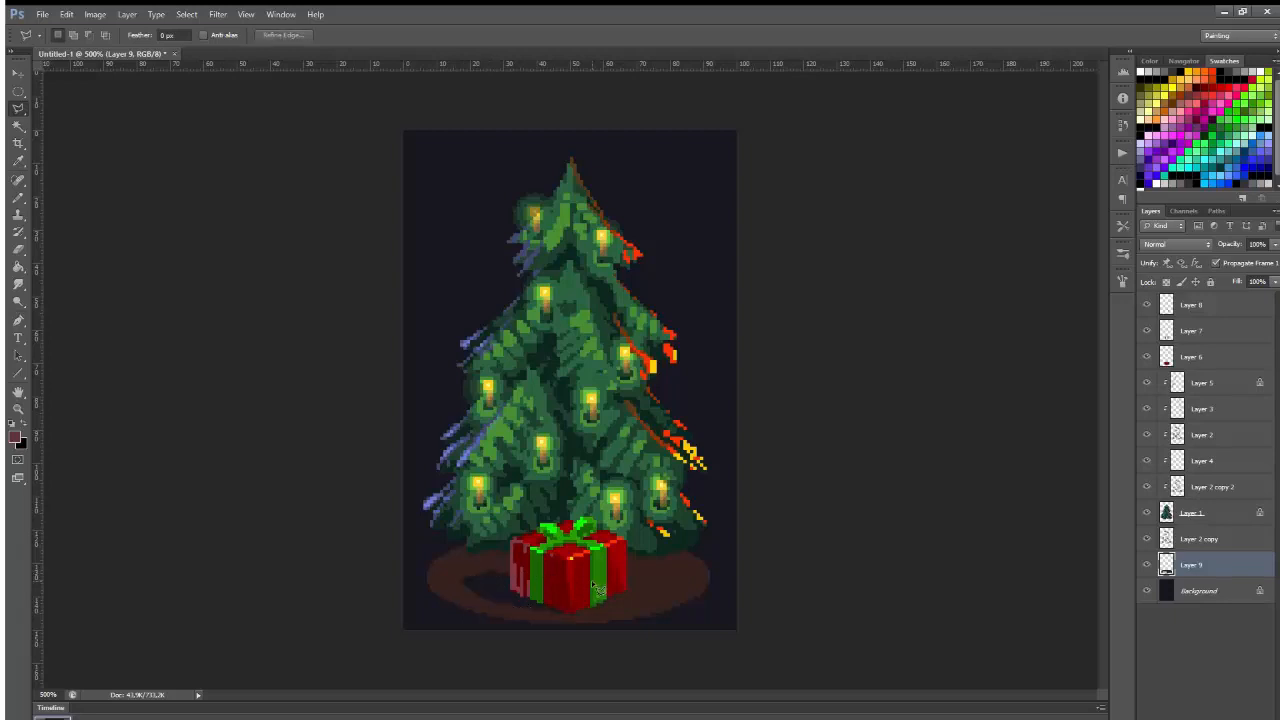
{"action": "key", "text": "e"}
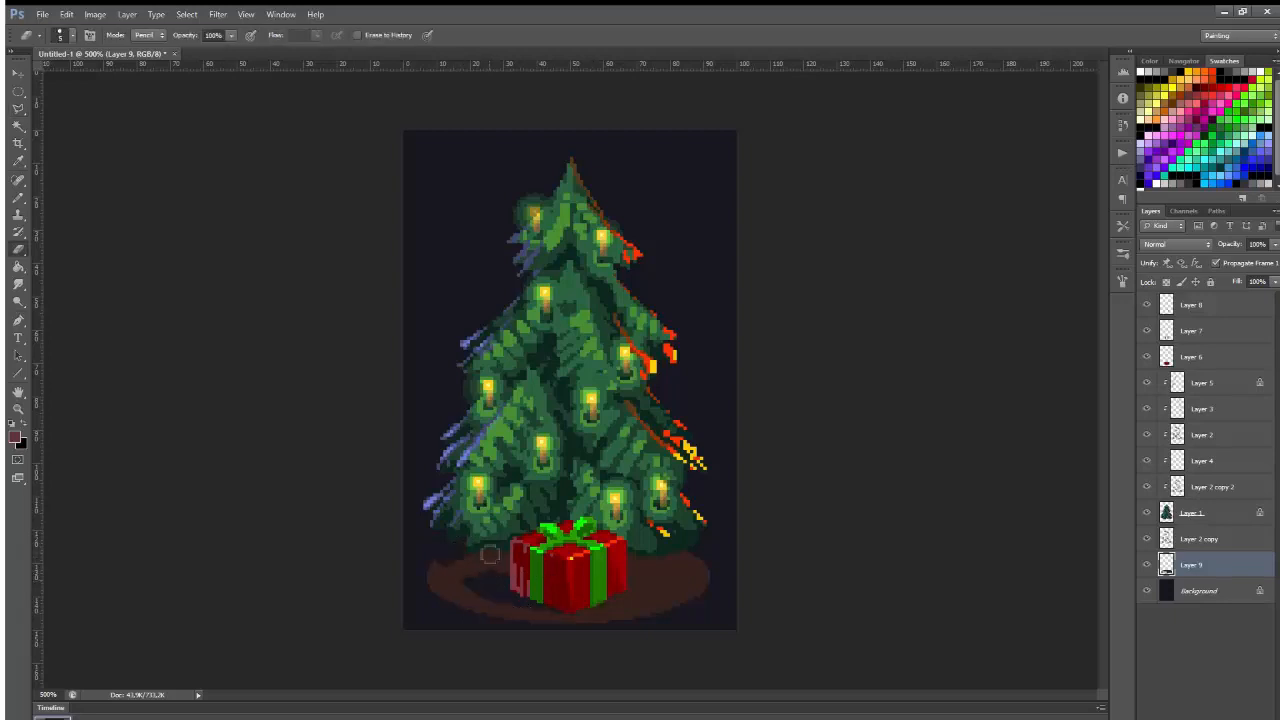